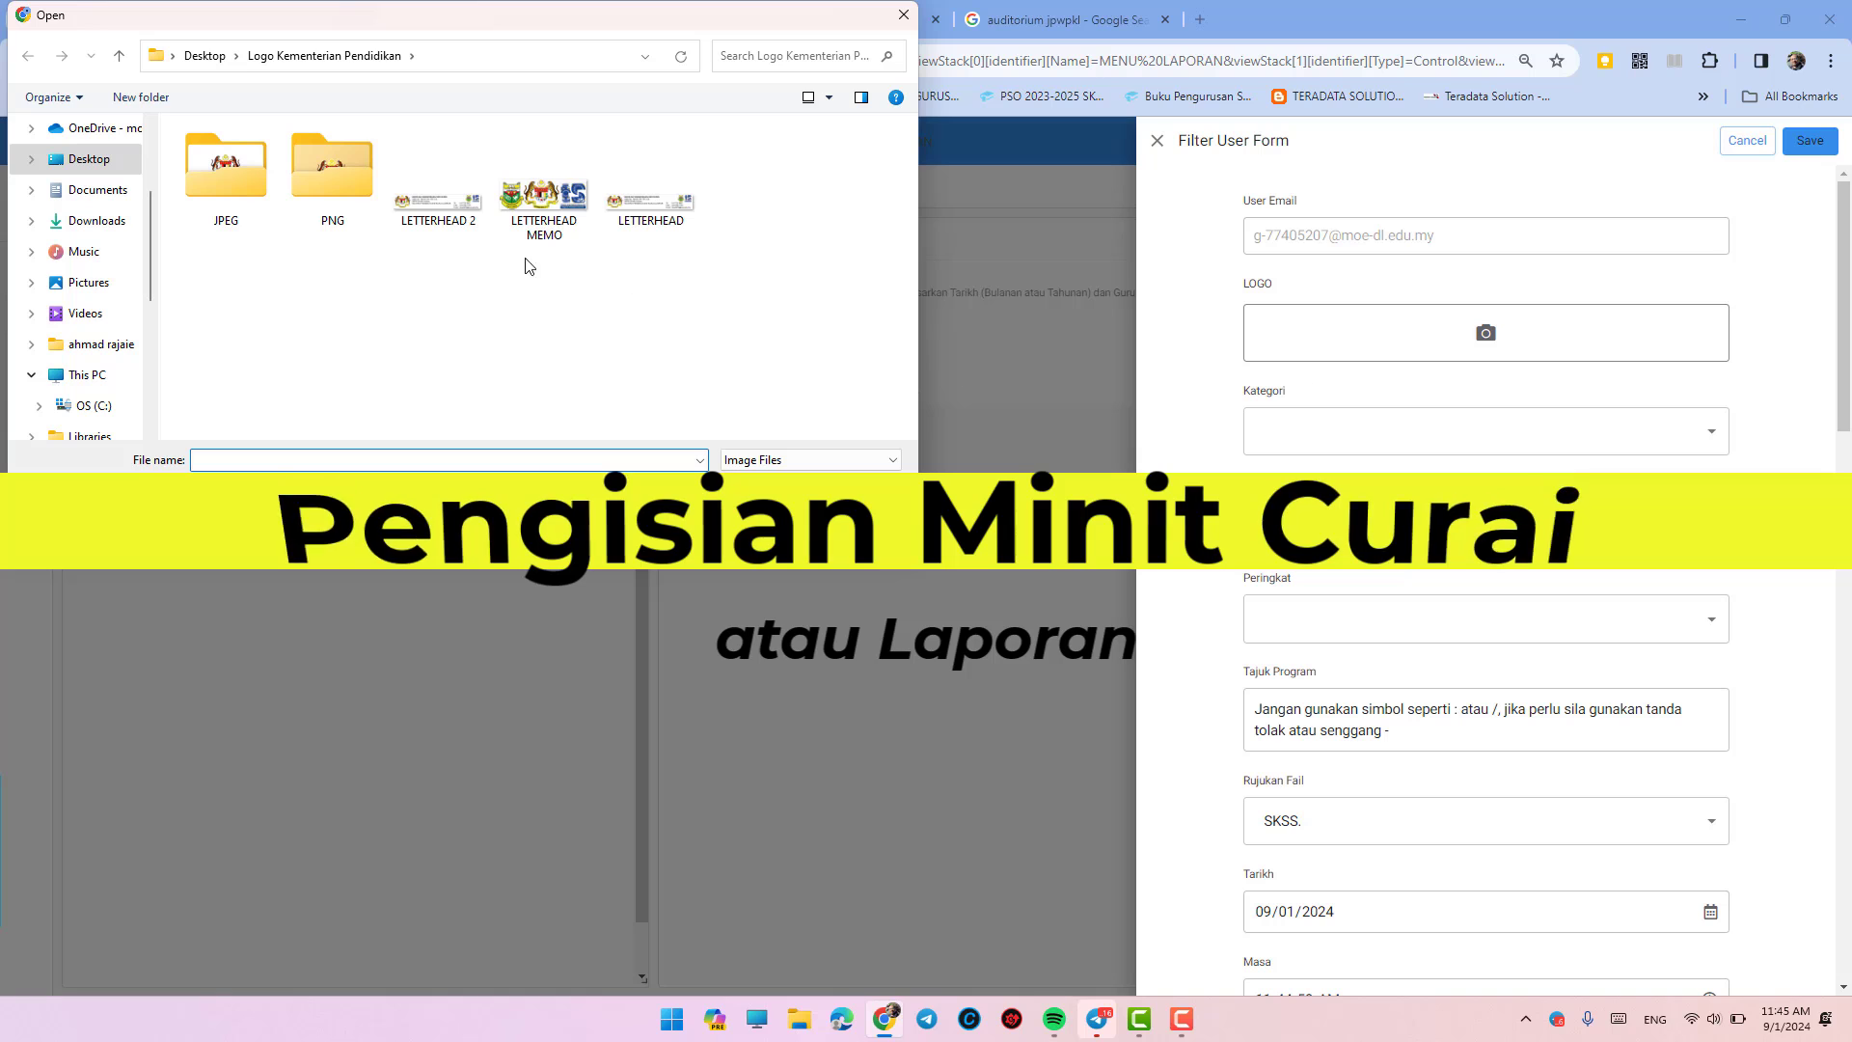
- Upload the LETTERHEAD MEMO image as the report's LOGO
{"action": "left_click", "coordinate": [542, 198]}
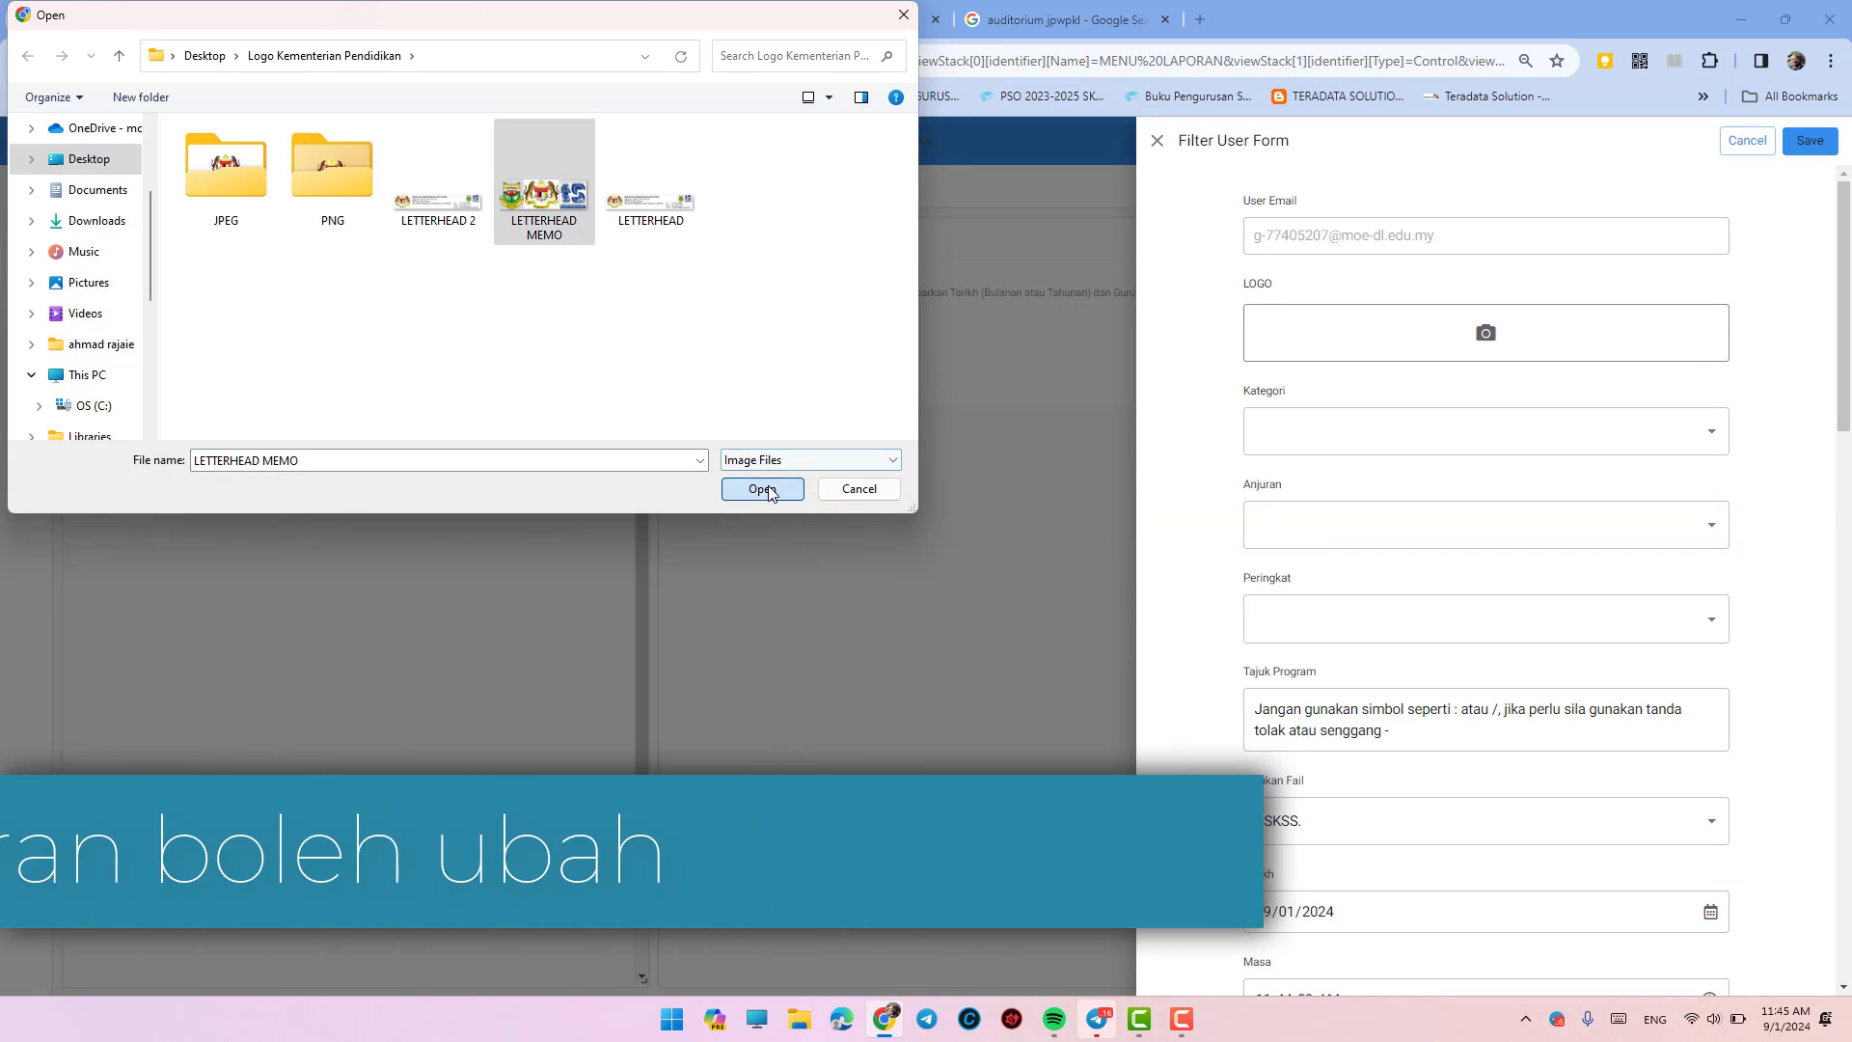
{"action": "left_click", "coordinate": [762, 488]}
- Set the Kategori field to Taklimat
{"action": "left_click", "coordinate": [1418, 604]}
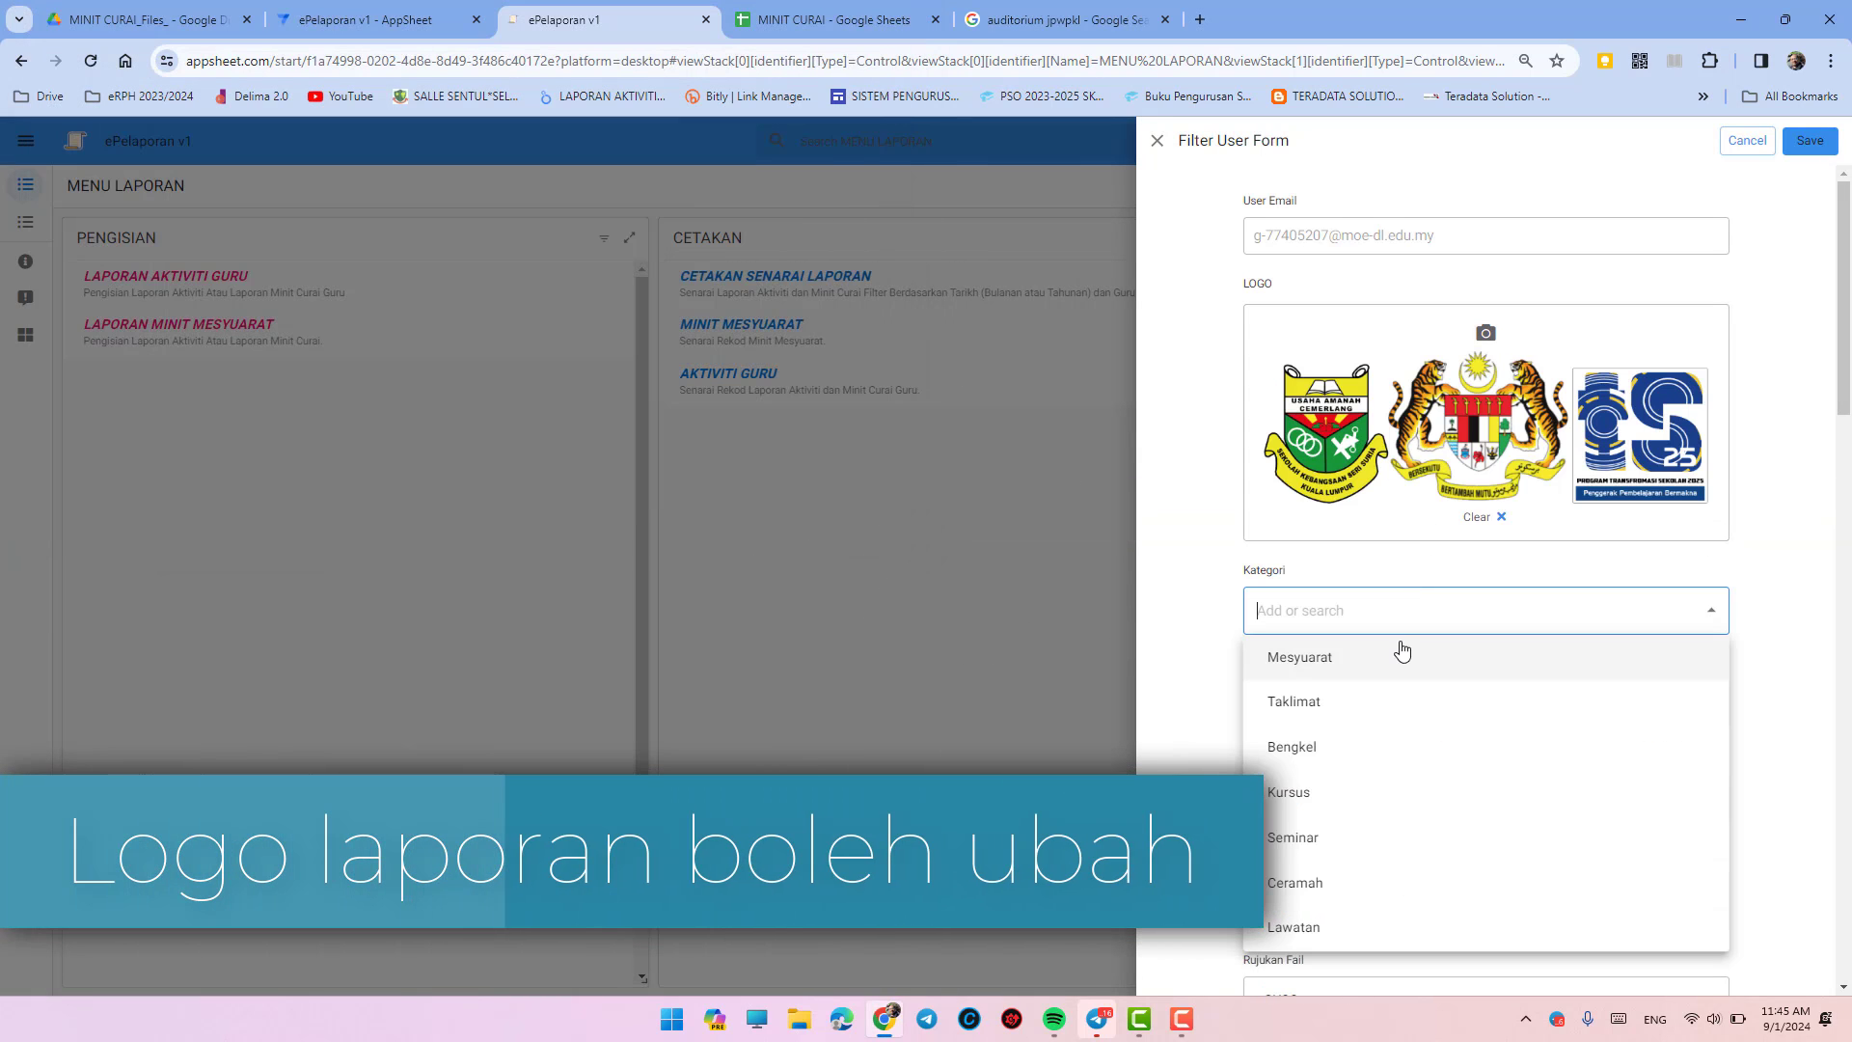
{"action": "left_click", "coordinate": [1321, 707]}
{"action": "scroll", "coordinate": [1320, 692], "scroll_direction": "down", "scroll_amount": 2}
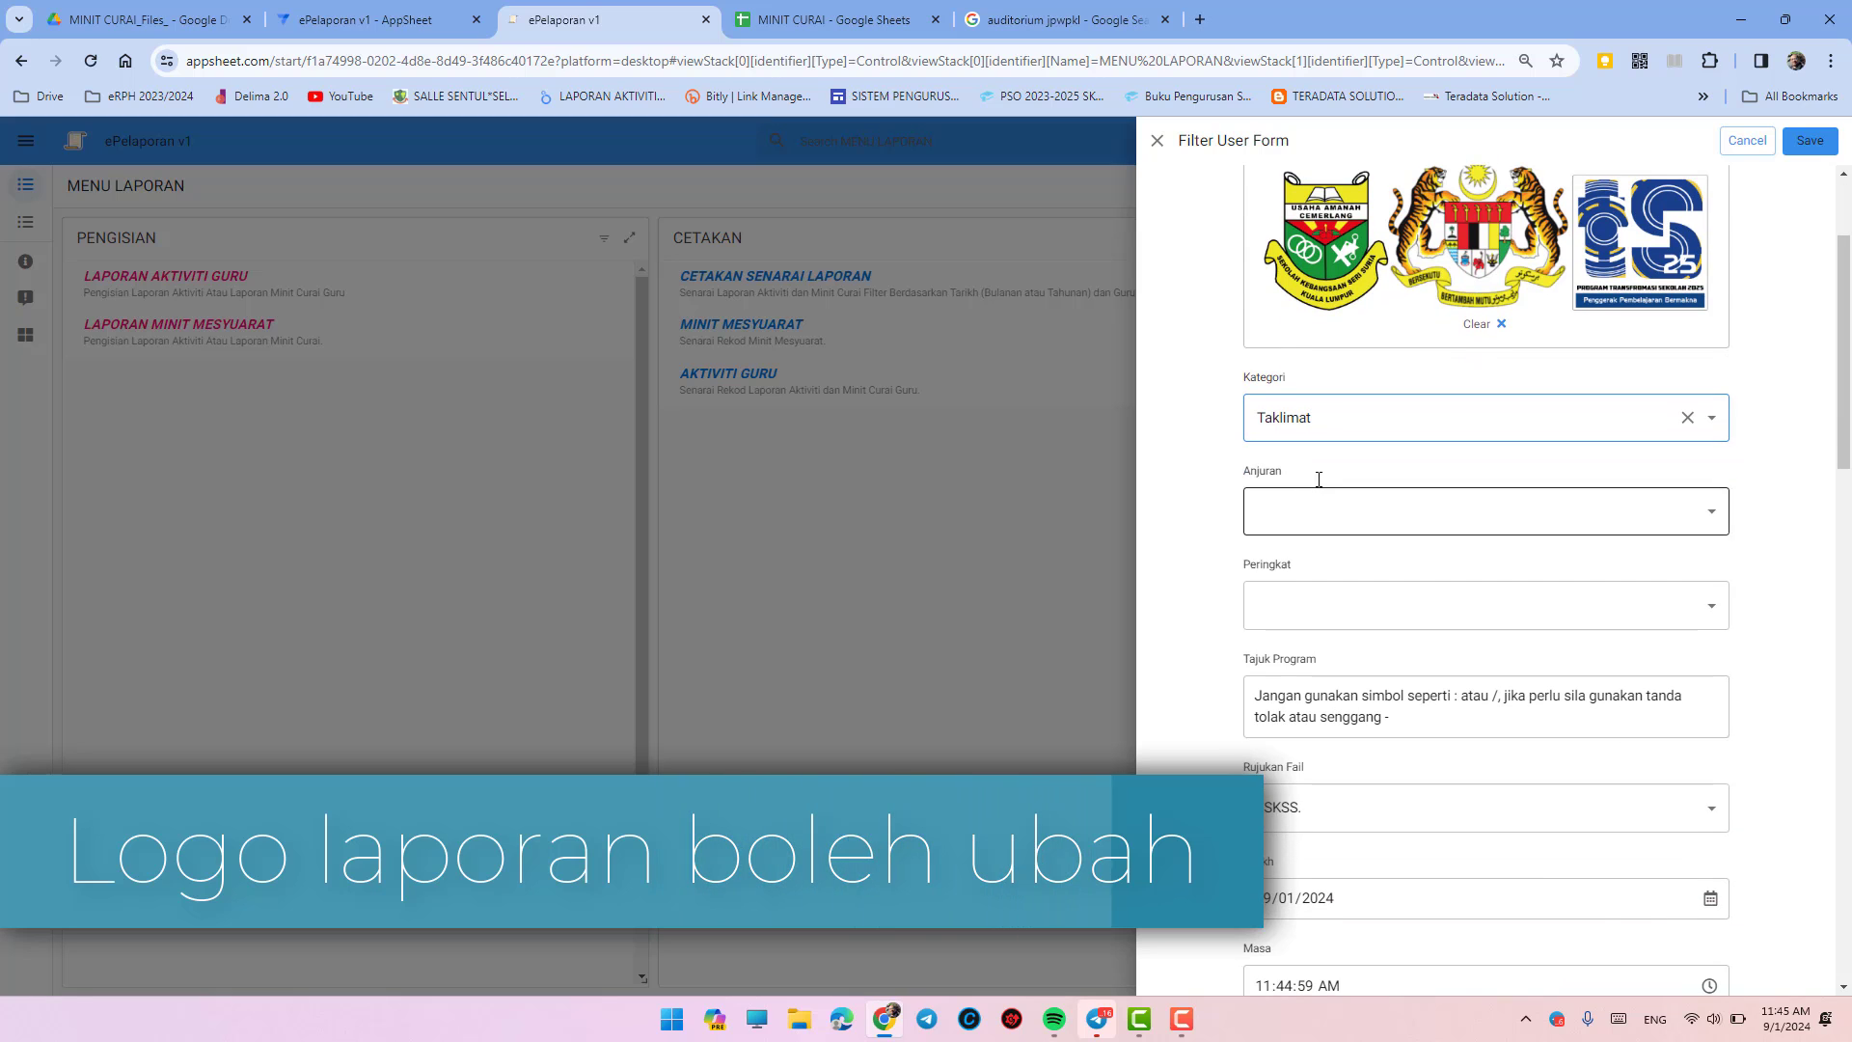
{"action": "scroll", "coordinate": [1366, 452], "scroll_direction": "up", "scroll_amount": 1}
{"action": "left_click", "coordinate": [1365, 520]}
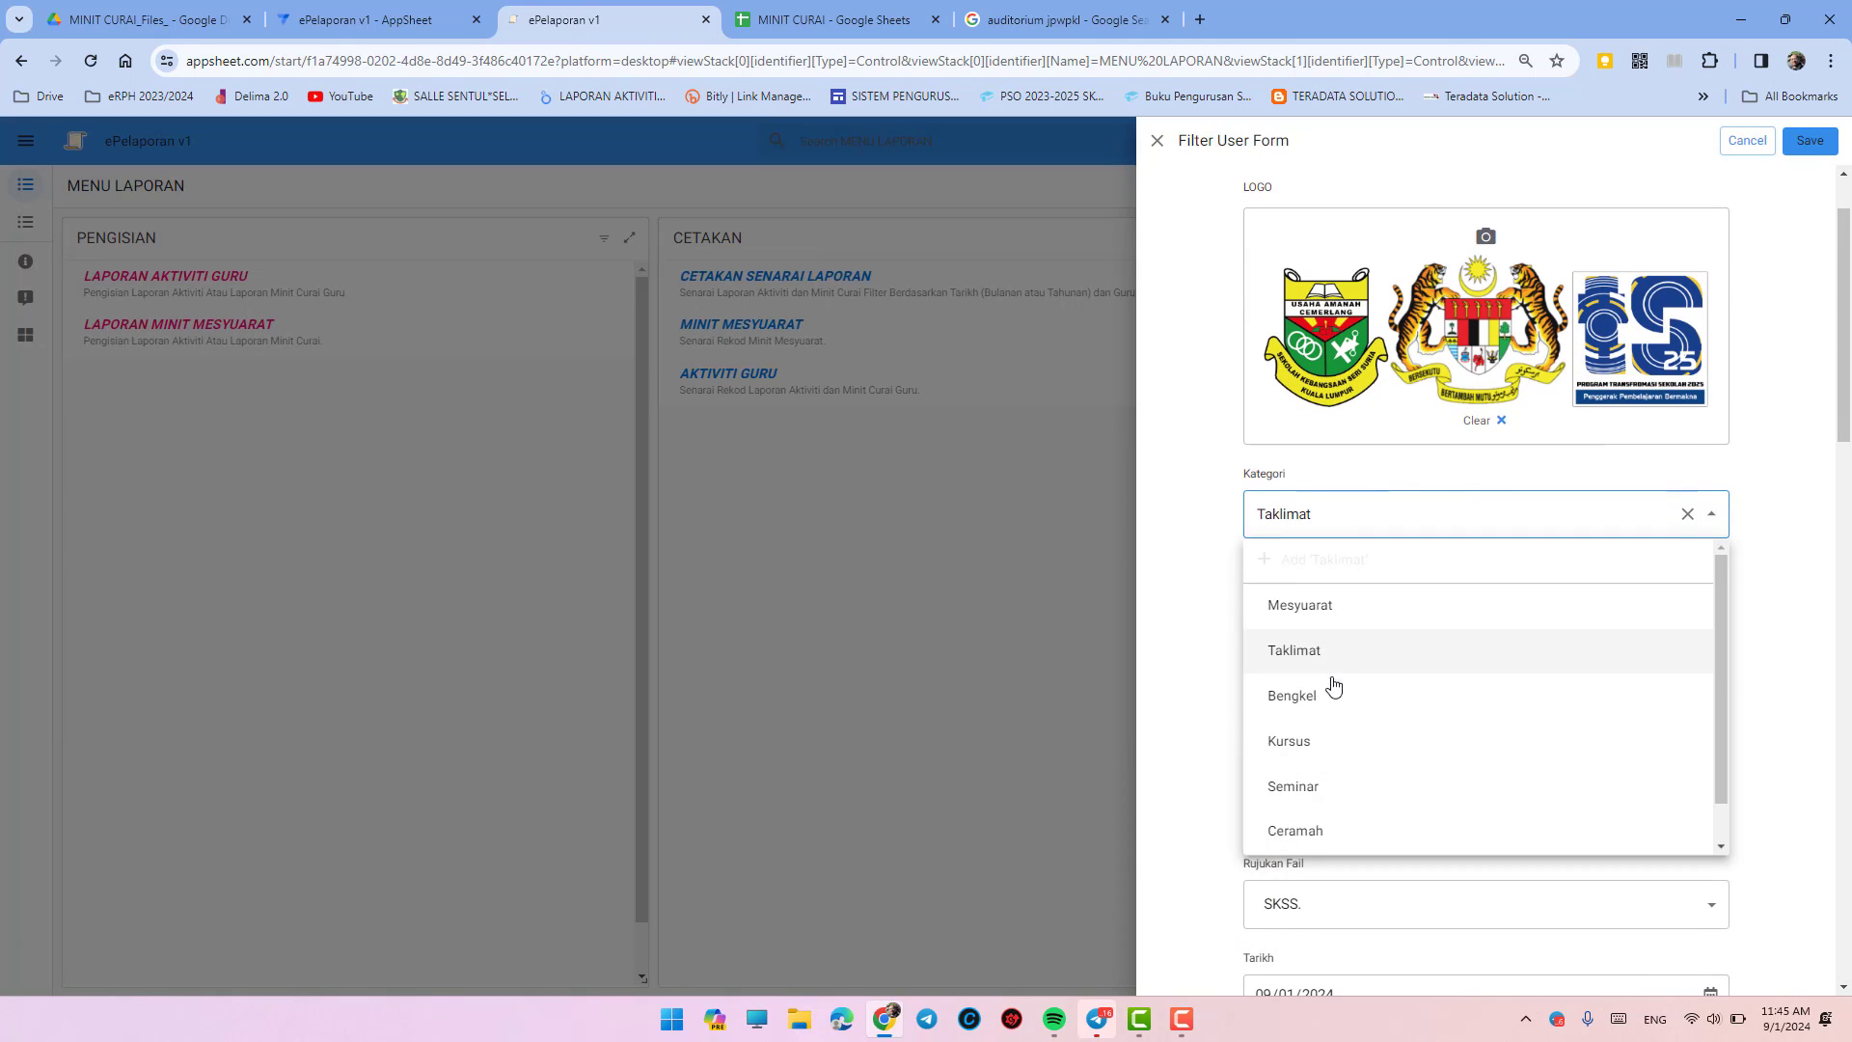
{"action": "scroll", "coordinate": [1322, 832], "scroll_direction": "down", "scroll_amount": 1}
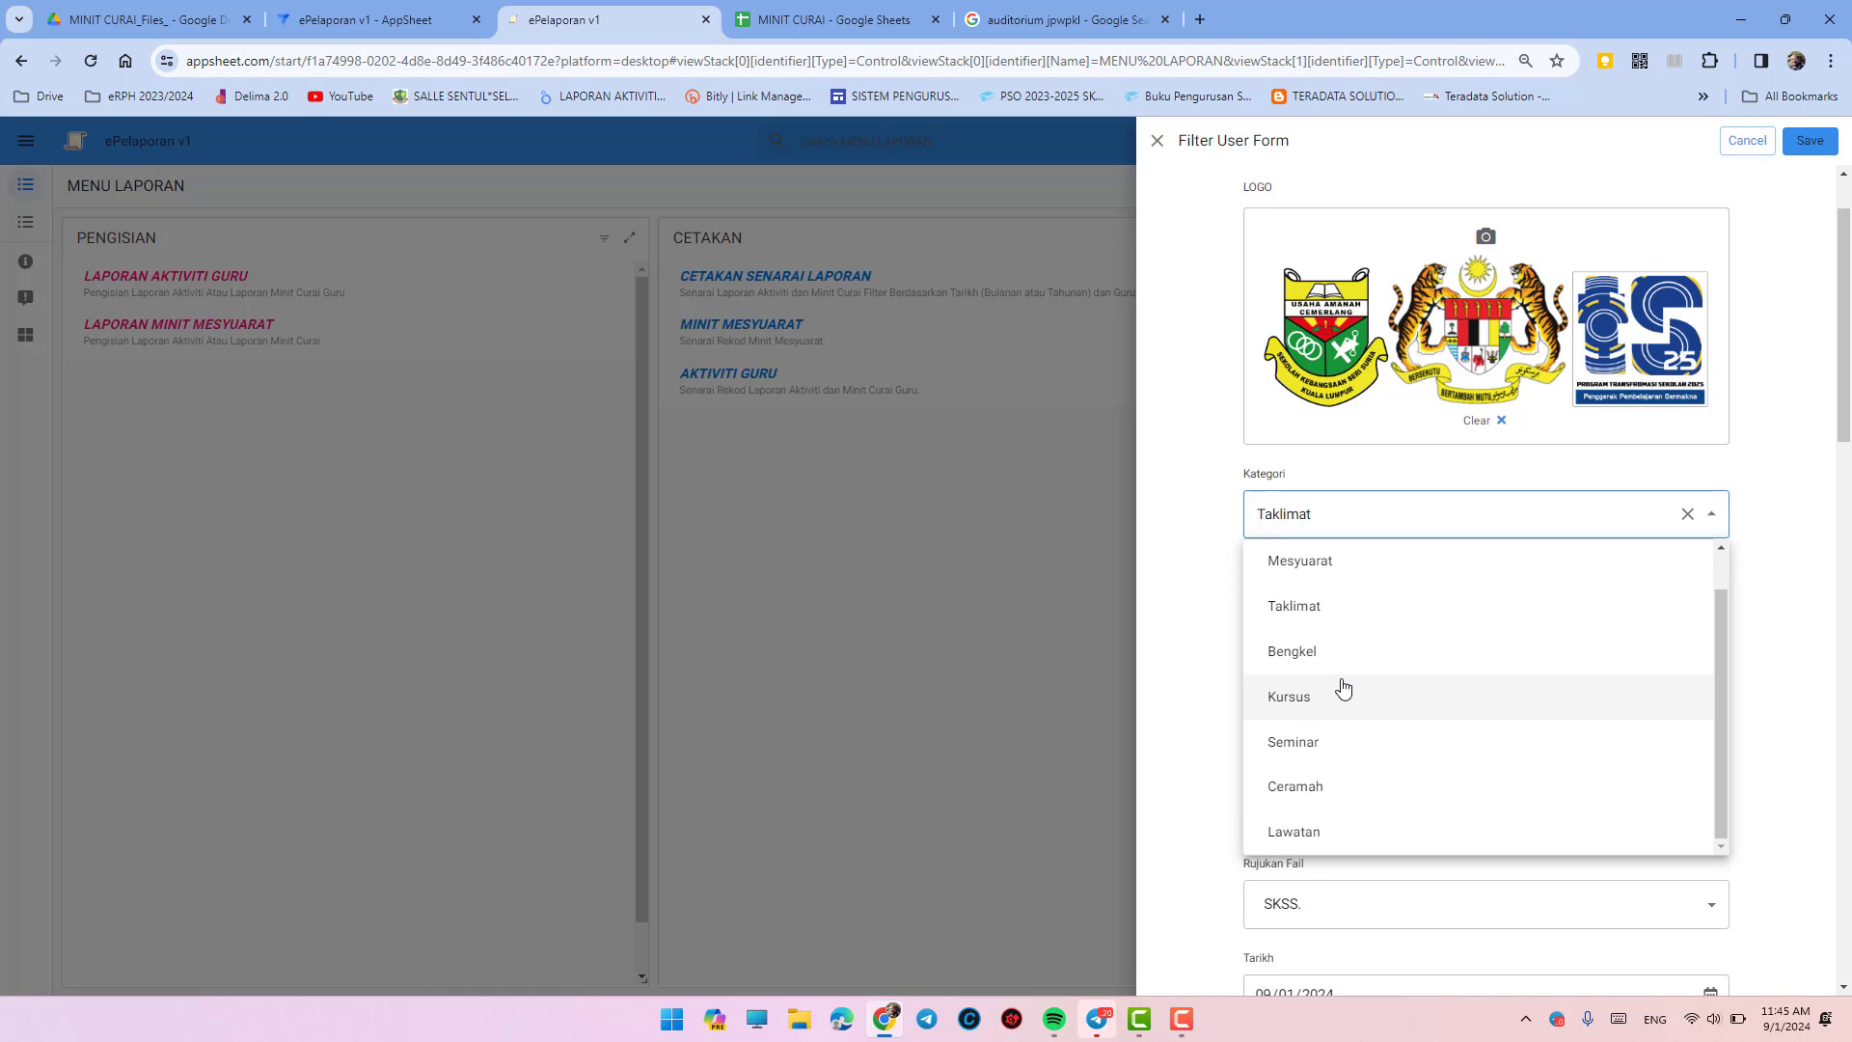
{"action": "left_click", "coordinate": [1217, 569]}
- Set Anjuran to KURIKULUM and Peringkat to Sekolah
{"action": "left_click", "coordinate": [1285, 602]}
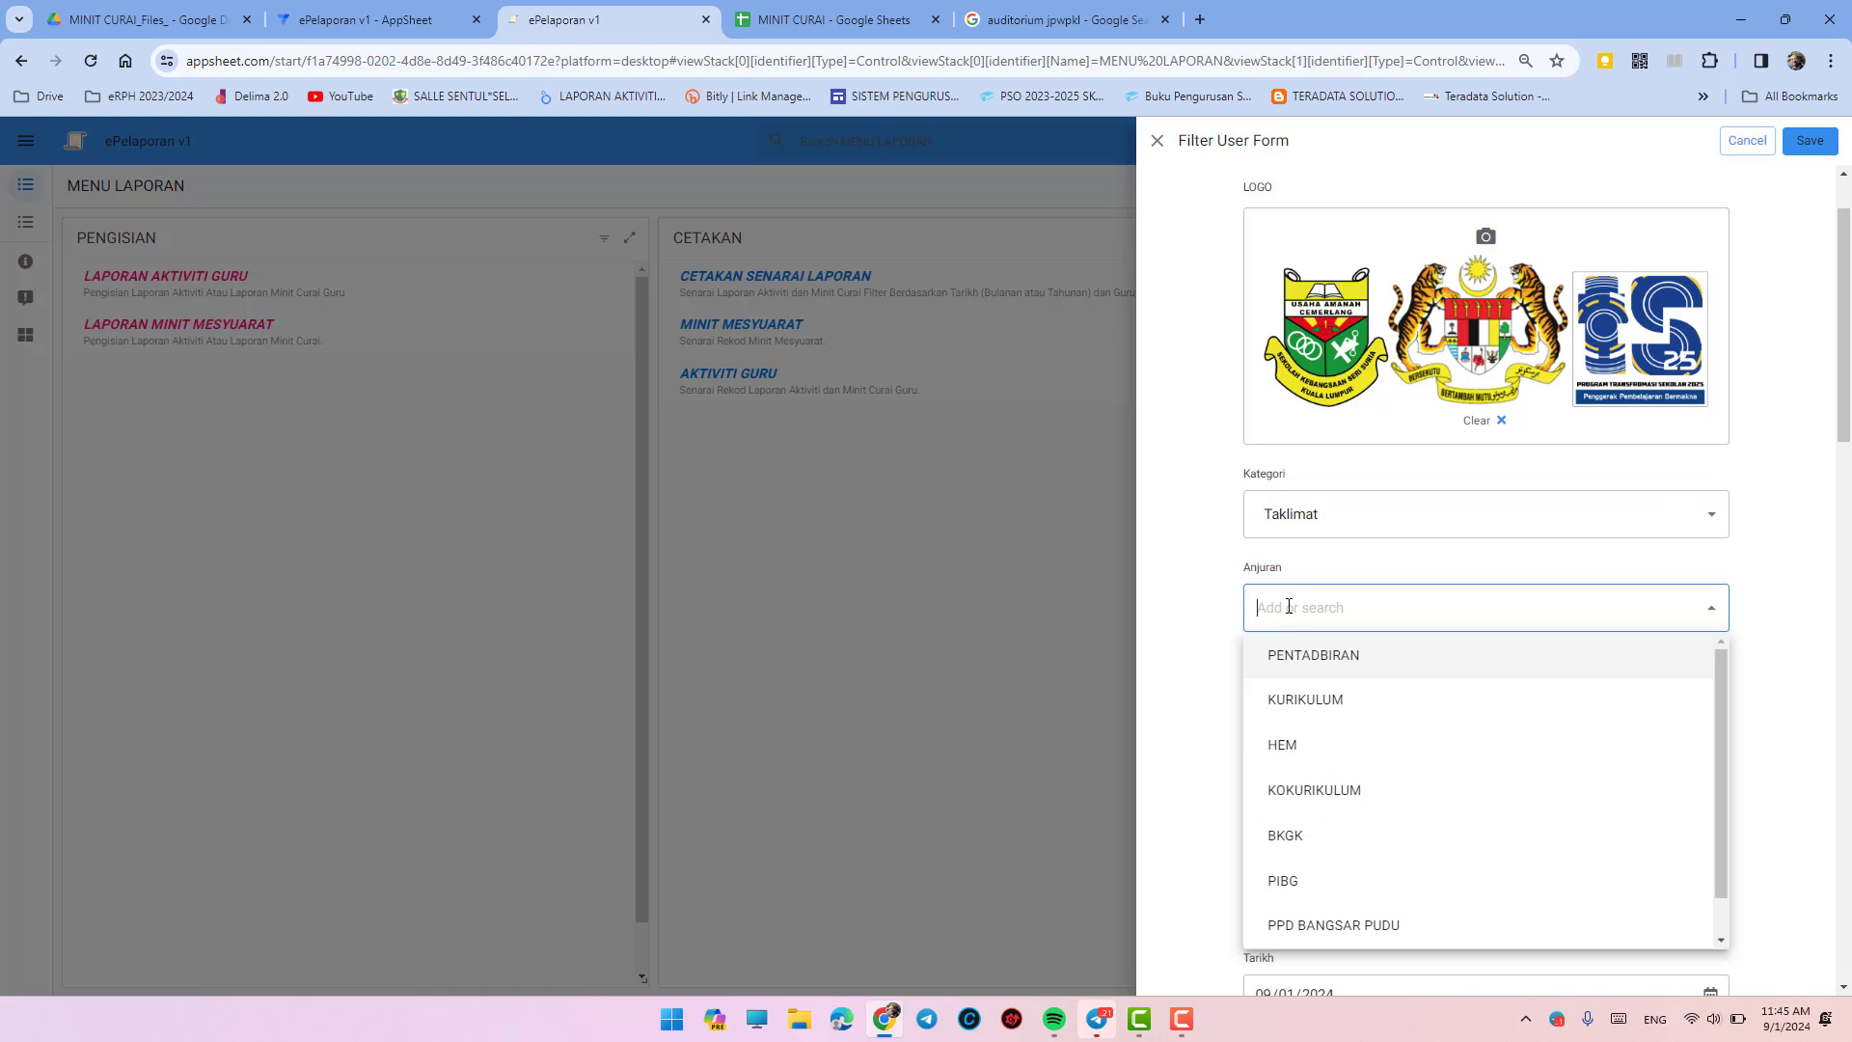
{"action": "left_click", "coordinate": [1310, 700]}
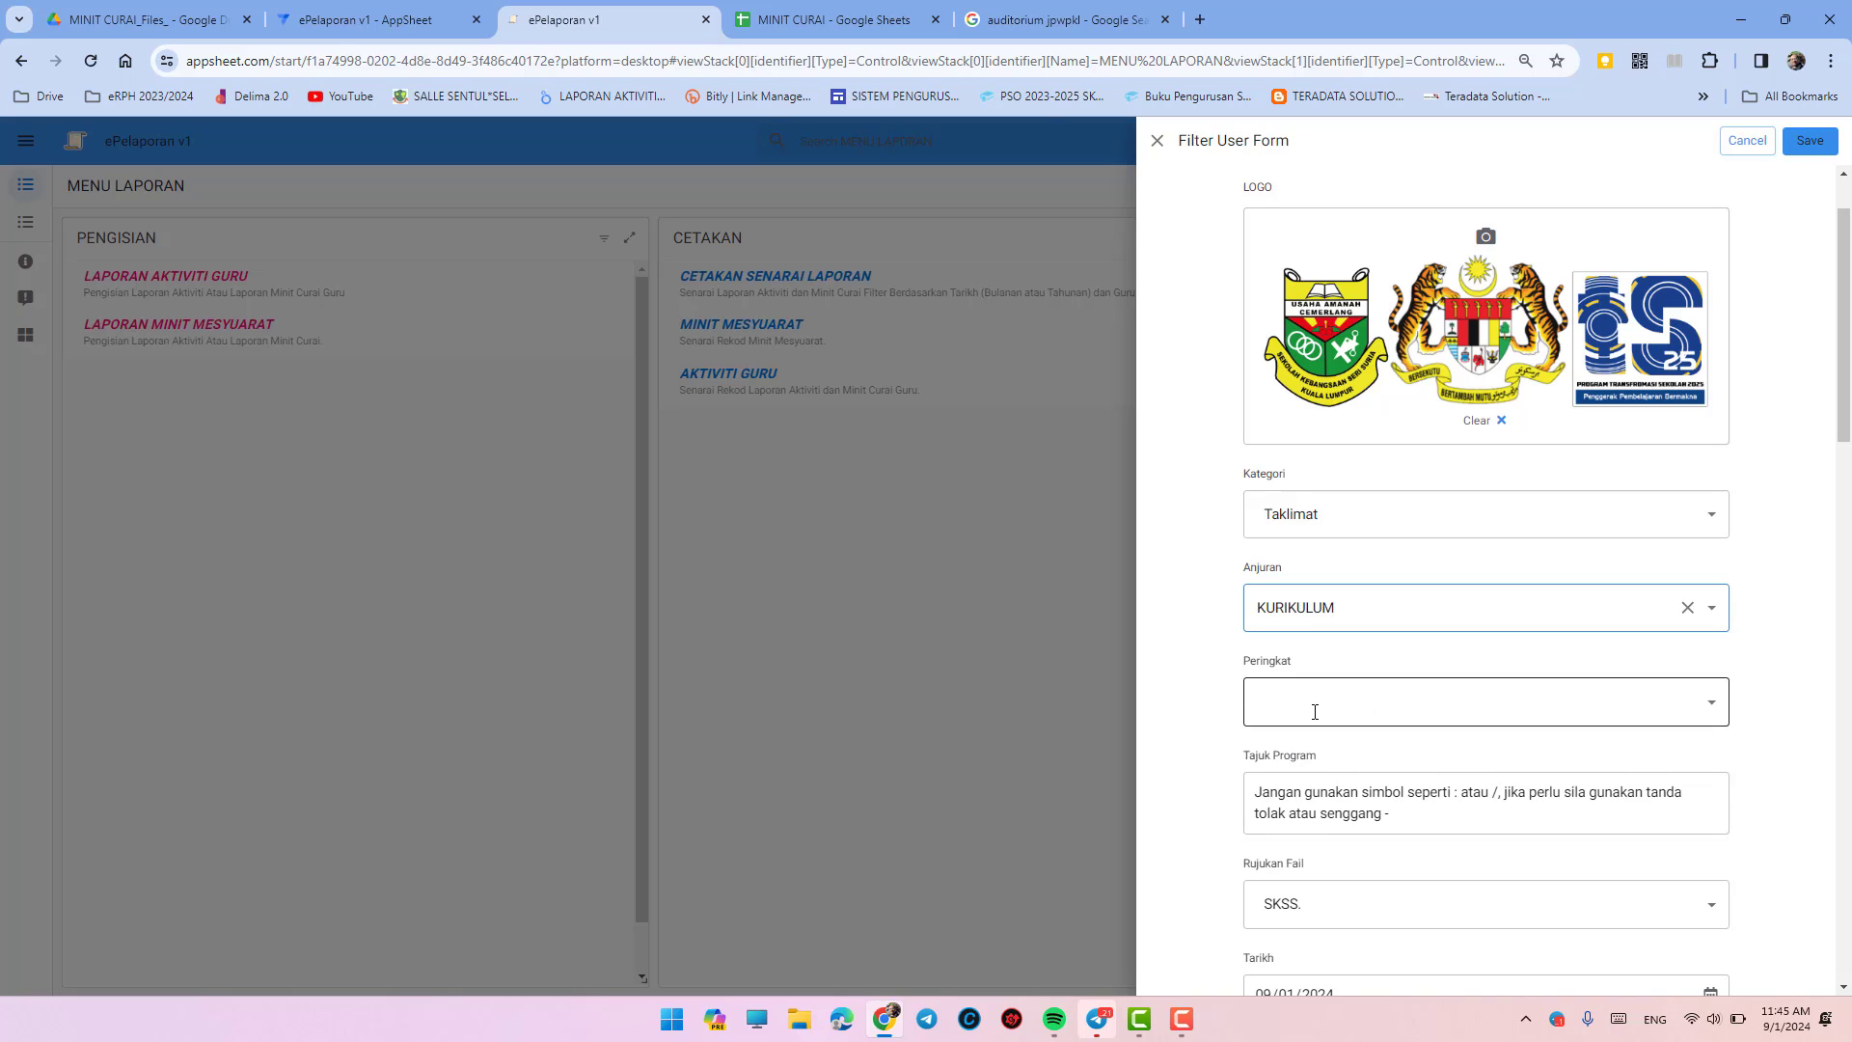
{"action": "left_click", "coordinate": [1310, 699]}
{"action": "left_click", "coordinate": [1314, 758]}
{"action": "scroll", "coordinate": [1222, 767], "scroll_direction": "down", "scroll_amount": 2}
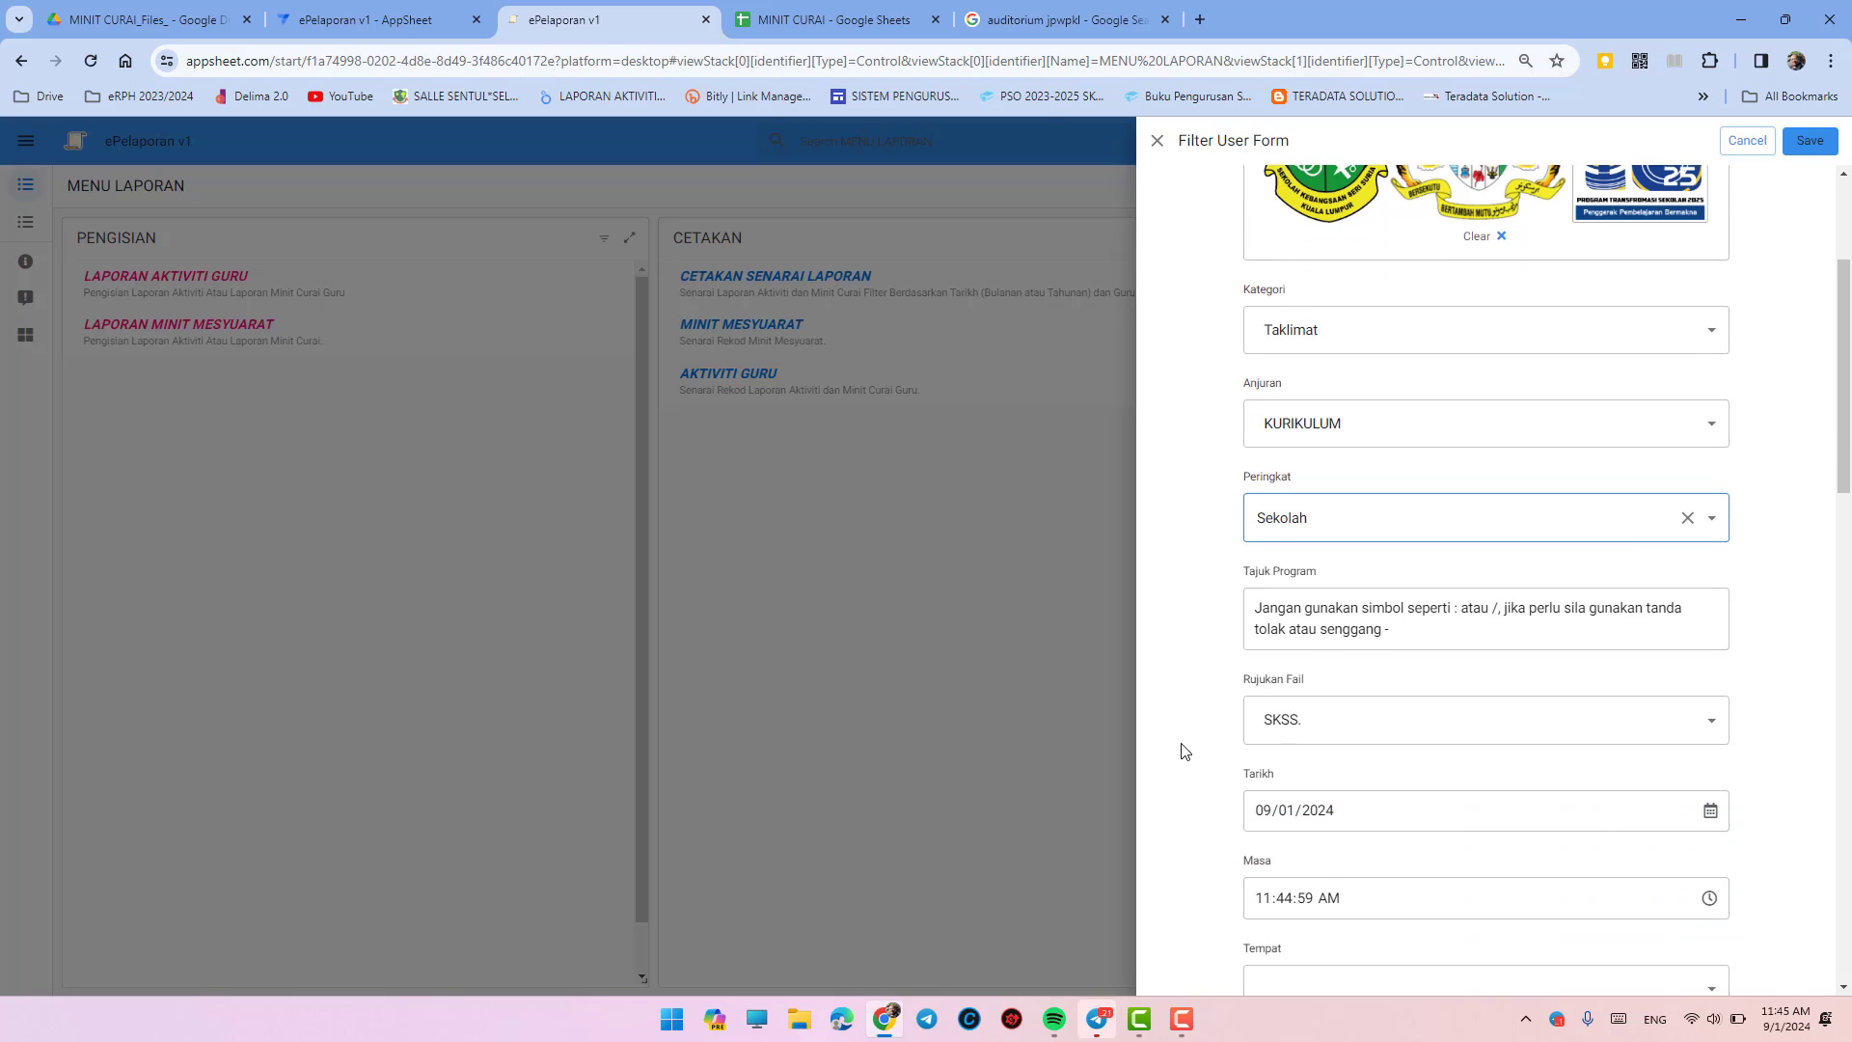
- Replace the Tajuk Program text with 'TAKLIMAT PELAKSANAAN UASA 2023-2024'
{"action": "left_click_drag", "start_coordinate": [1408, 629], "coordinate": [1244, 608]}
{"action": "type", "text": "TAKLIMAT"}
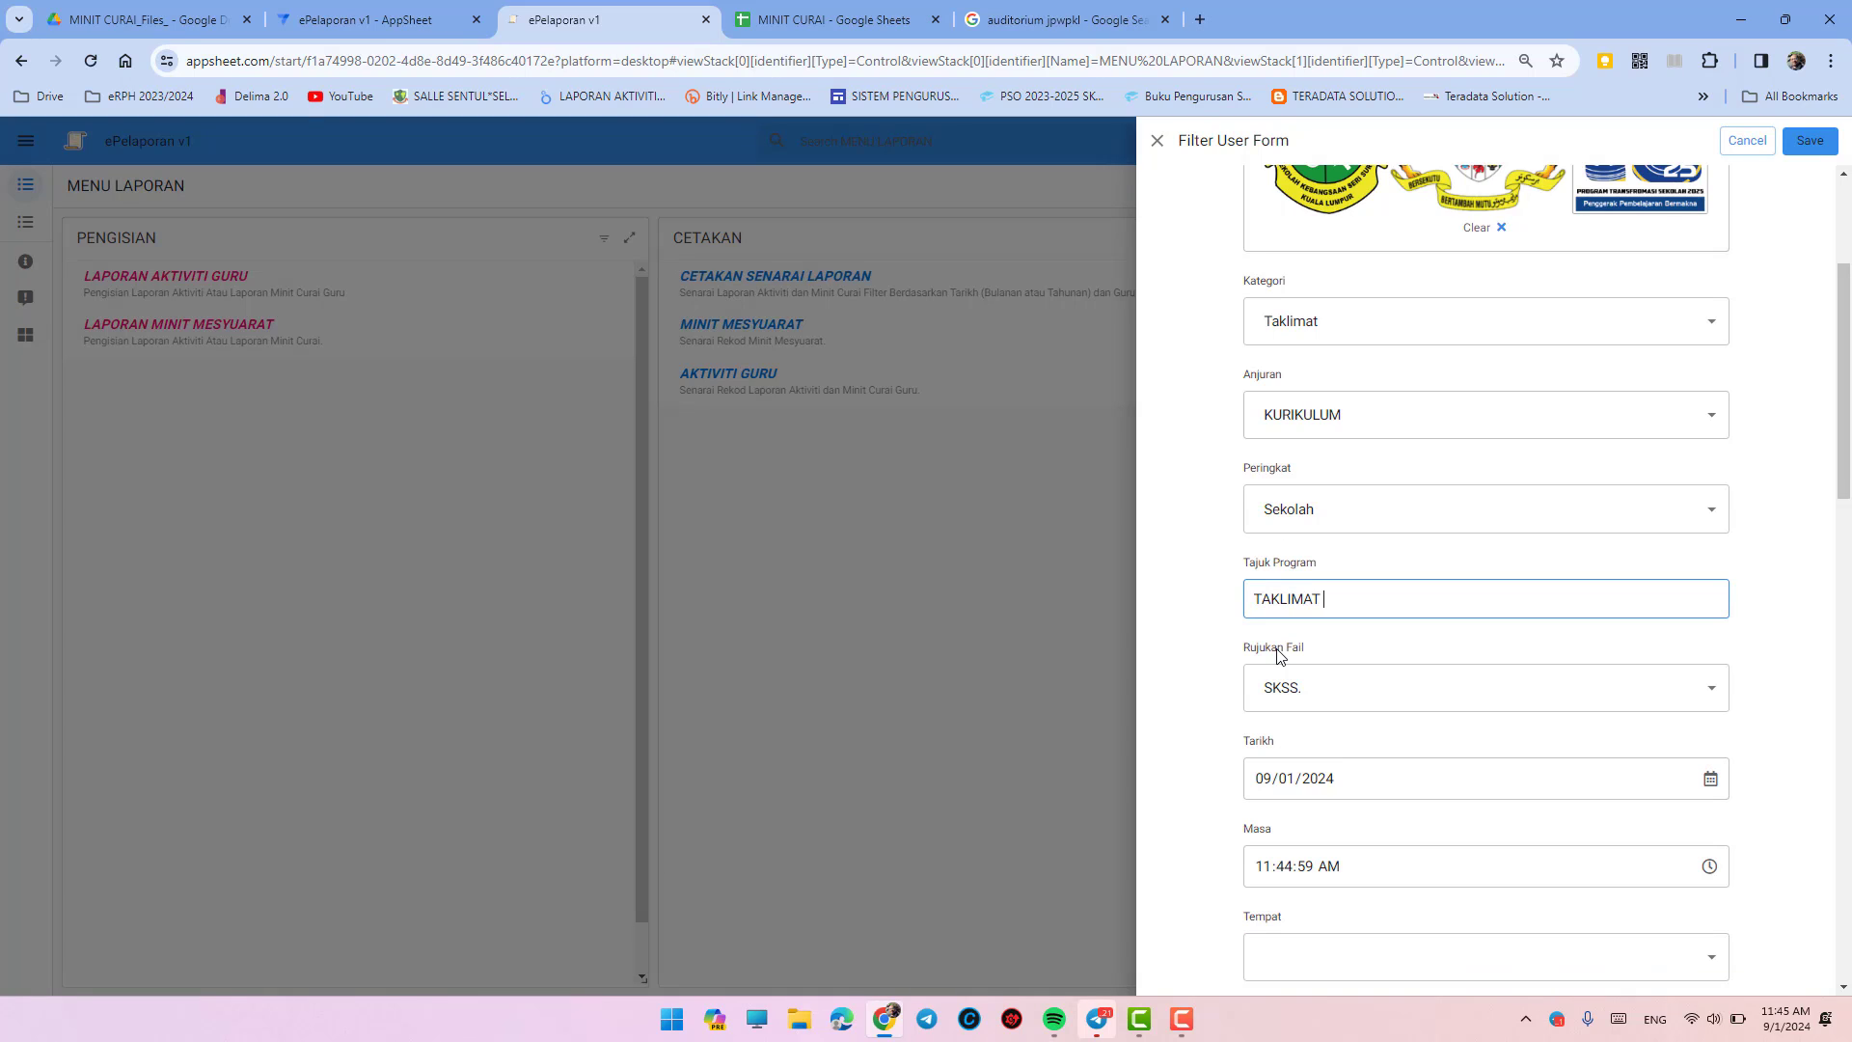
{"action": "type", "text": " PELAKSANAAN UASA 2023-2024"}
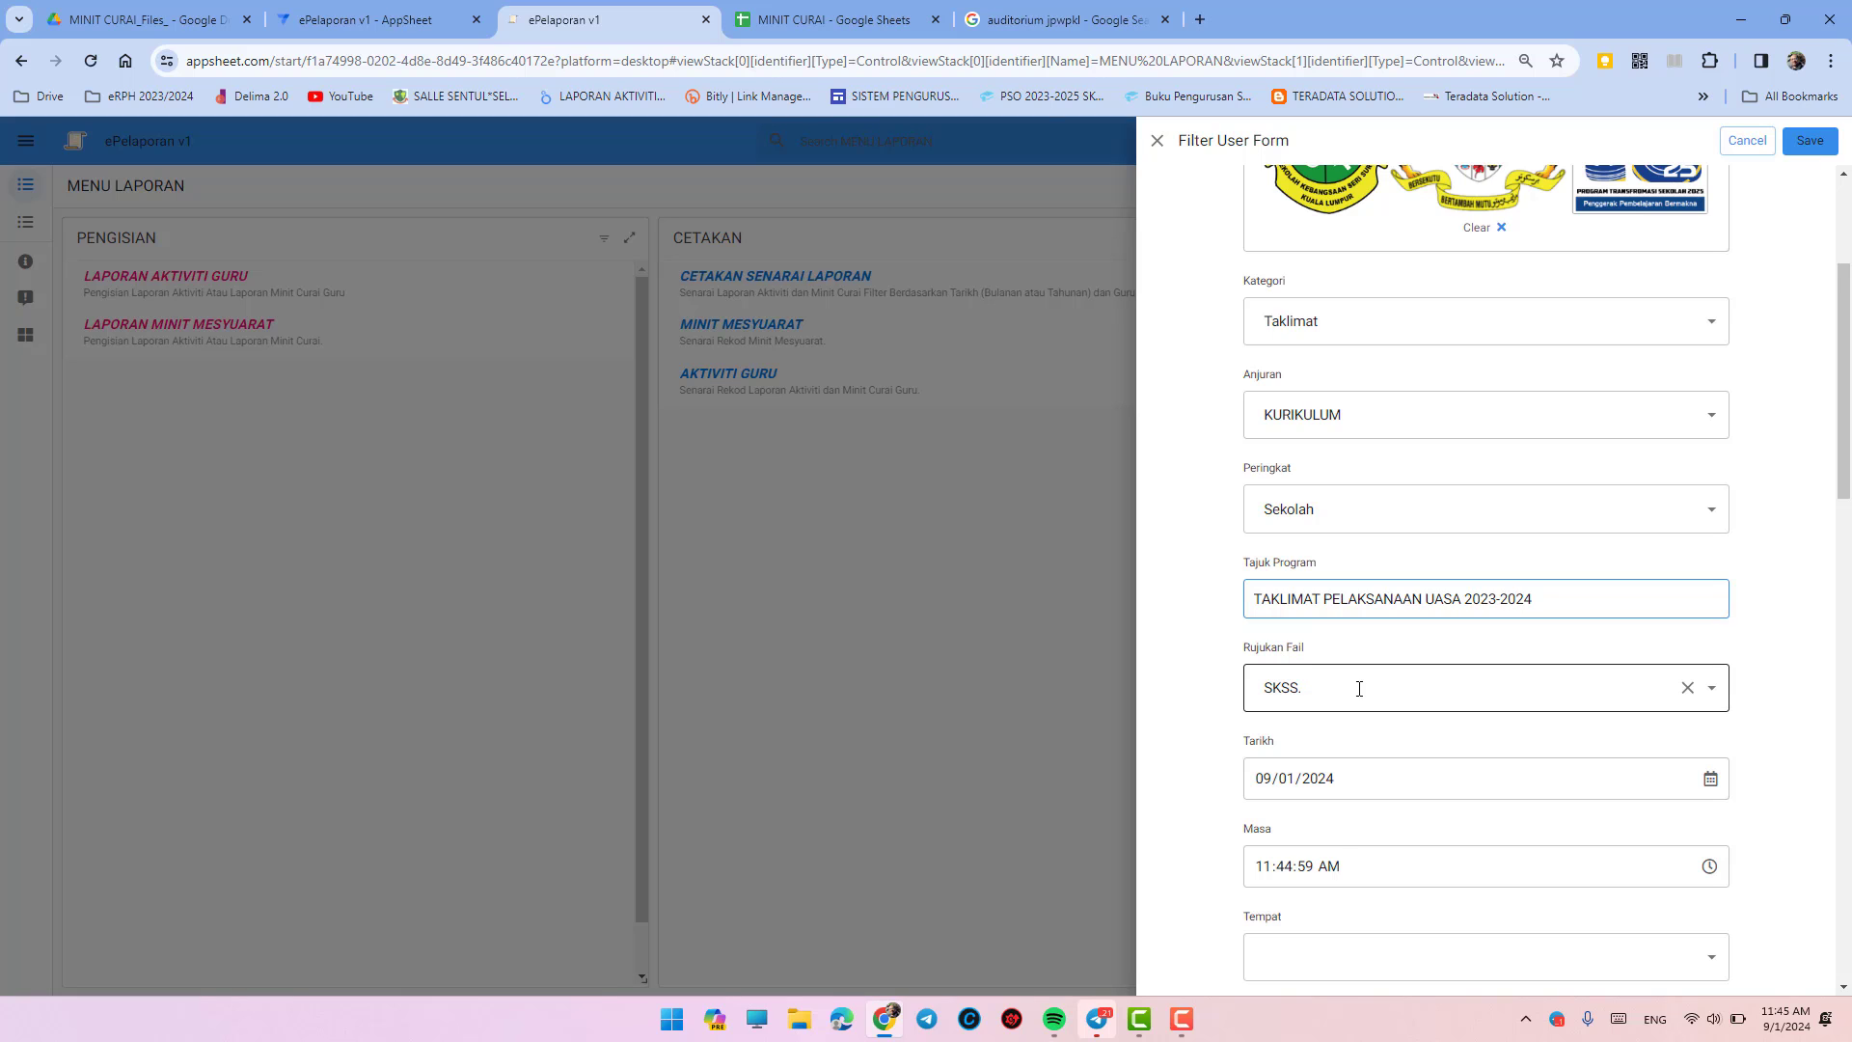
- Add 'BILIK MESYUARAT' as a new Tempat venue entry
{"action": "scroll", "coordinate": [1372, 703], "scroll_direction": "down", "scroll_amount": 3}
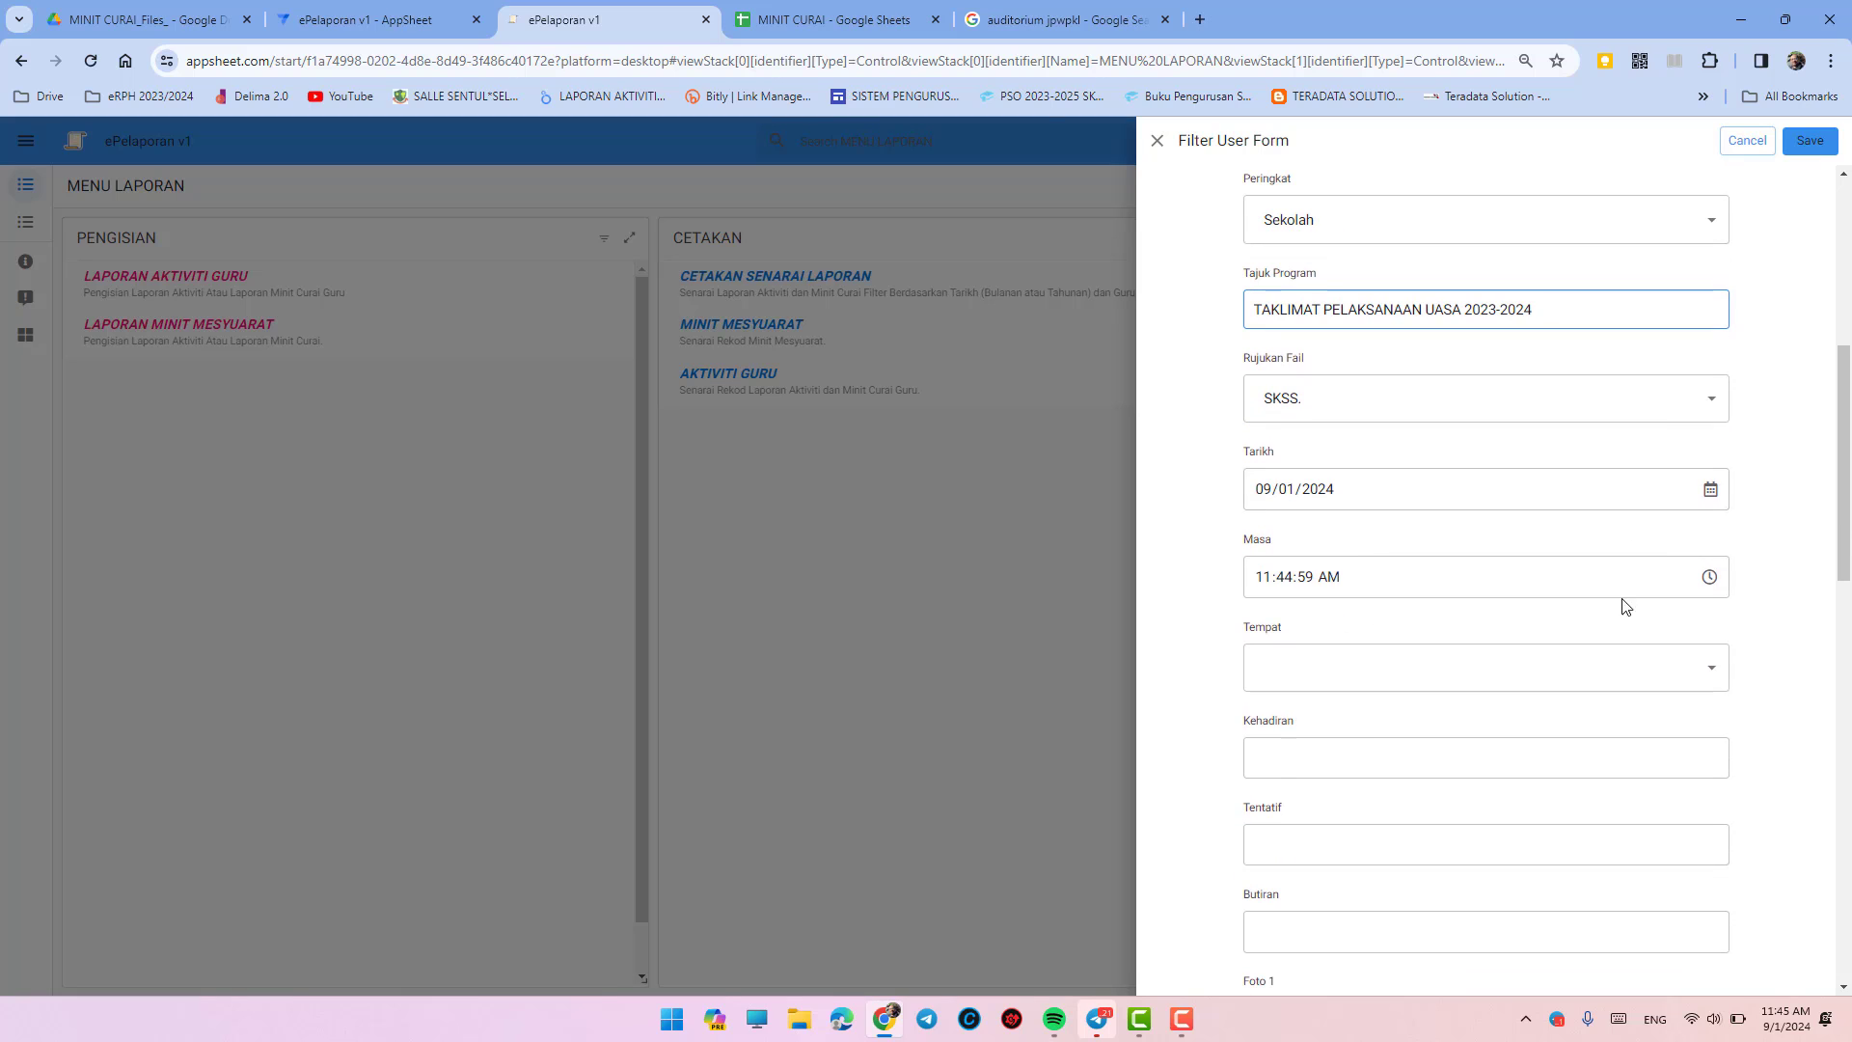
{"action": "left_click", "coordinate": [1408, 666]}
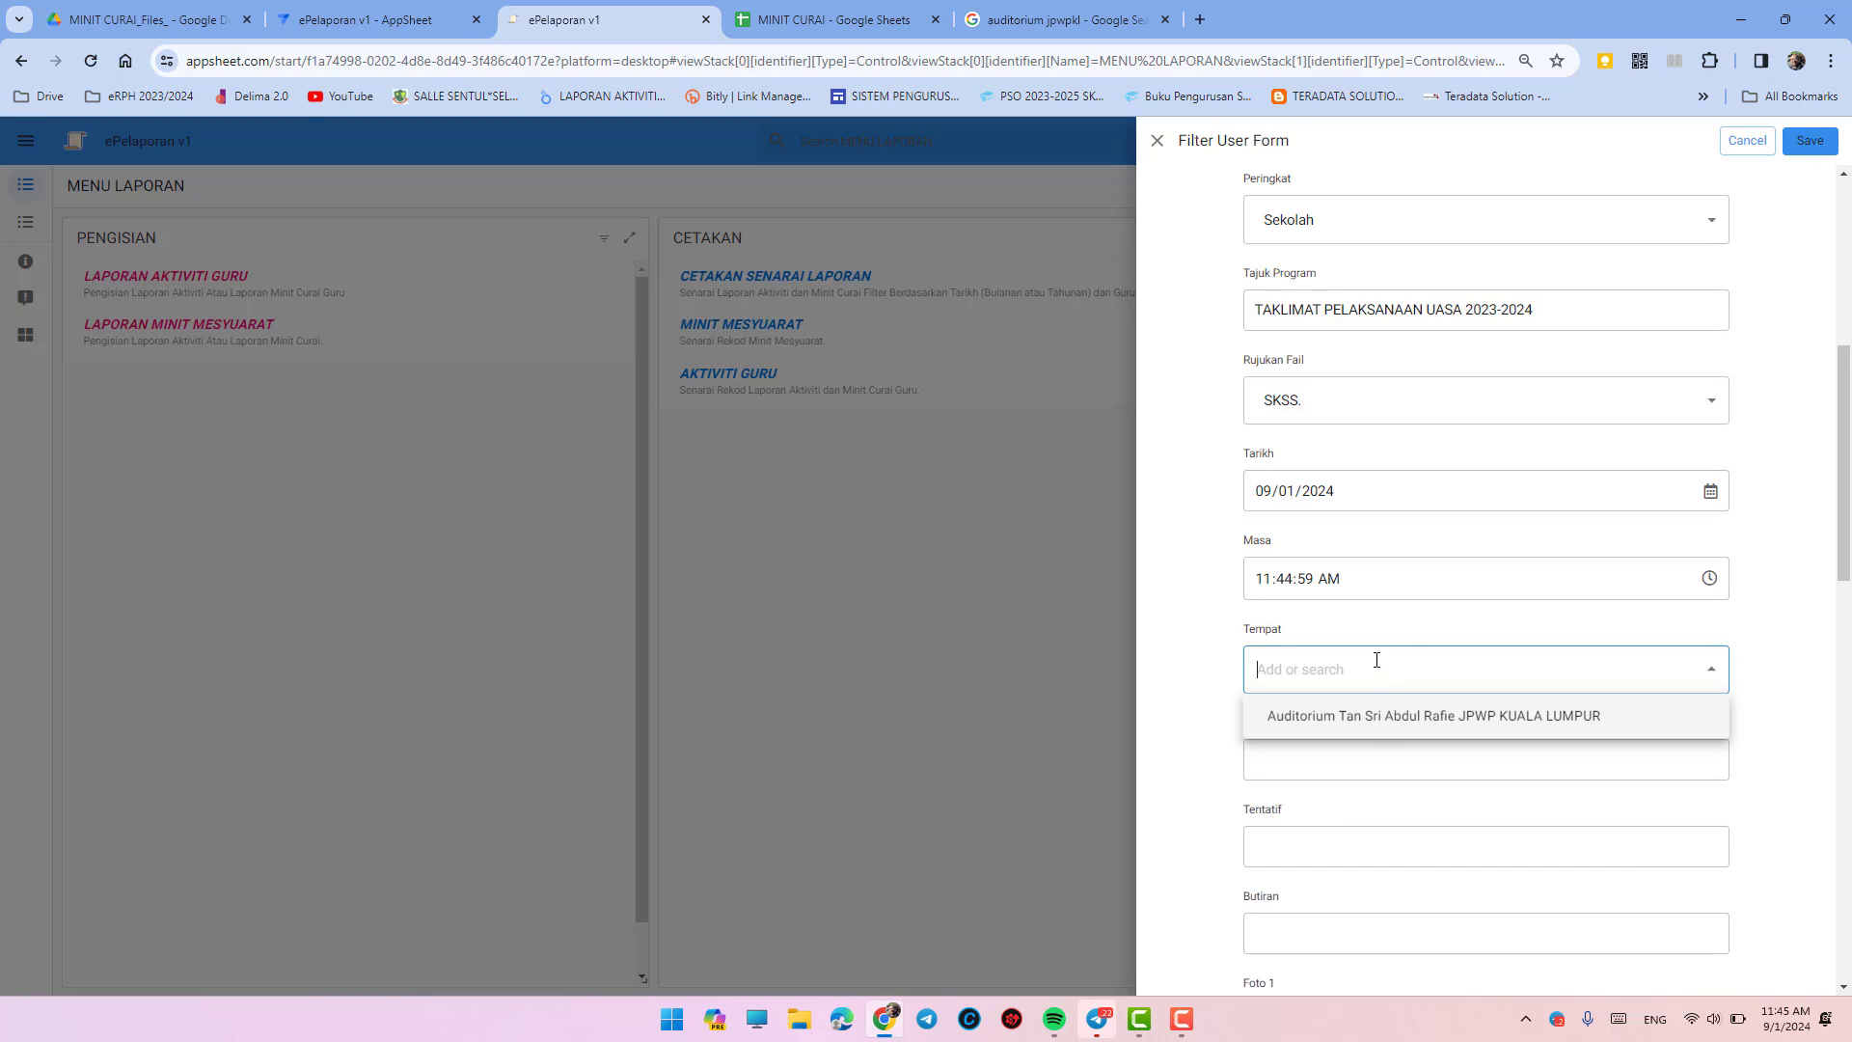
{"action": "type", "text": "BILIK"}
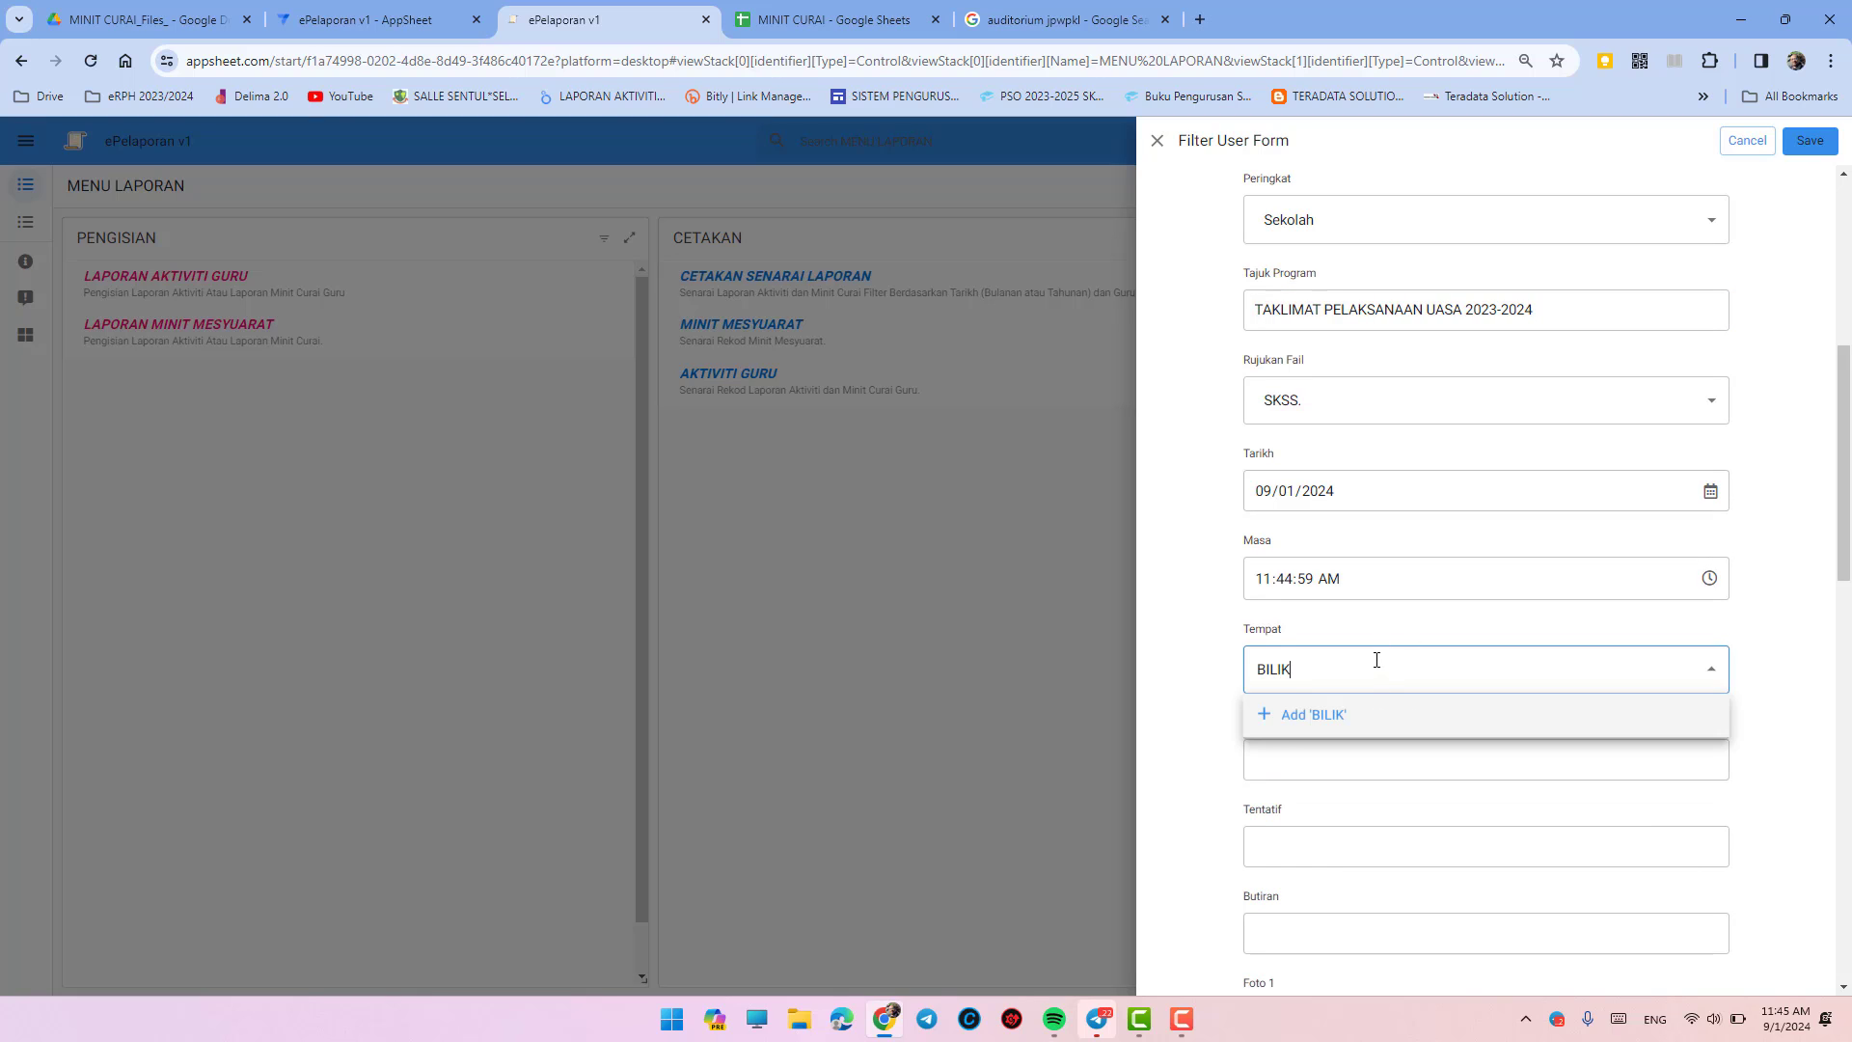
{"action": "type", "text": " MESYUARAT"}
{"action": "left_click", "coordinate": [1364, 715]}
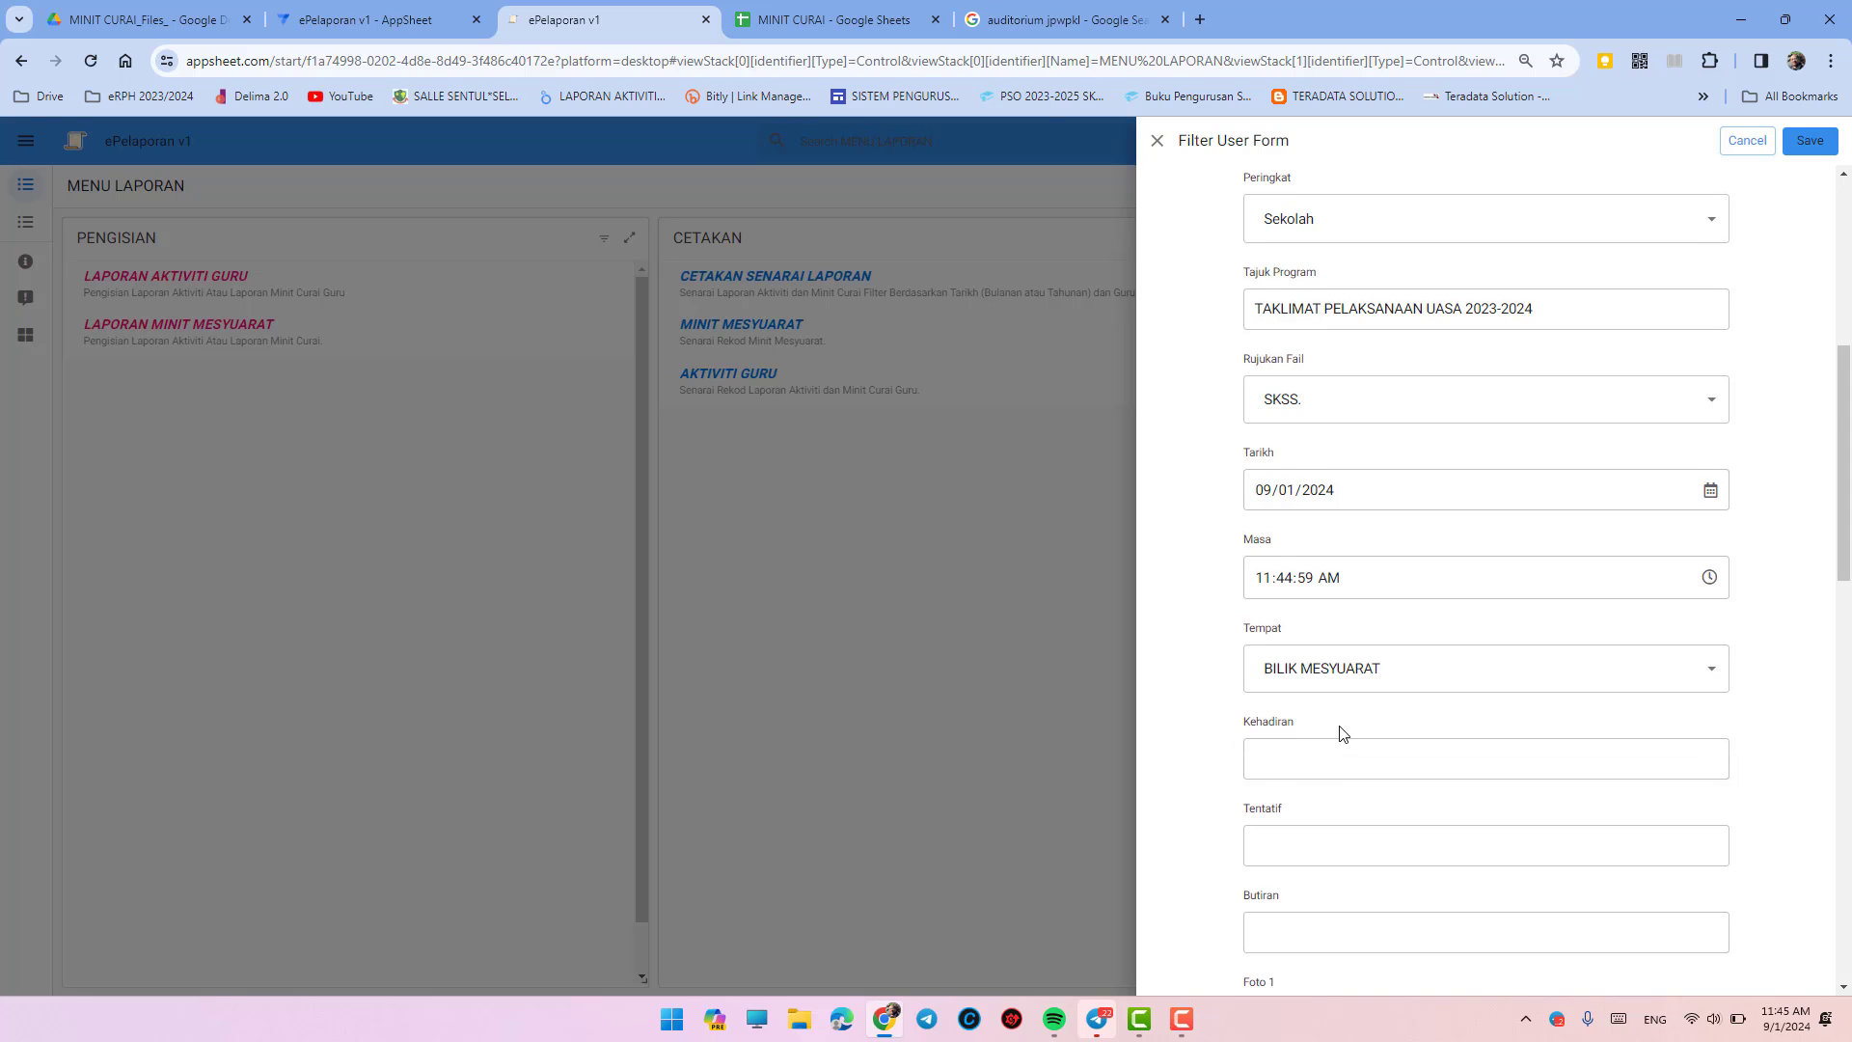
{"action": "scroll", "coordinate": [1343, 733], "scroll_direction": "down", "scroll_amount": 3}
- Type the Kehadiran attendance lines 'Semua Guru' and 'Semua pentadbir'
{"action": "left_click", "coordinate": [1291, 465]}
{"action": "type", "text": "1"}
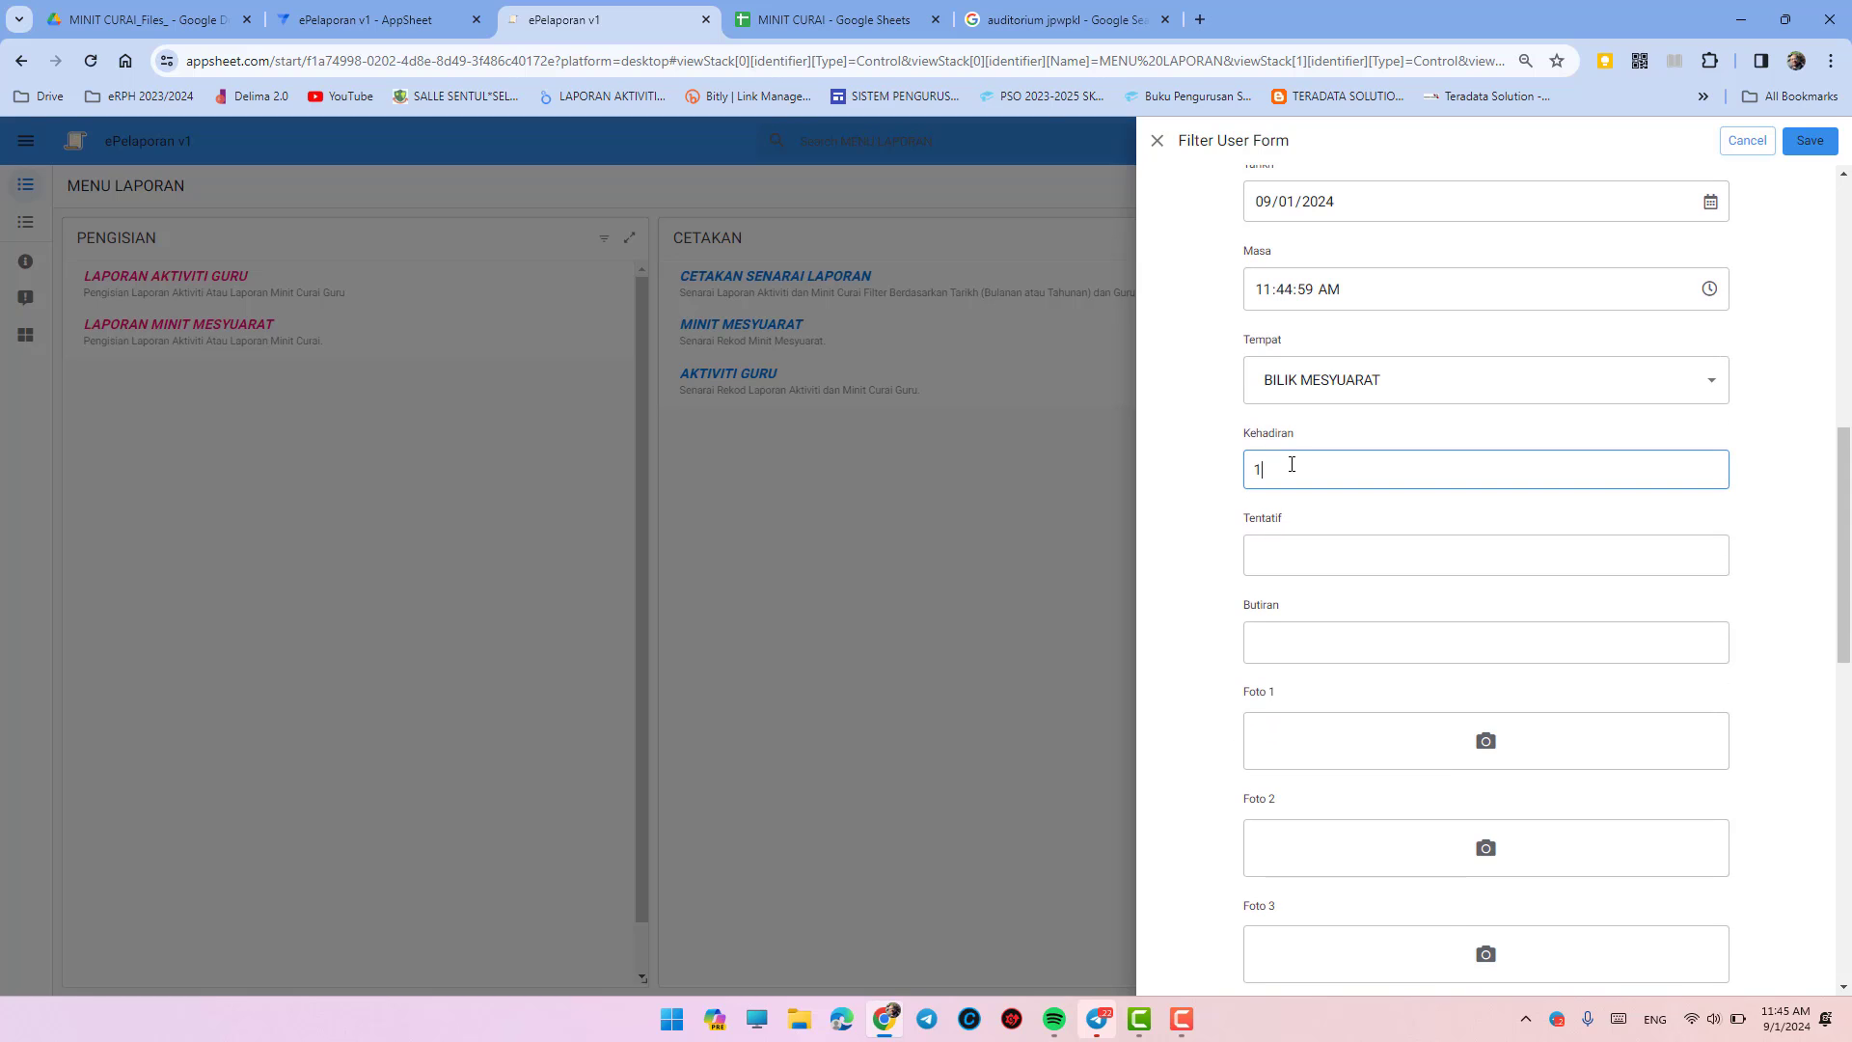
{"action": "type", "text": ". Semua Guru"}
{"action": "key", "text": "Return"}
{"action": "type", "text": "2."}
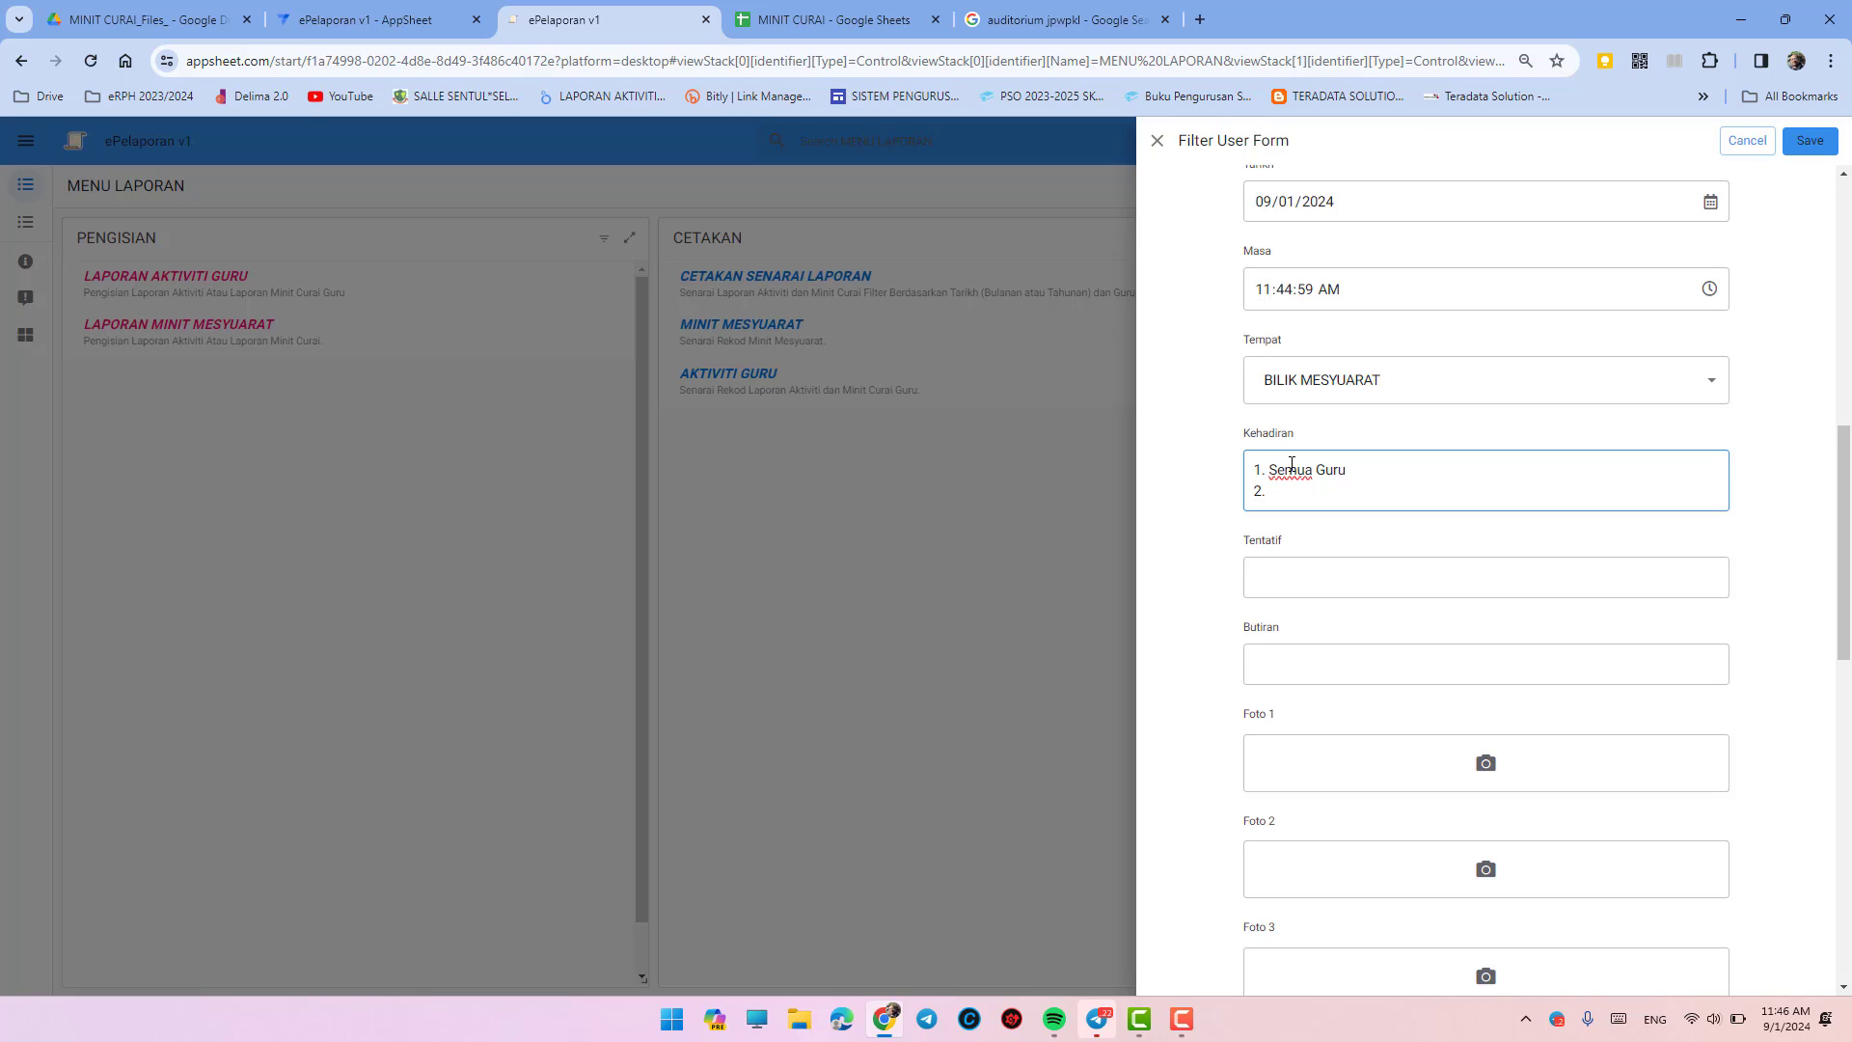
{"action": "key", "text": "Return"}
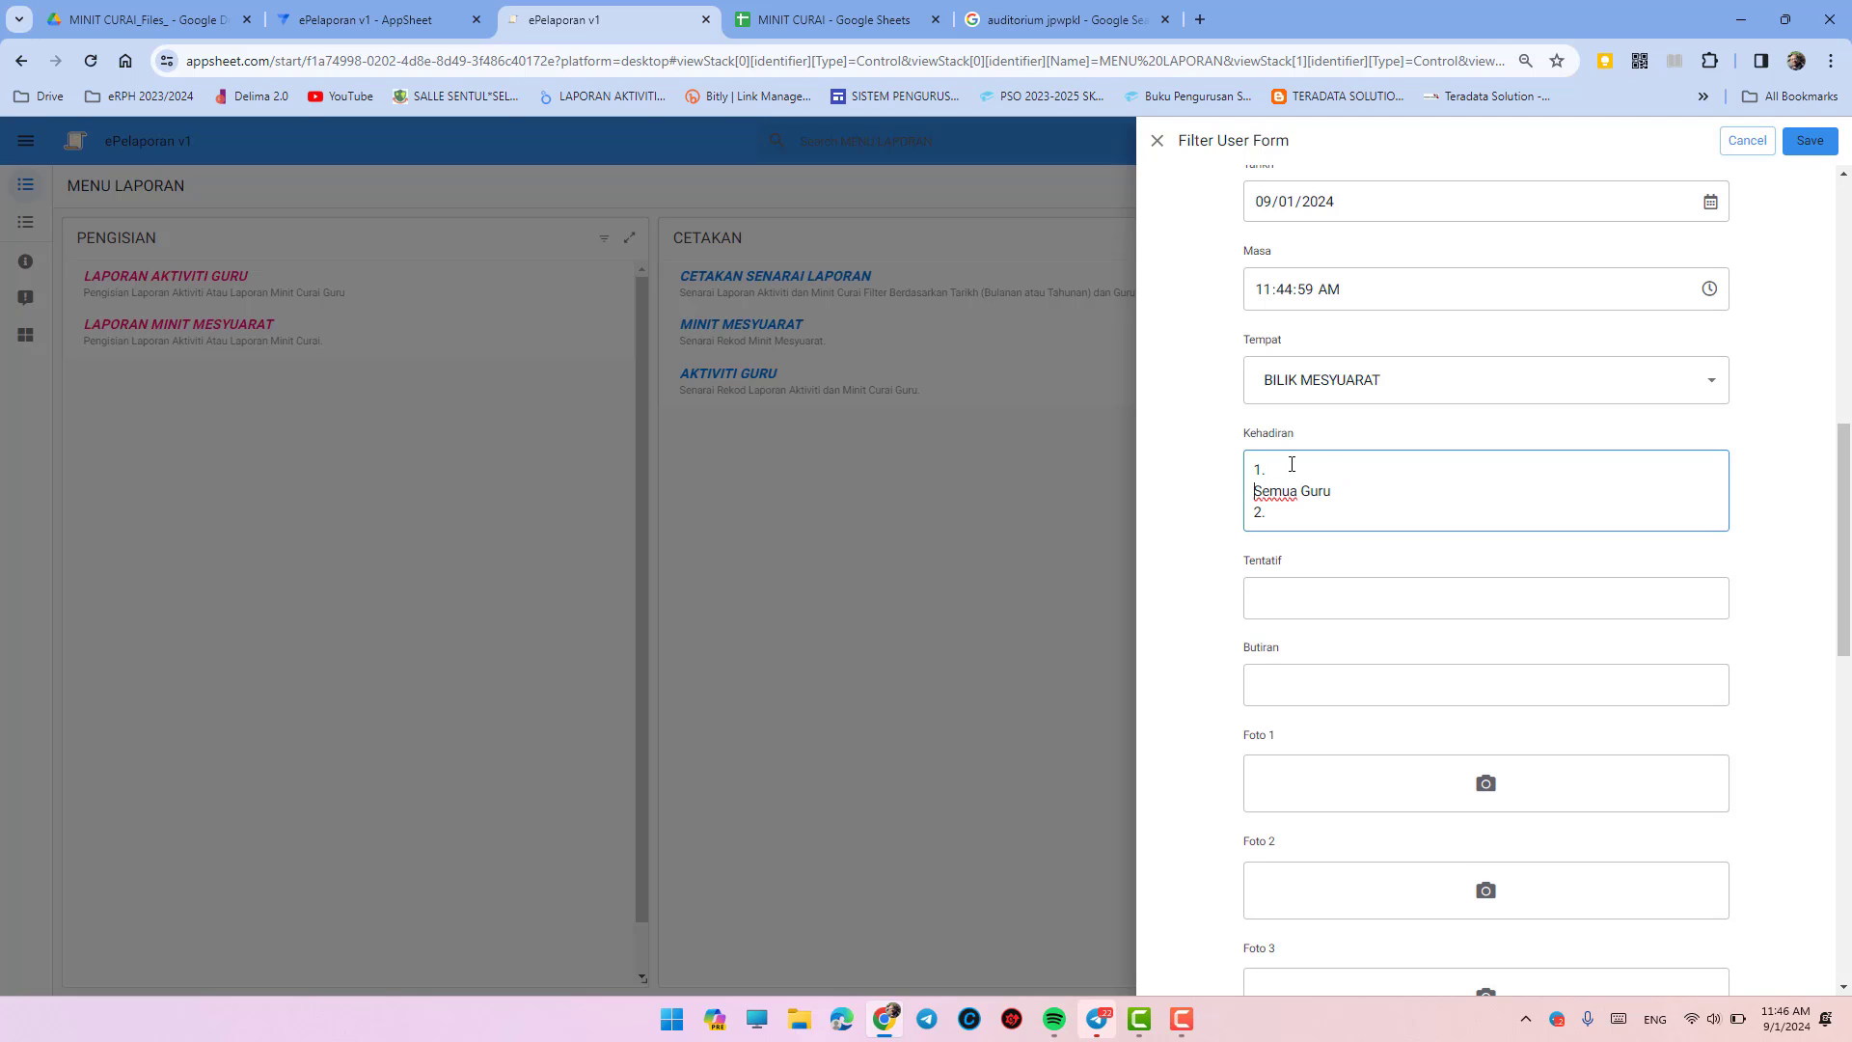
{"action": "type", "text": "Pen"}
{"action": "key", "text": "BackSpace"}
{"action": "key", "text": "BackSpace"}
{"action": "key", "text": "BackSpace"}
{"action": "type", "text": "Semua pentadbir"}
- Capitalise 'Pentadbir' and number 'Semua Guru' as line 2
{"action": "key", "text": "Delete"}
{"action": "type", "text": "P"}
{"action": "key", "text": "Down"}
{"action": "key", "text": "Home"}
{"action": "type", "text": "2."}
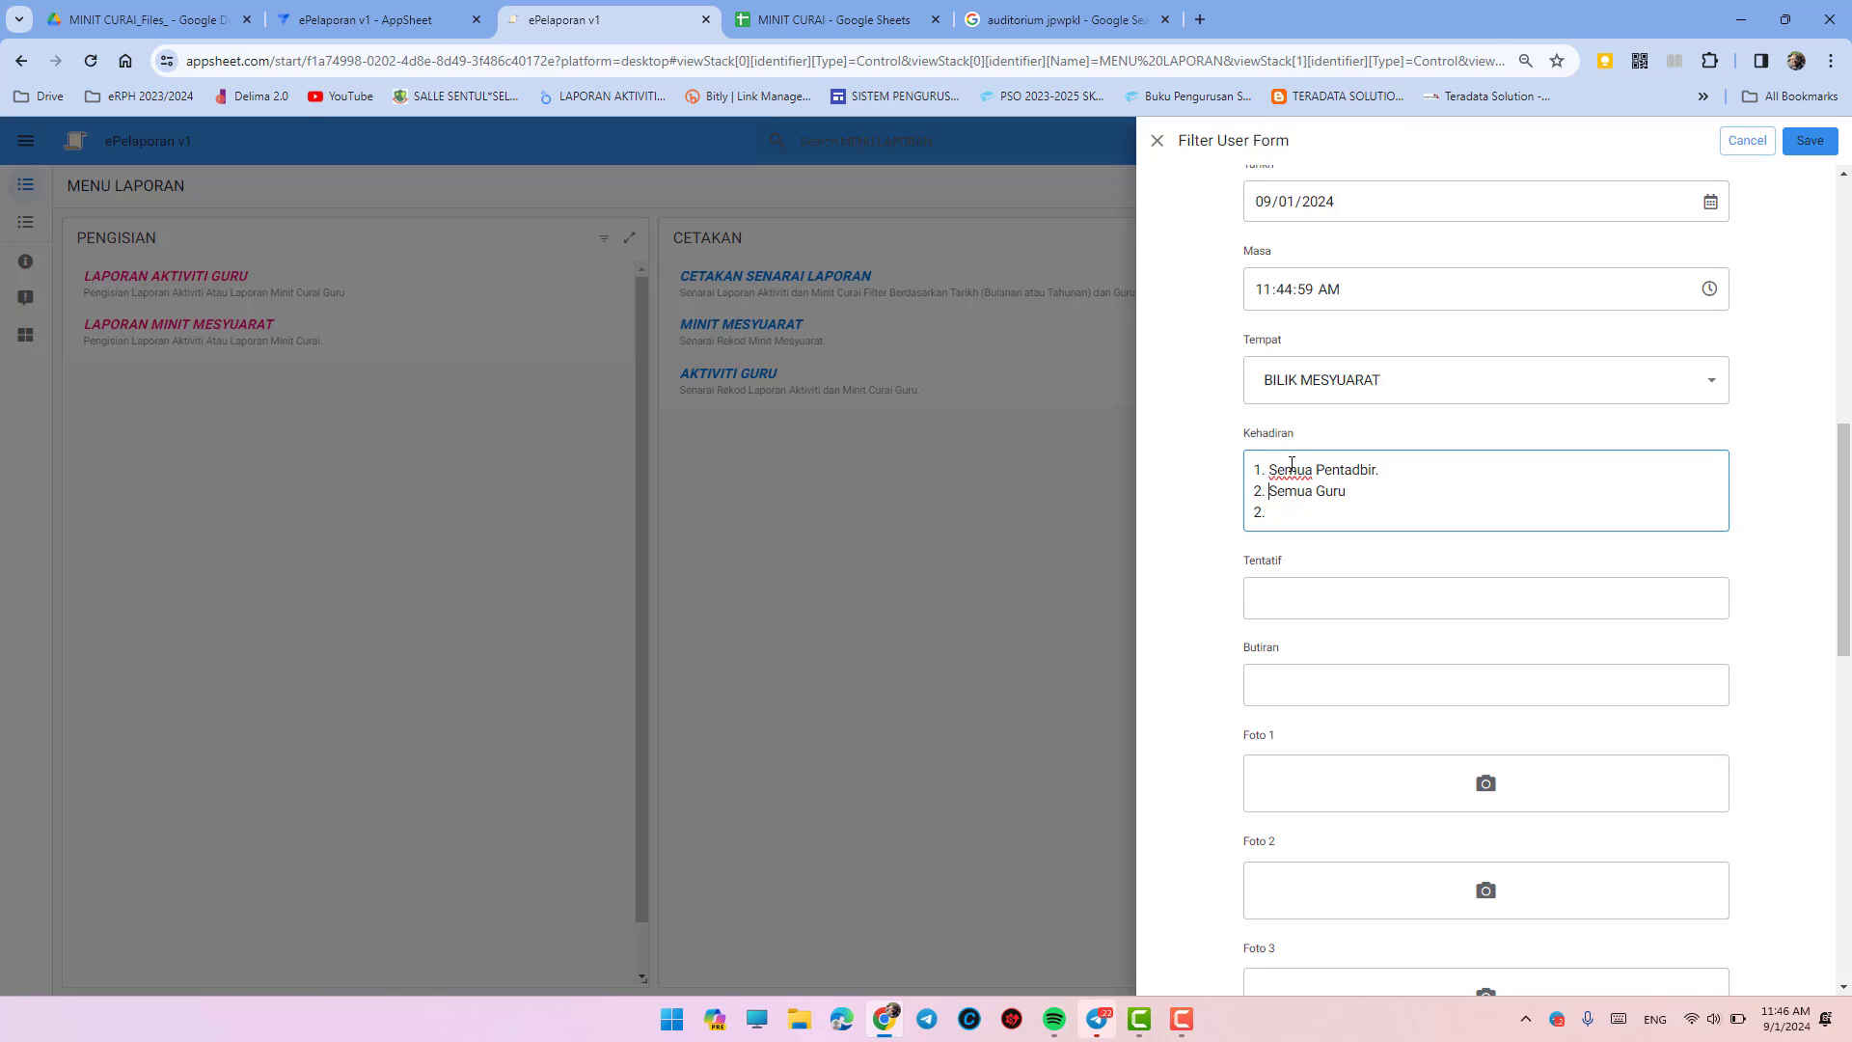
{"action": "key", "text": "BackSpace"}
{"action": "key", "text": "BackSpace"}
{"action": "key", "text": "BackSpace"}
{"action": "key", "text": "BackSpace"}
- Start the Tentatif agenda with '1. Ucapan Guru Besar' and '2. Ucapan GPK Kurikulum.'
{"action": "left_click", "coordinate": [1301, 566]}
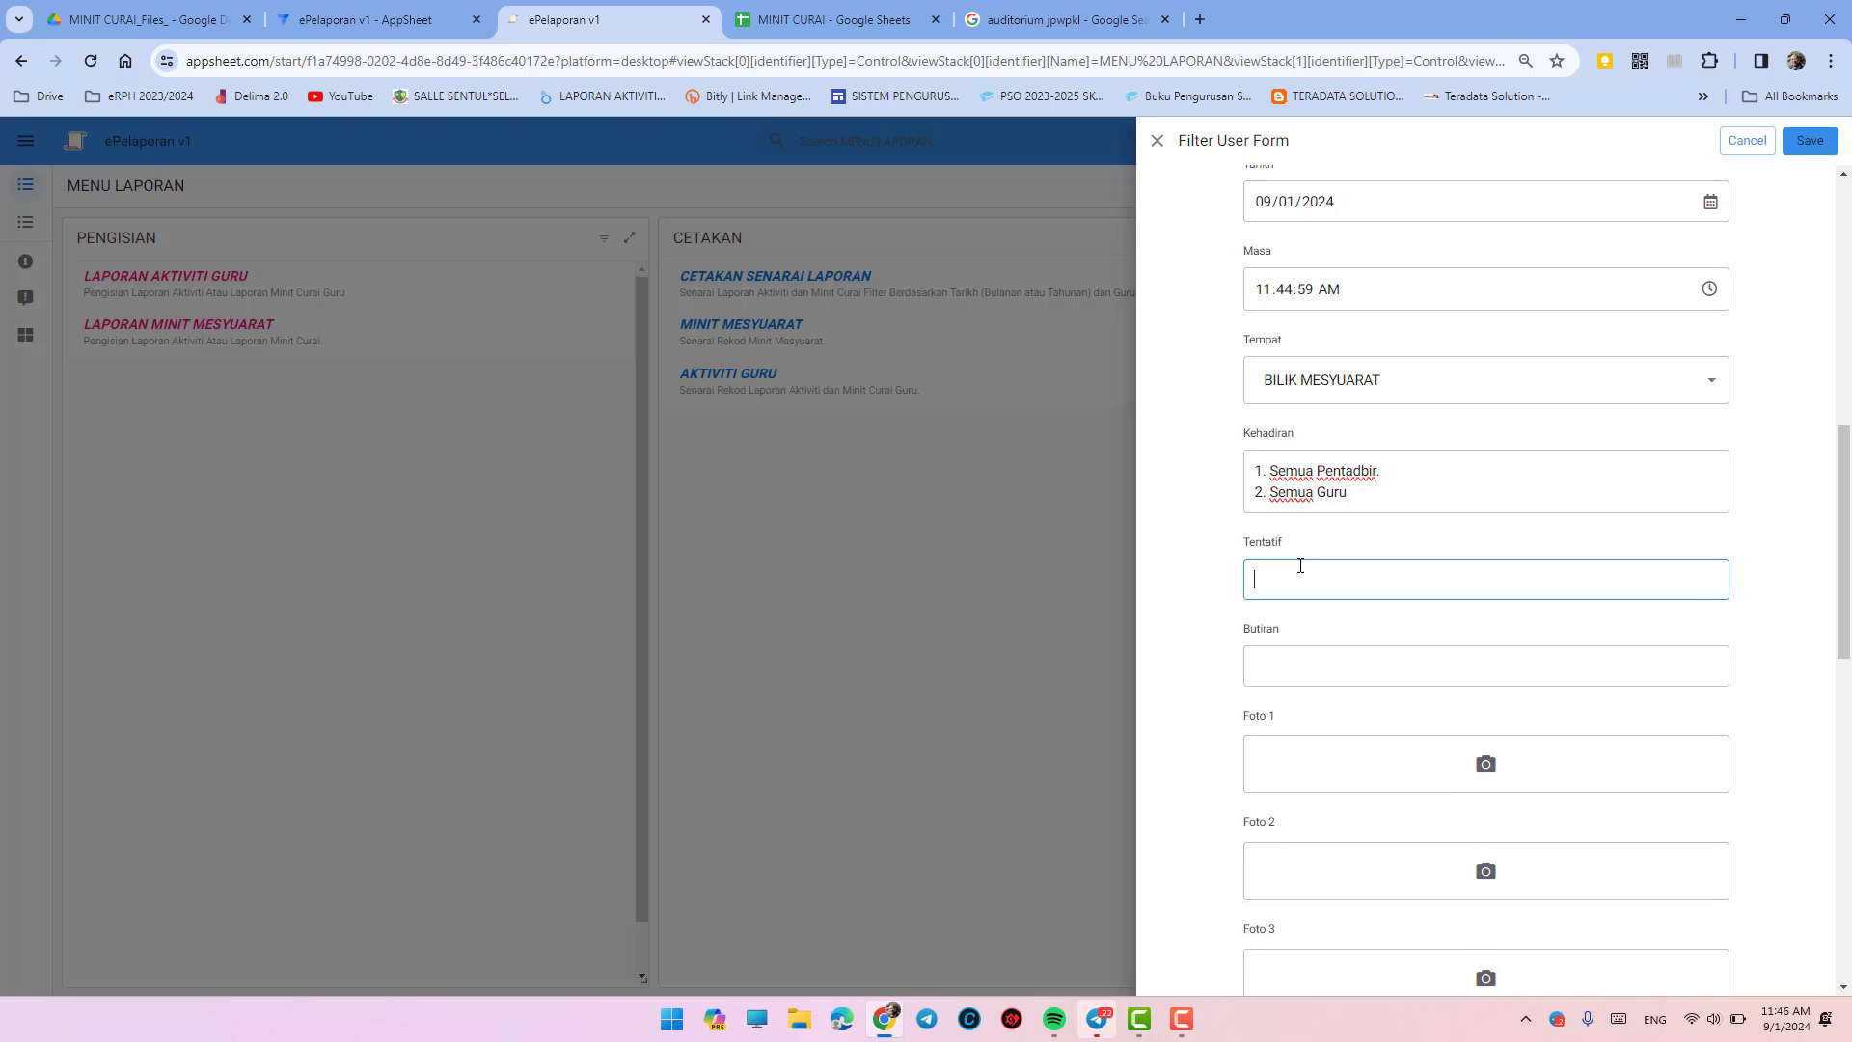
{"action": "type", "text": "1. U"}
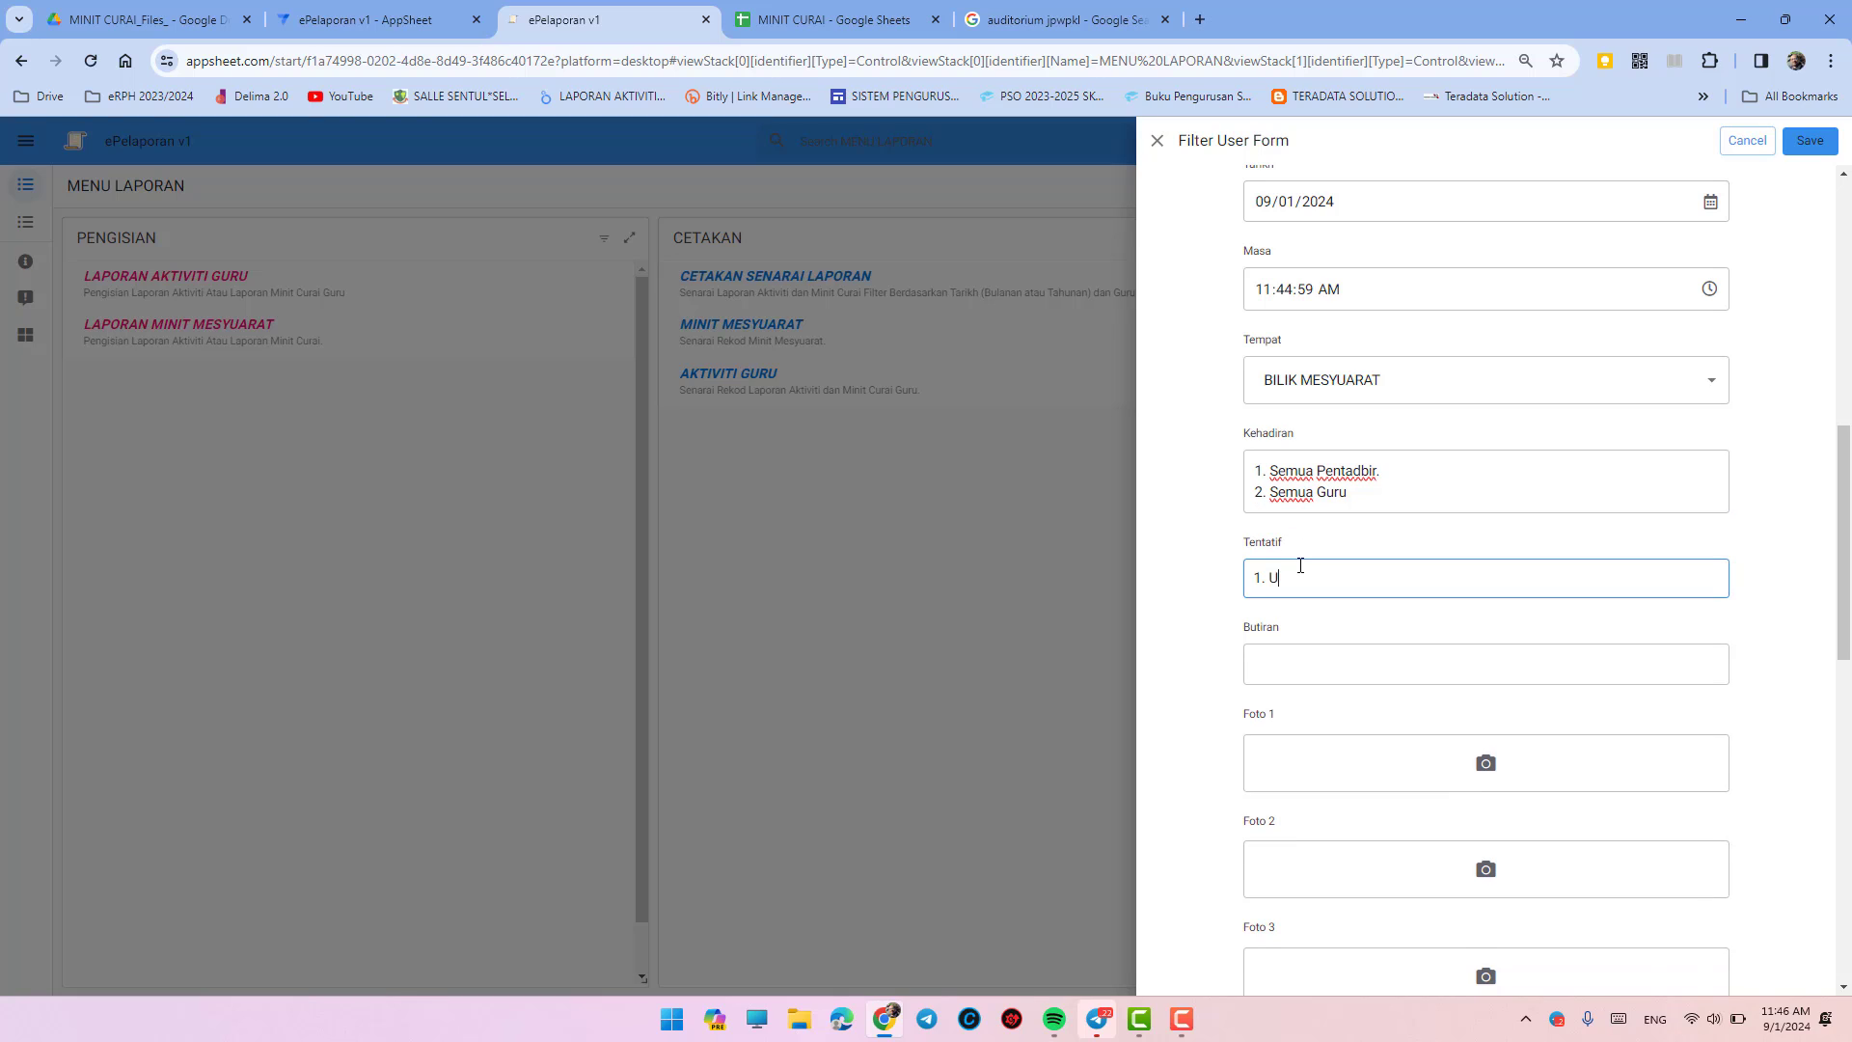
{"action": "type", "text": "capan guru Besar"}
{"action": "key", "text": "BackSpace"}
{"action": "key", "text": "BackSpace"}
{"action": "type", "text": "G"}
{"action": "key", "text": "Return"}
{"action": "type", "text": "2"}
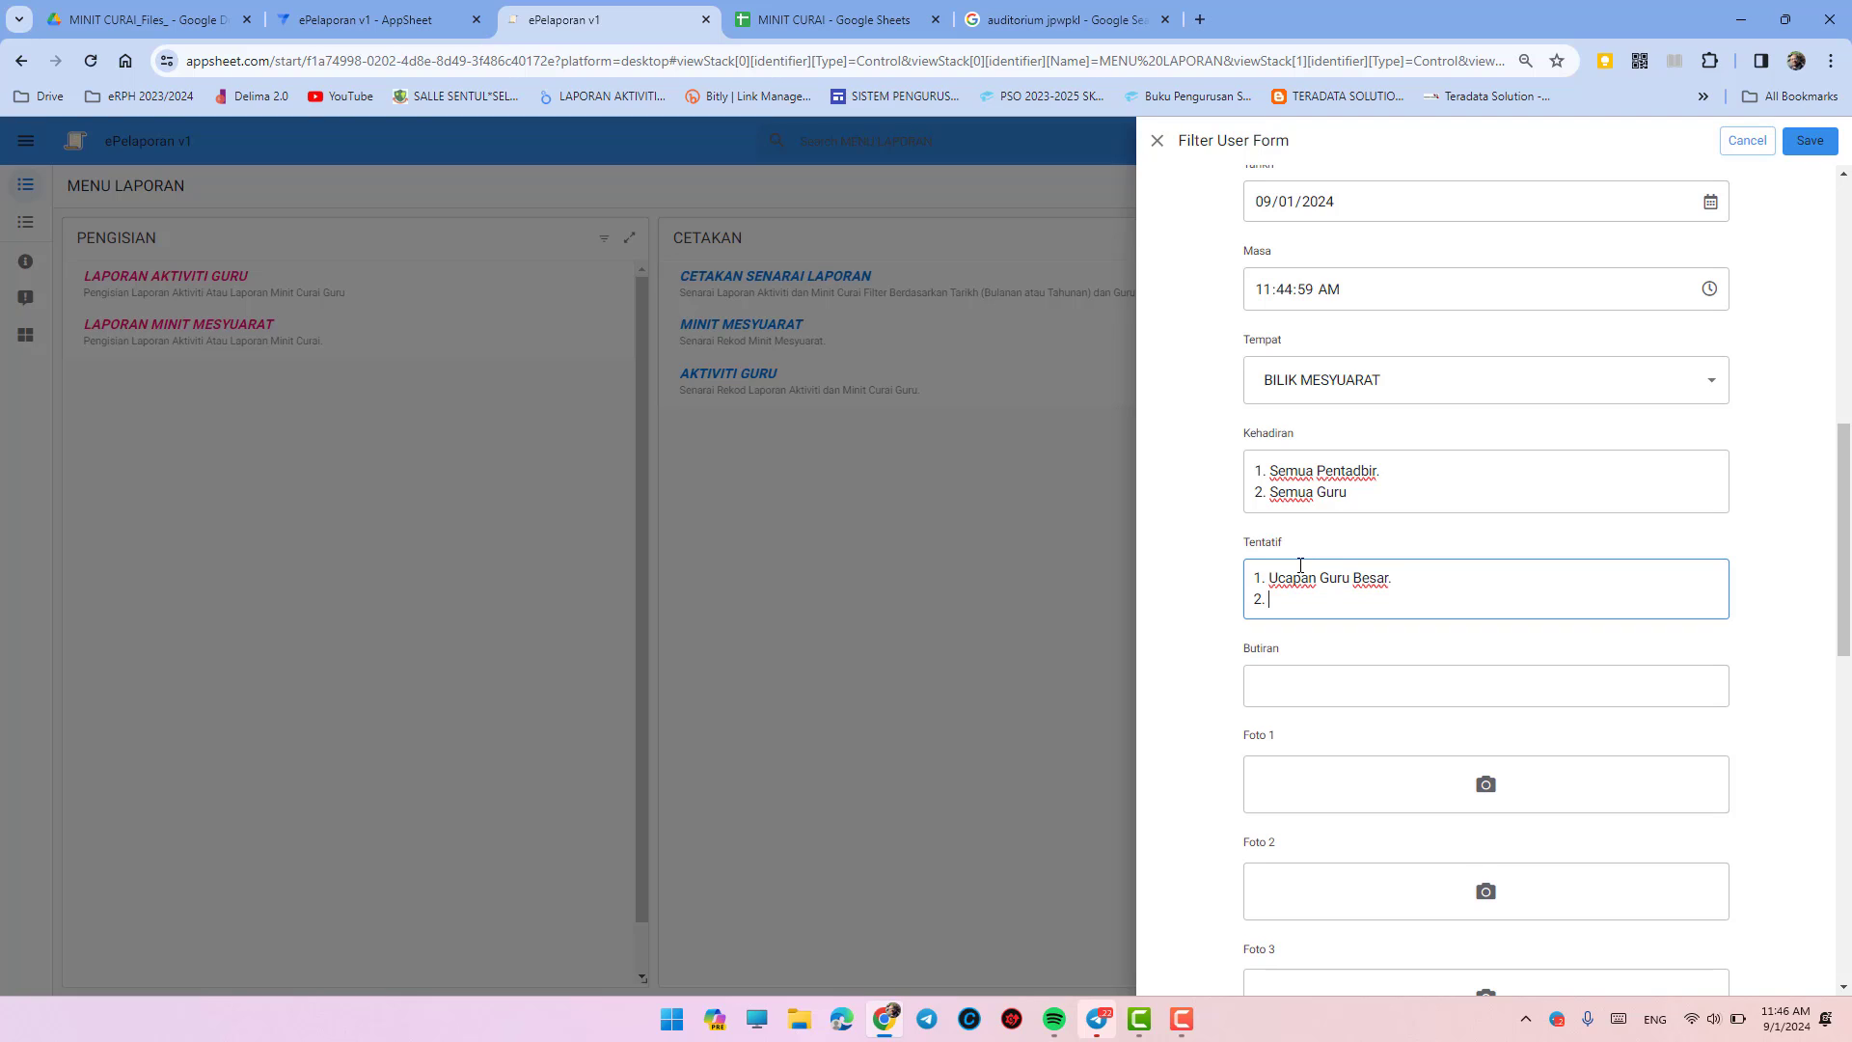
{"action": "type", "text": ". Ucapan GPK Kurikulum."}
- Add agenda items '3. Taklimat Pelaksanaan UASA.', '4. Soal jawab.' and '5. Bersurai'
{"action": "key", "text": "Return"}
{"action": "type", "text": "3"}
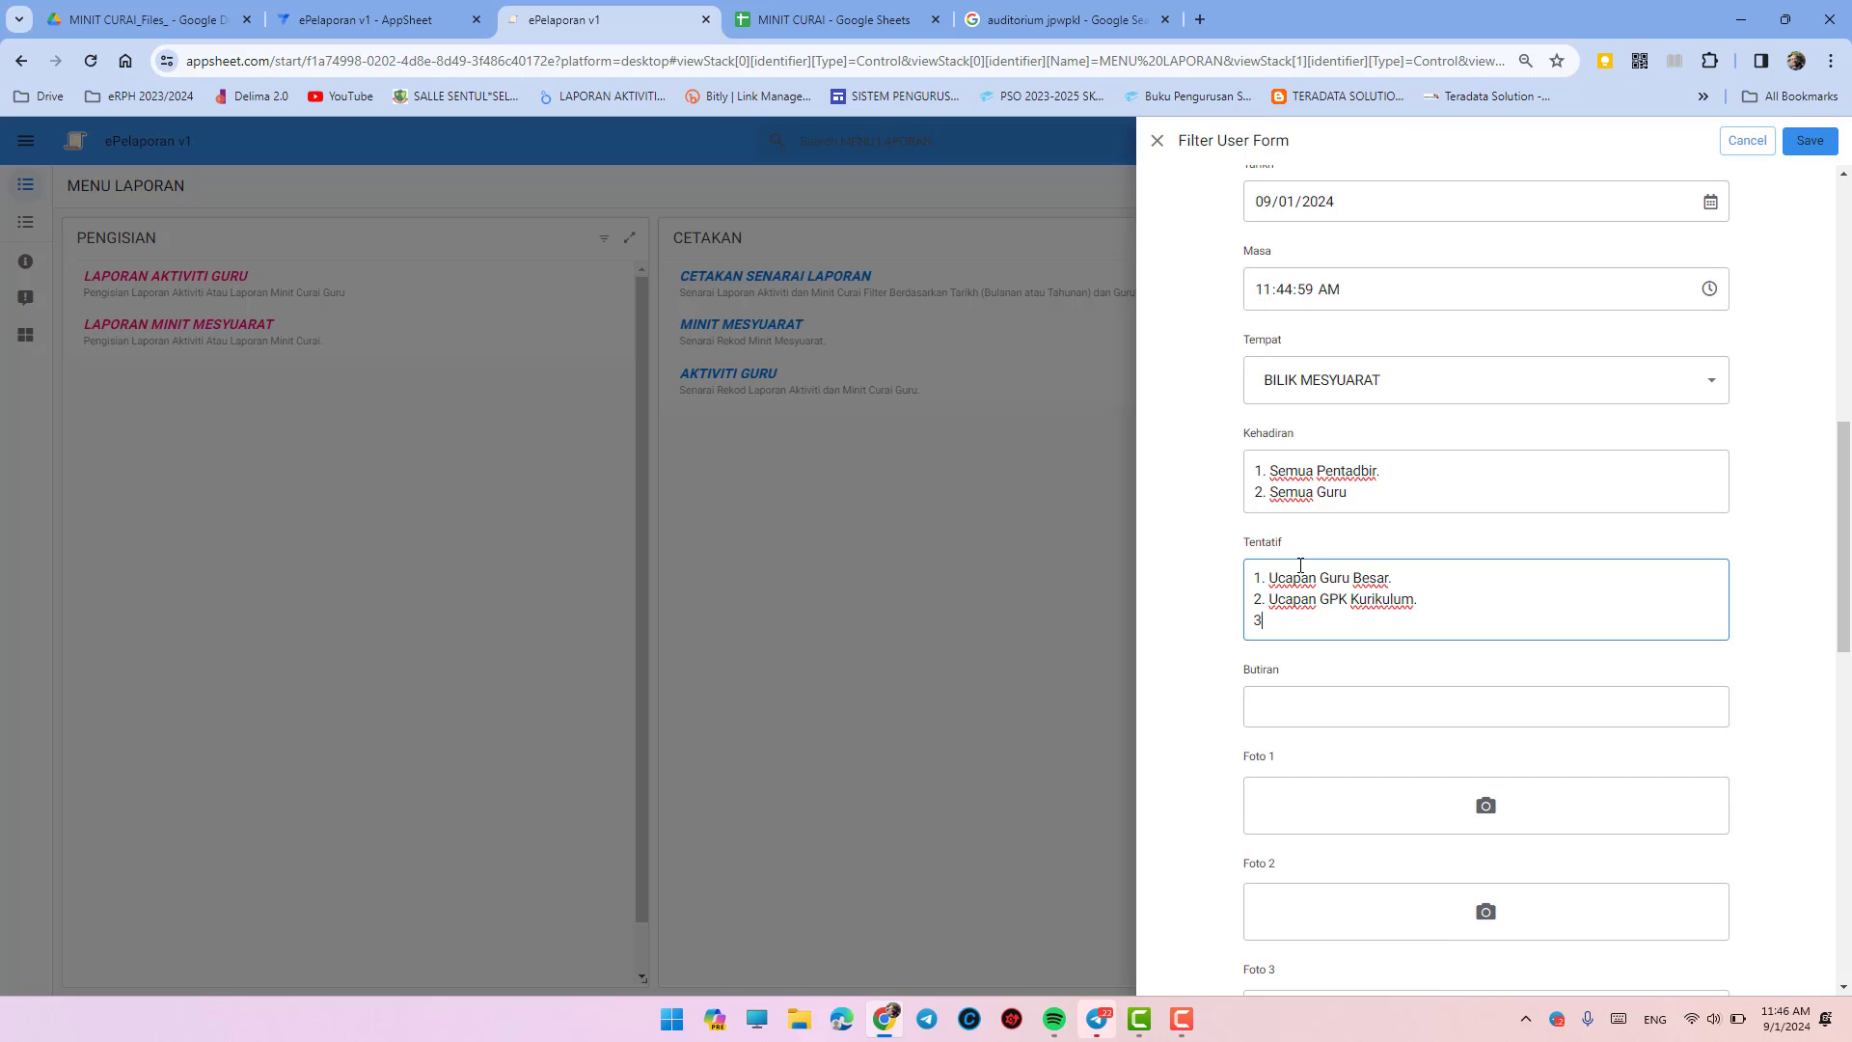
{"action": "type", "text": ". Taklimat Pelaksanaan"}
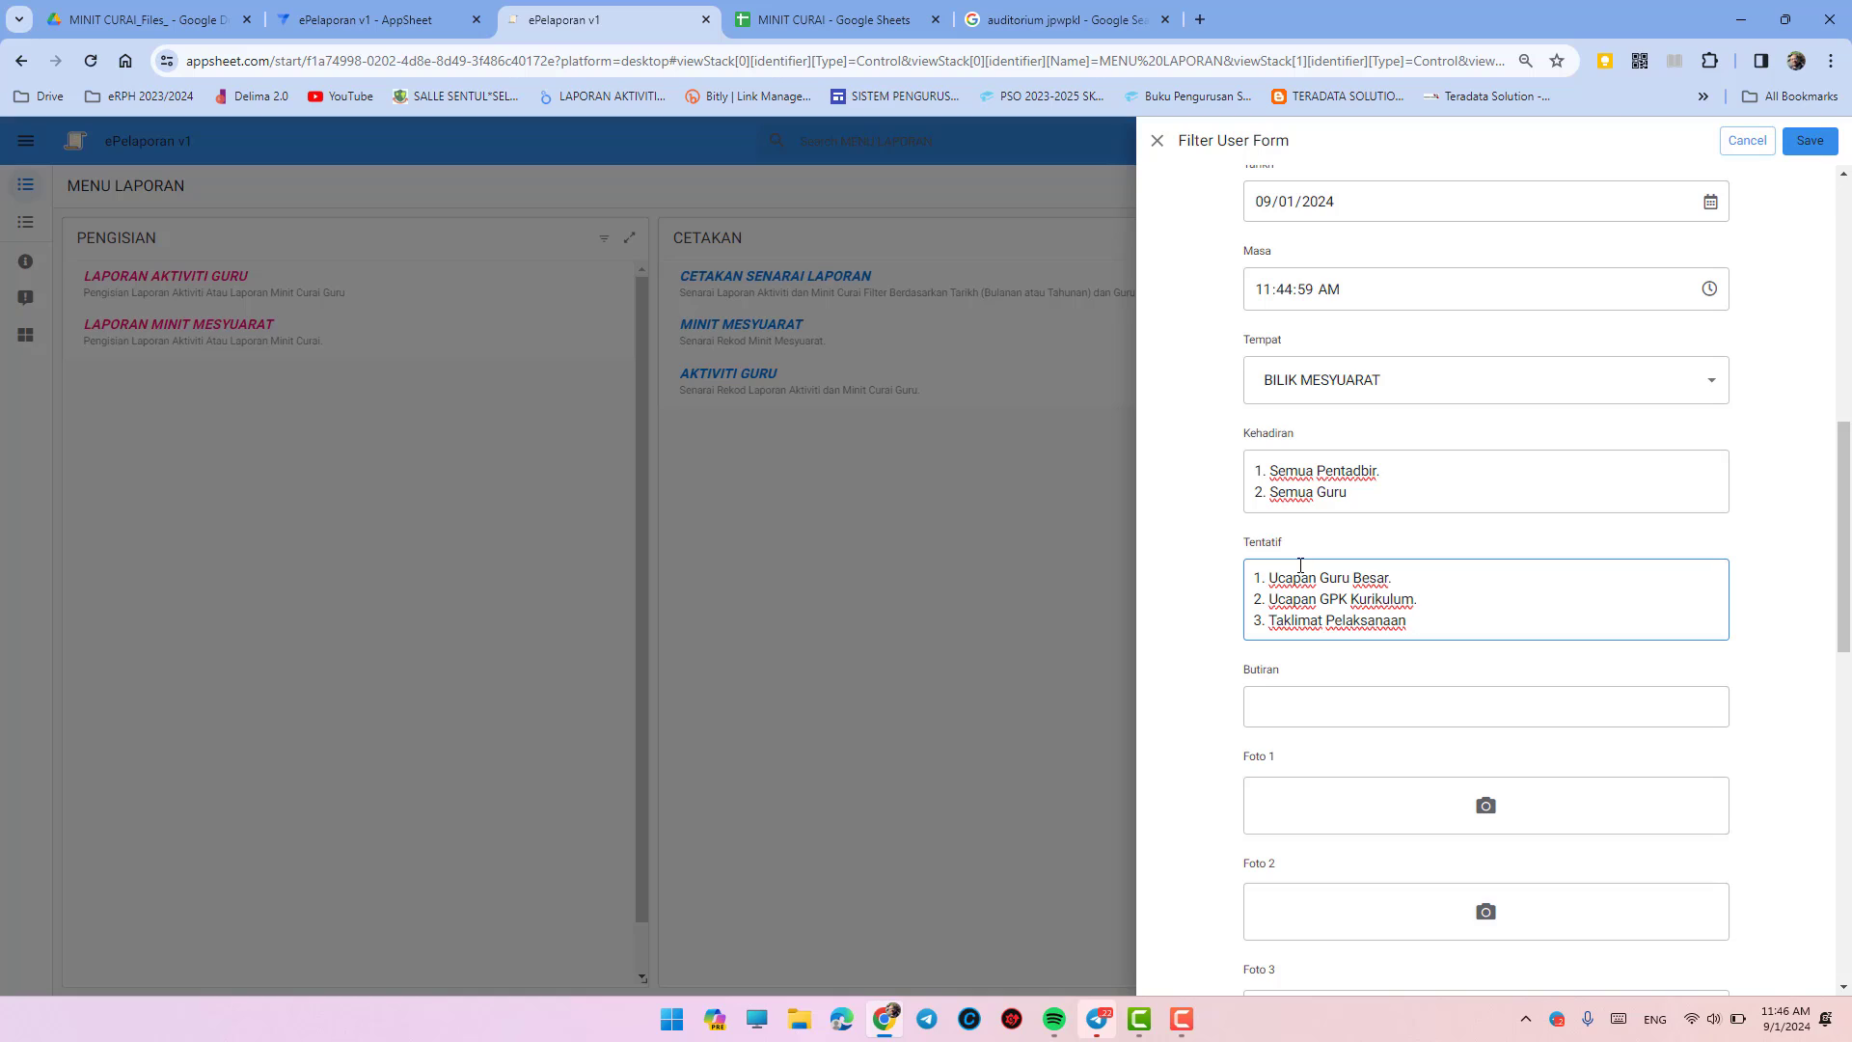
{"action": "type", "text": " UASA."}
{"action": "key", "text": "Return"}
{"action": "type", "text": "4. "}
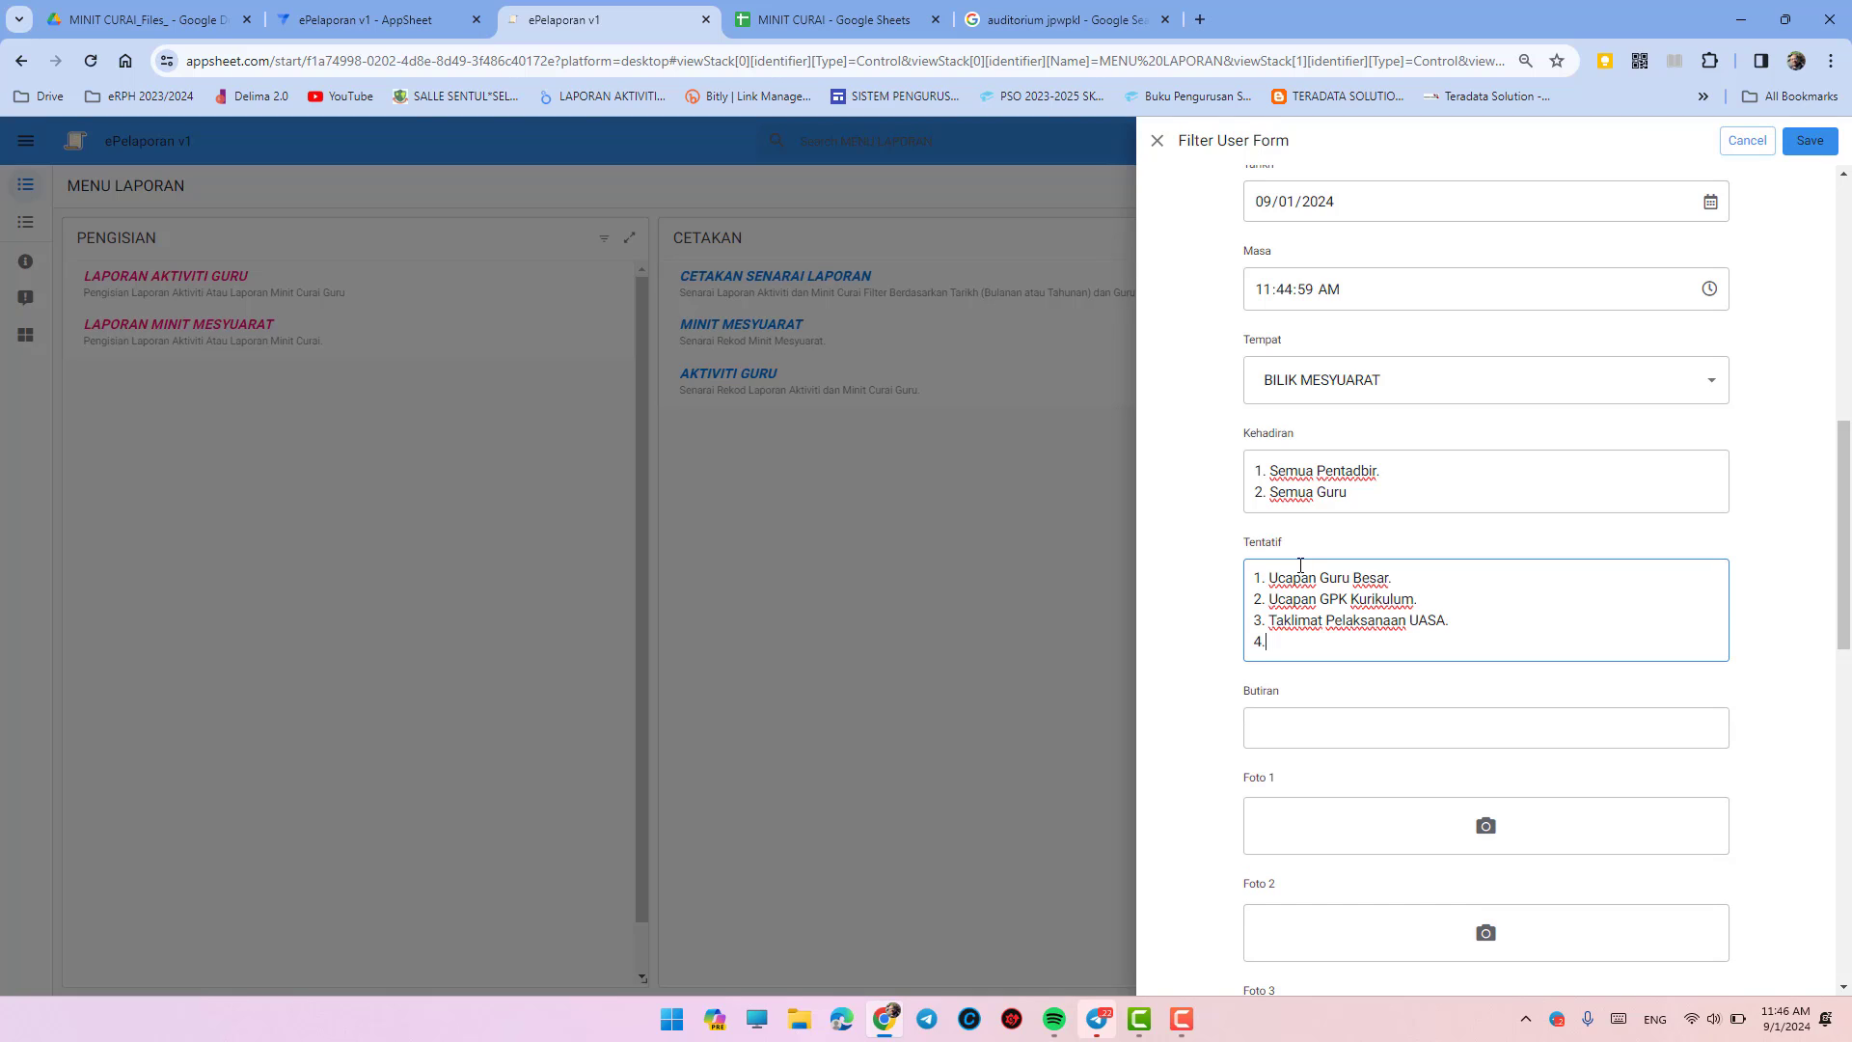
{"action": "type", "text": "Bersurai"}
{"action": "key", "text": "Left"}
{"action": "key", "text": "Left"}
{"action": "key", "text": "Left"}
{"action": "key", "text": "Left"}
{"action": "key", "text": "Left"}
{"action": "key", "text": "Return"}
{"action": "type", "text": "Soal "}
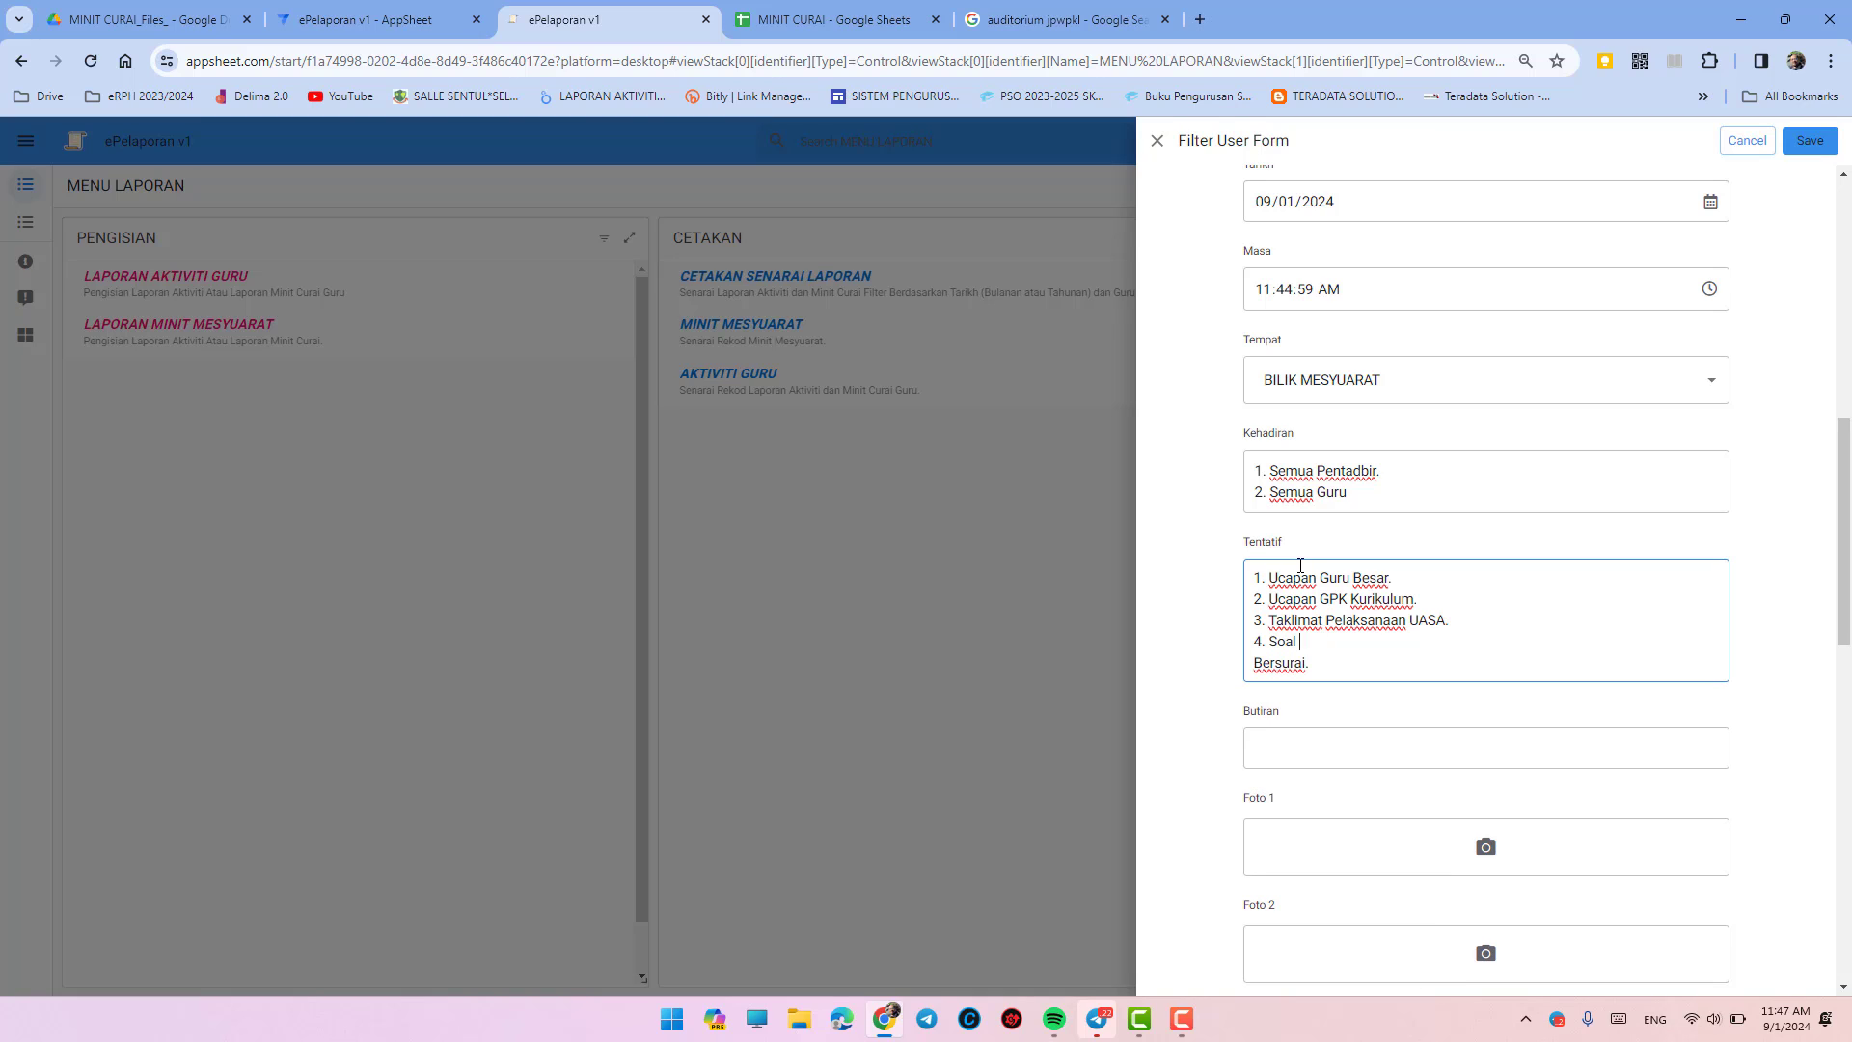
{"action": "type", "text": "jawab"}
{"action": "type", "text": ". "}
{"action": "type", "text": "5."}
- Copy the Tentatif agenda list into the Butiran field
{"action": "left_click_drag", "start_coordinate": [1348, 666], "coordinate": [1214, 590]}
{"action": "key", "text": "ctrl+c"}
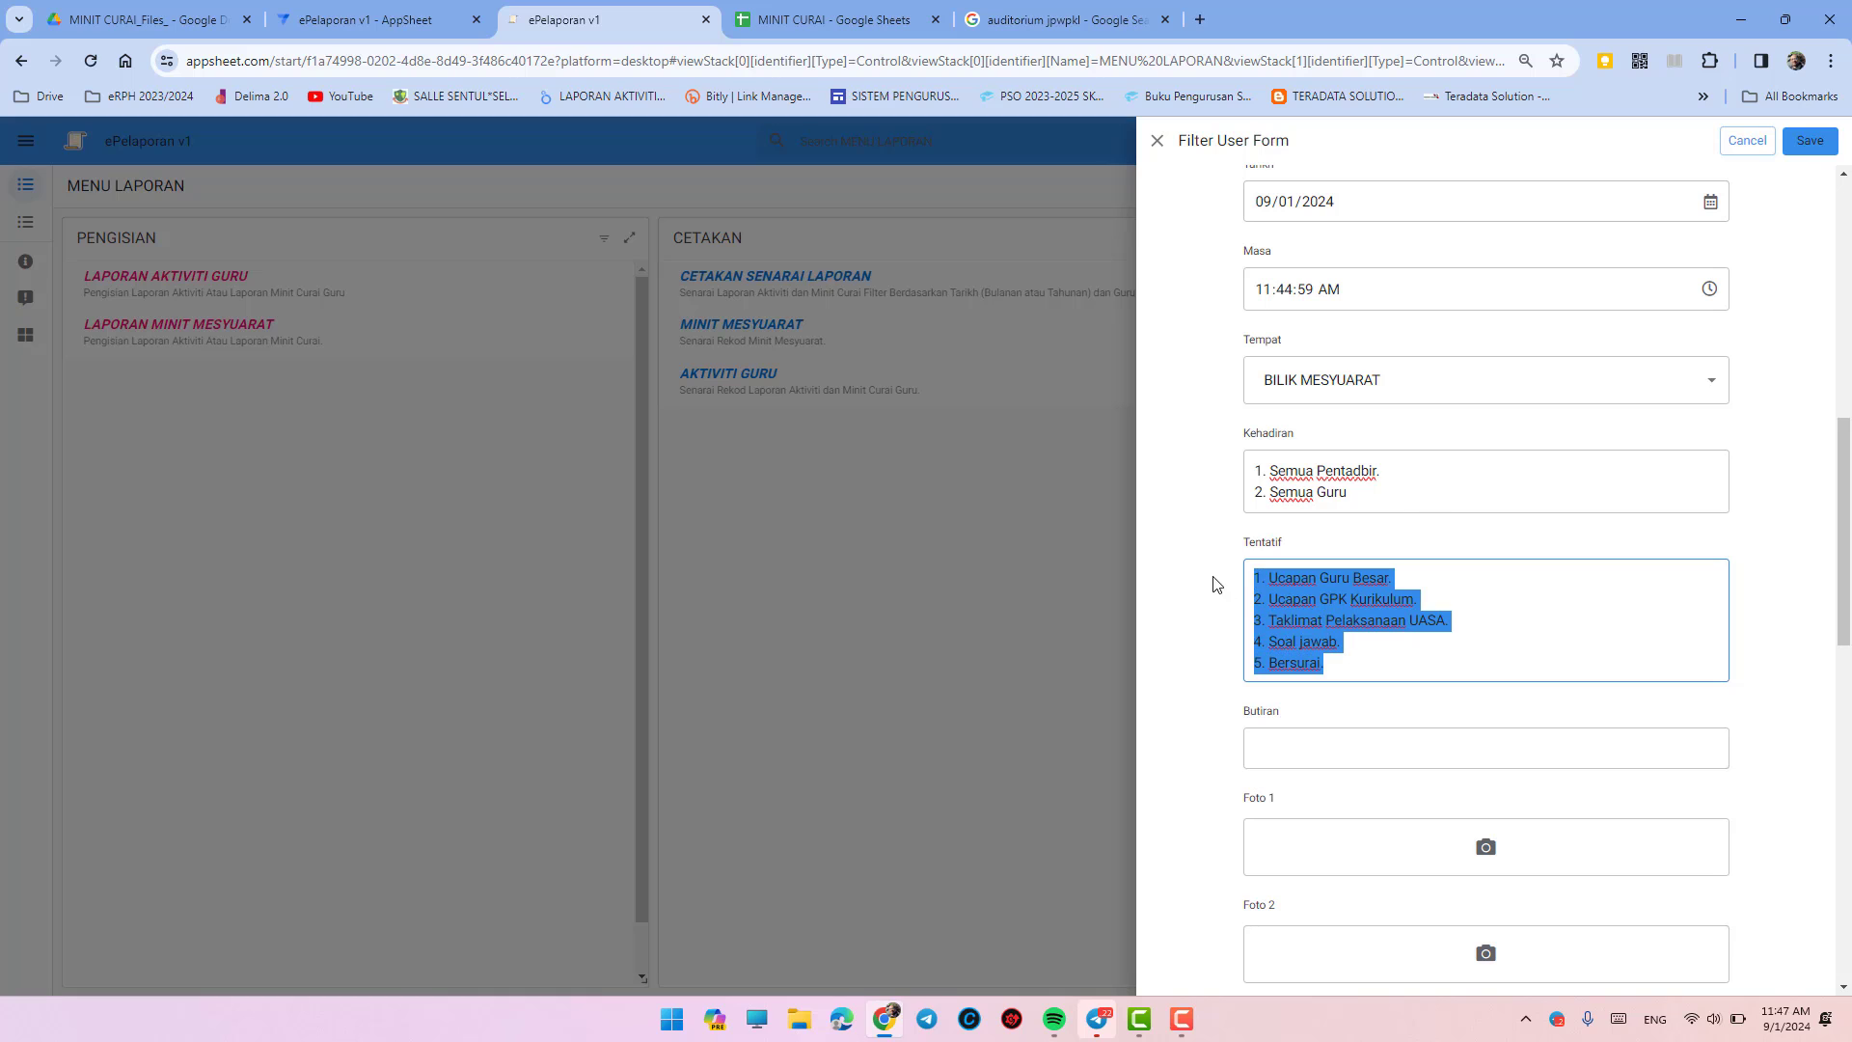
{"action": "left_click", "coordinate": [1322, 735]}
{"action": "key", "text": "ctrl+v"}
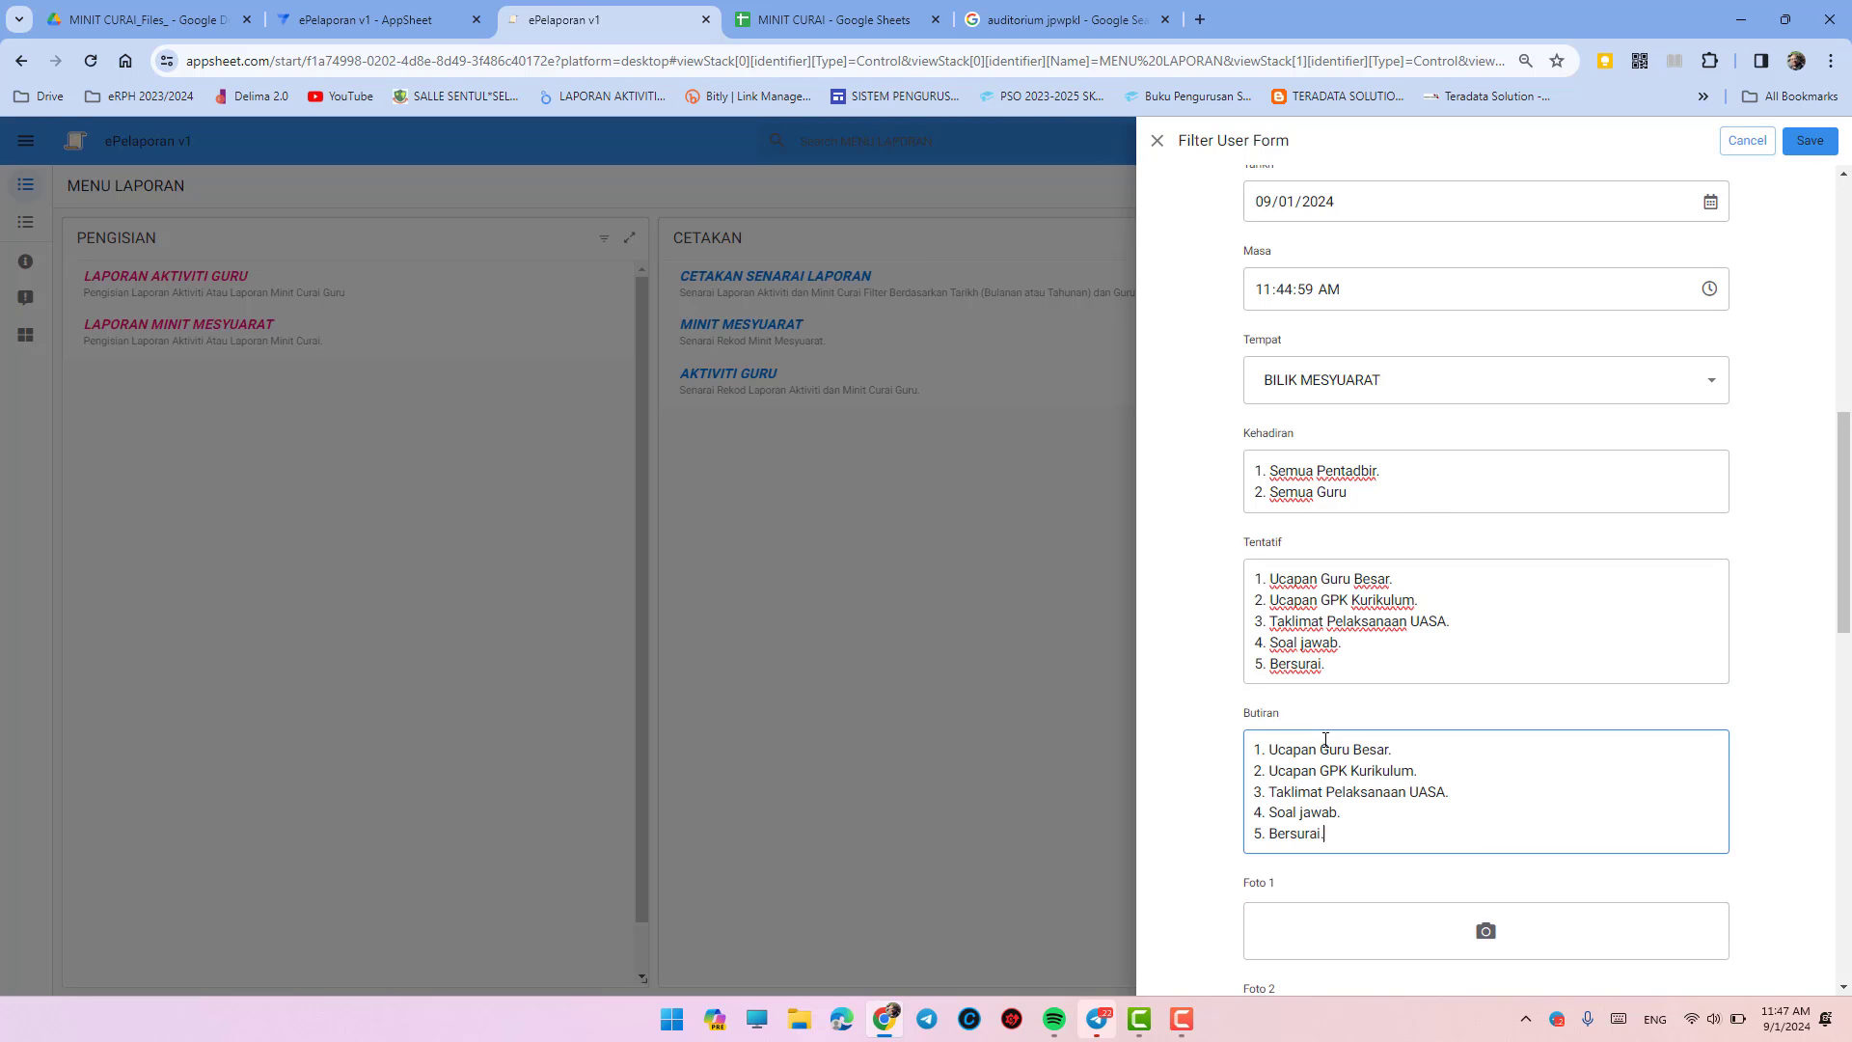
{"action": "scroll", "coordinate": [1323, 738], "scroll_direction": "down", "scroll_amount": 3}
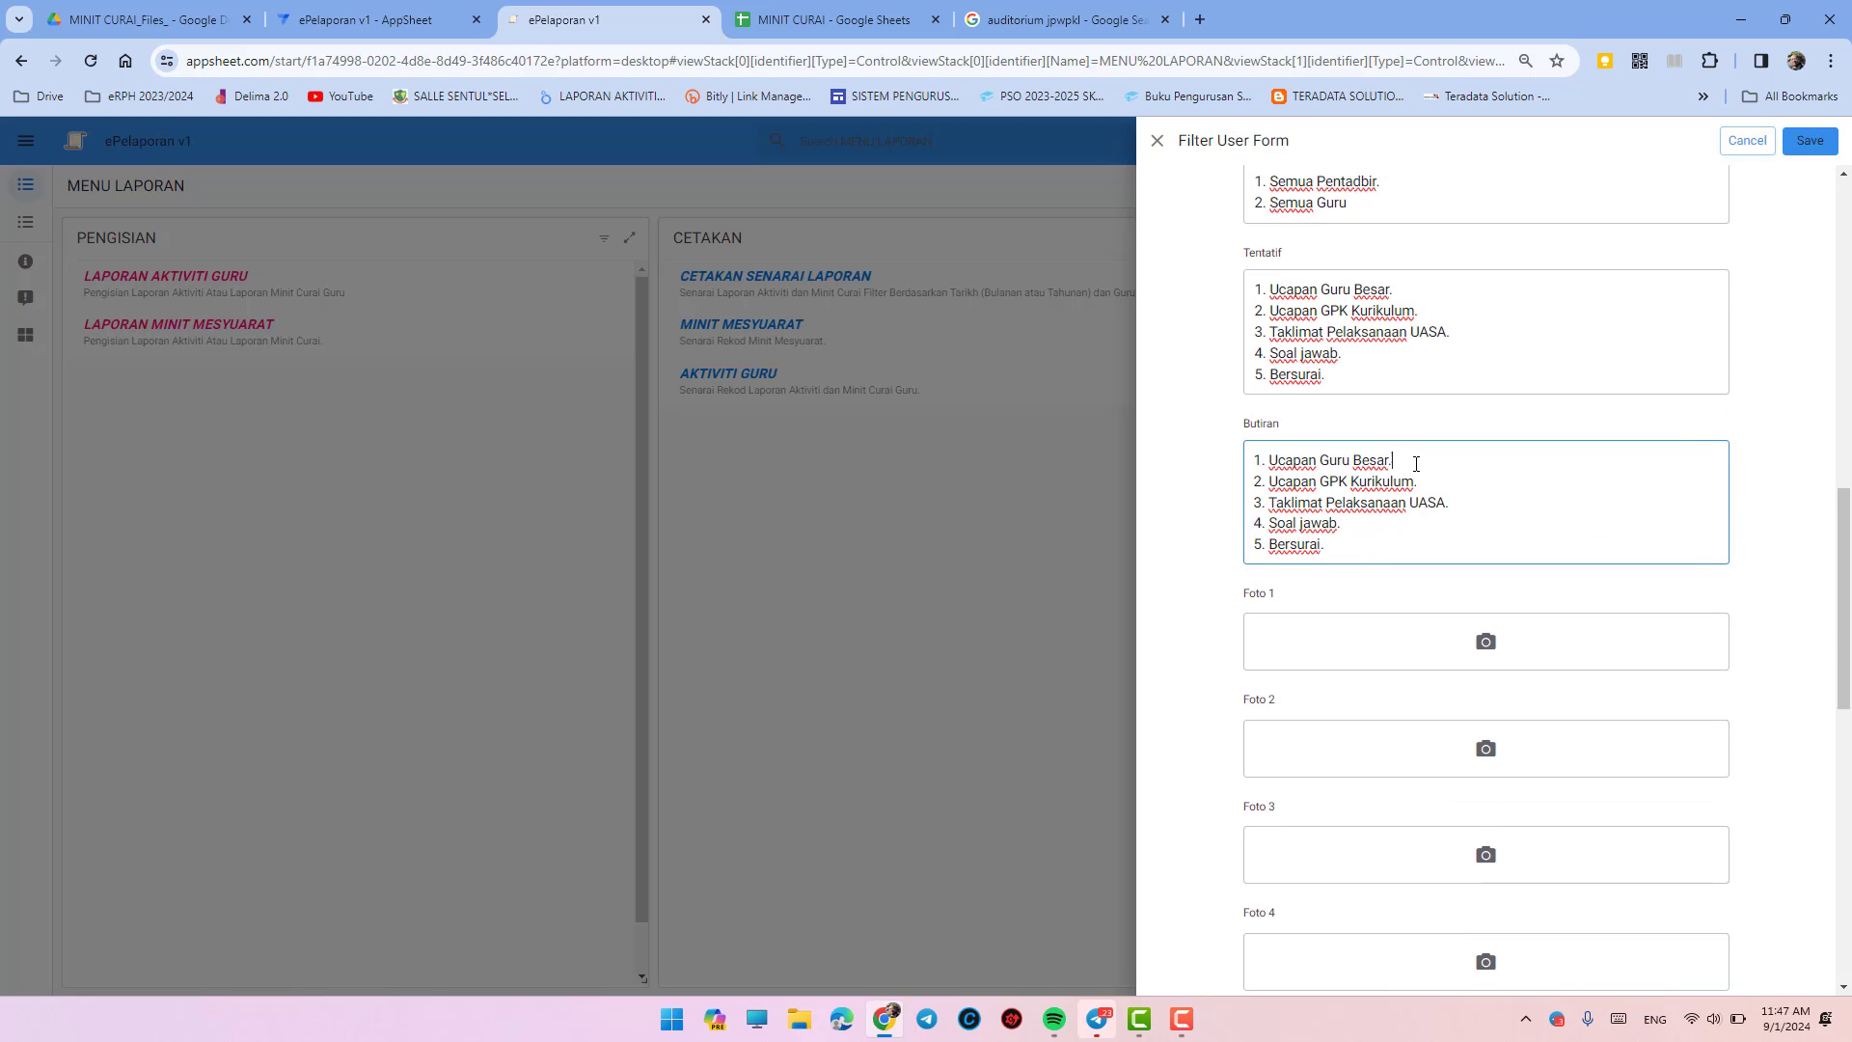
- Add (a) details for items 1 and 2: Guru Besar's thanks and GPK Kurikulum's UASA schedule
{"action": "key", "text": "Return"}
{"action": "key", "text": "Return"}
{"action": "key", "text": "Up"}
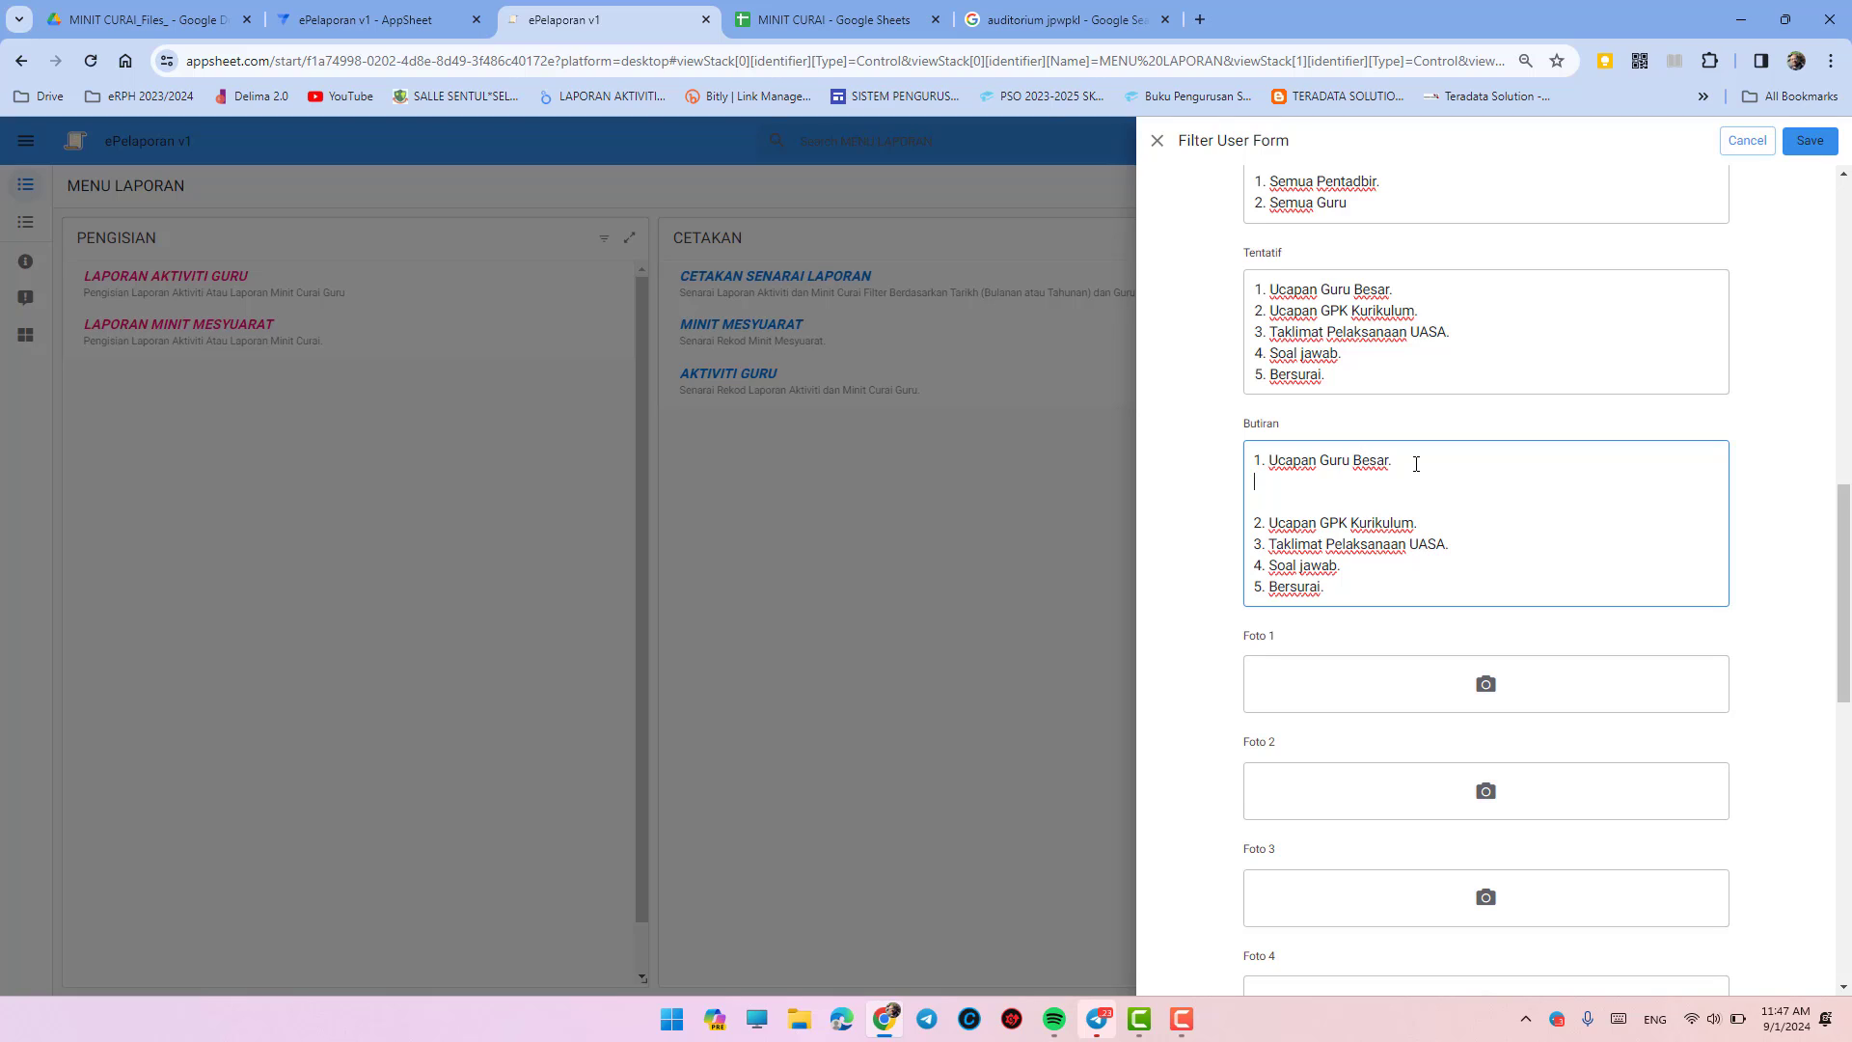
{"action": "type", "text": "1.1"}
{"action": "type", "text": "(a)"}
{"action": "type", "text": " Guru Besa"}
{"action": "type", "text": "r"}
{"action": "type", "text": " mengucapkan "}
{"action": "type", "text": "teri"}
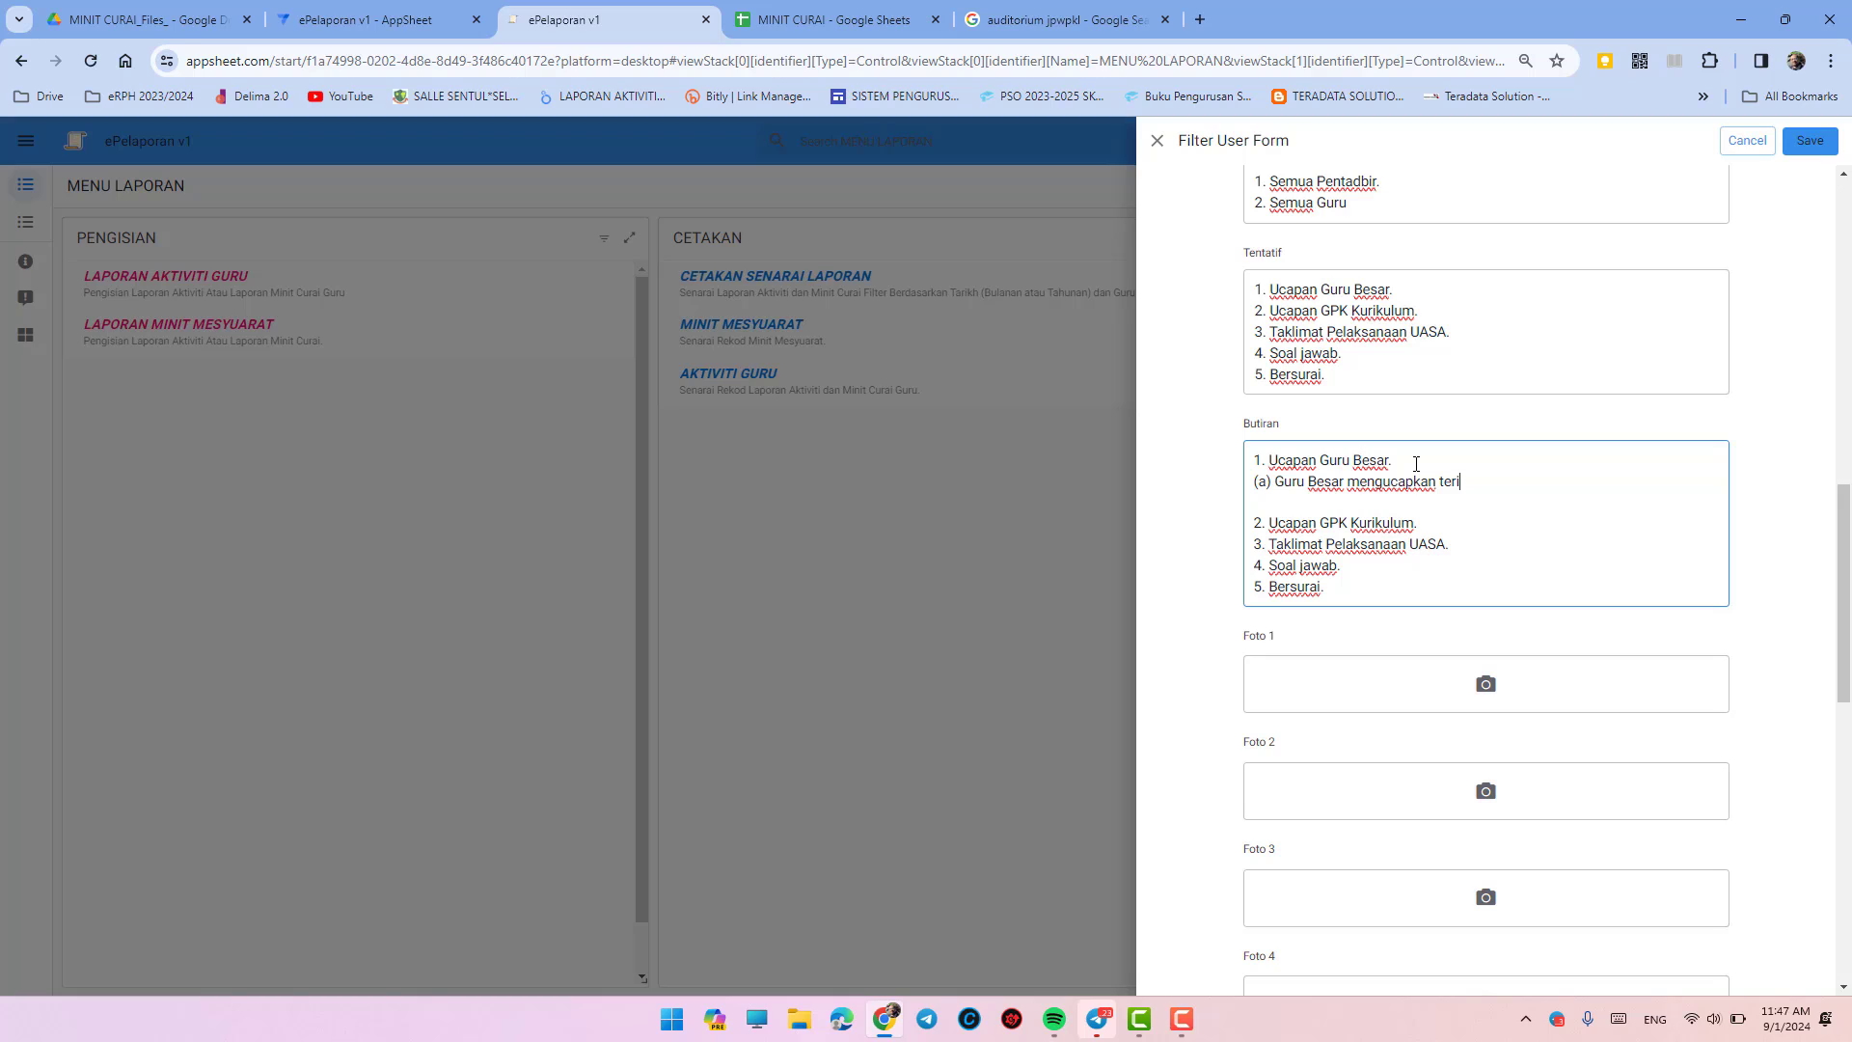
{"action": "type", "text": "ma kasih atas kehadiran."}
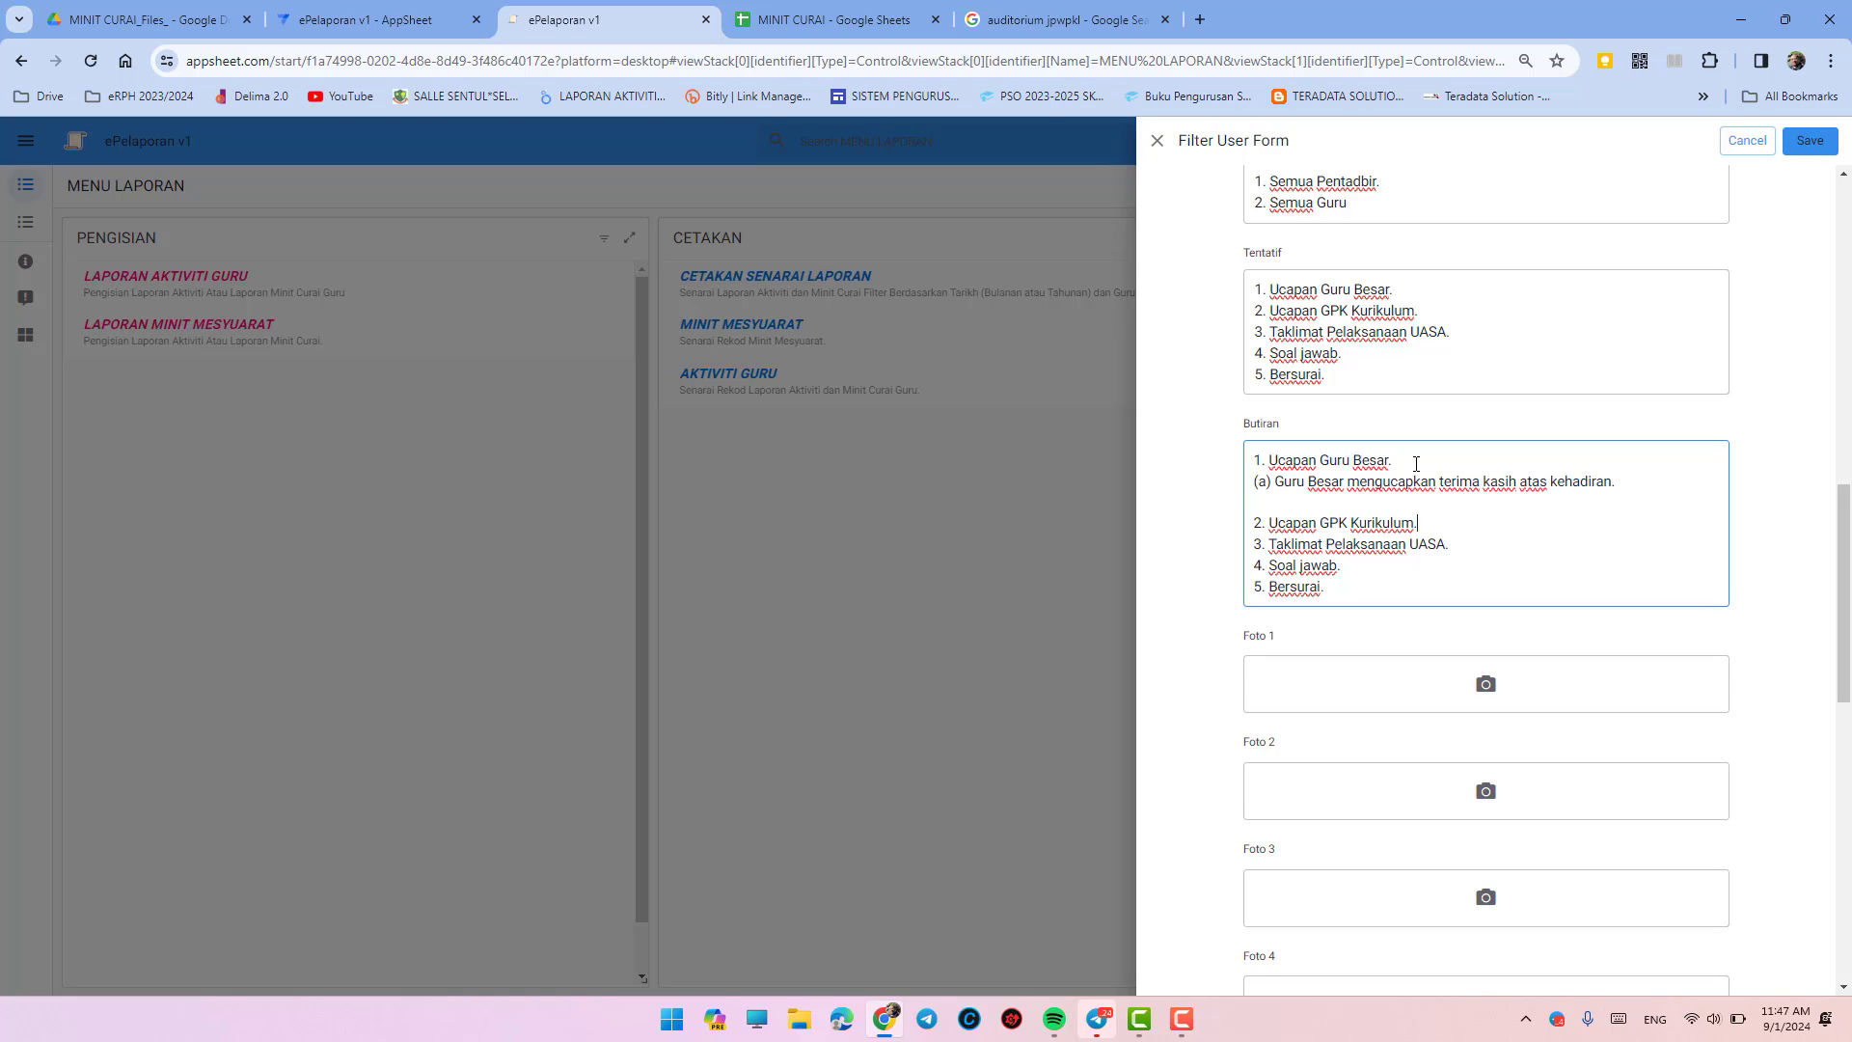
{"action": "key", "text": "Return"}
{"action": "type", "text": ")"}
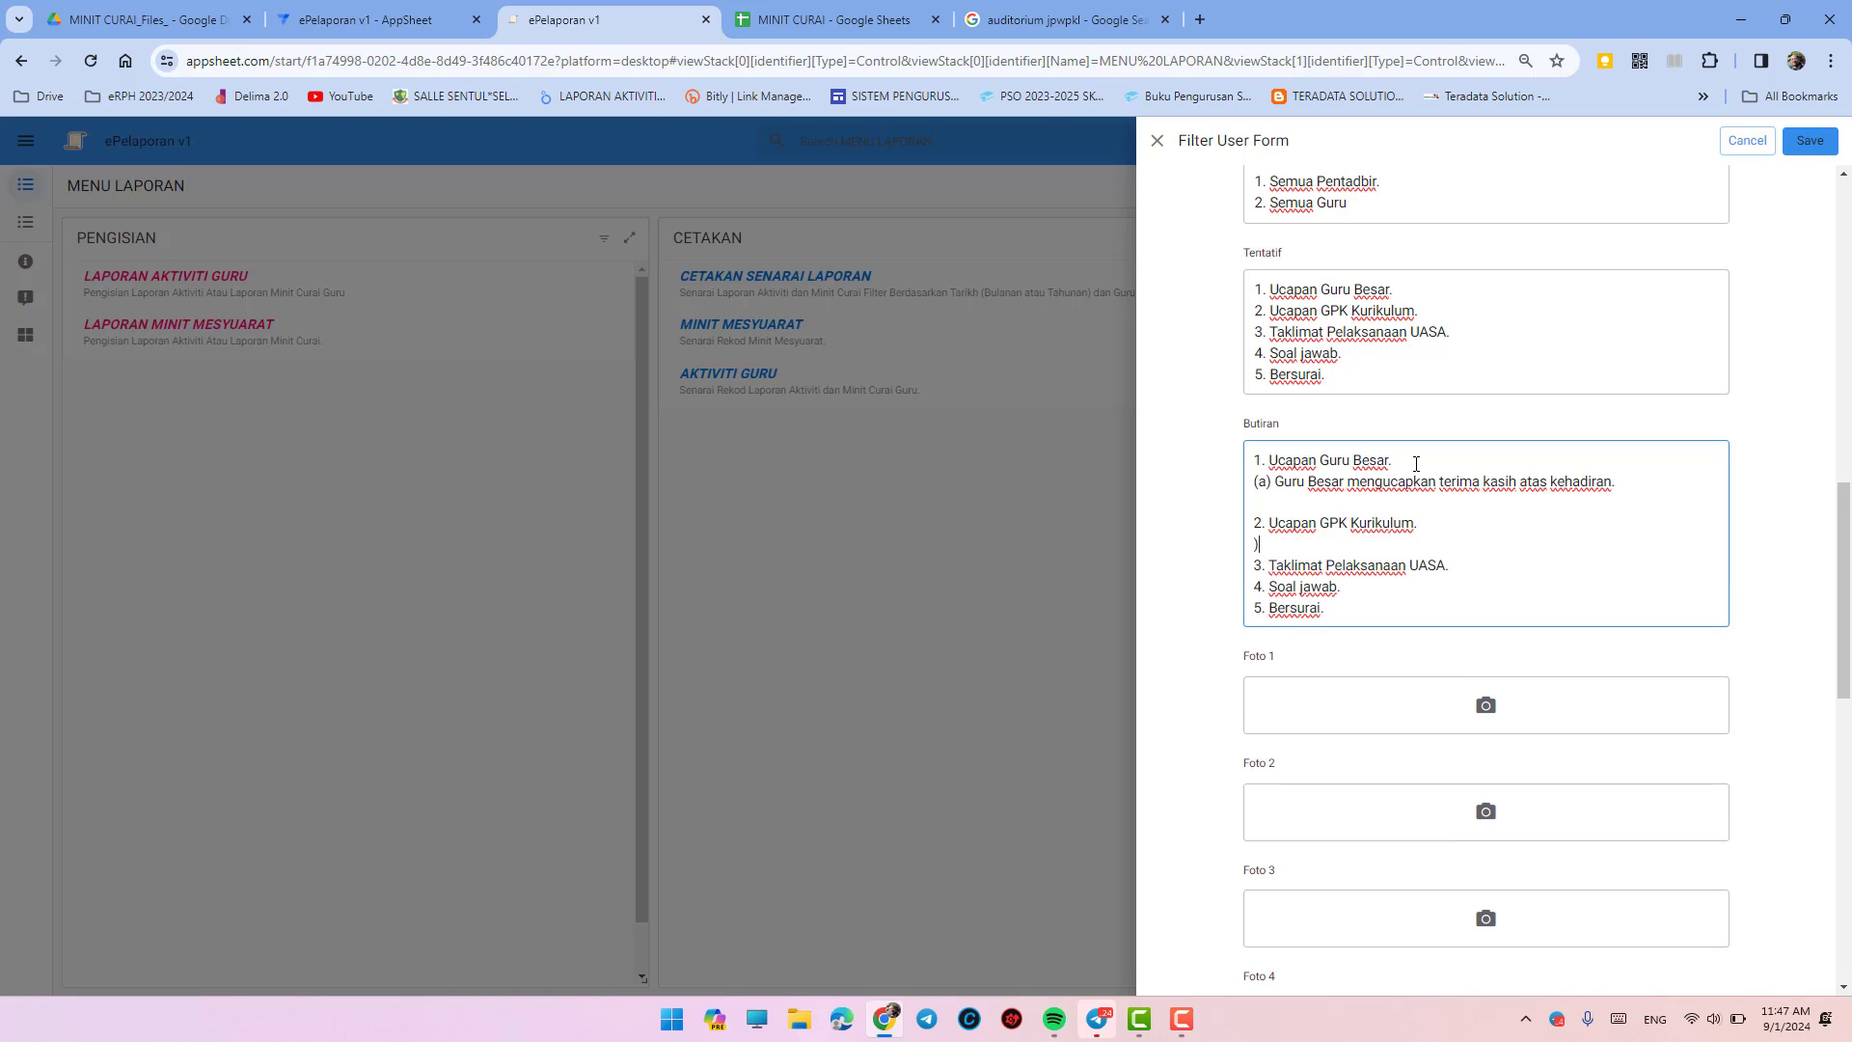
{"action": "type", "text": "a) GPK Kurikulum memberikan j"}
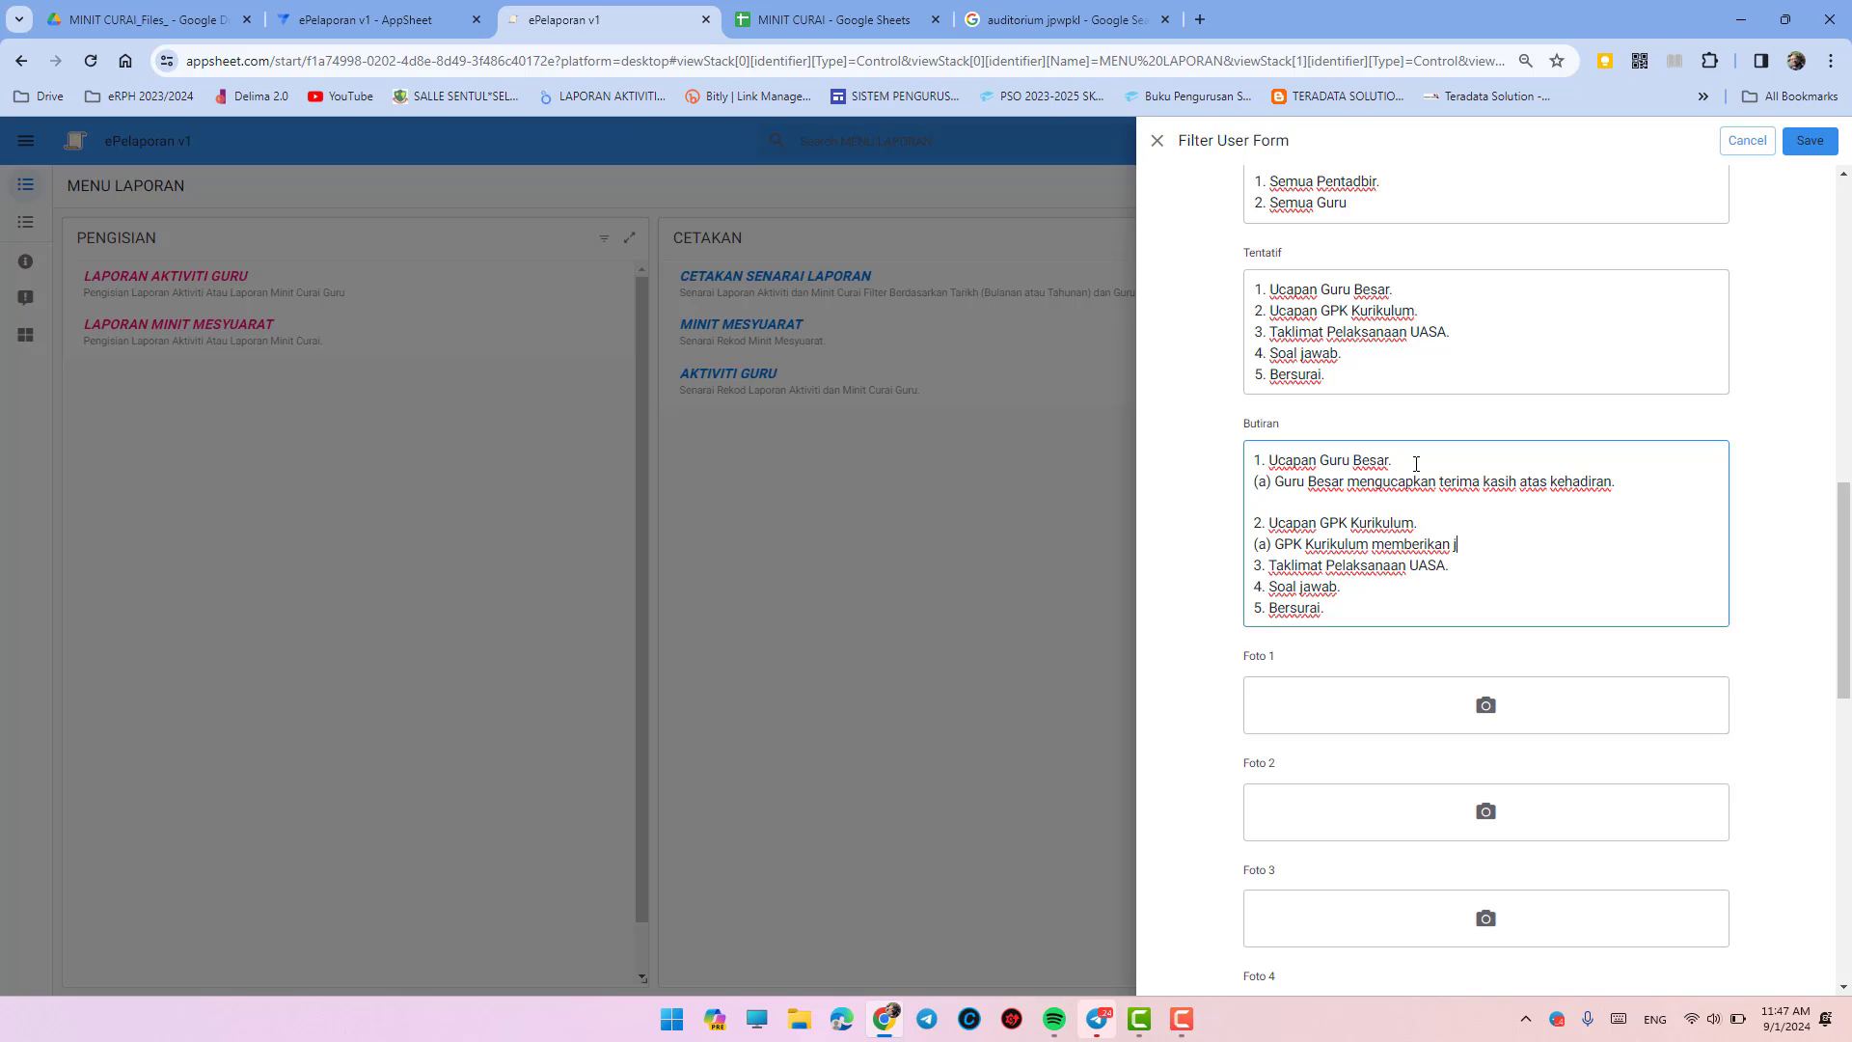
{"action": "type", "text": "adual UASA."}
- Add item 3's (a) note on SUP's UASA briefing and blank lines between items
{"action": "key", "text": "Return"}
{"action": "key", "text": "Down"}
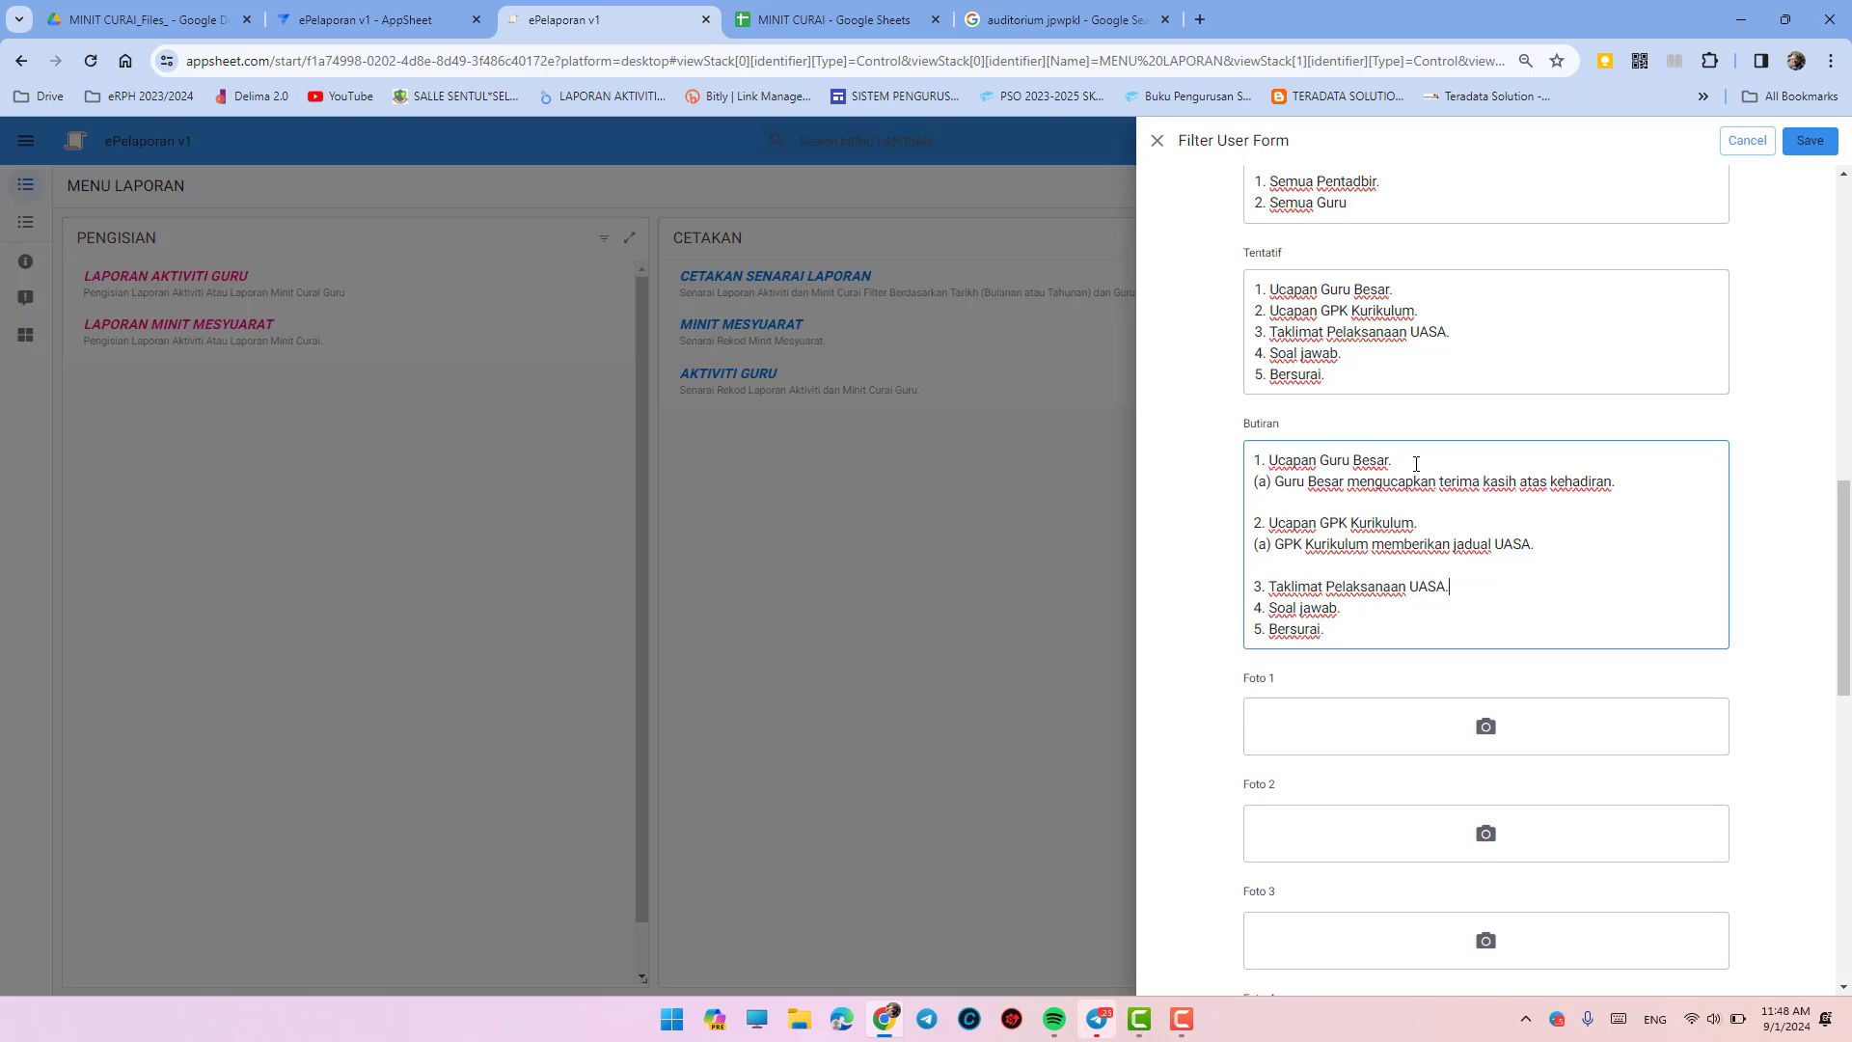
{"action": "key", "text": "Return"}
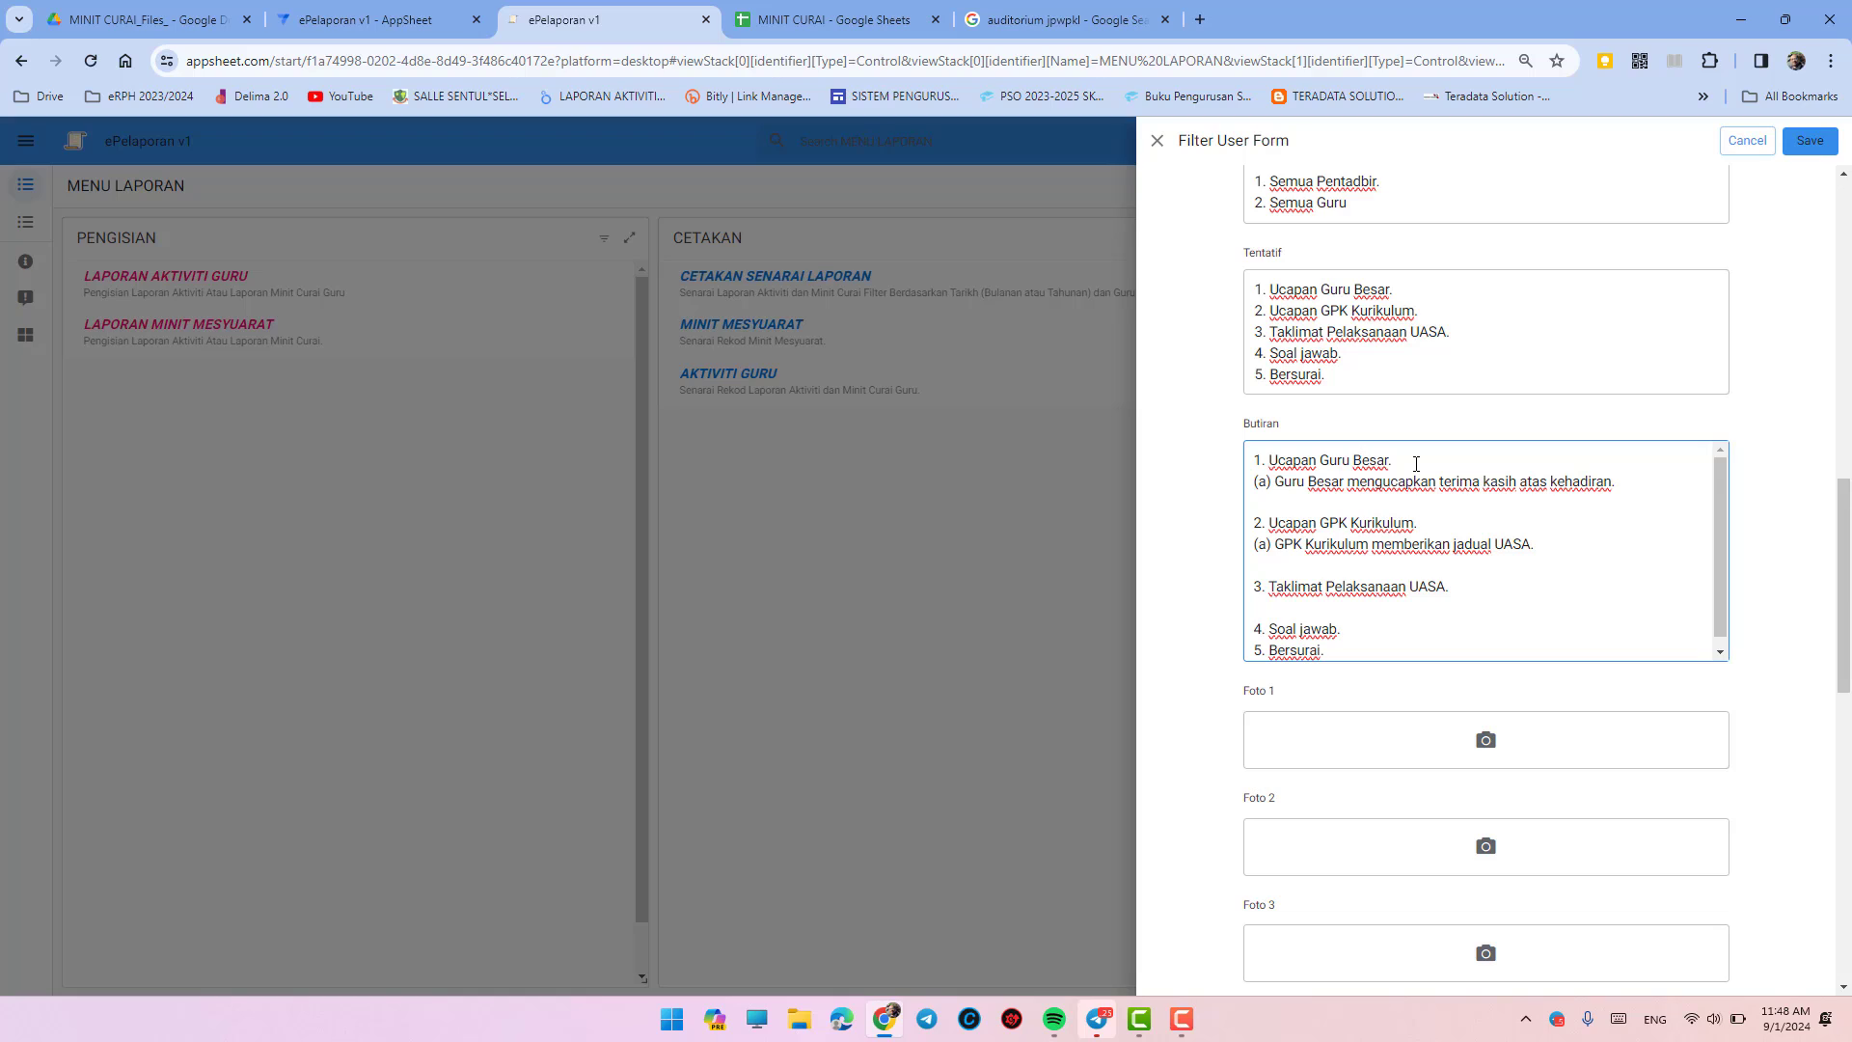
{"action": "type", "text": "(a) SUP memberikan taklimat "}
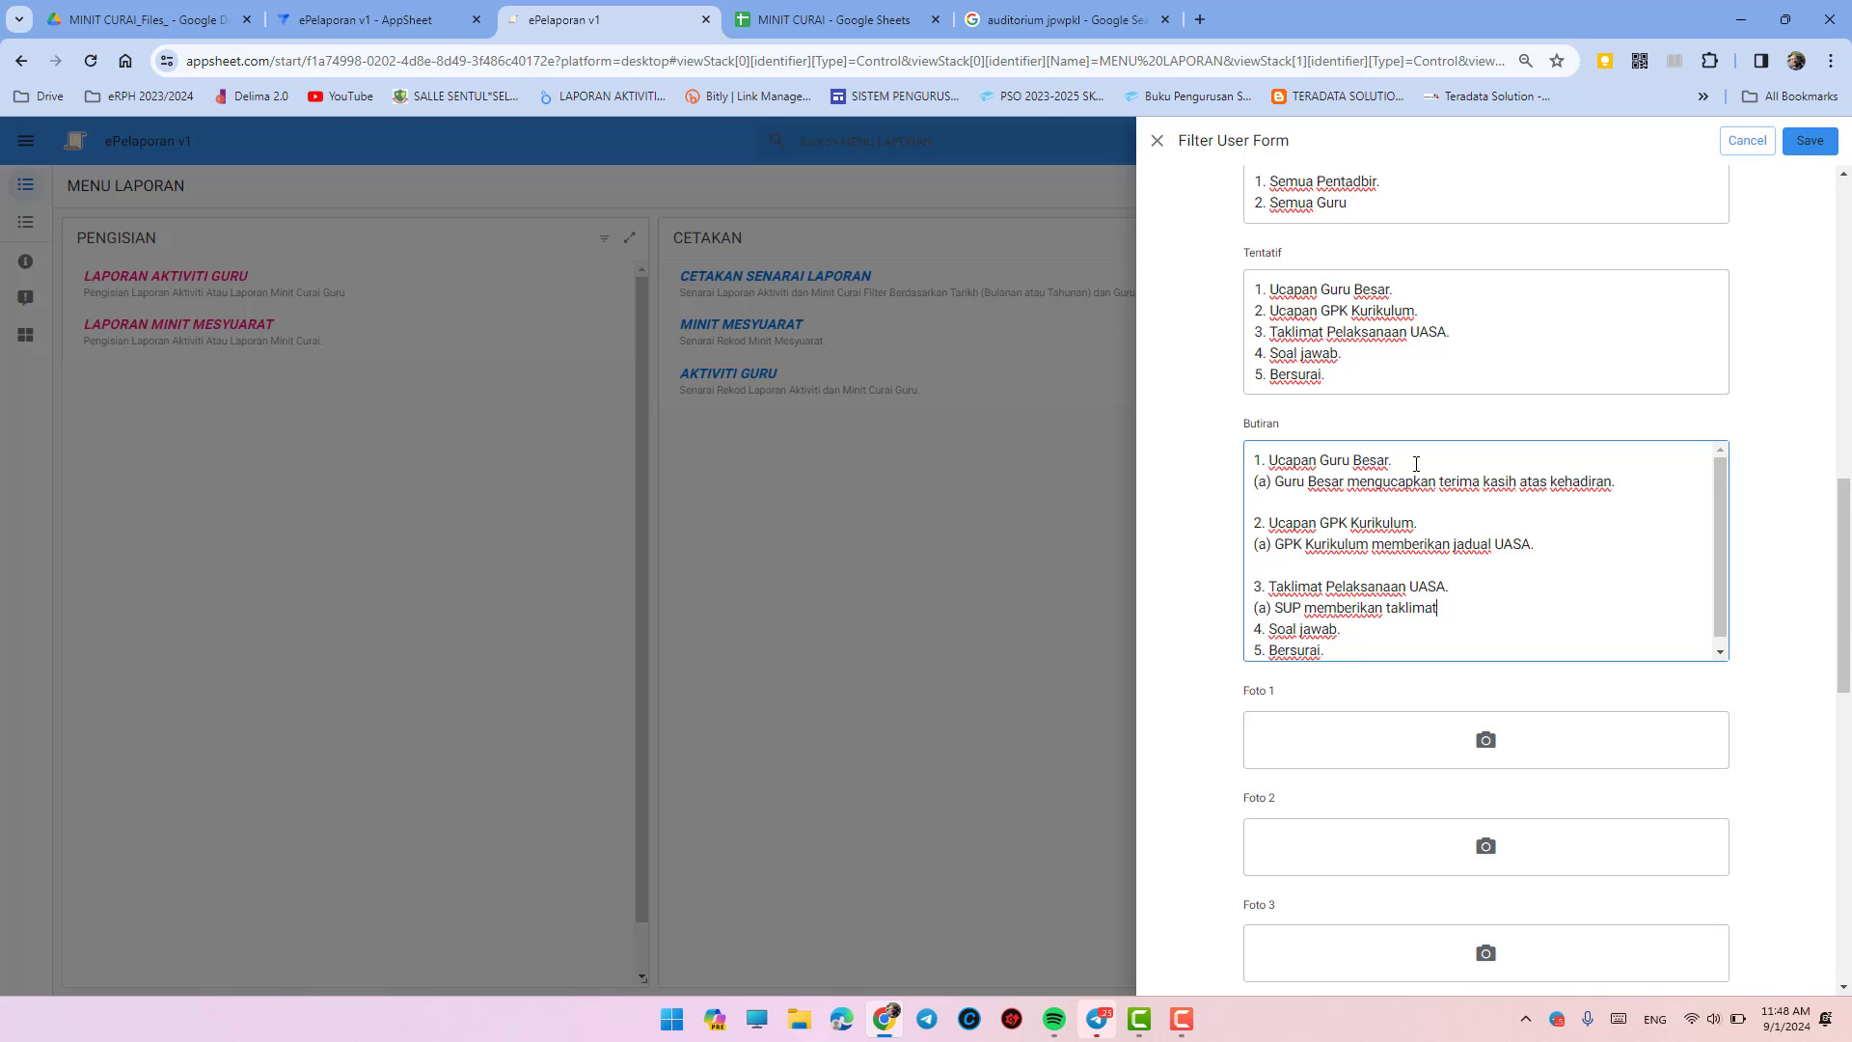
{"action": "type", "text": "ringkas tentang perjalanan "}
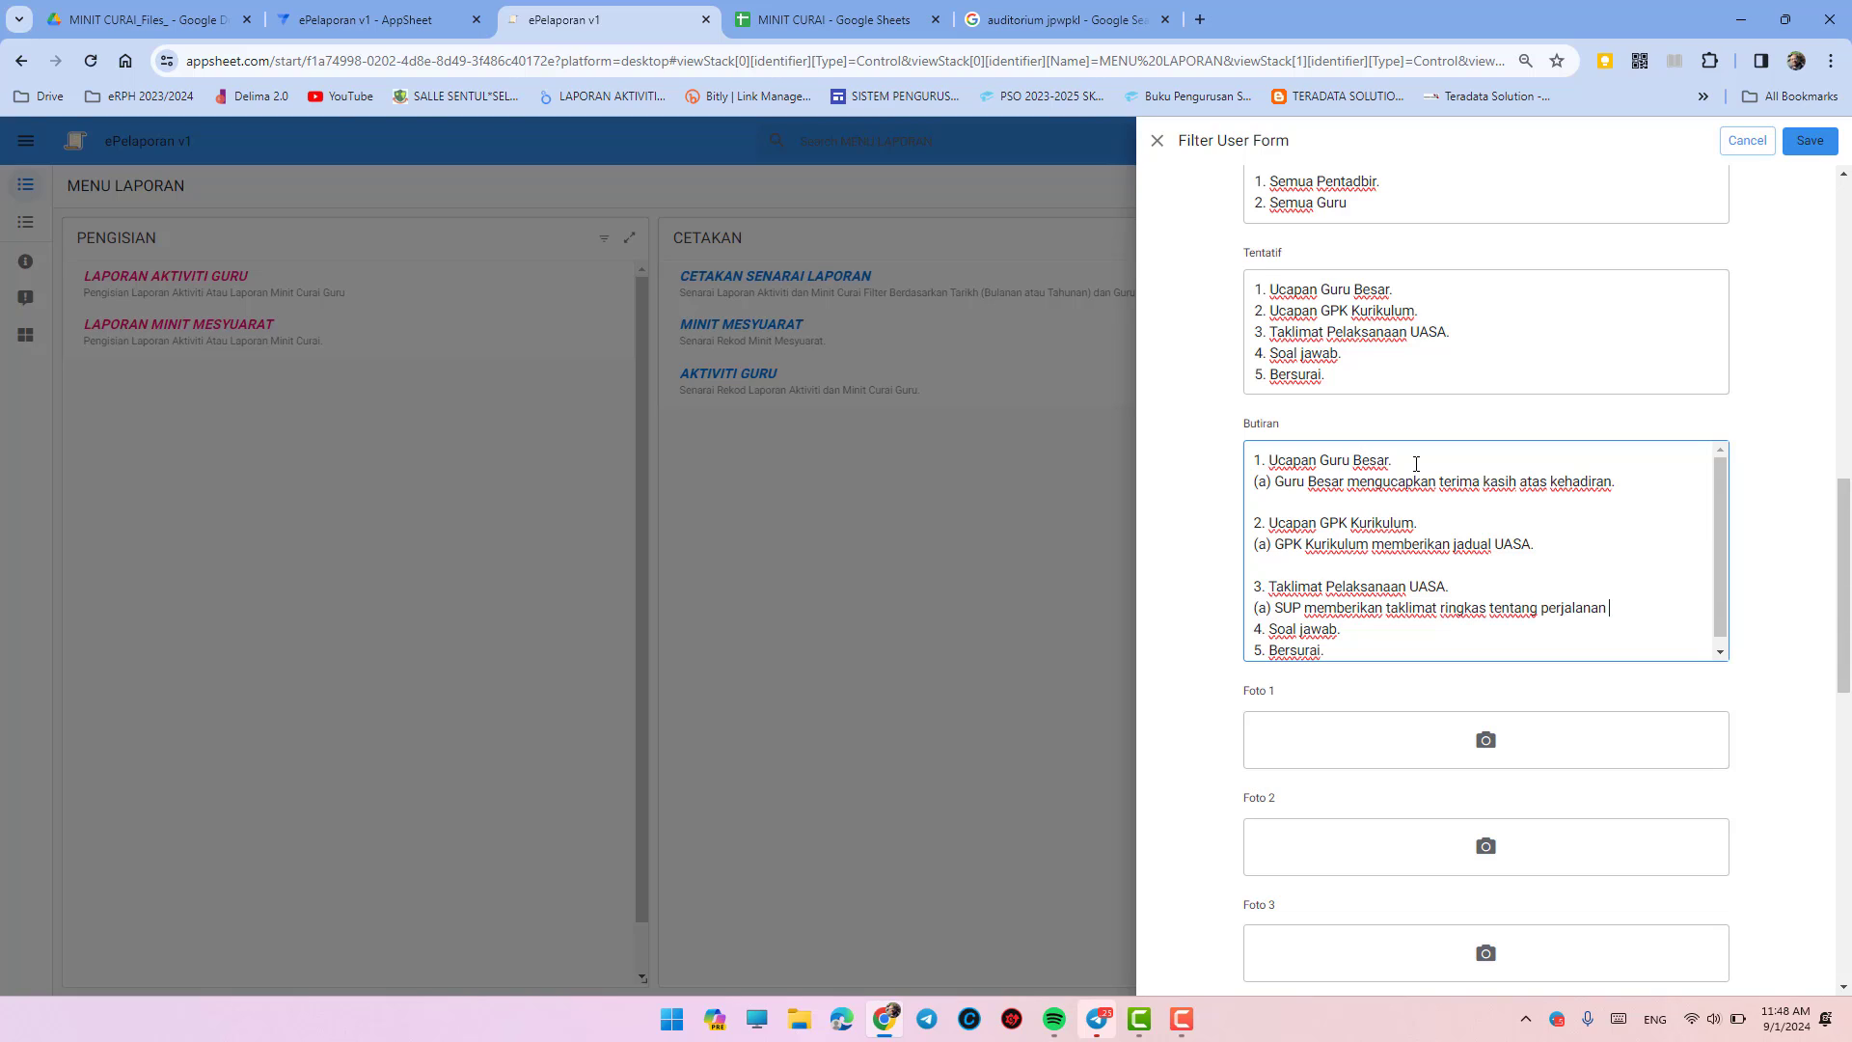
{"action": "type", "text": "UASA."}
{"action": "key", "text": "Return"}
{"action": "key", "text": "Down"}
{"action": "key", "text": "Down"}
{"action": "key", "text": "Return"}
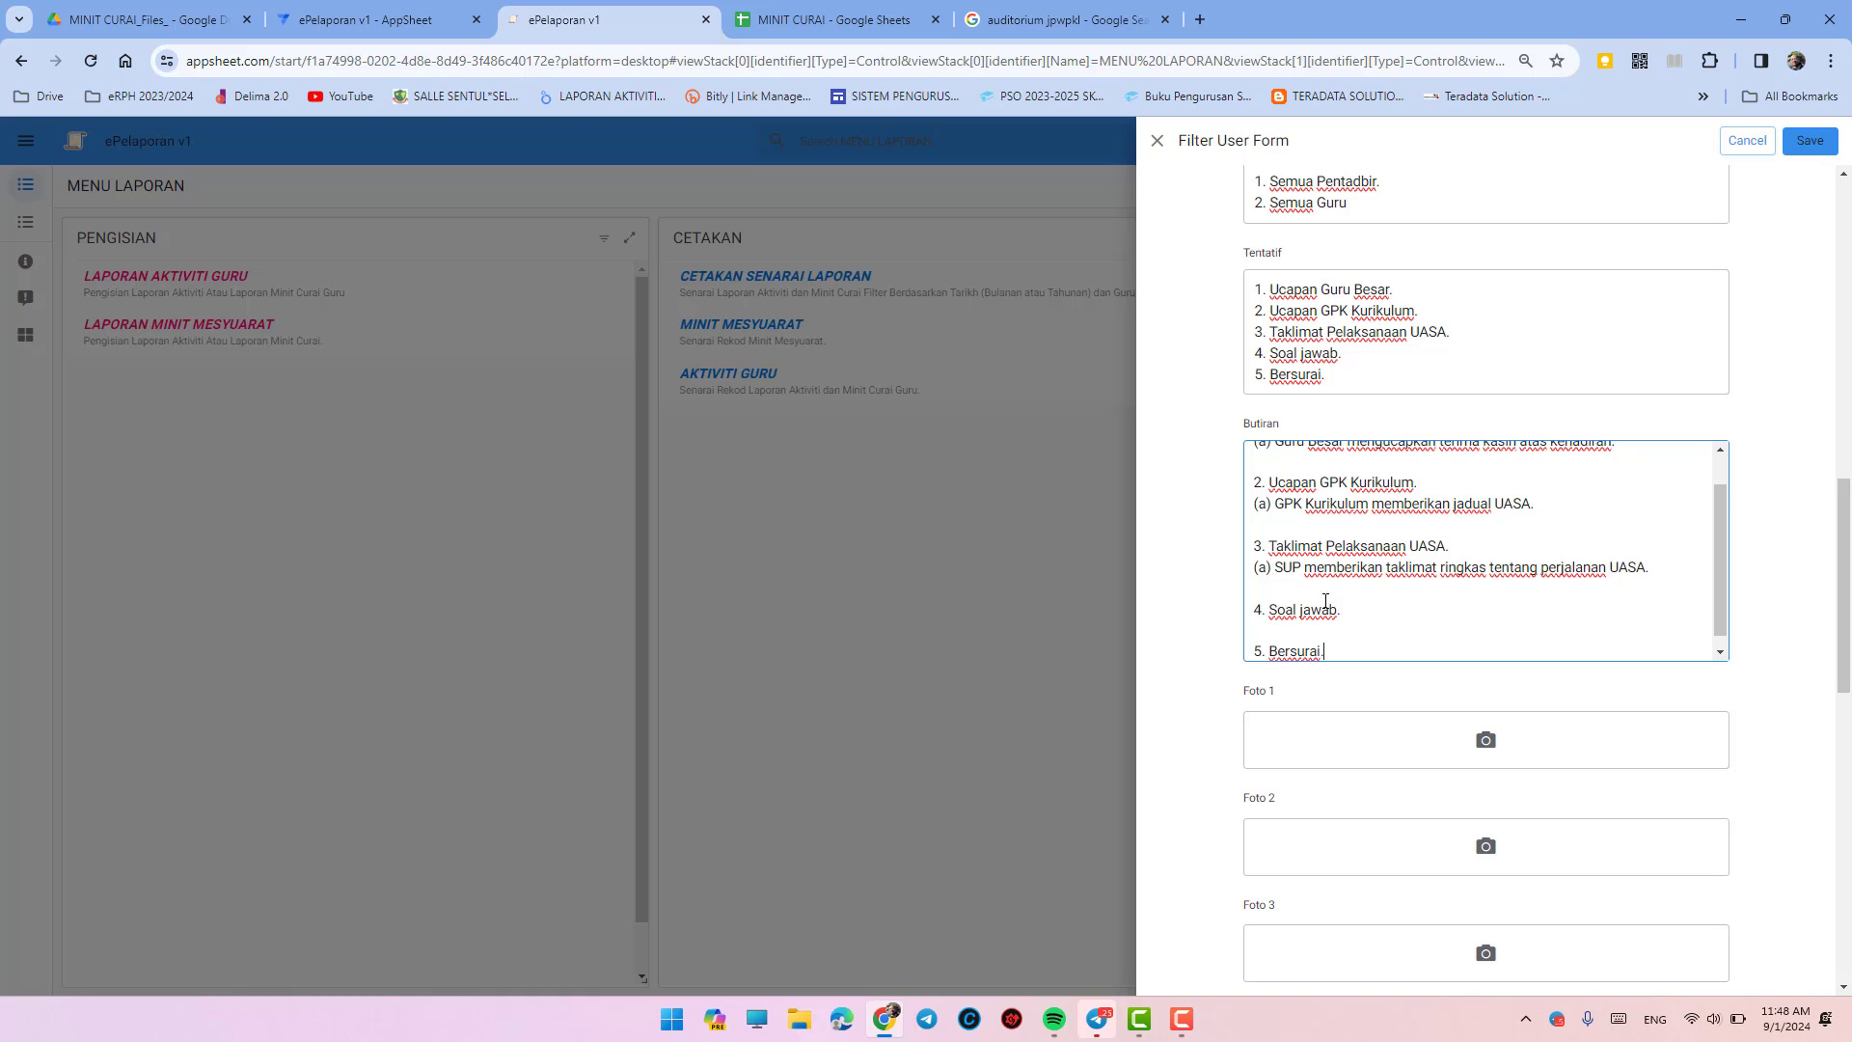
- Start adding a Foto 1 picture, reopening the file picker after a false start
{"action": "left_click", "coordinate": [1505, 766]}
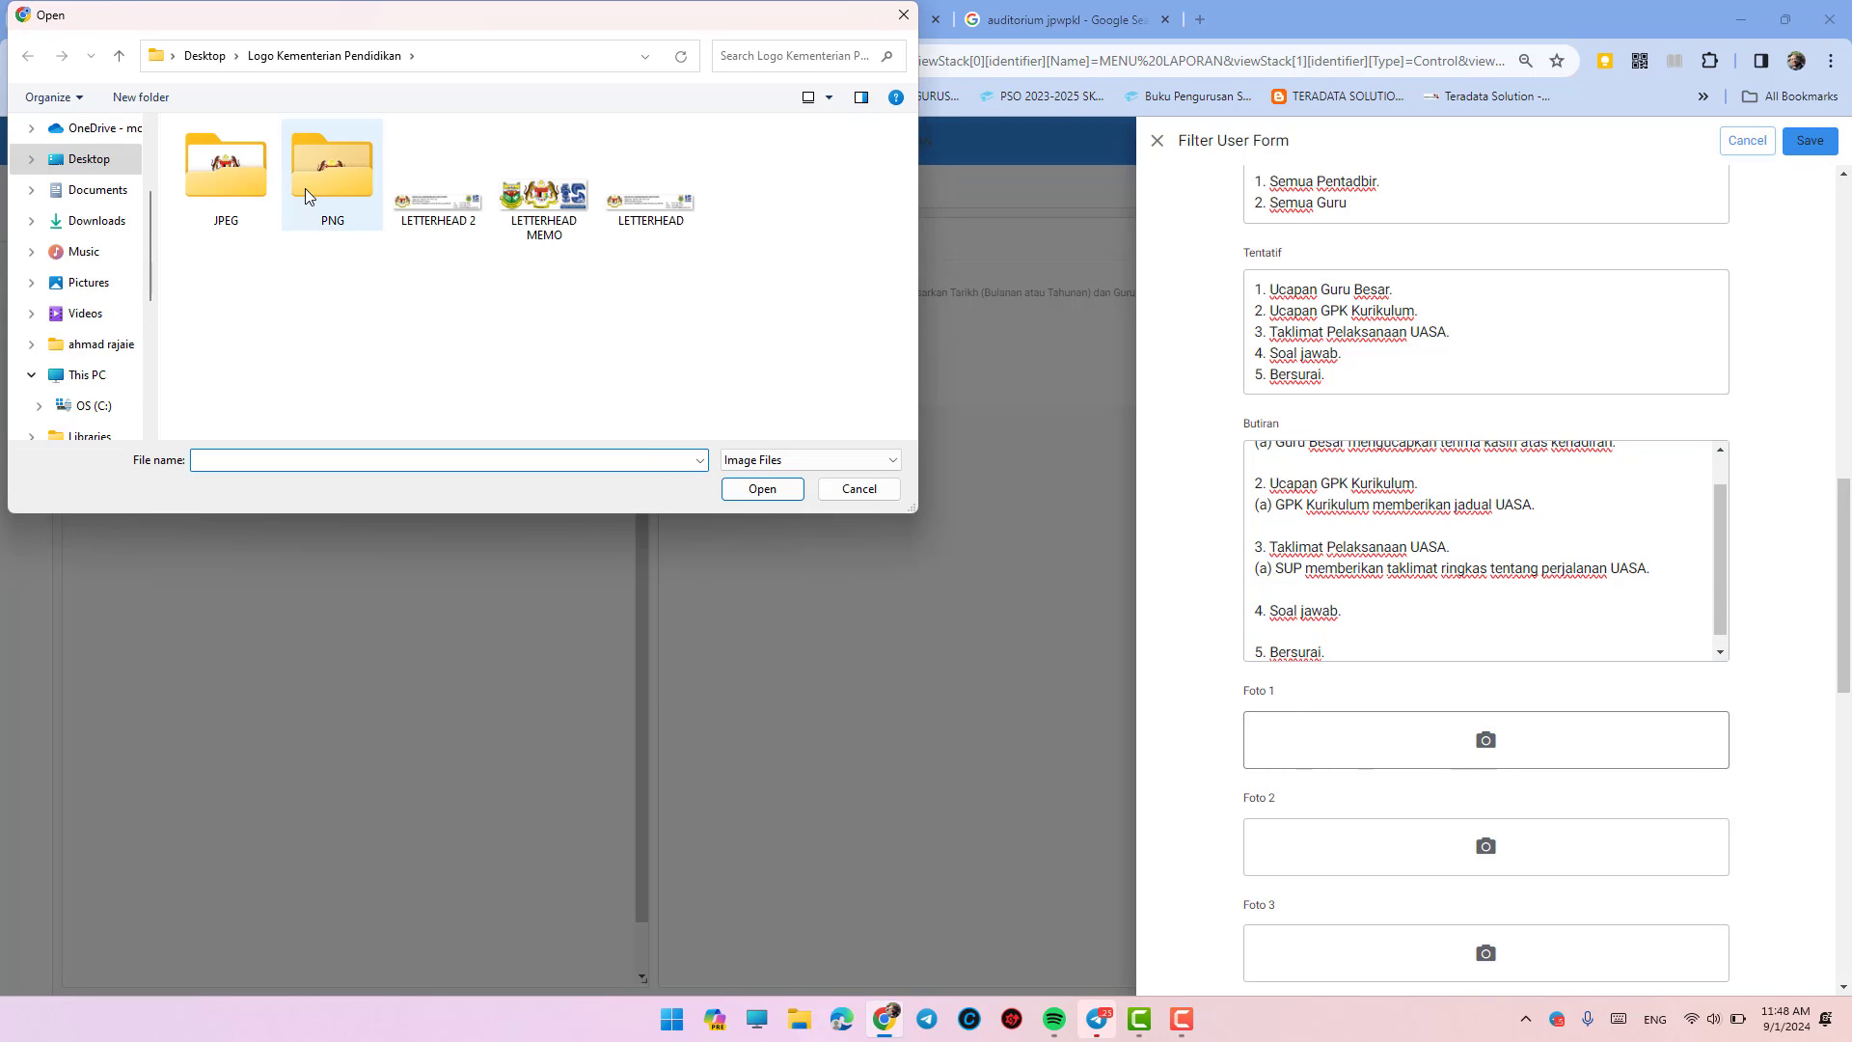
{"action": "left_click", "coordinate": [240, 191]}
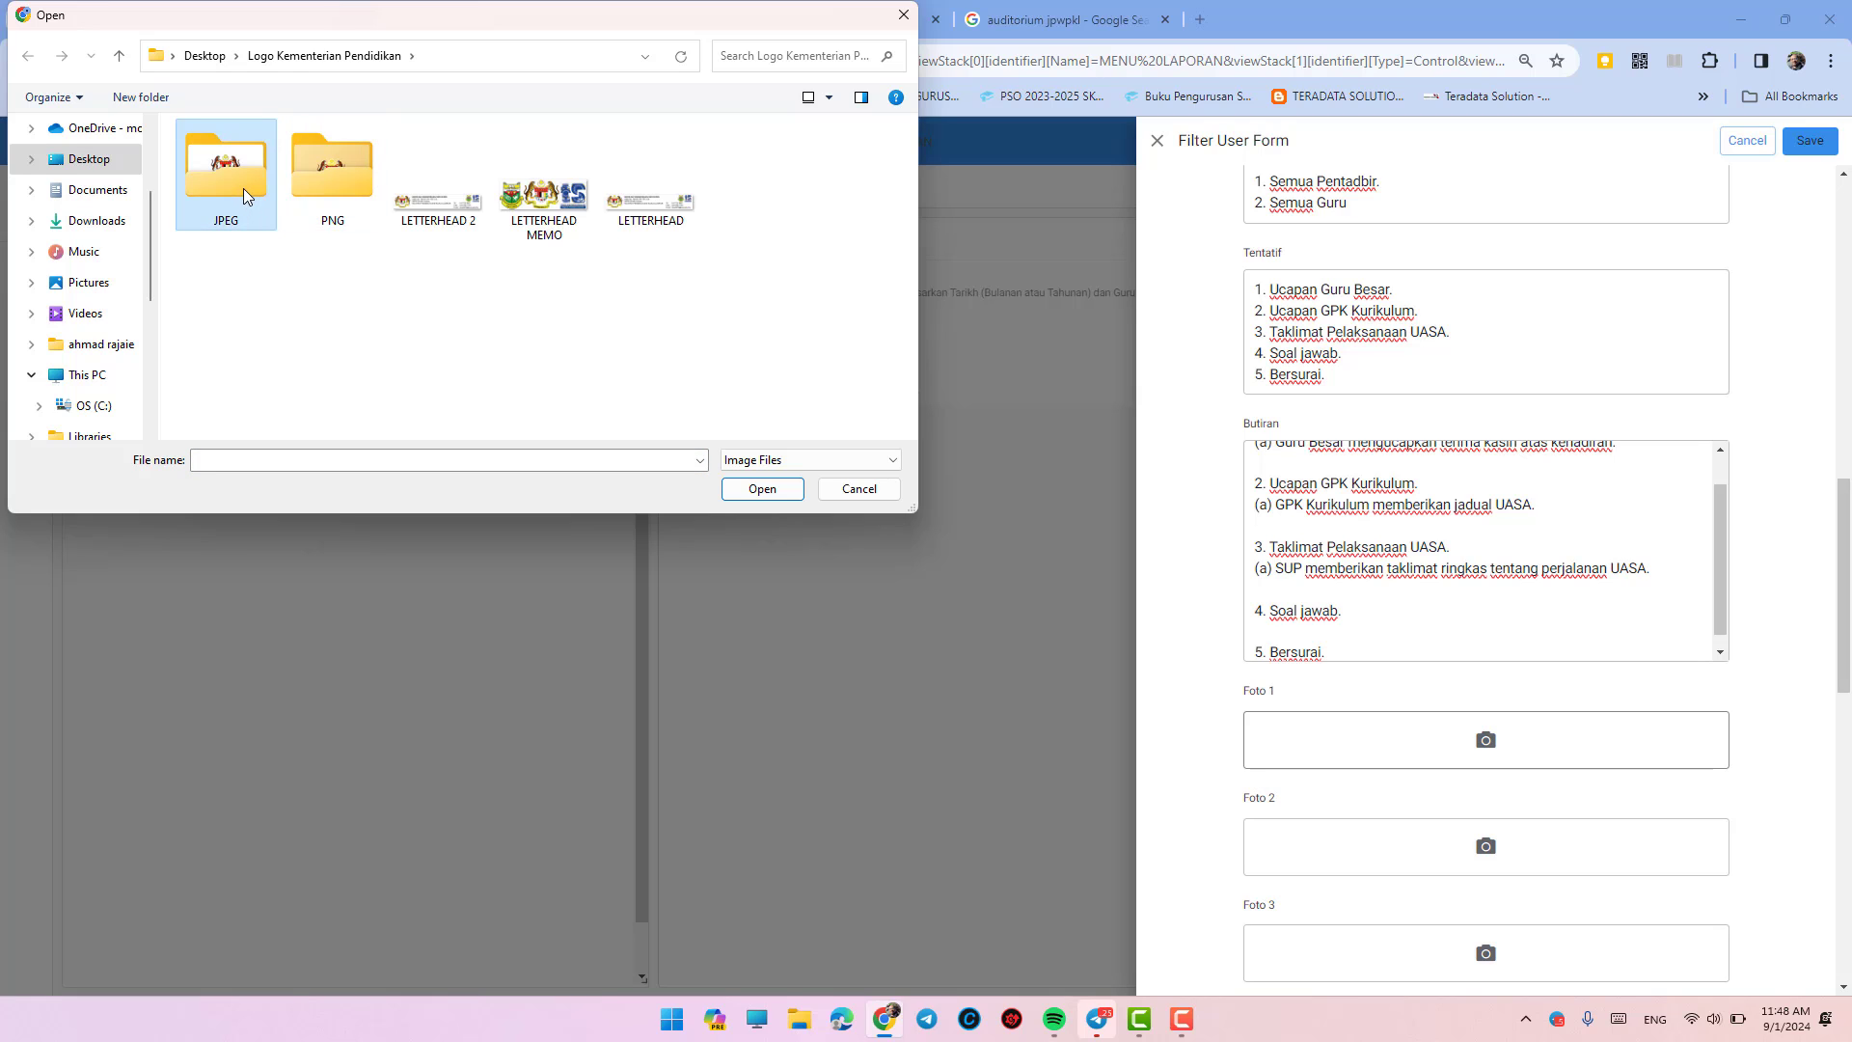
{"action": "double_click", "coordinate": [243, 189]}
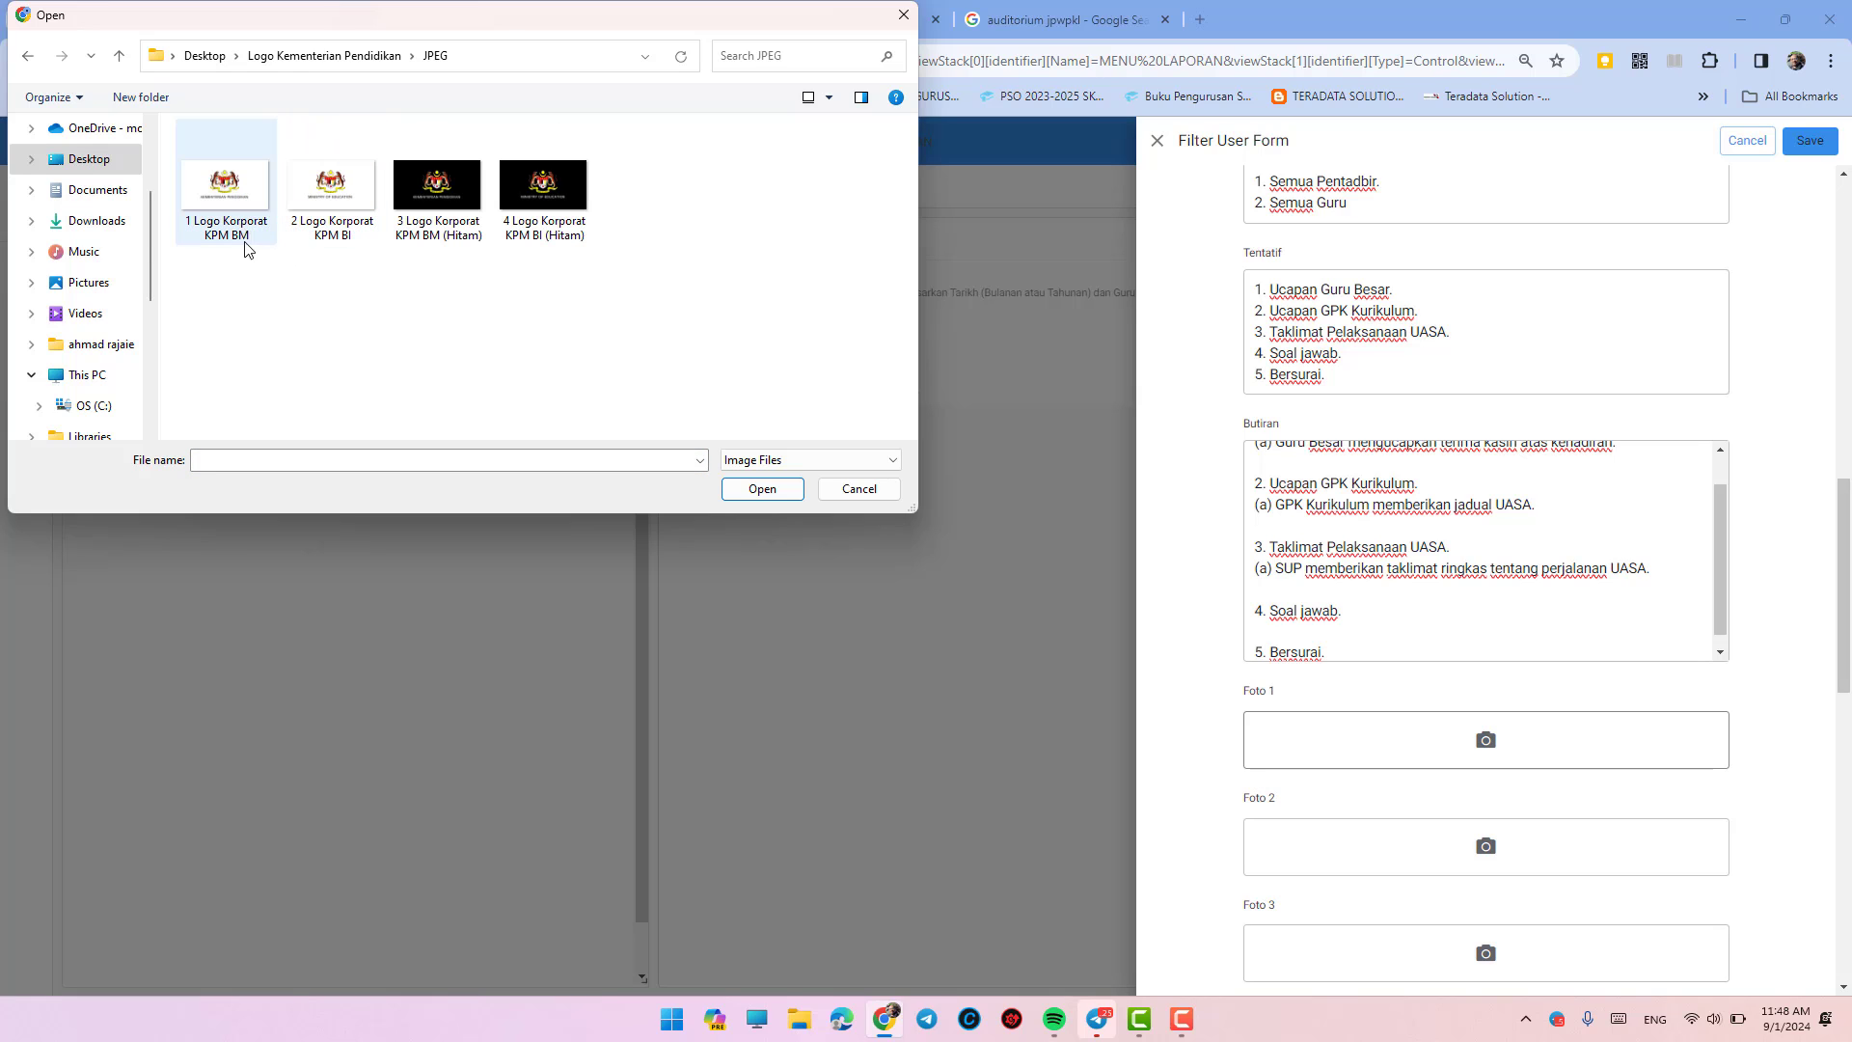
{"action": "left_click", "coordinate": [858, 489]}
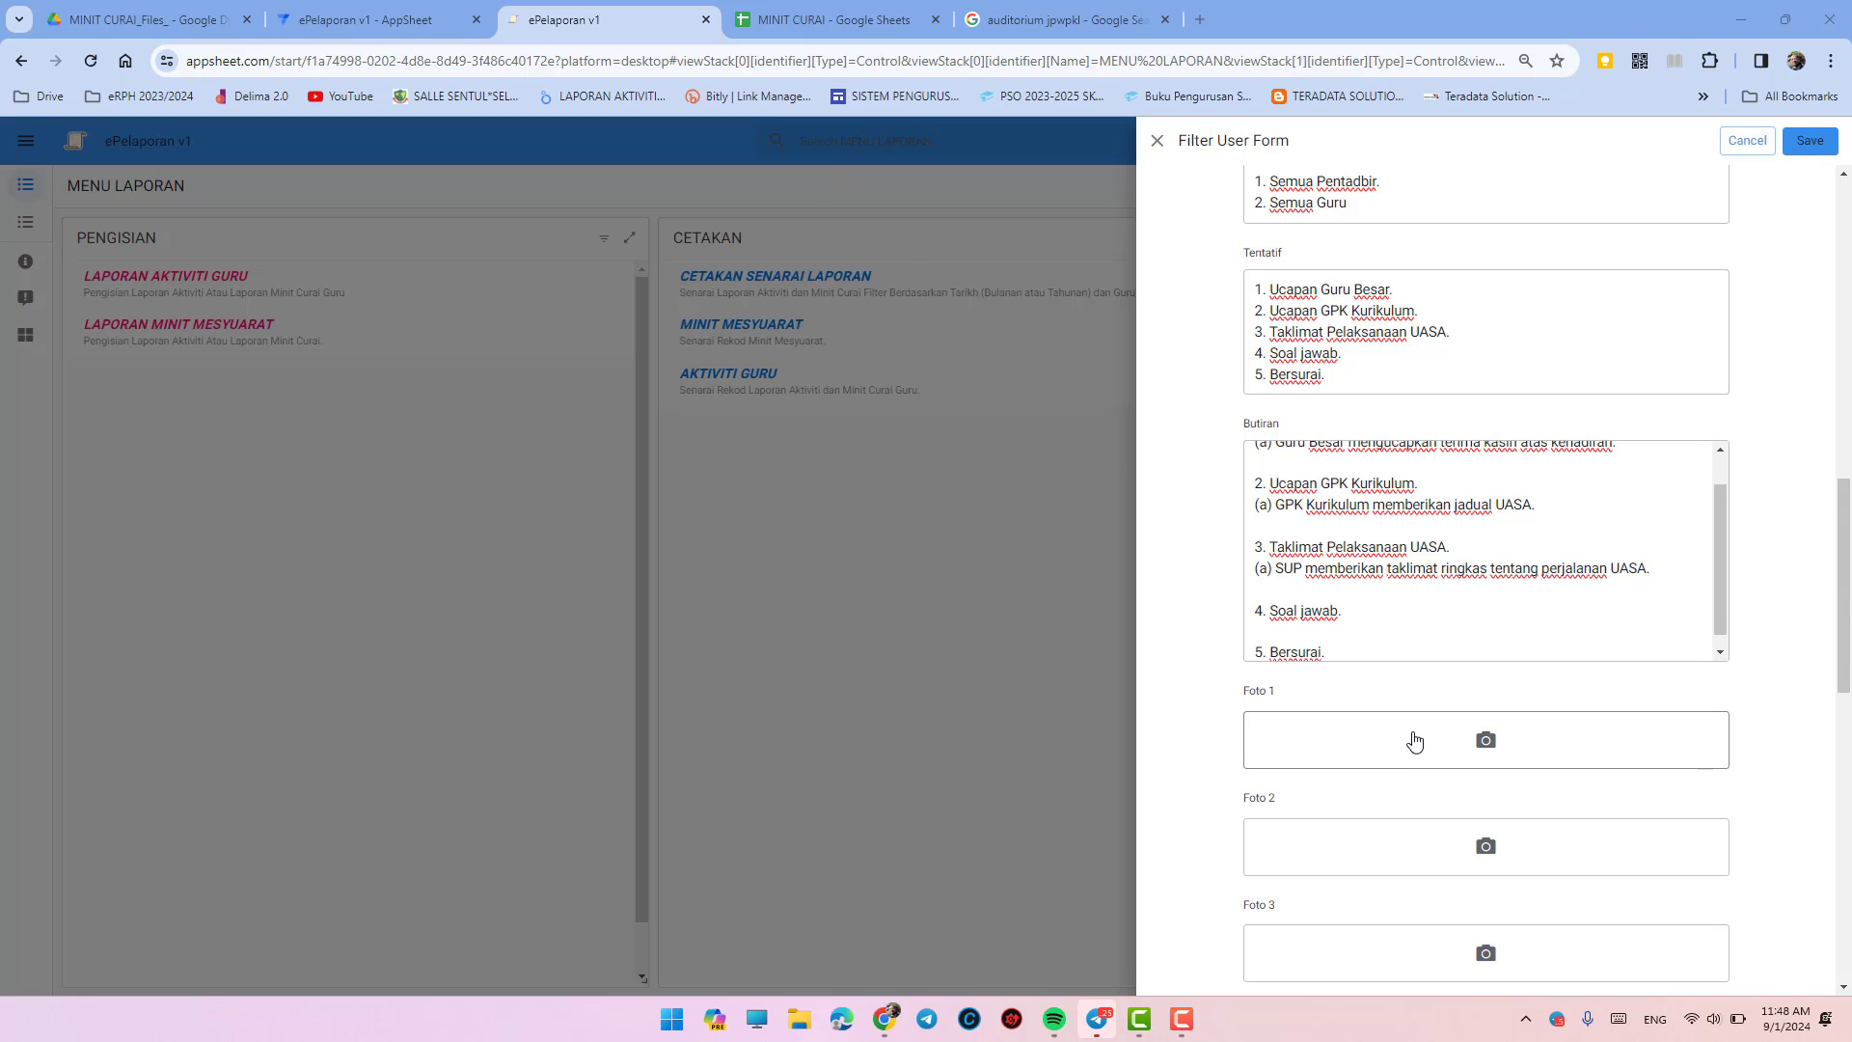
{"action": "scroll", "coordinate": [1415, 741], "scroll_direction": "down", "scroll_amount": 9}
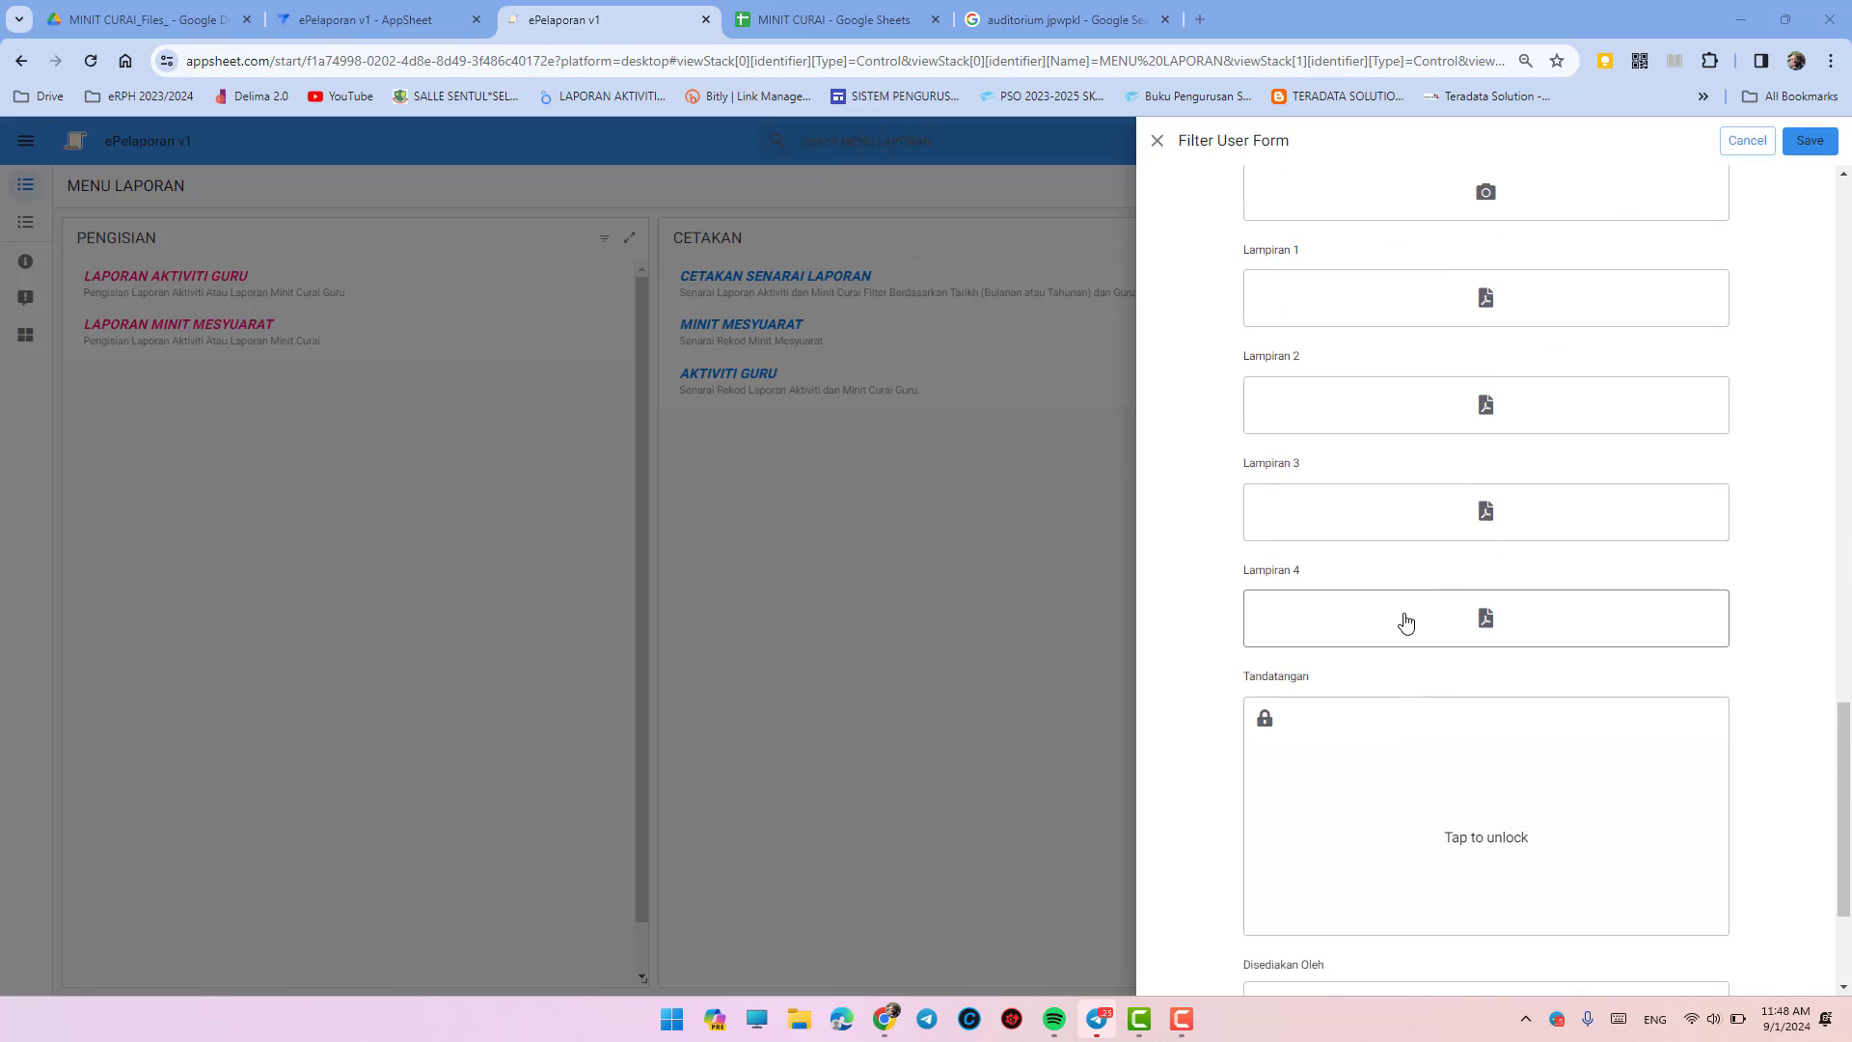
{"action": "scroll", "coordinate": [1406, 621], "scroll_direction": "up", "scroll_amount": 6}
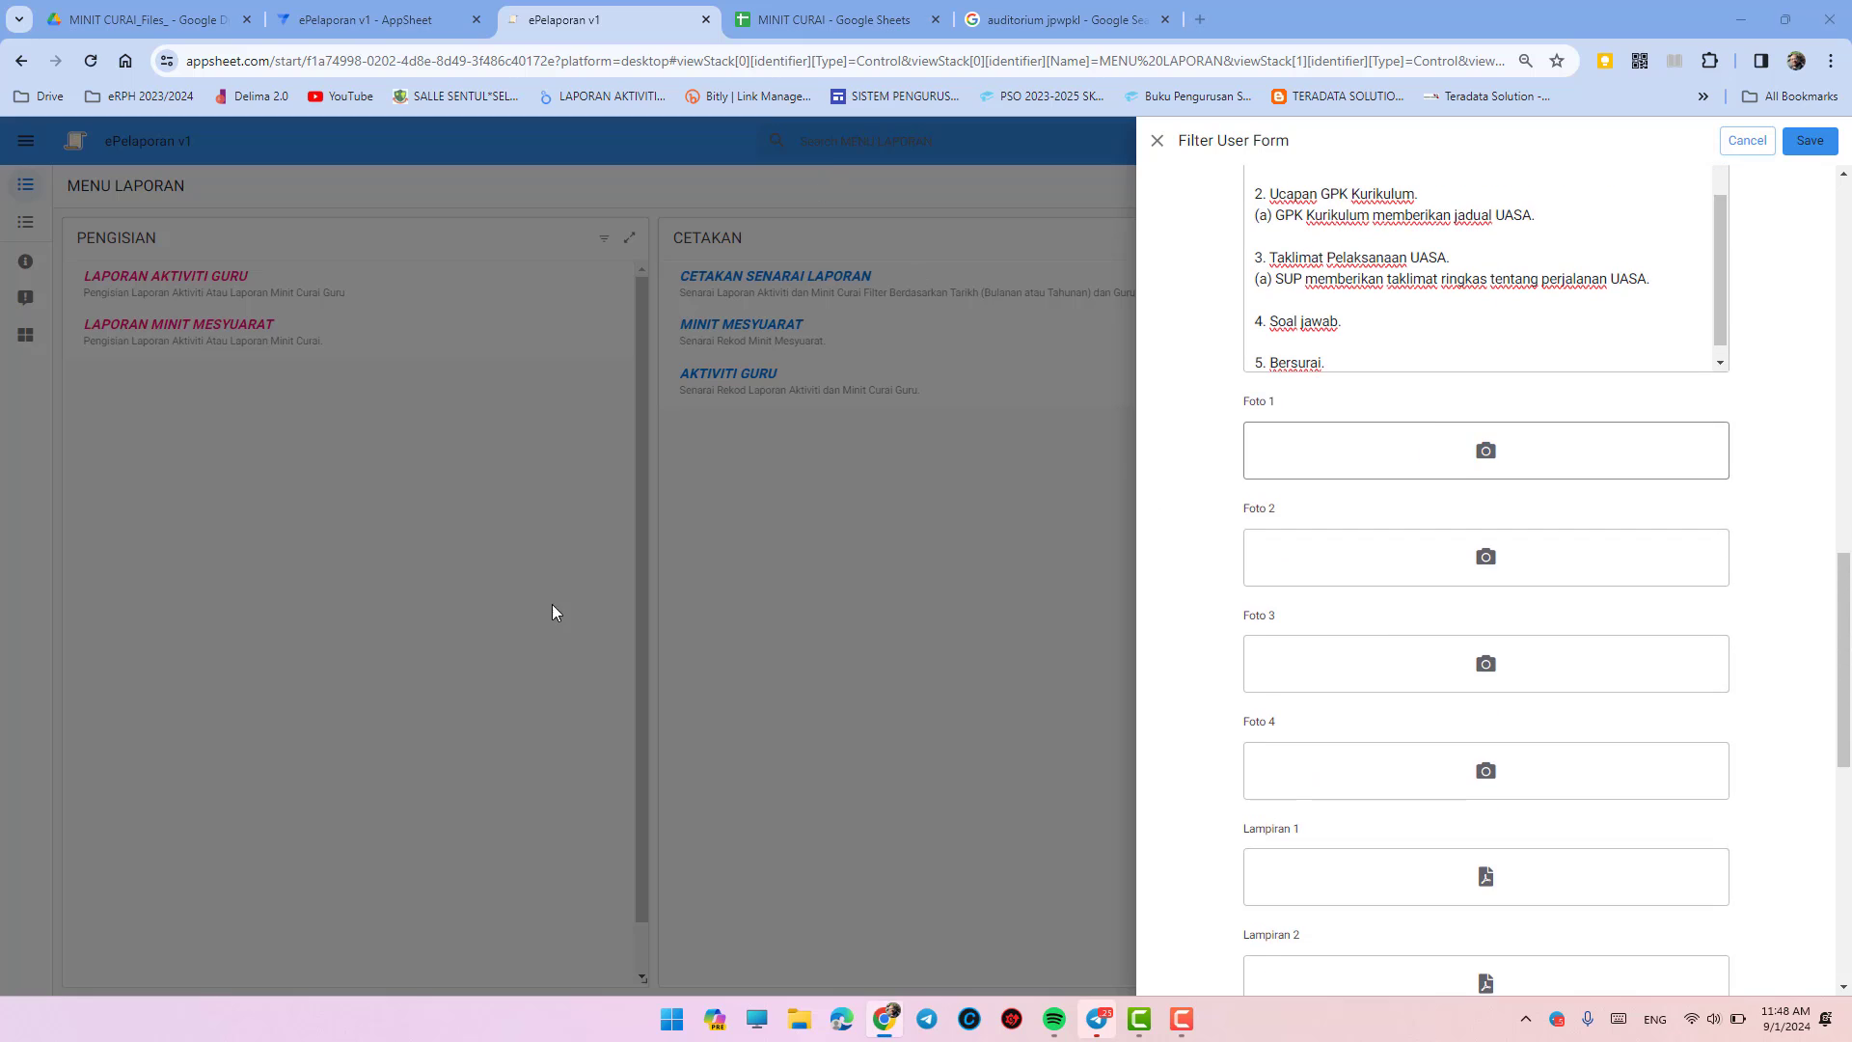
{"action": "key", "text": "Return"}
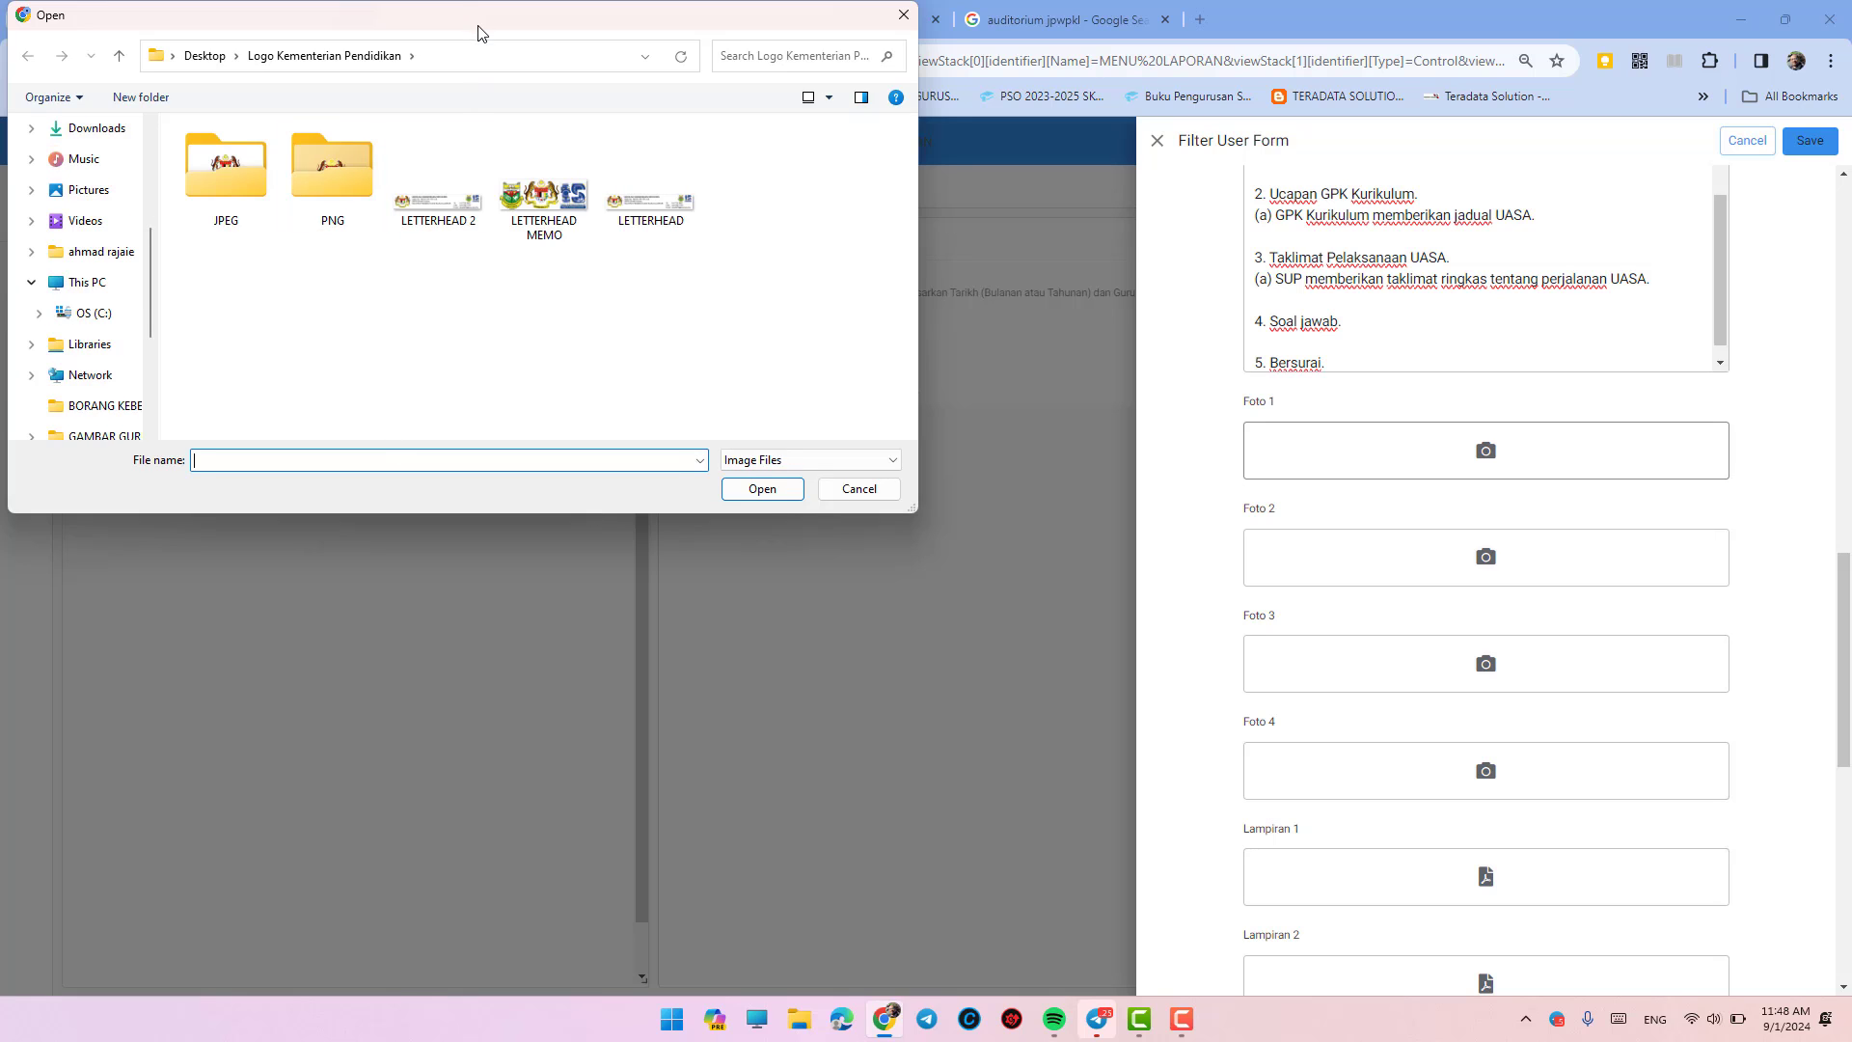
{"action": "left_click_drag", "start_coordinate": [479, 34], "coordinate": [492, 207]}
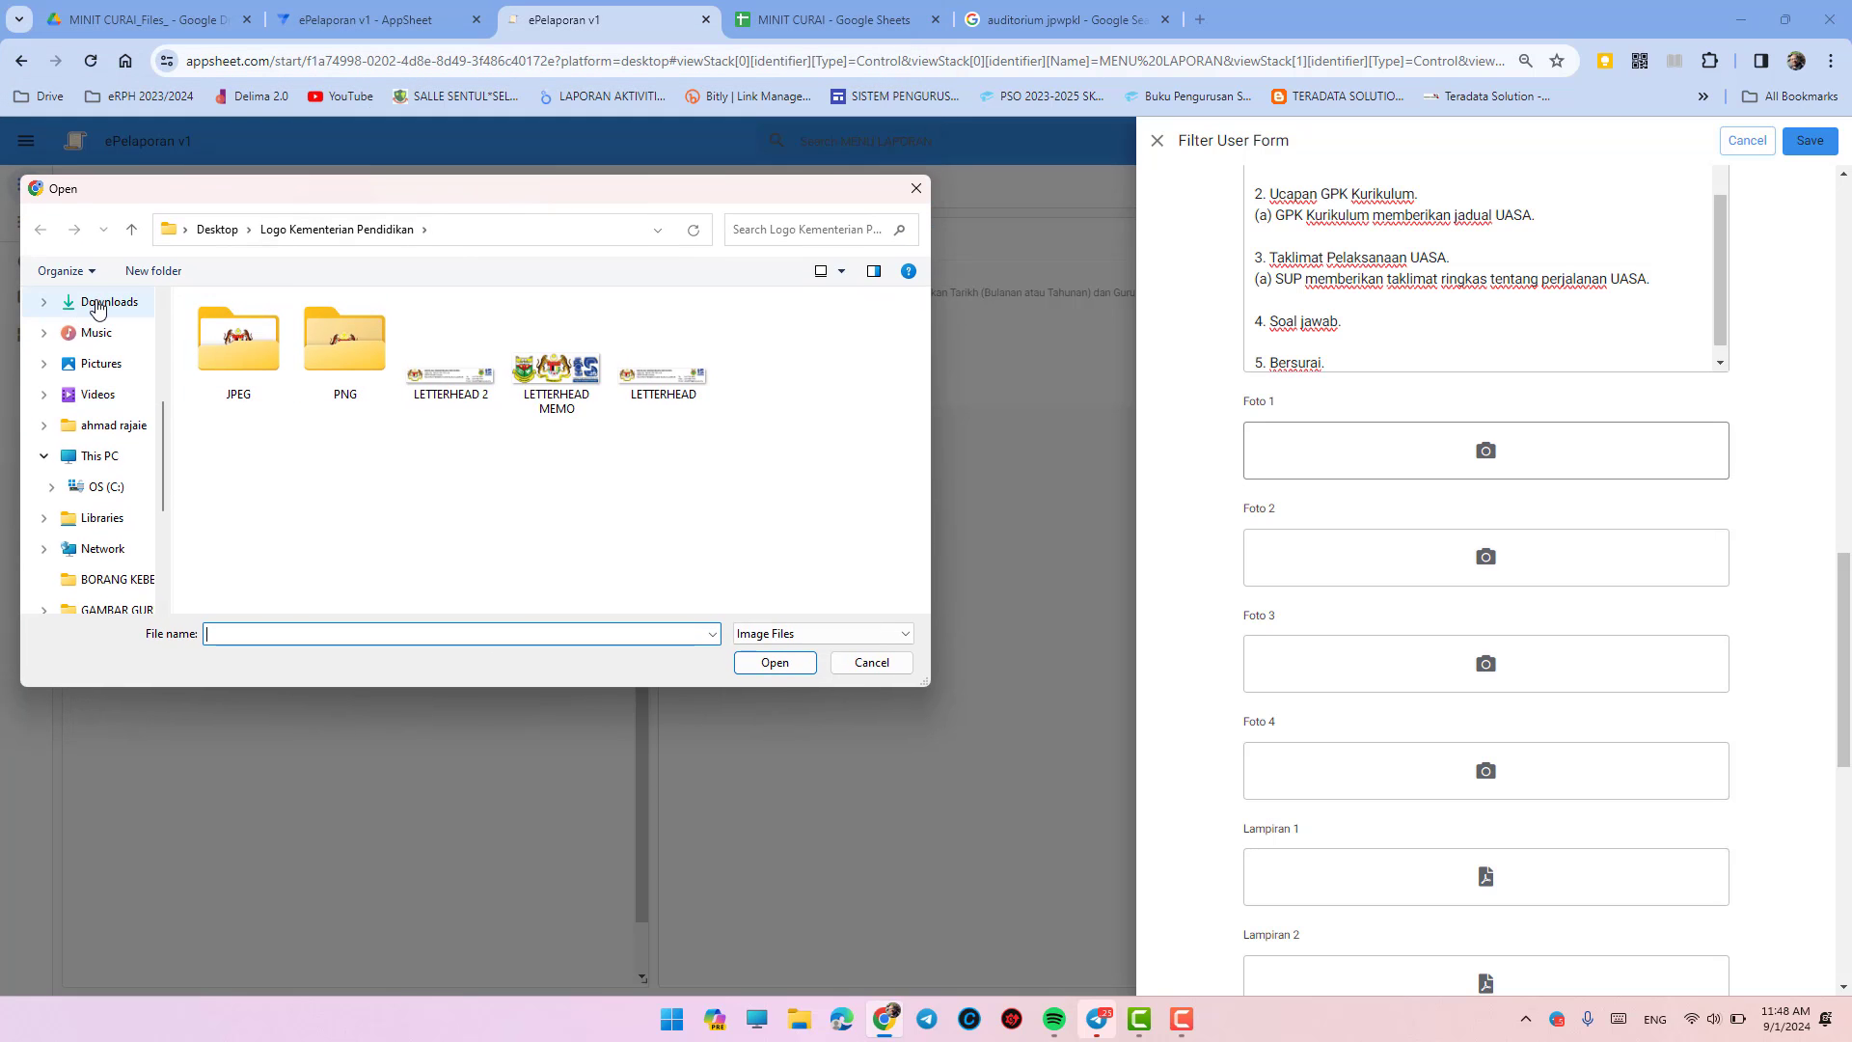
{"action": "scroll", "coordinate": [106, 386], "scroll_direction": "down", "scroll_amount": 3}
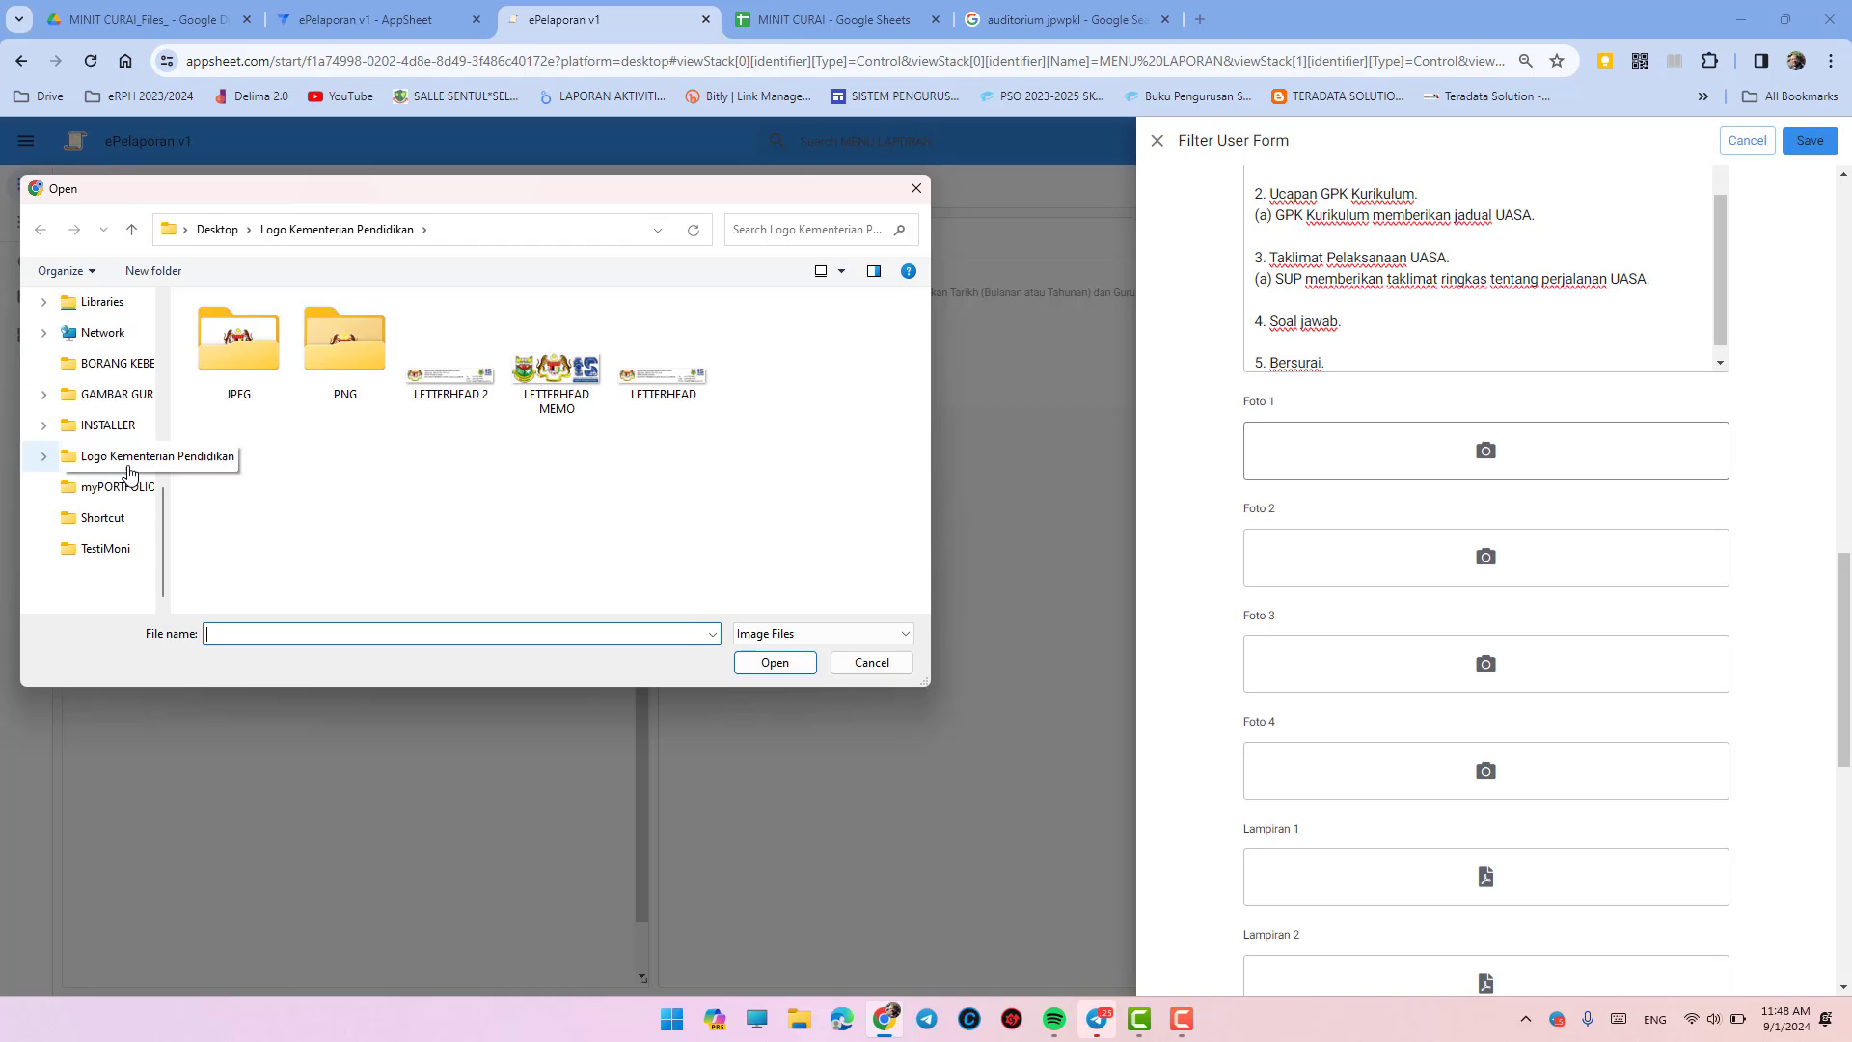
- Browse to OneDrive > ICON and attach the analysis icon as Foto 1
{"action": "left_click", "coordinate": [114, 394]}
{"action": "left_click", "coordinate": [231, 333]}
{"action": "double_click", "coordinate": [232, 333]}
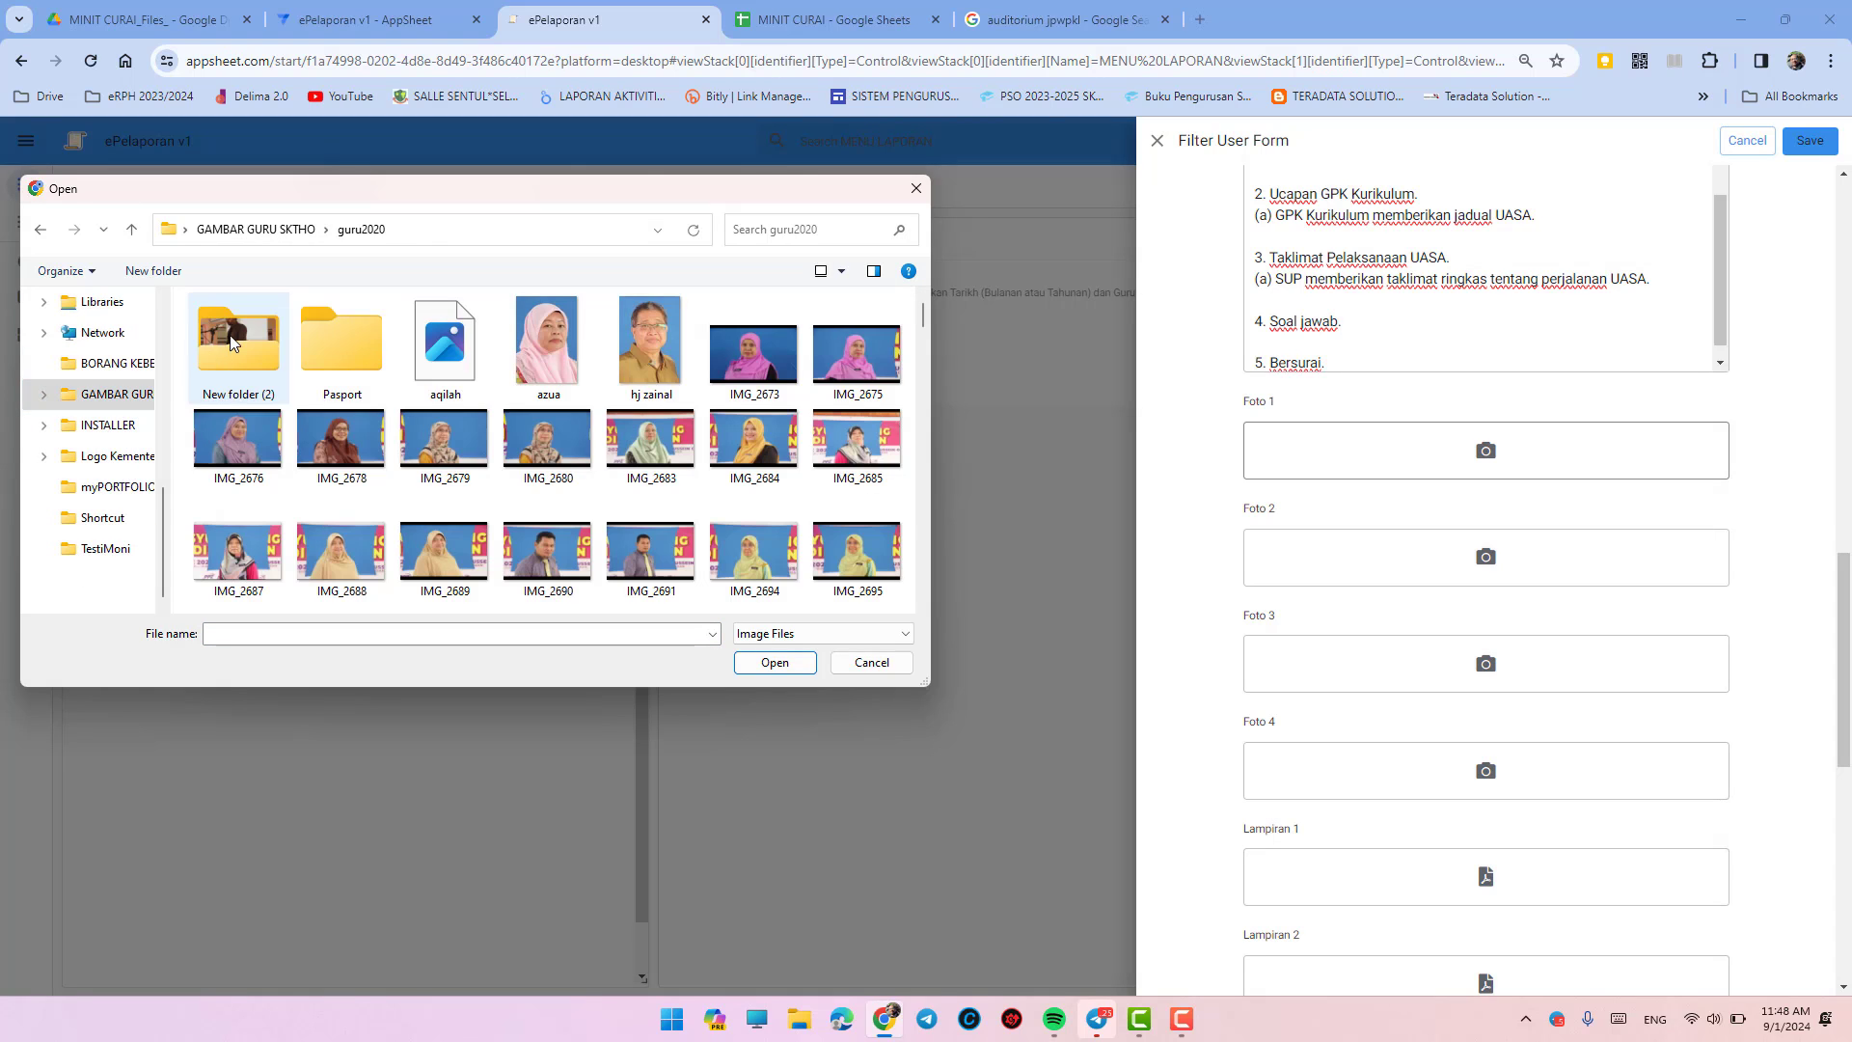
{"action": "left_click", "coordinate": [101, 364]}
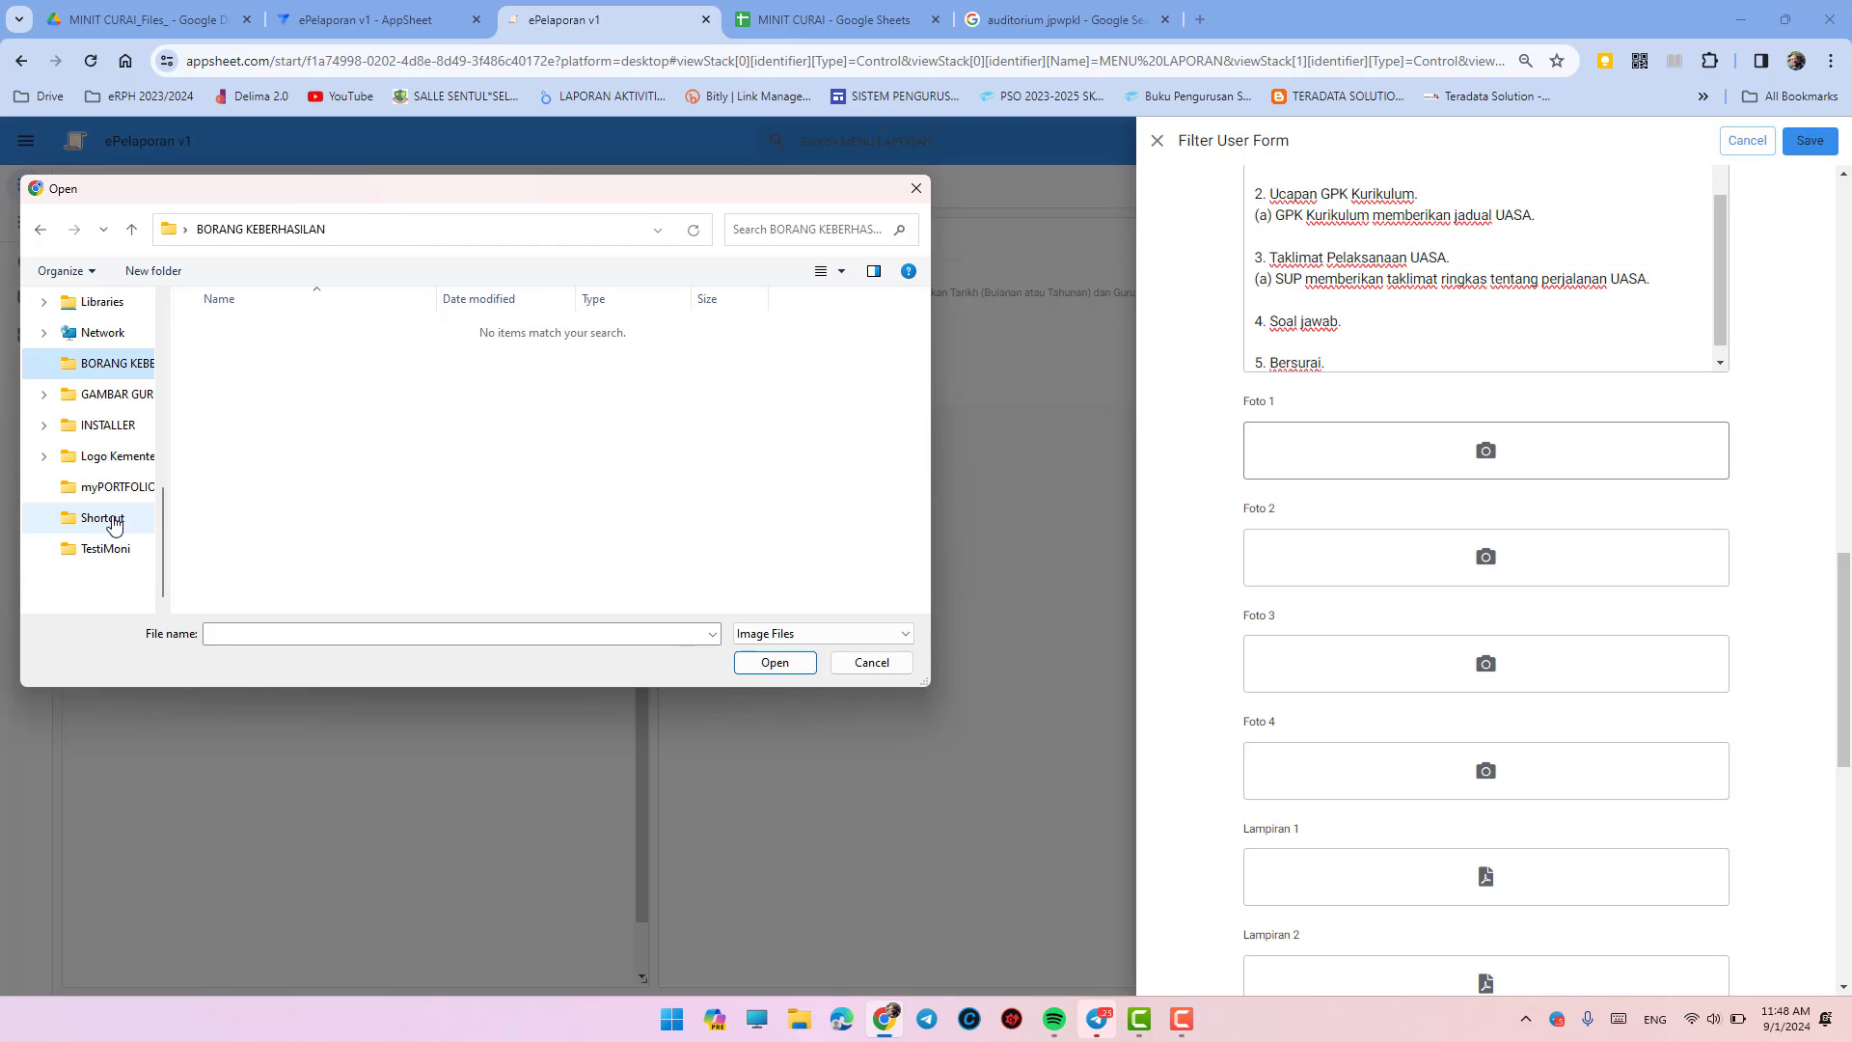
{"action": "scroll", "coordinate": [113, 471], "scroll_direction": "up", "scroll_amount": 2}
{"action": "scroll", "coordinate": [113, 472], "scroll_direction": "up", "scroll_amount": 2}
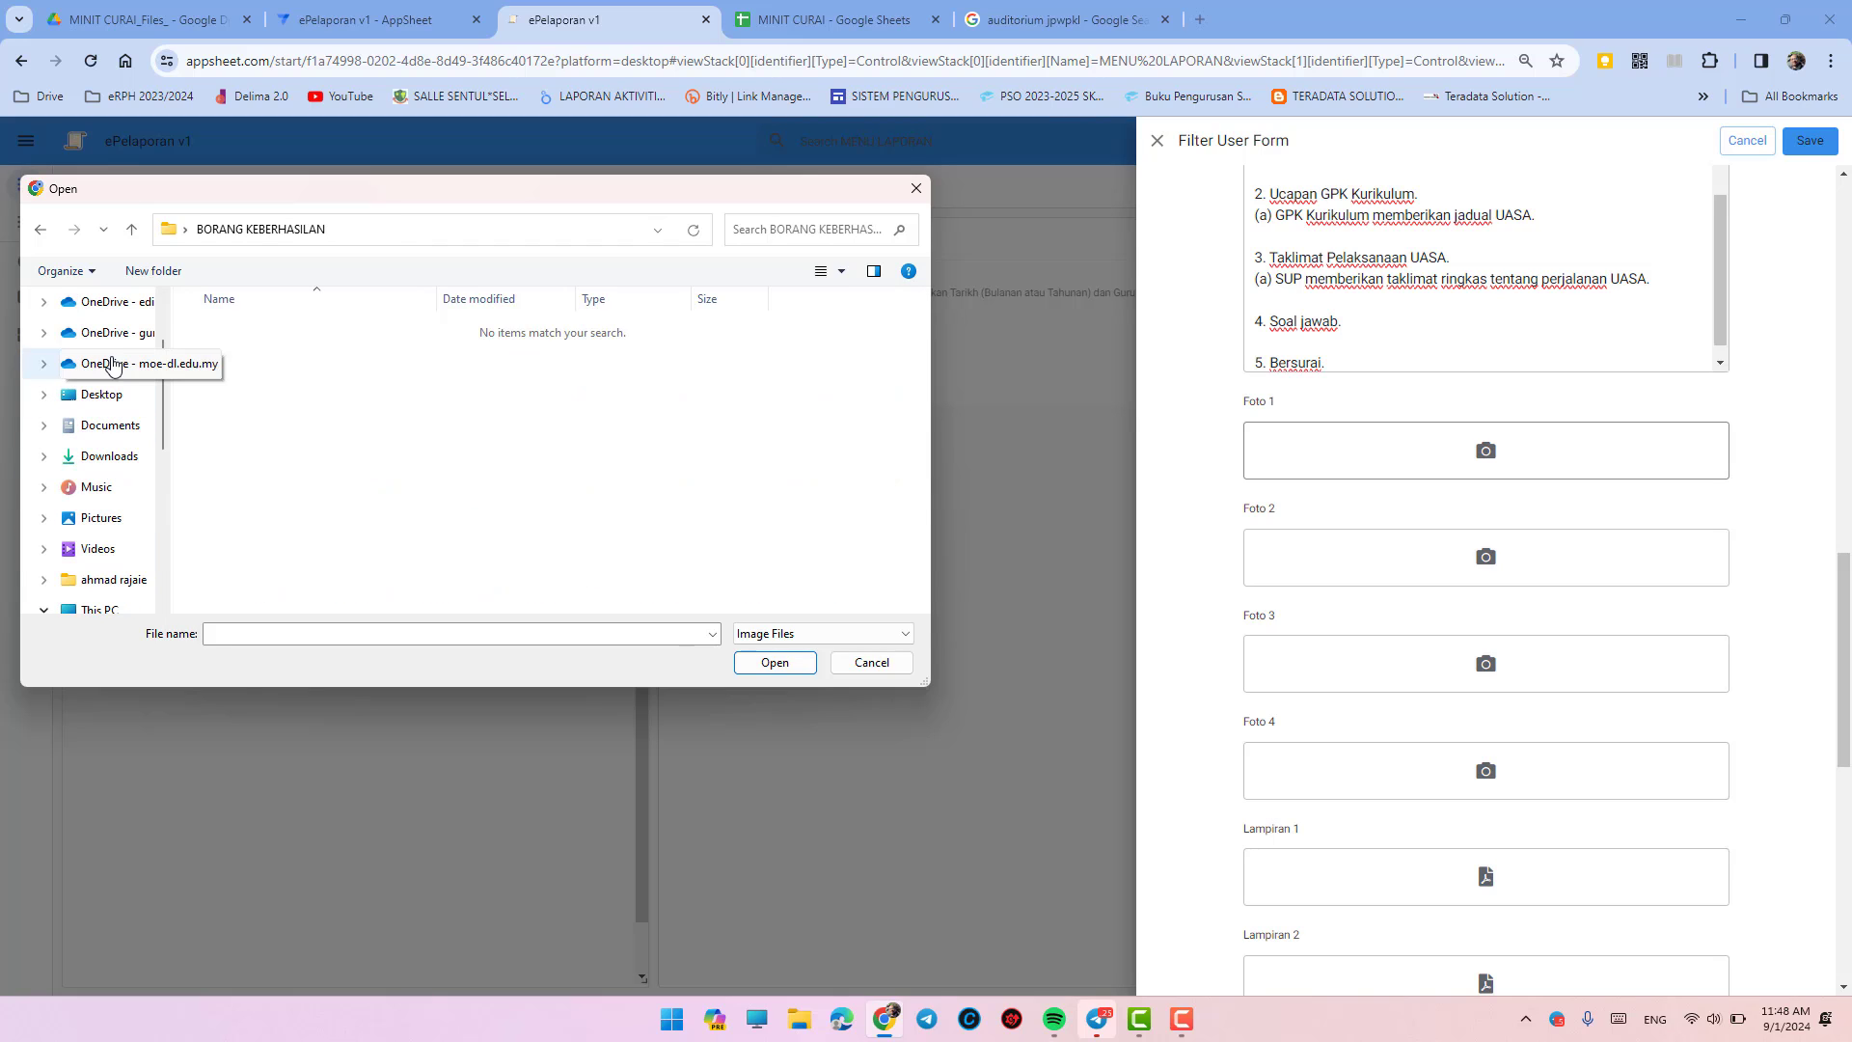
{"action": "left_click", "coordinate": [113, 332]}
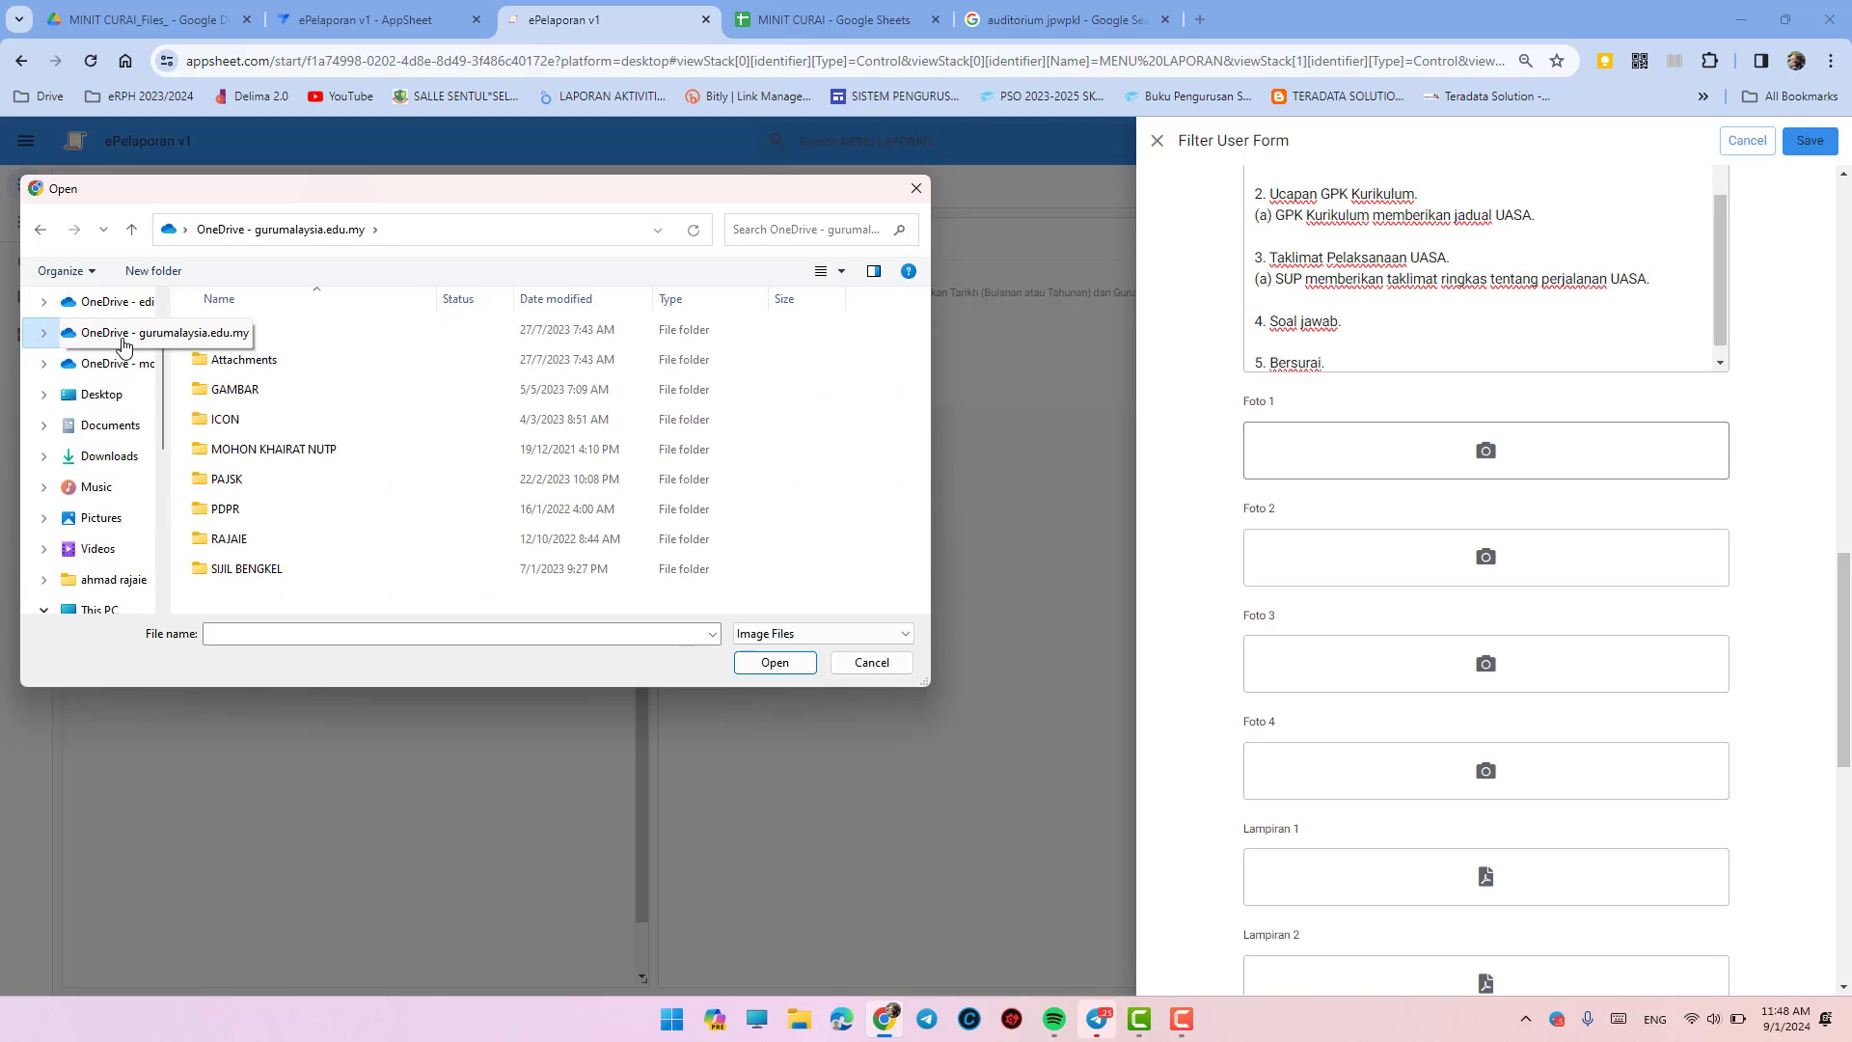
{"action": "double_click", "coordinate": [221, 419]}
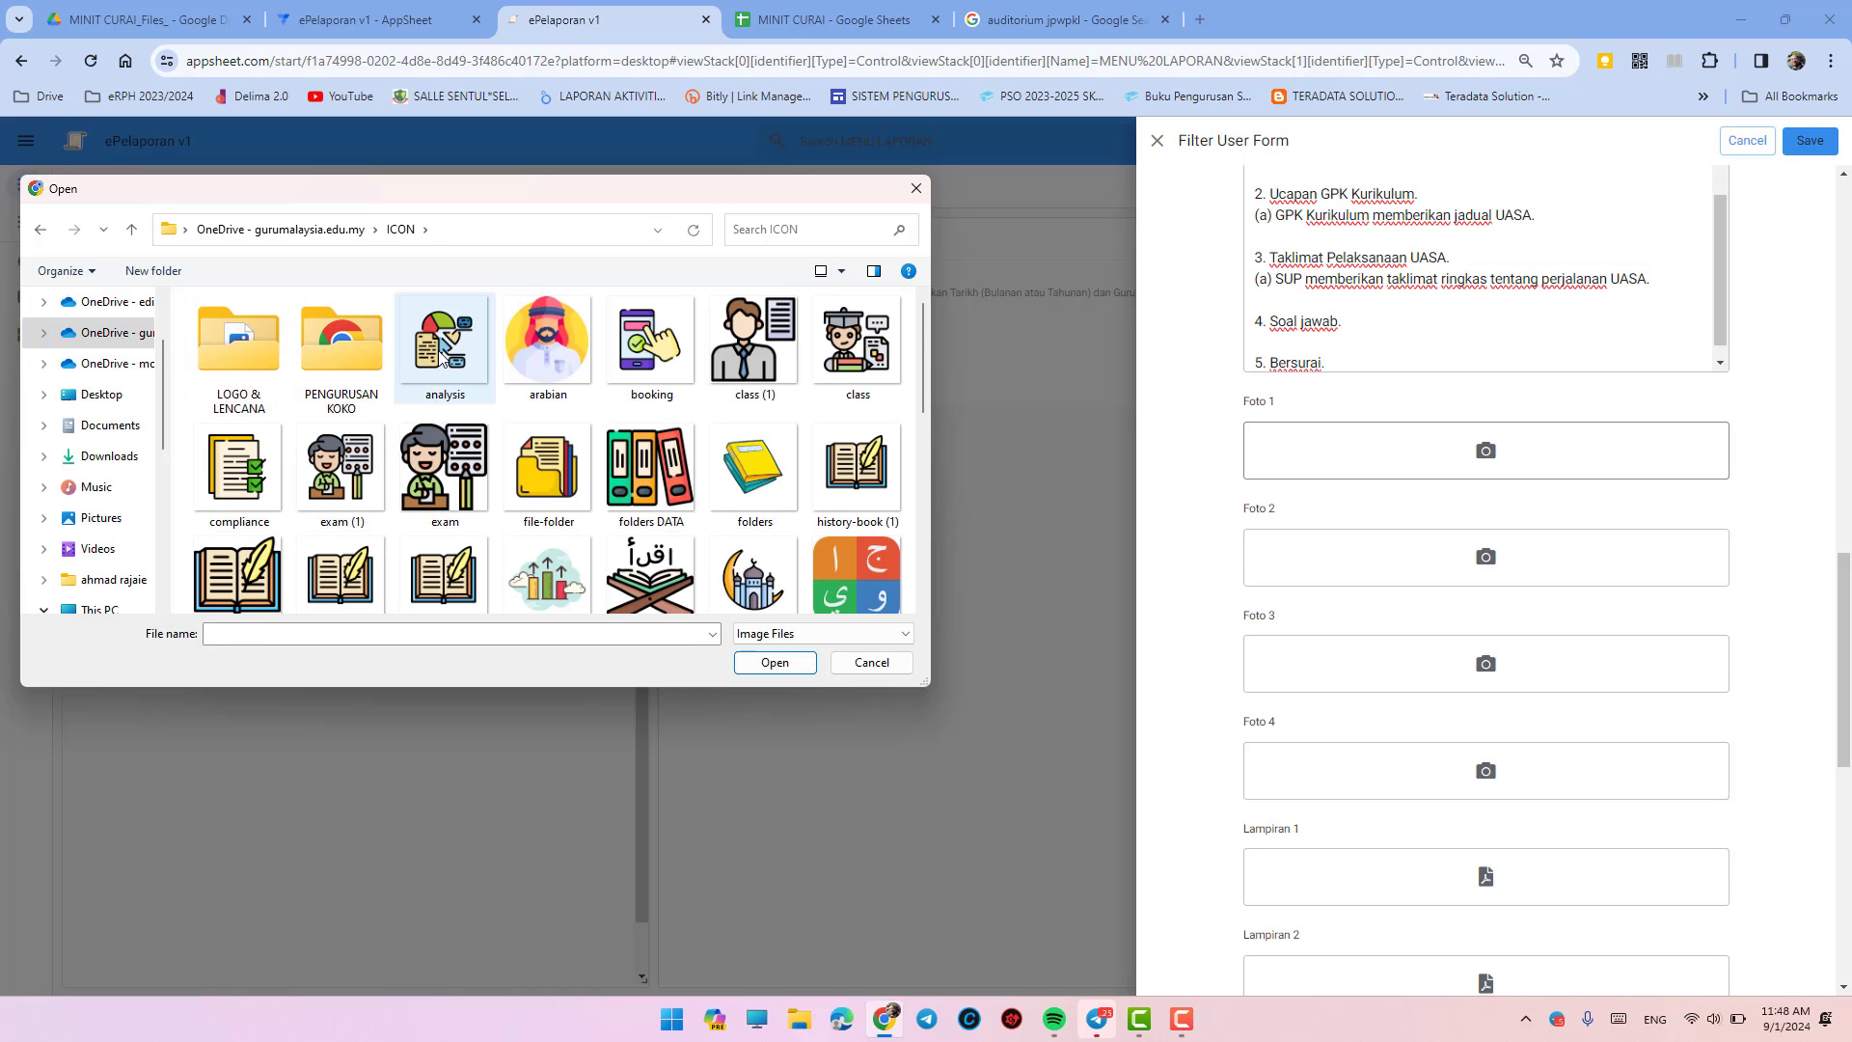
{"action": "left_click", "coordinate": [441, 357]}
{"action": "left_click", "coordinate": [743, 662]}
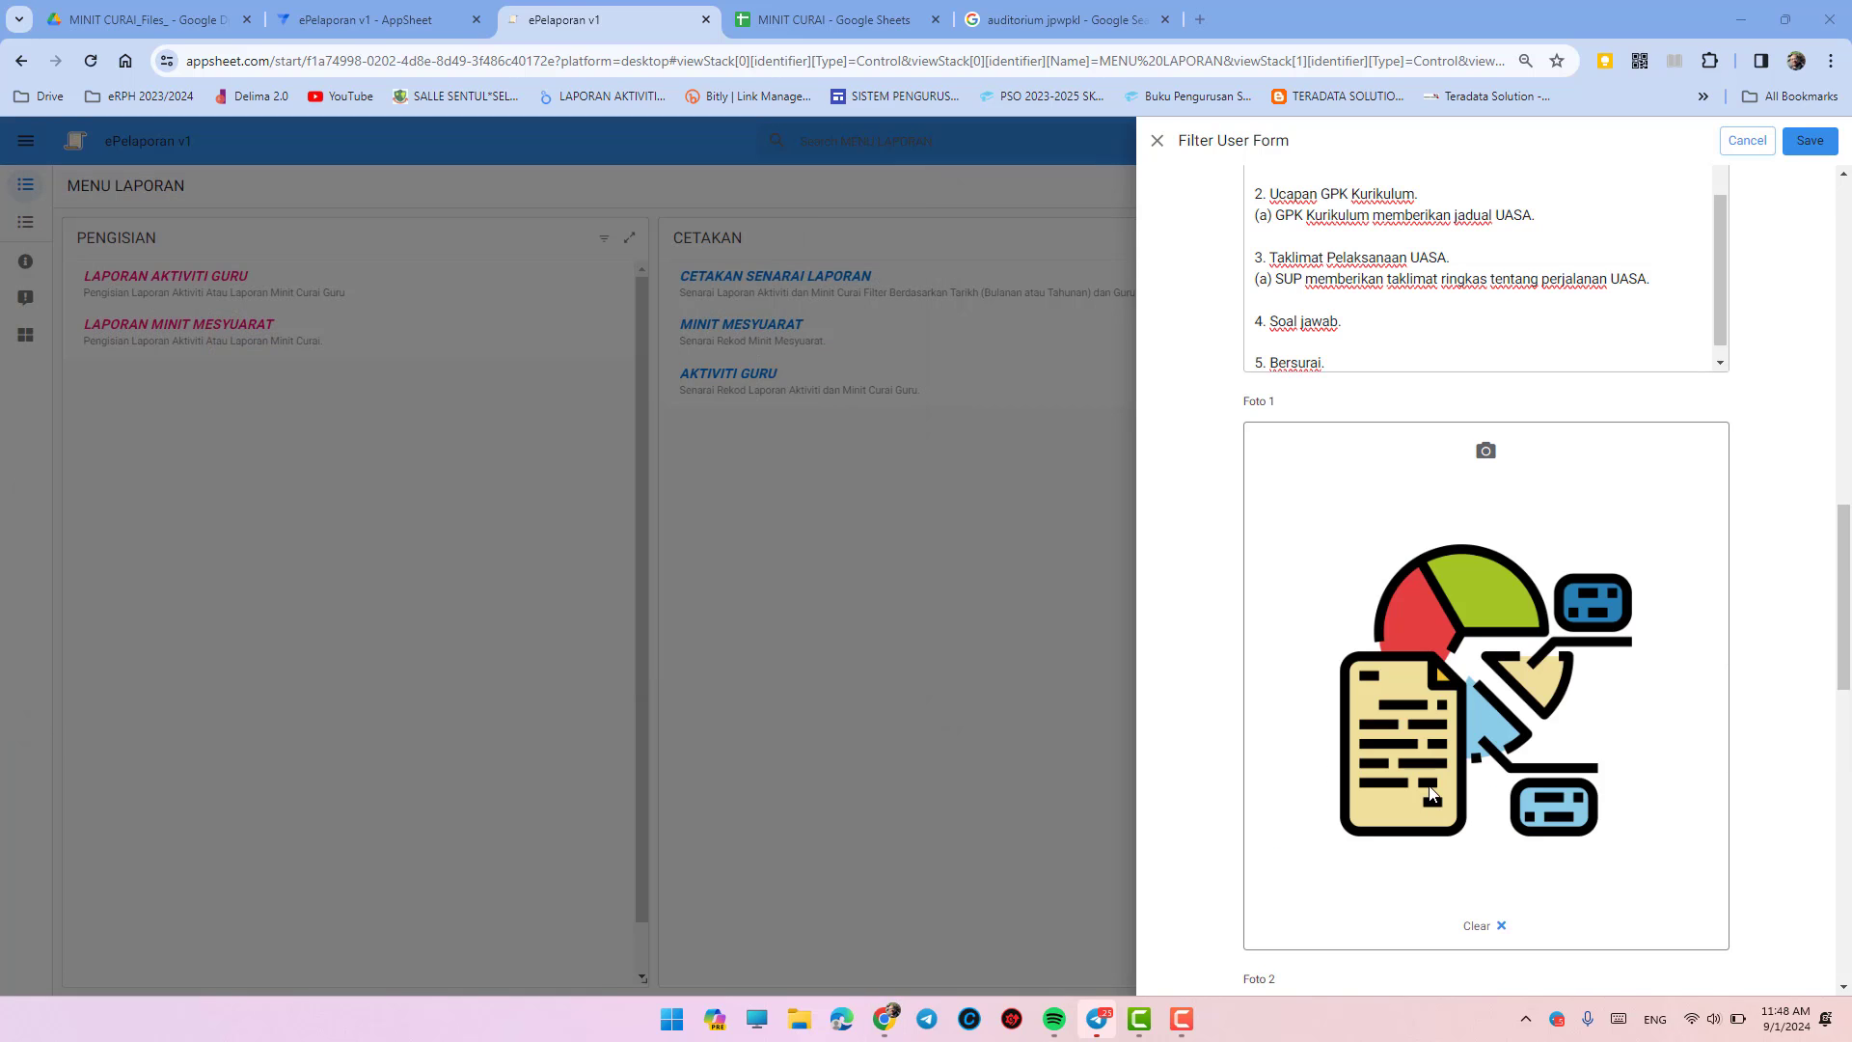
{"action": "scroll", "coordinate": [1543, 869], "scroll_direction": "down", "scroll_amount": 4}
- Attach the booking icon image as Foto 2
{"action": "left_click", "coordinate": [1480, 643]}
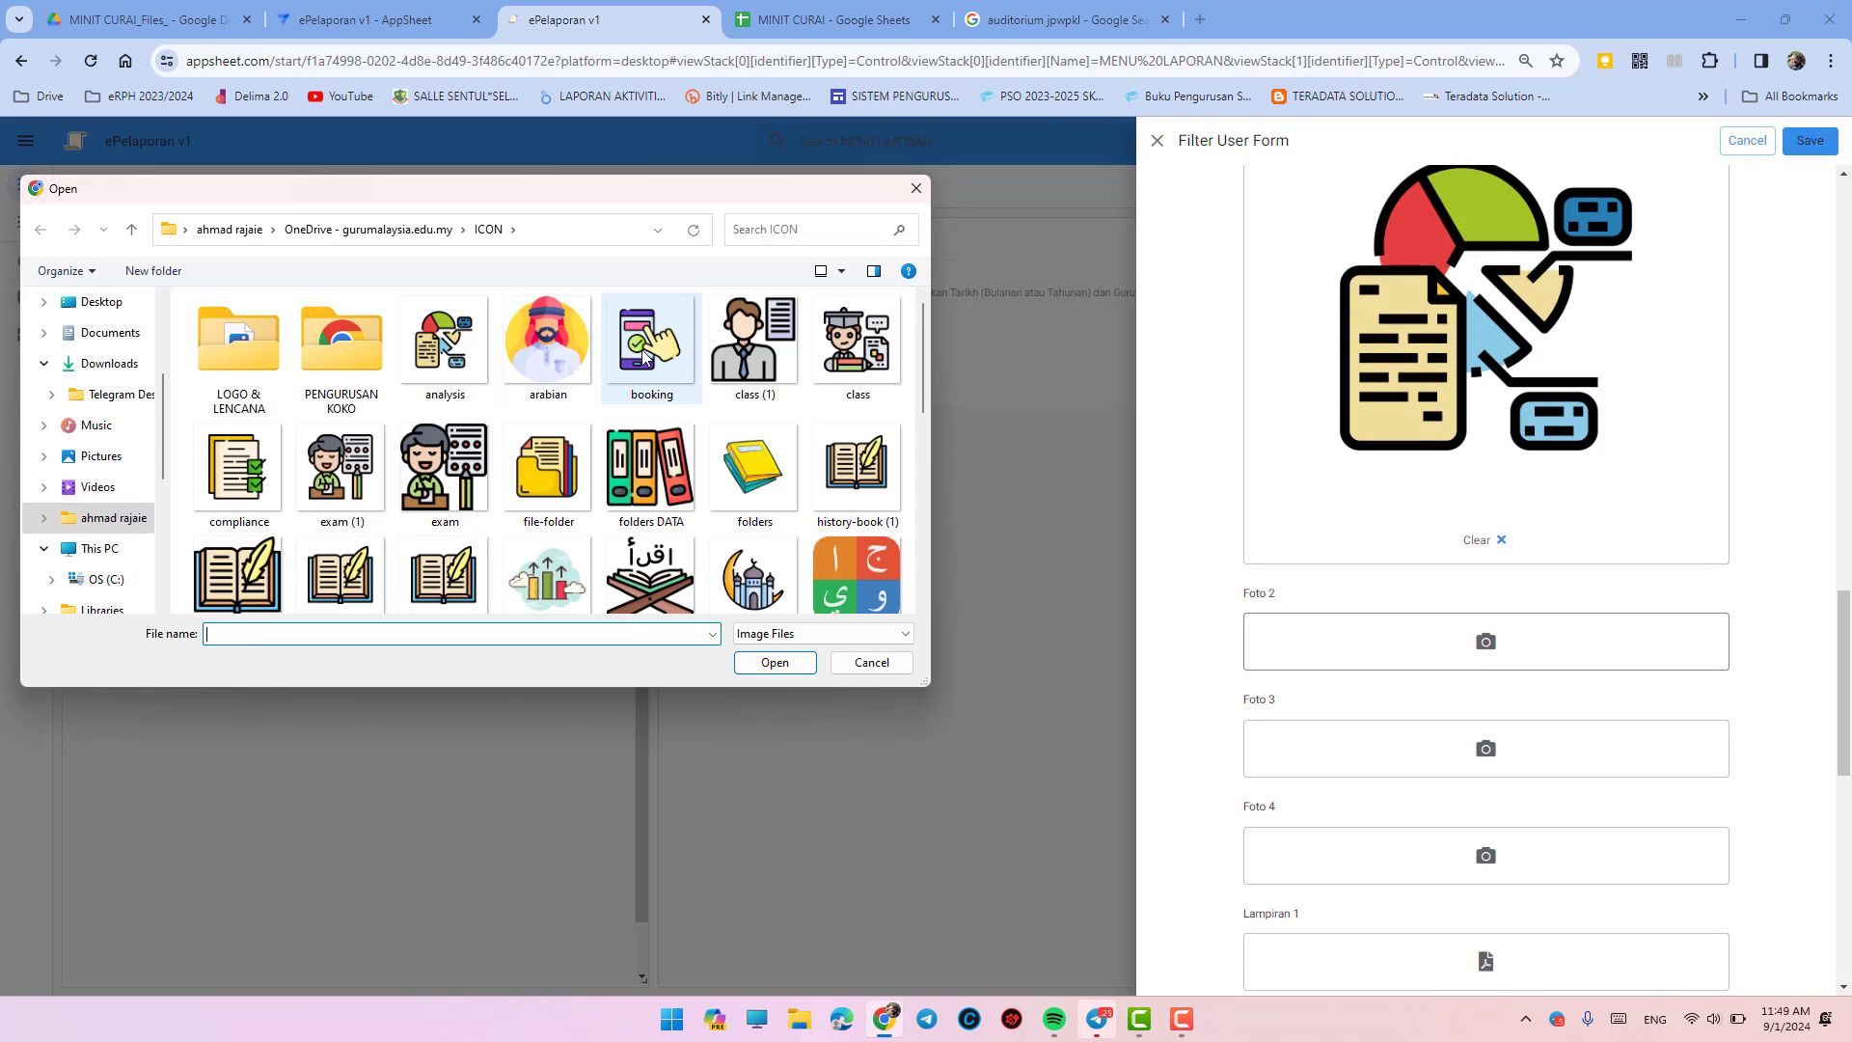
{"action": "left_click", "coordinate": [644, 355]}
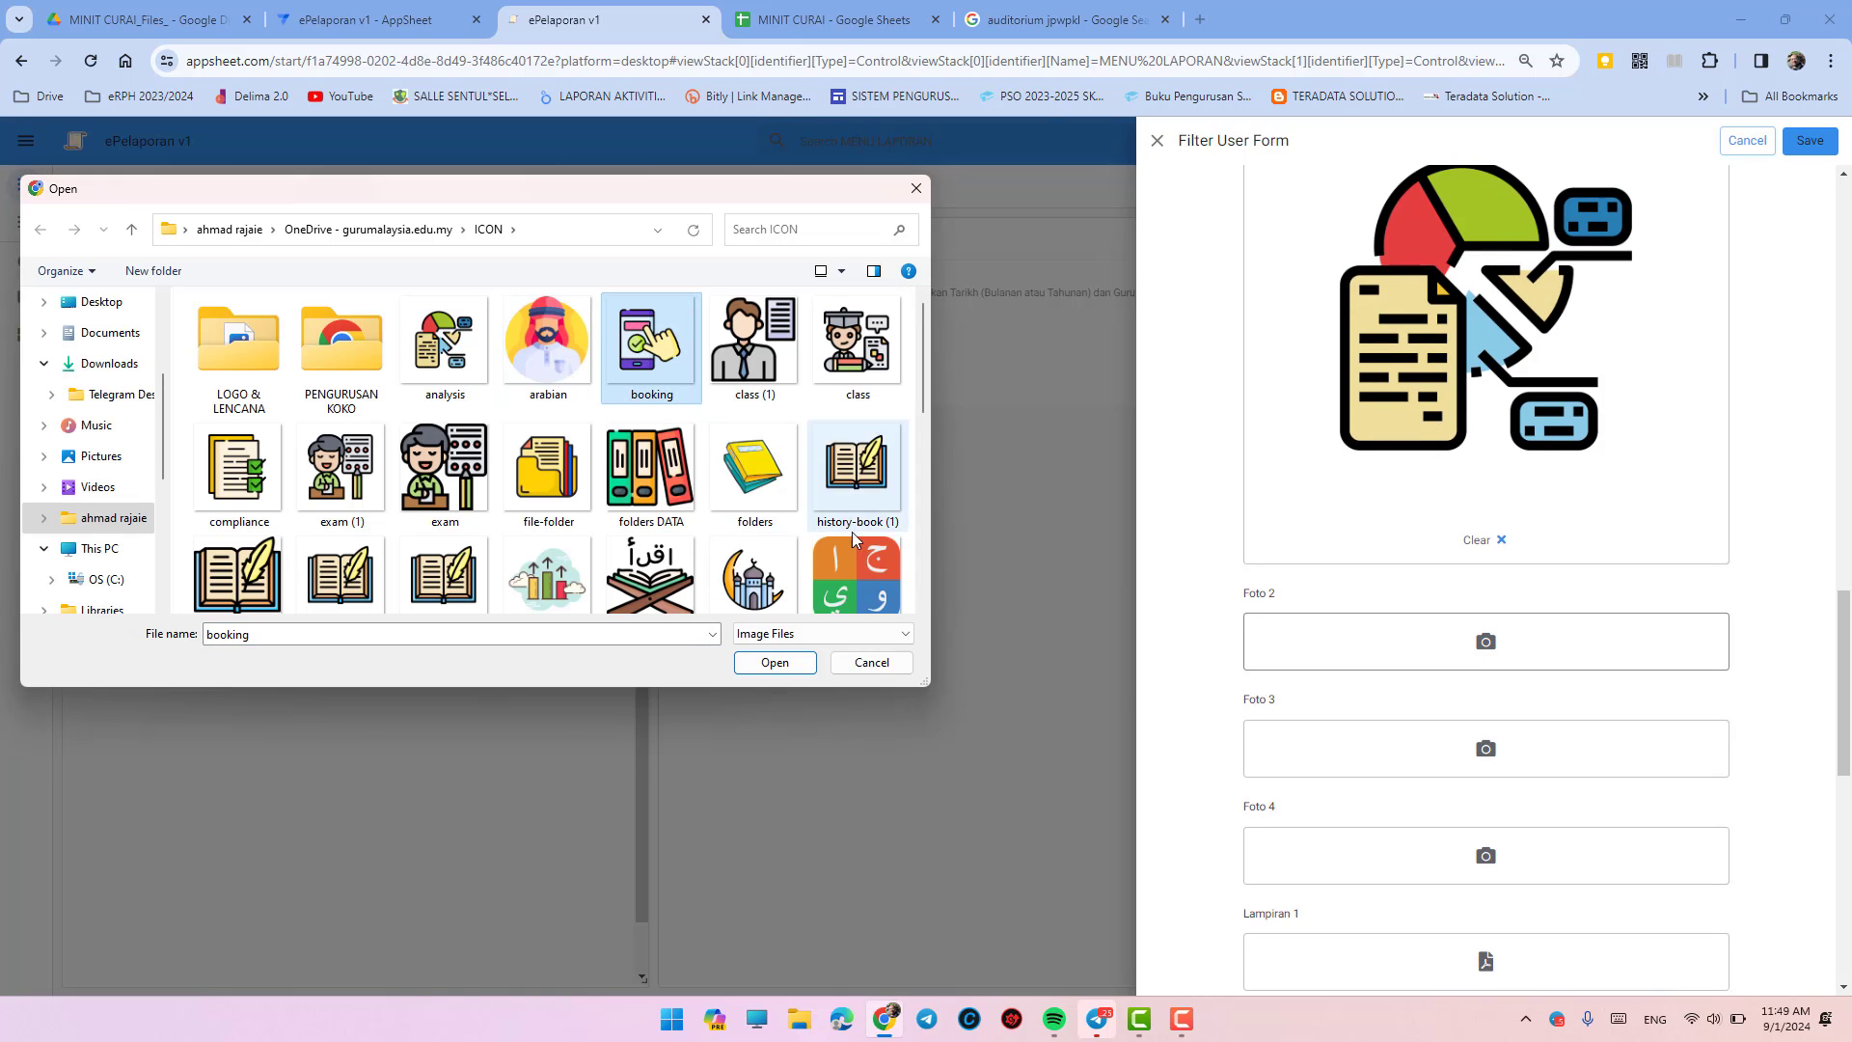
{"action": "left_click", "coordinate": [754, 663]}
{"action": "scroll", "coordinate": [1386, 711], "scroll_direction": "down", "scroll_amount": 5}
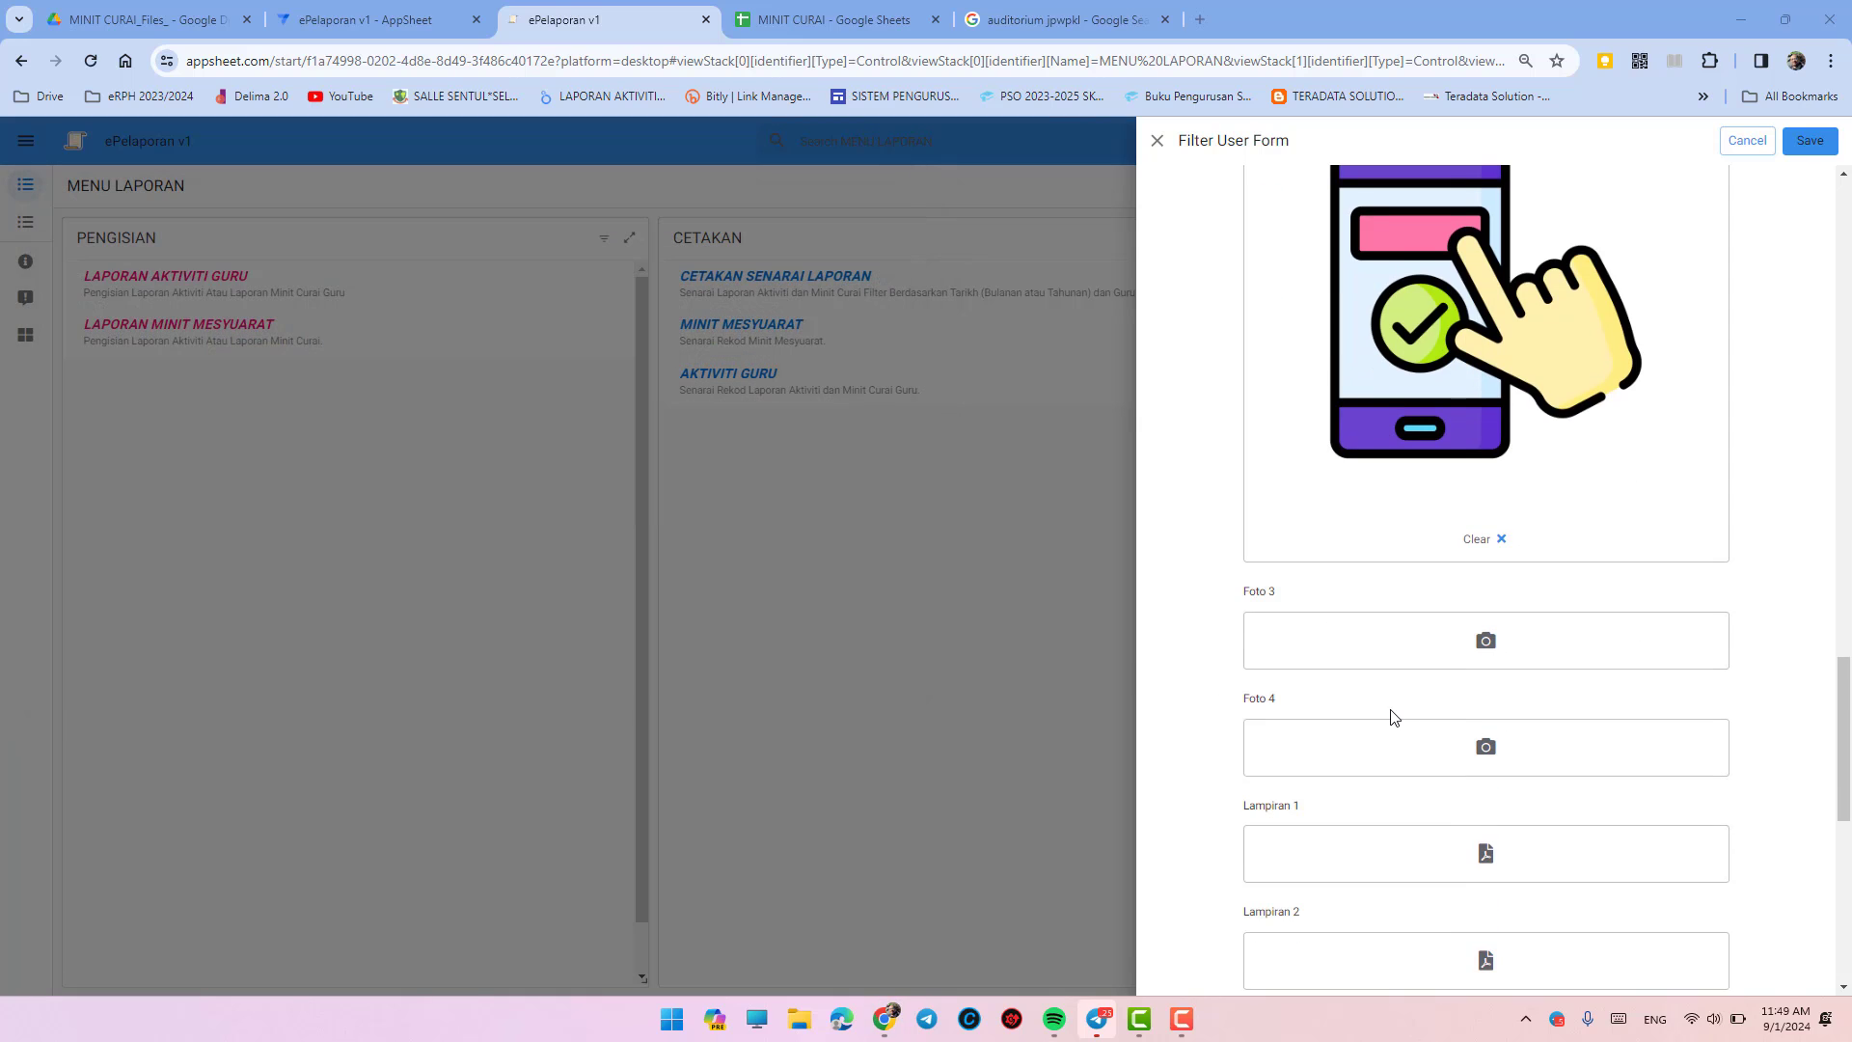
{"action": "scroll", "coordinate": [1390, 715], "scroll_direction": "down", "scroll_amount": 3}
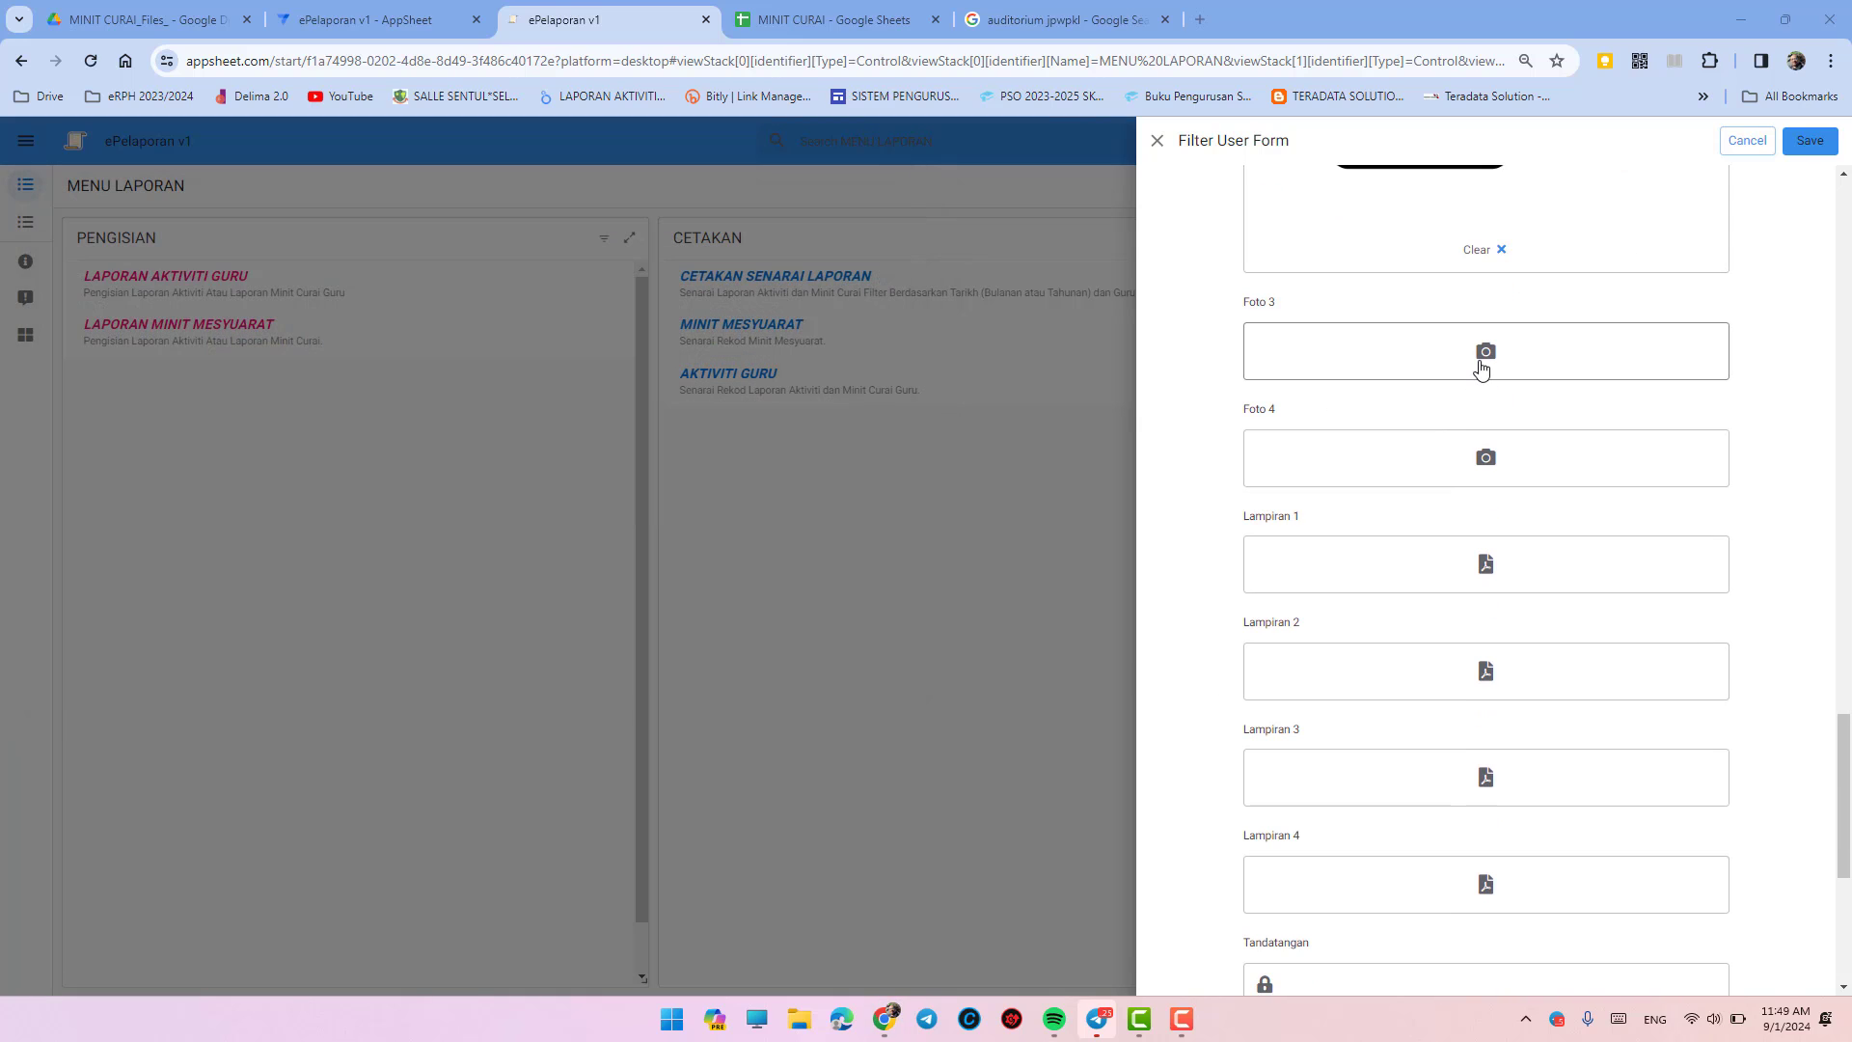
- Attach the class picture as Foto 3 and the exam picture as Foto 4
{"action": "left_click", "coordinate": [1481, 365]}
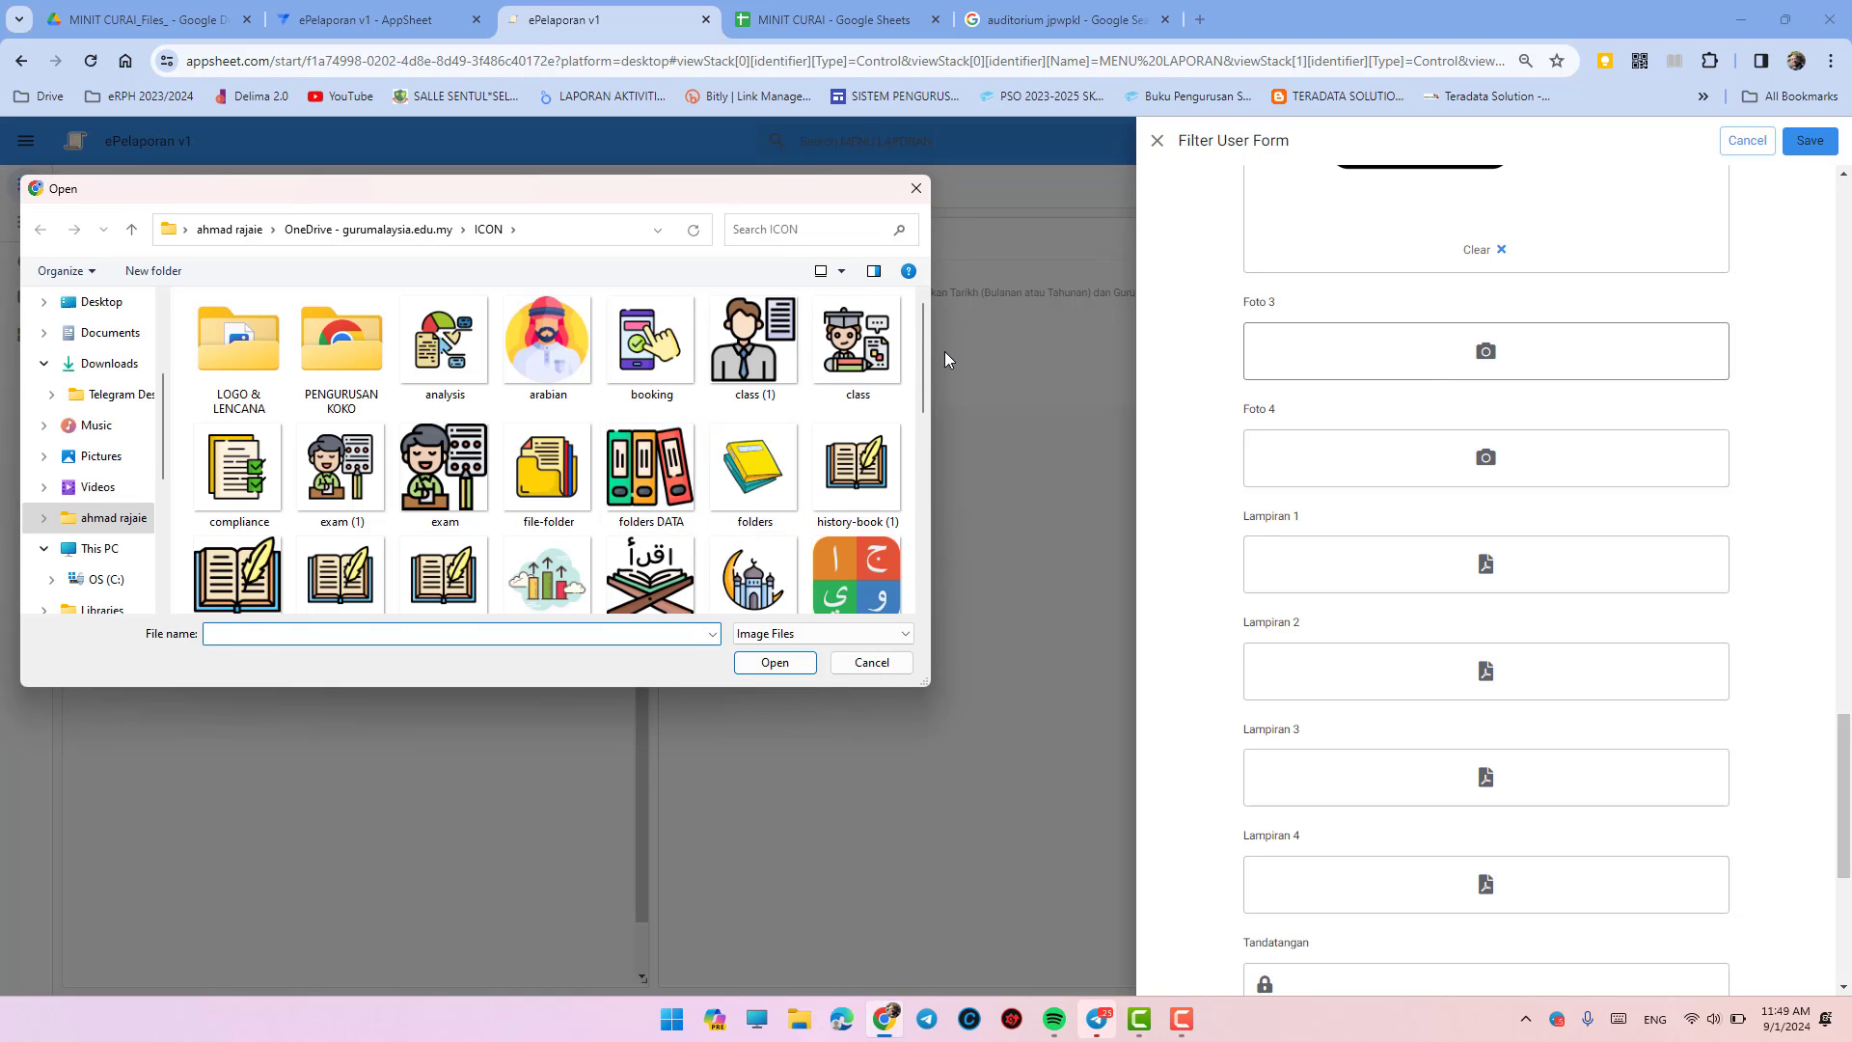
{"action": "left_click", "coordinate": [858, 346]}
{"action": "left_click", "coordinate": [775, 663]}
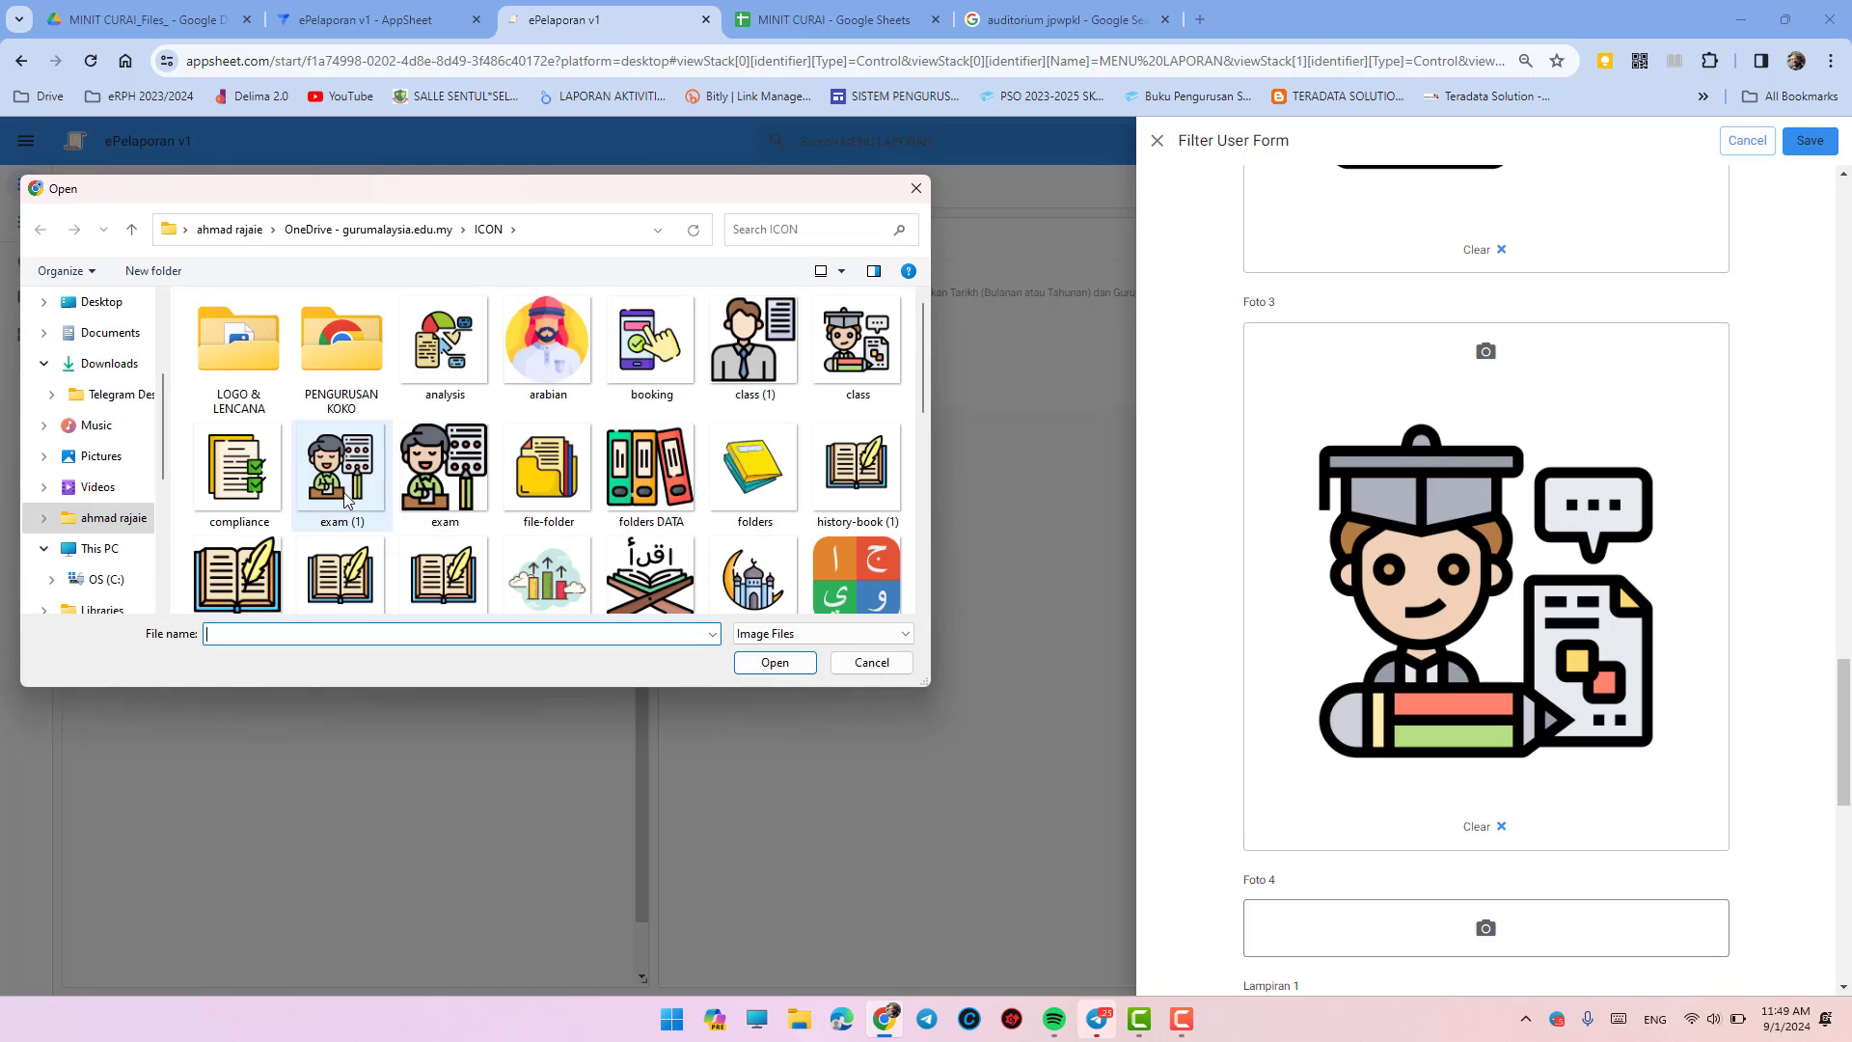
{"action": "left_click", "coordinate": [444, 468]}
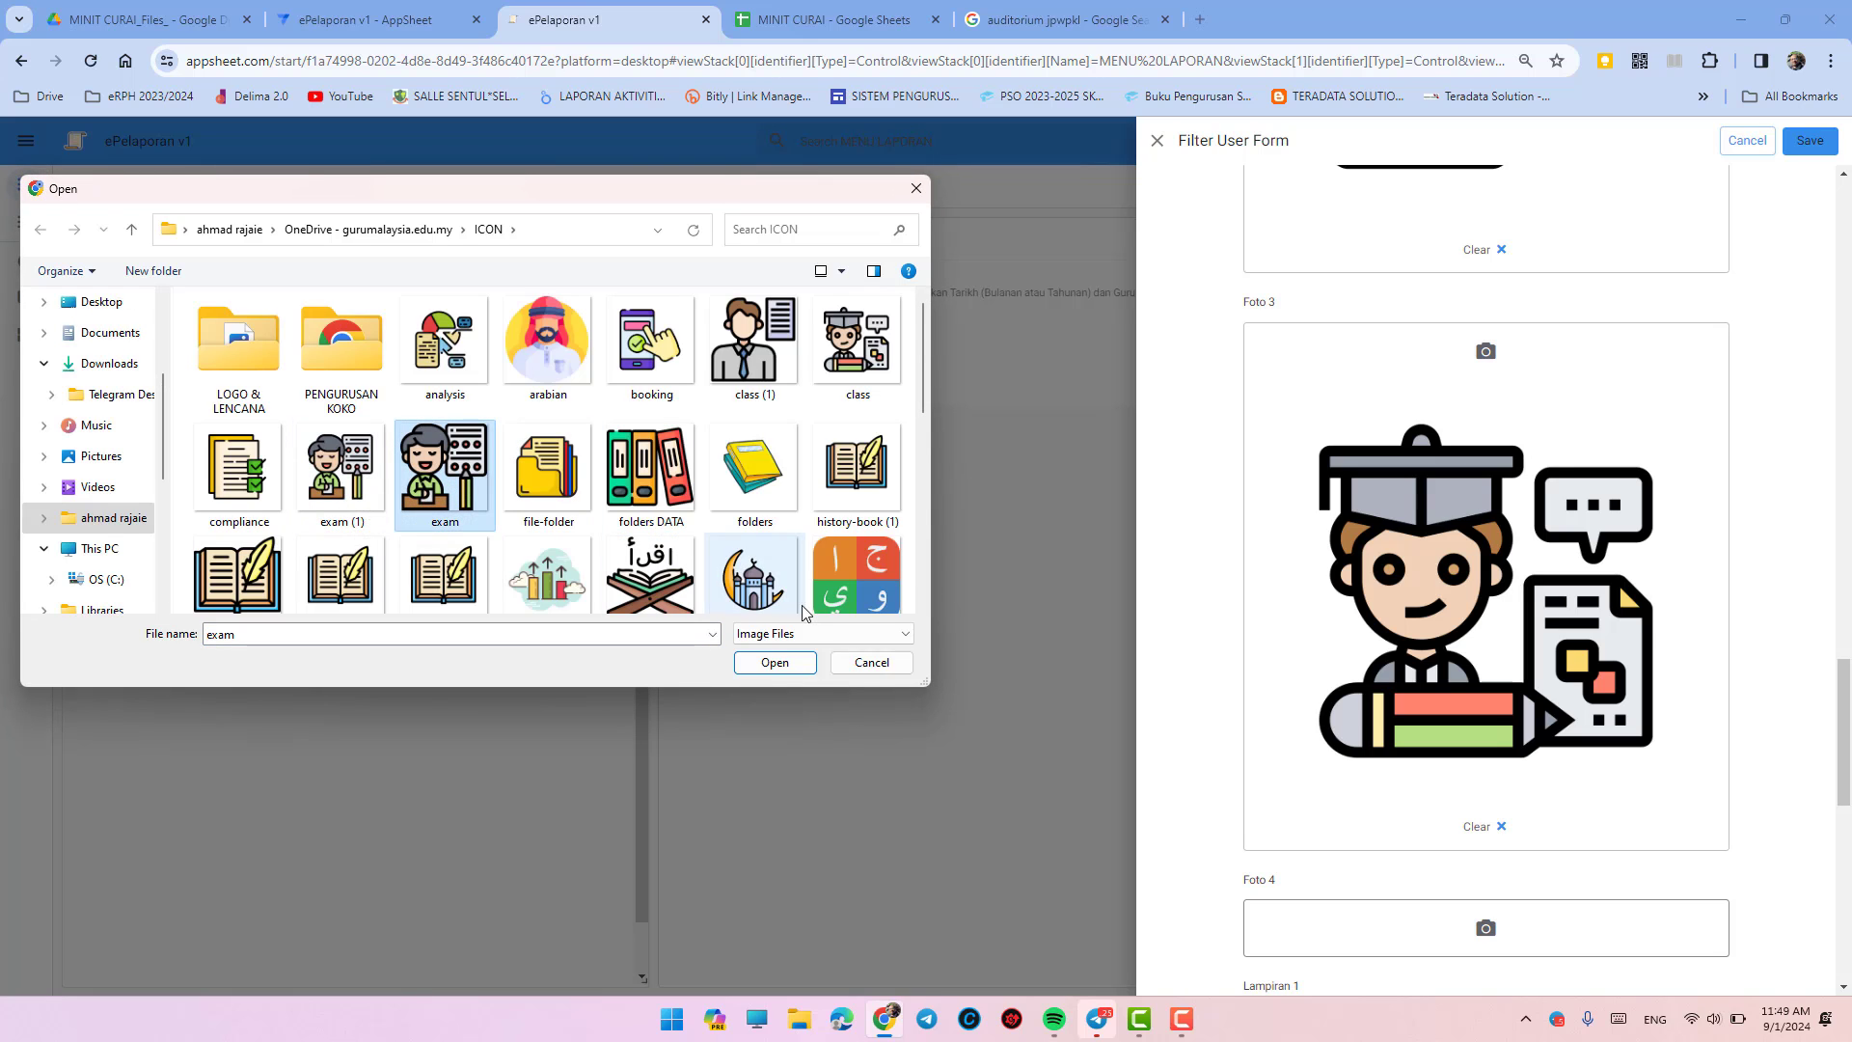
{"action": "left_click", "coordinate": [775, 663]}
{"action": "scroll", "coordinate": [1314, 675], "scroll_direction": "down", "scroll_amount": 13}
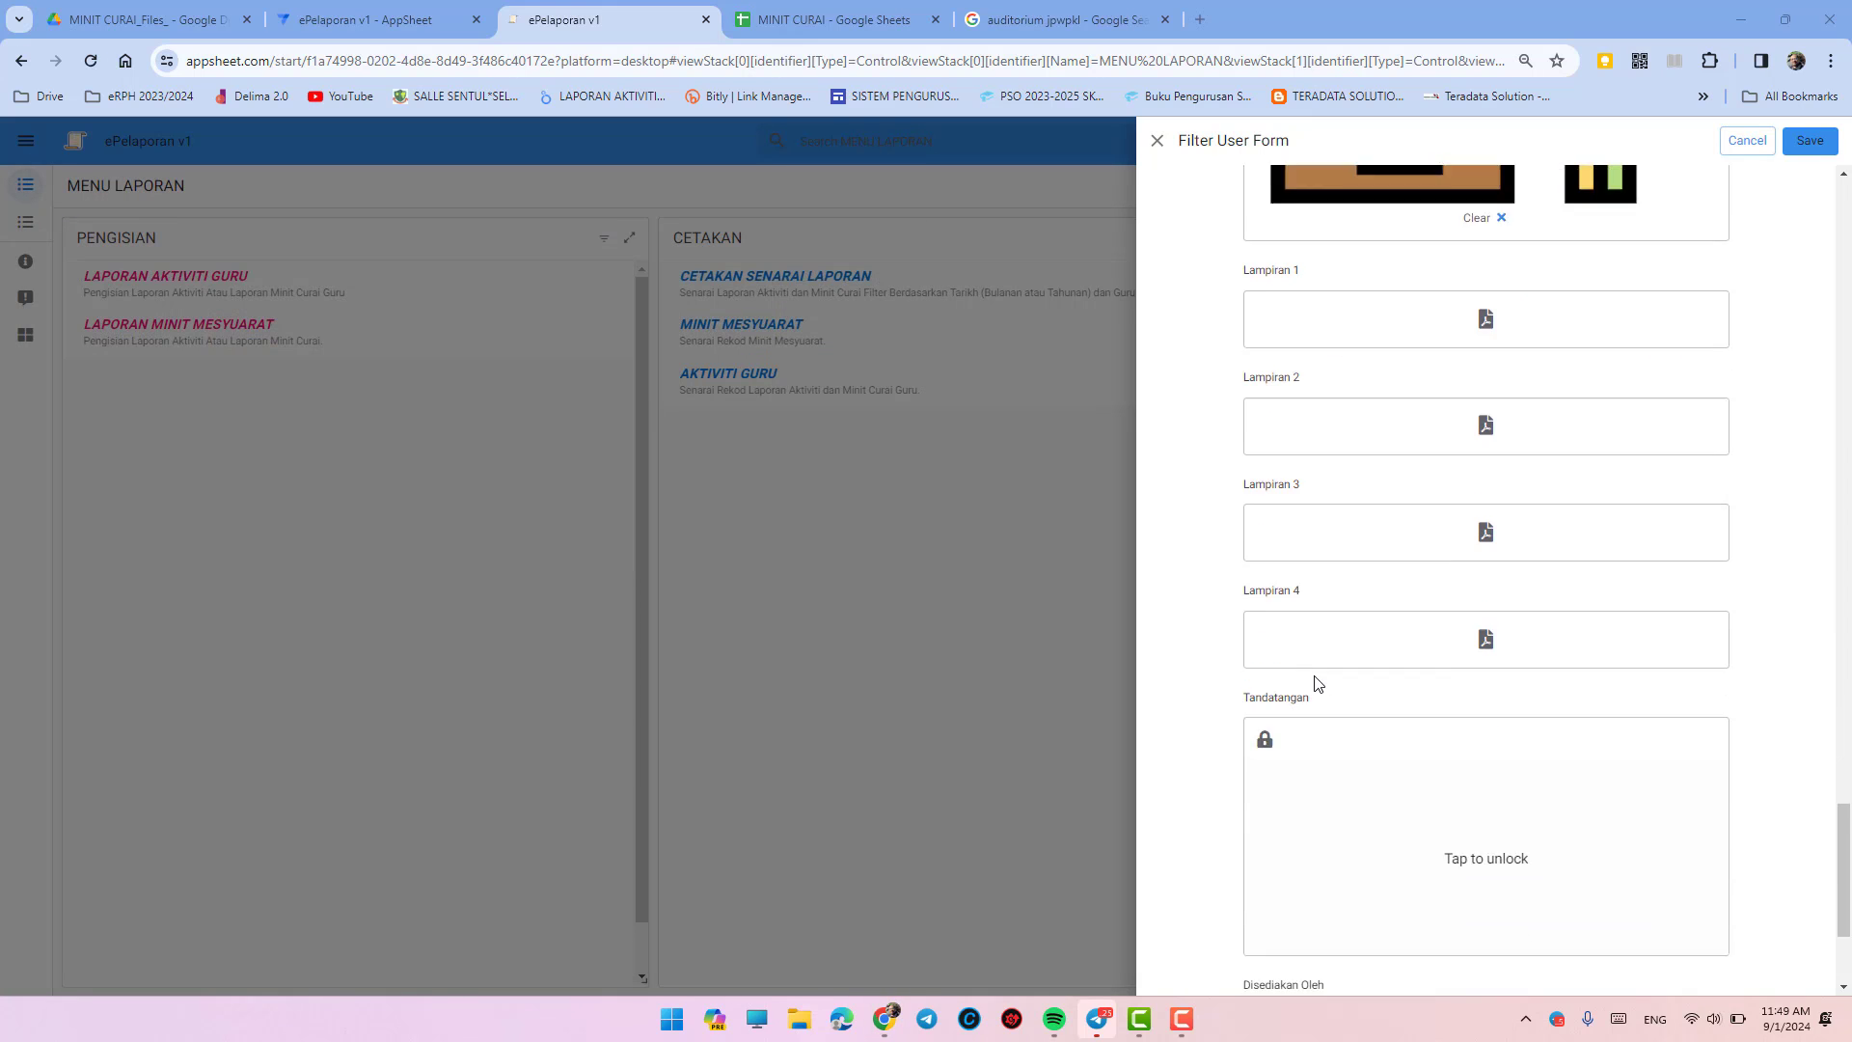
- Draw a signature in Tandatangan and choose the preparer in Disediakan Oleh
{"action": "scroll", "coordinate": [1377, 579], "scroll_direction": "down", "scroll_amount": 2}
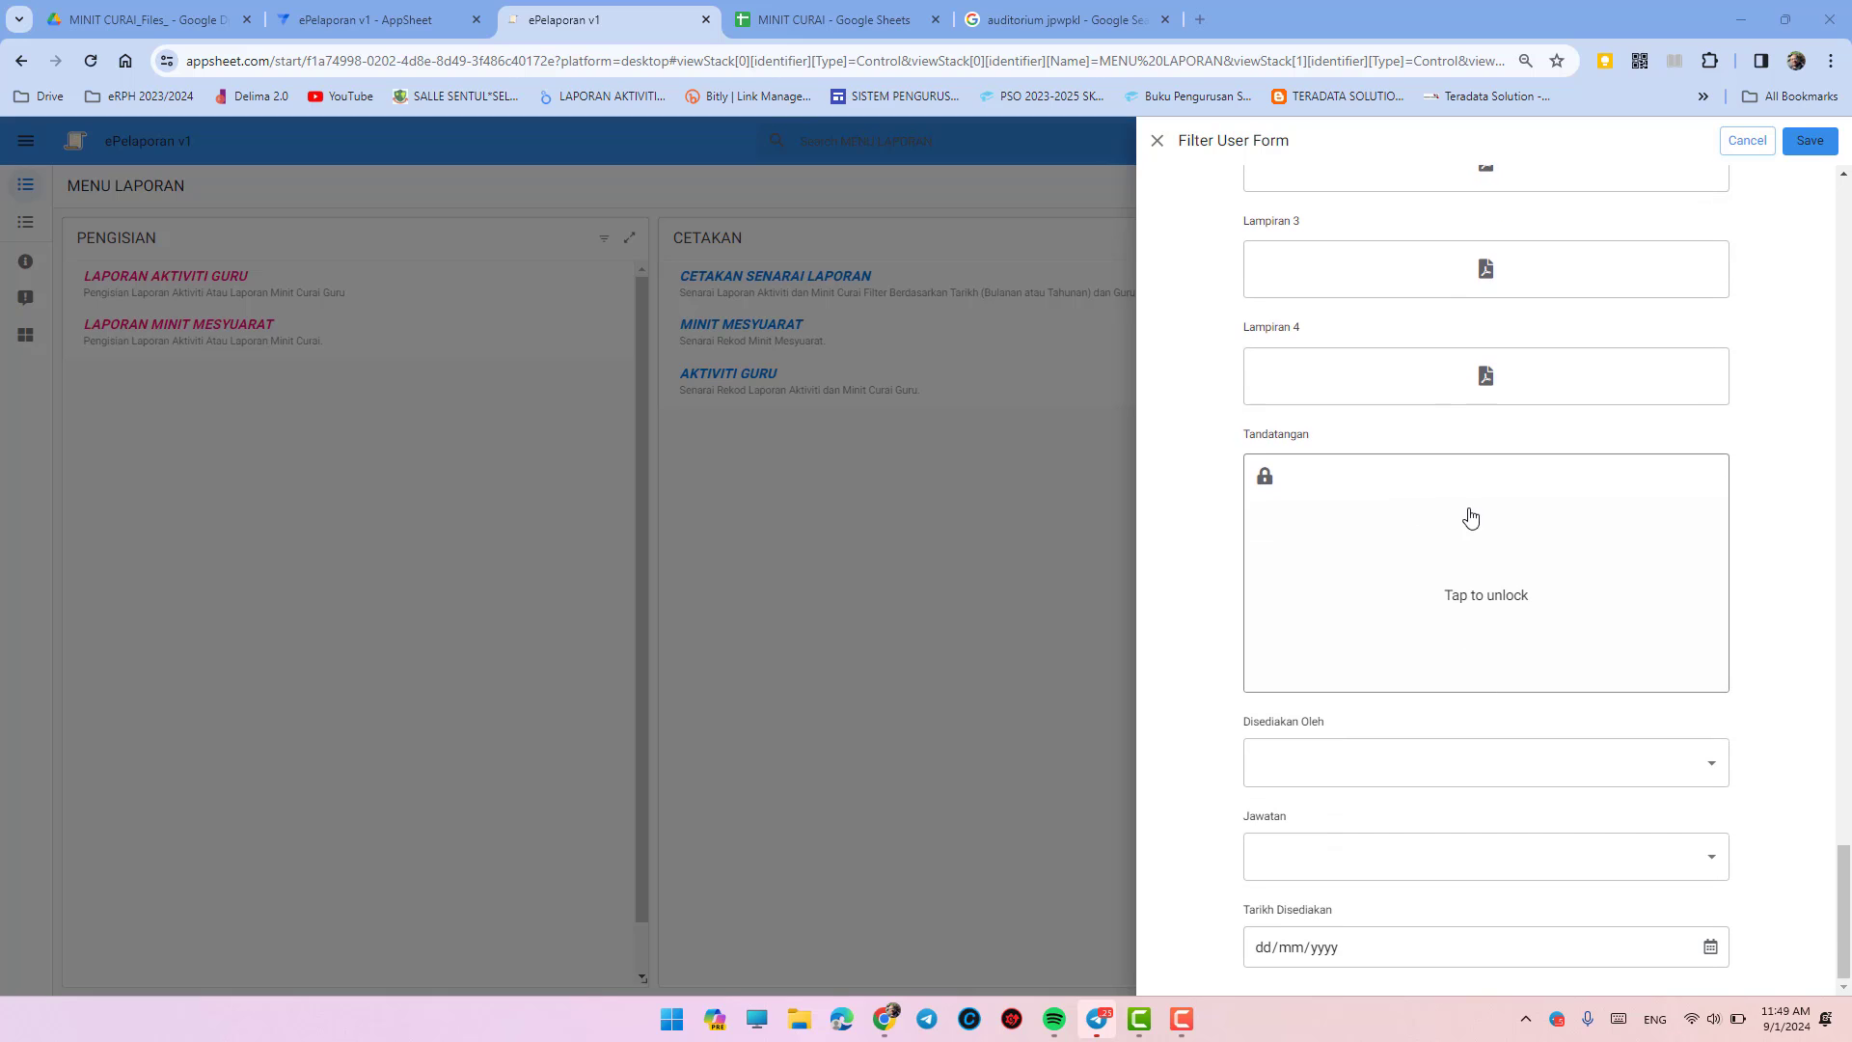
{"action": "left_click", "coordinate": [1471, 575]}
{"action": "mouse_move", "coordinate": [1447, 606]}
{"action": "left_mouse_down"}
{"action": "mouse_move", "coordinate": [1503, 567]}
{"action": "mouse_move", "coordinate": [1599, 615]}
{"action": "left_mouse_up"}
{"action": "left_click", "coordinate": [1357, 778]}
{"action": "left_click", "coordinate": [1334, 822]}
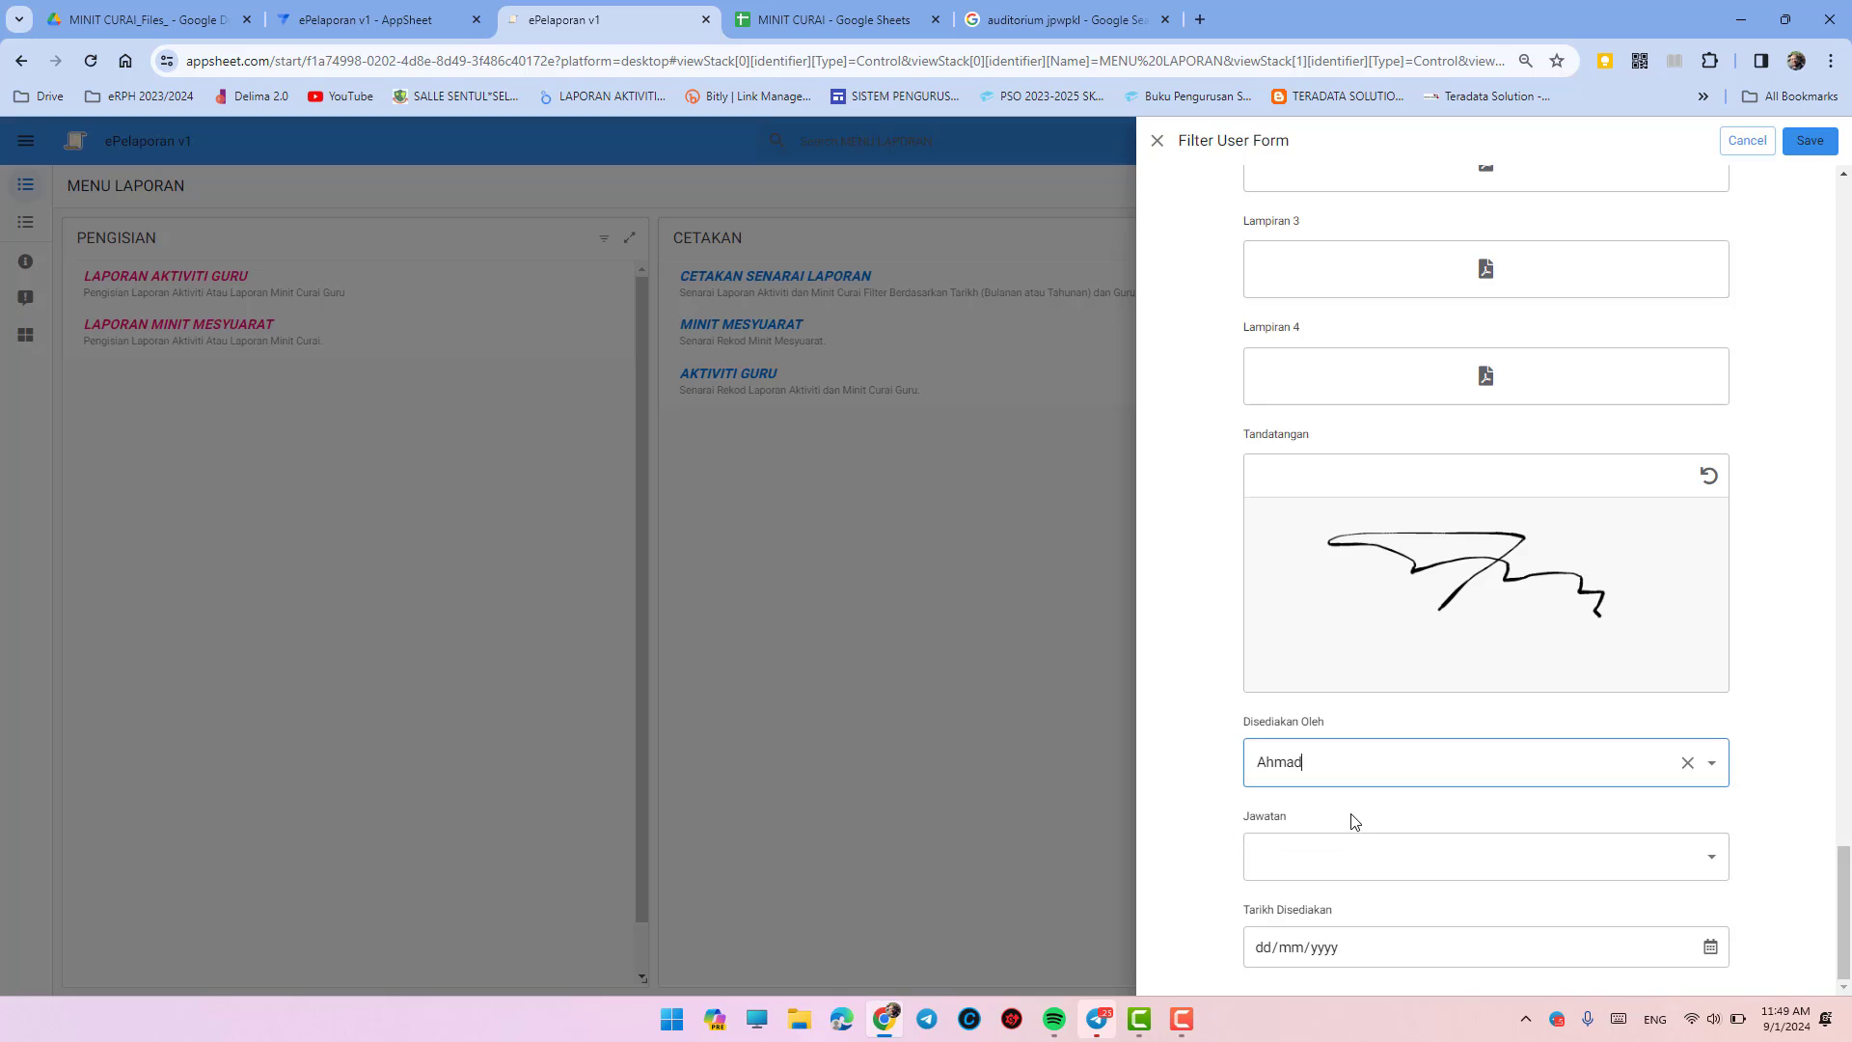
- Add 'Setiausaha Kurikulum' as the Jawatan position
{"action": "left_click", "coordinate": [1368, 849]}
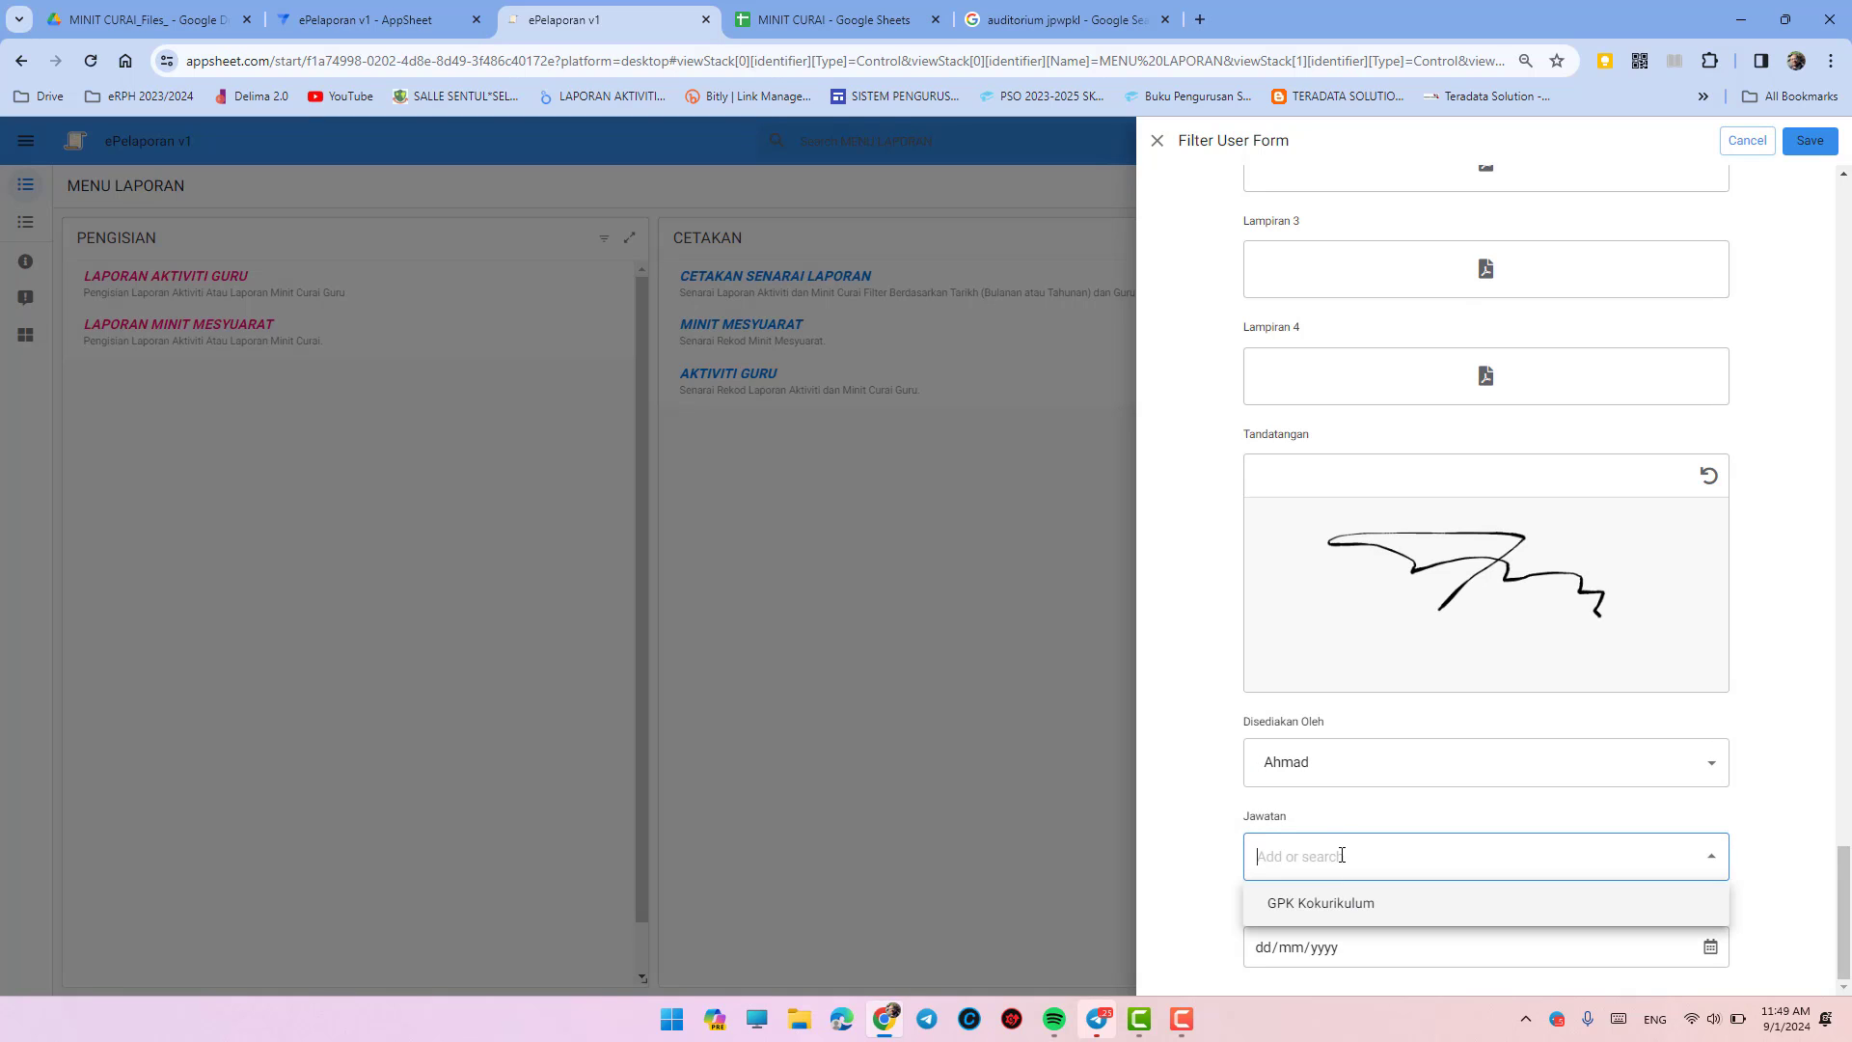
{"action": "type", "text": "Seti"}
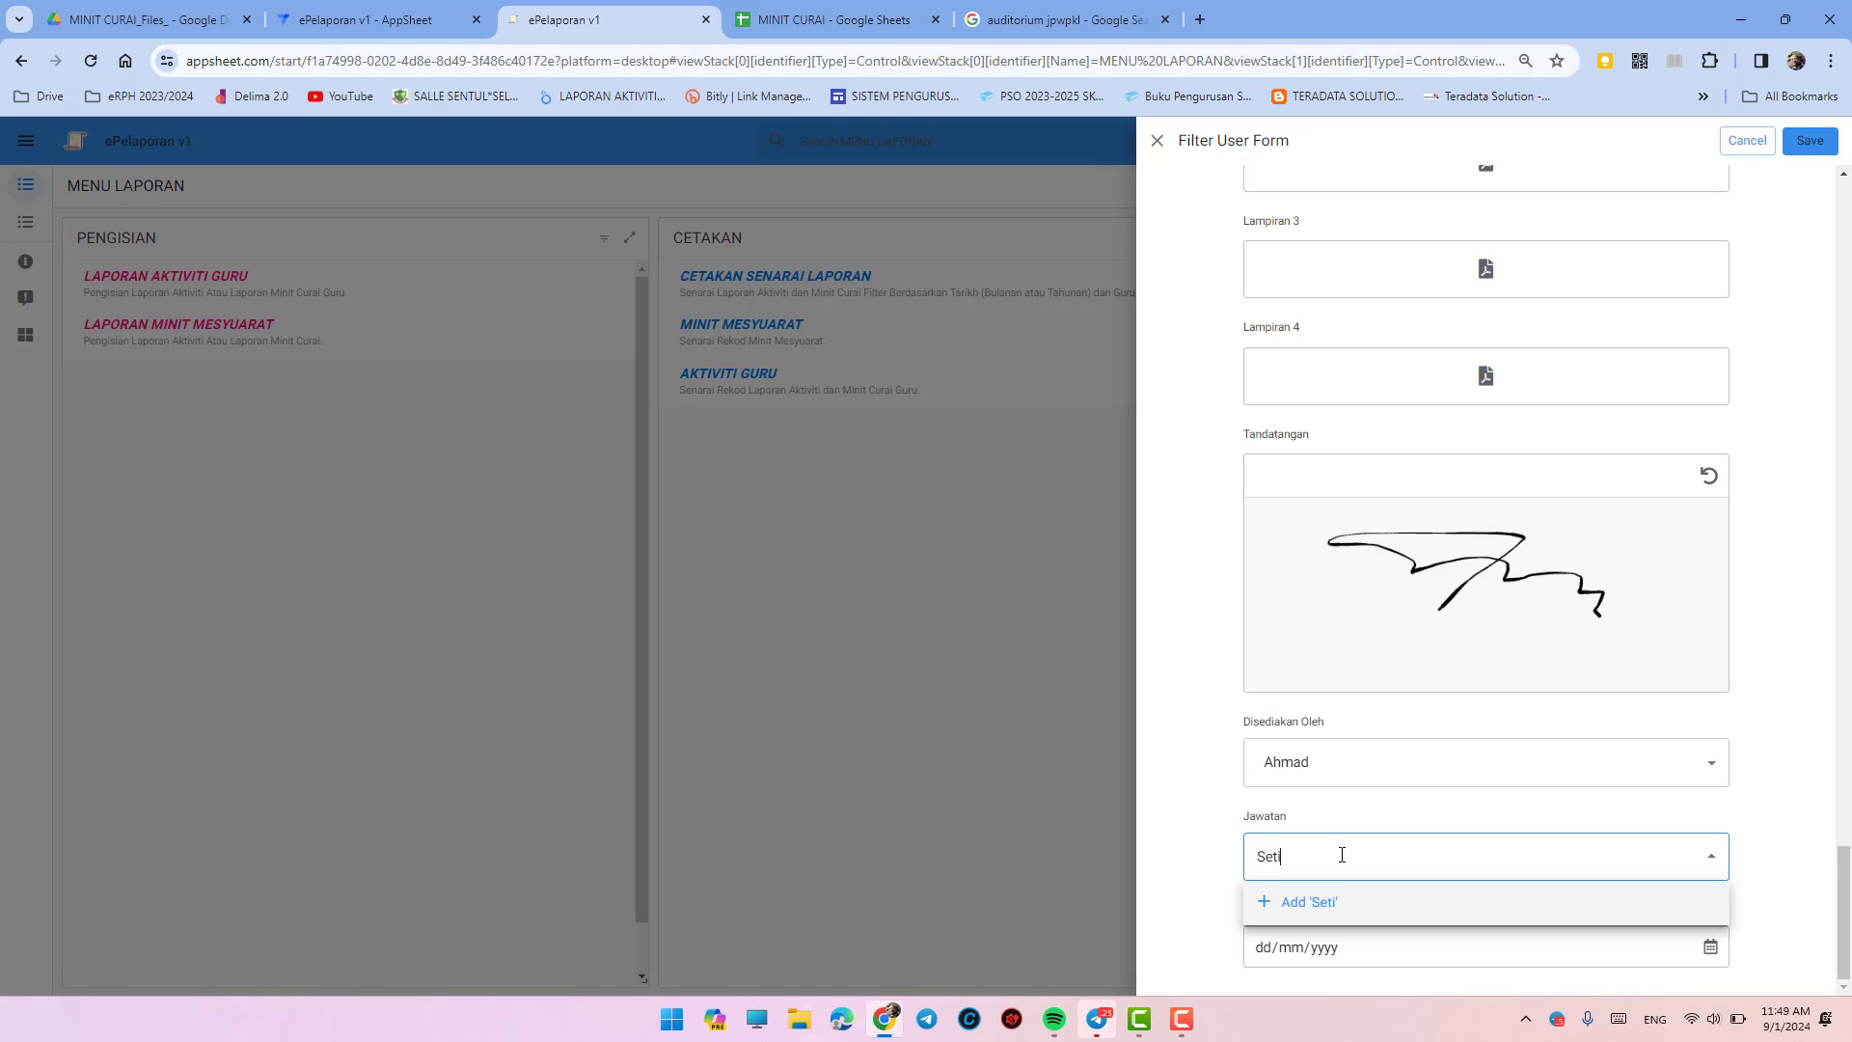
{"action": "type", "text": "ausaha Kurikulum"}
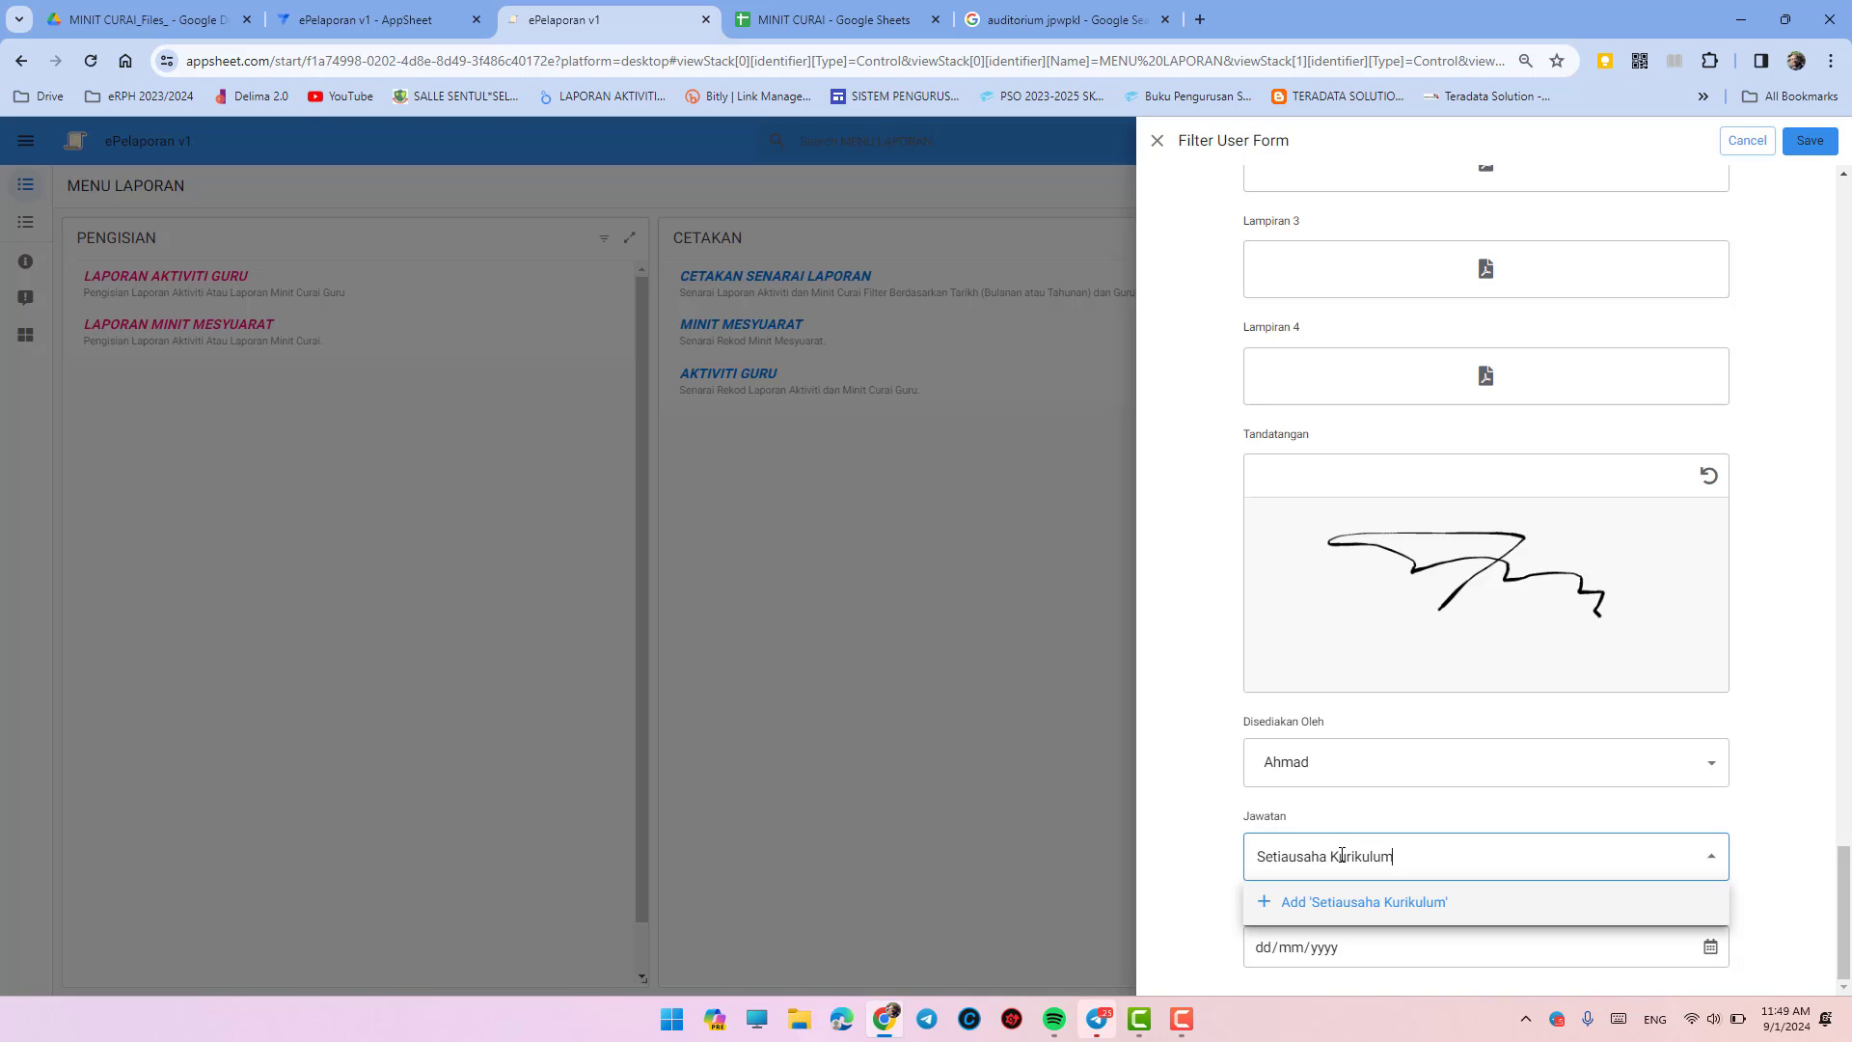
{"action": "left_click", "coordinate": [1351, 902]}
- Set Tarikh Disediakan to today, 09/01/2024, and save the form
{"action": "left_click", "coordinate": [1356, 955]}
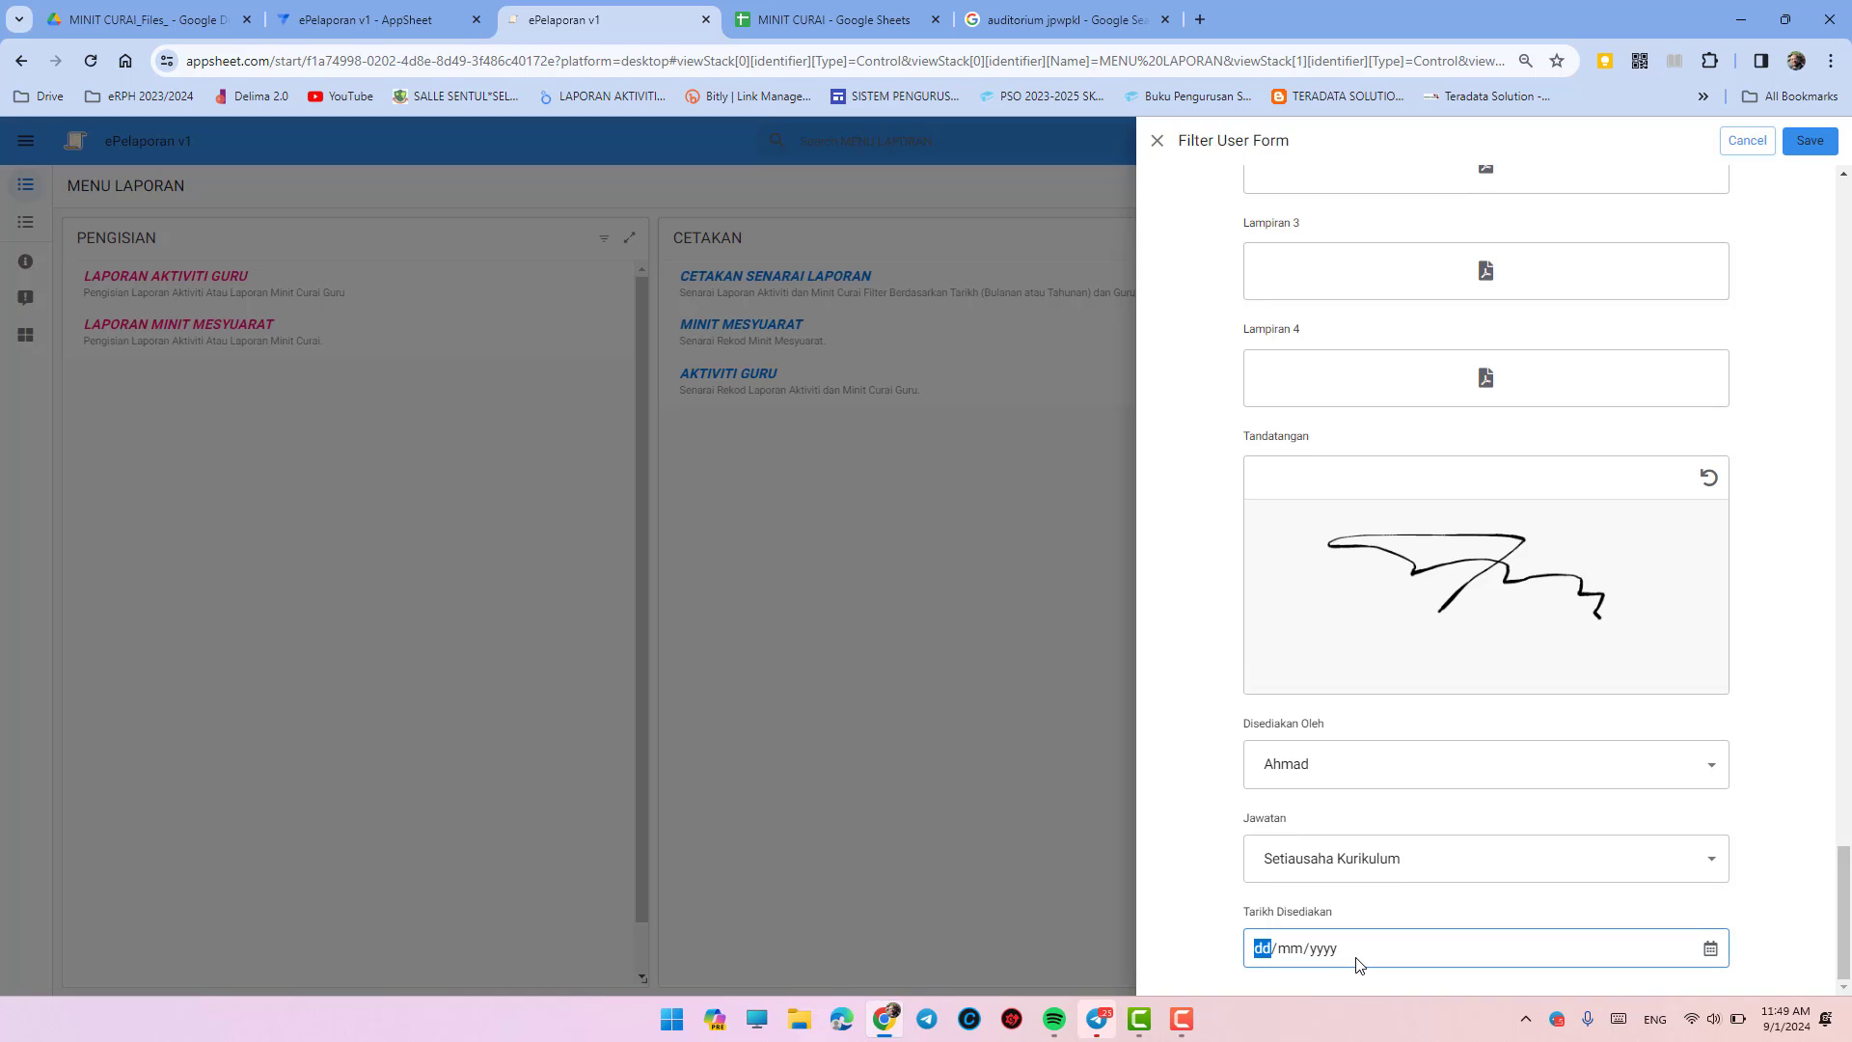
{"action": "left_click", "coordinate": [1713, 951]}
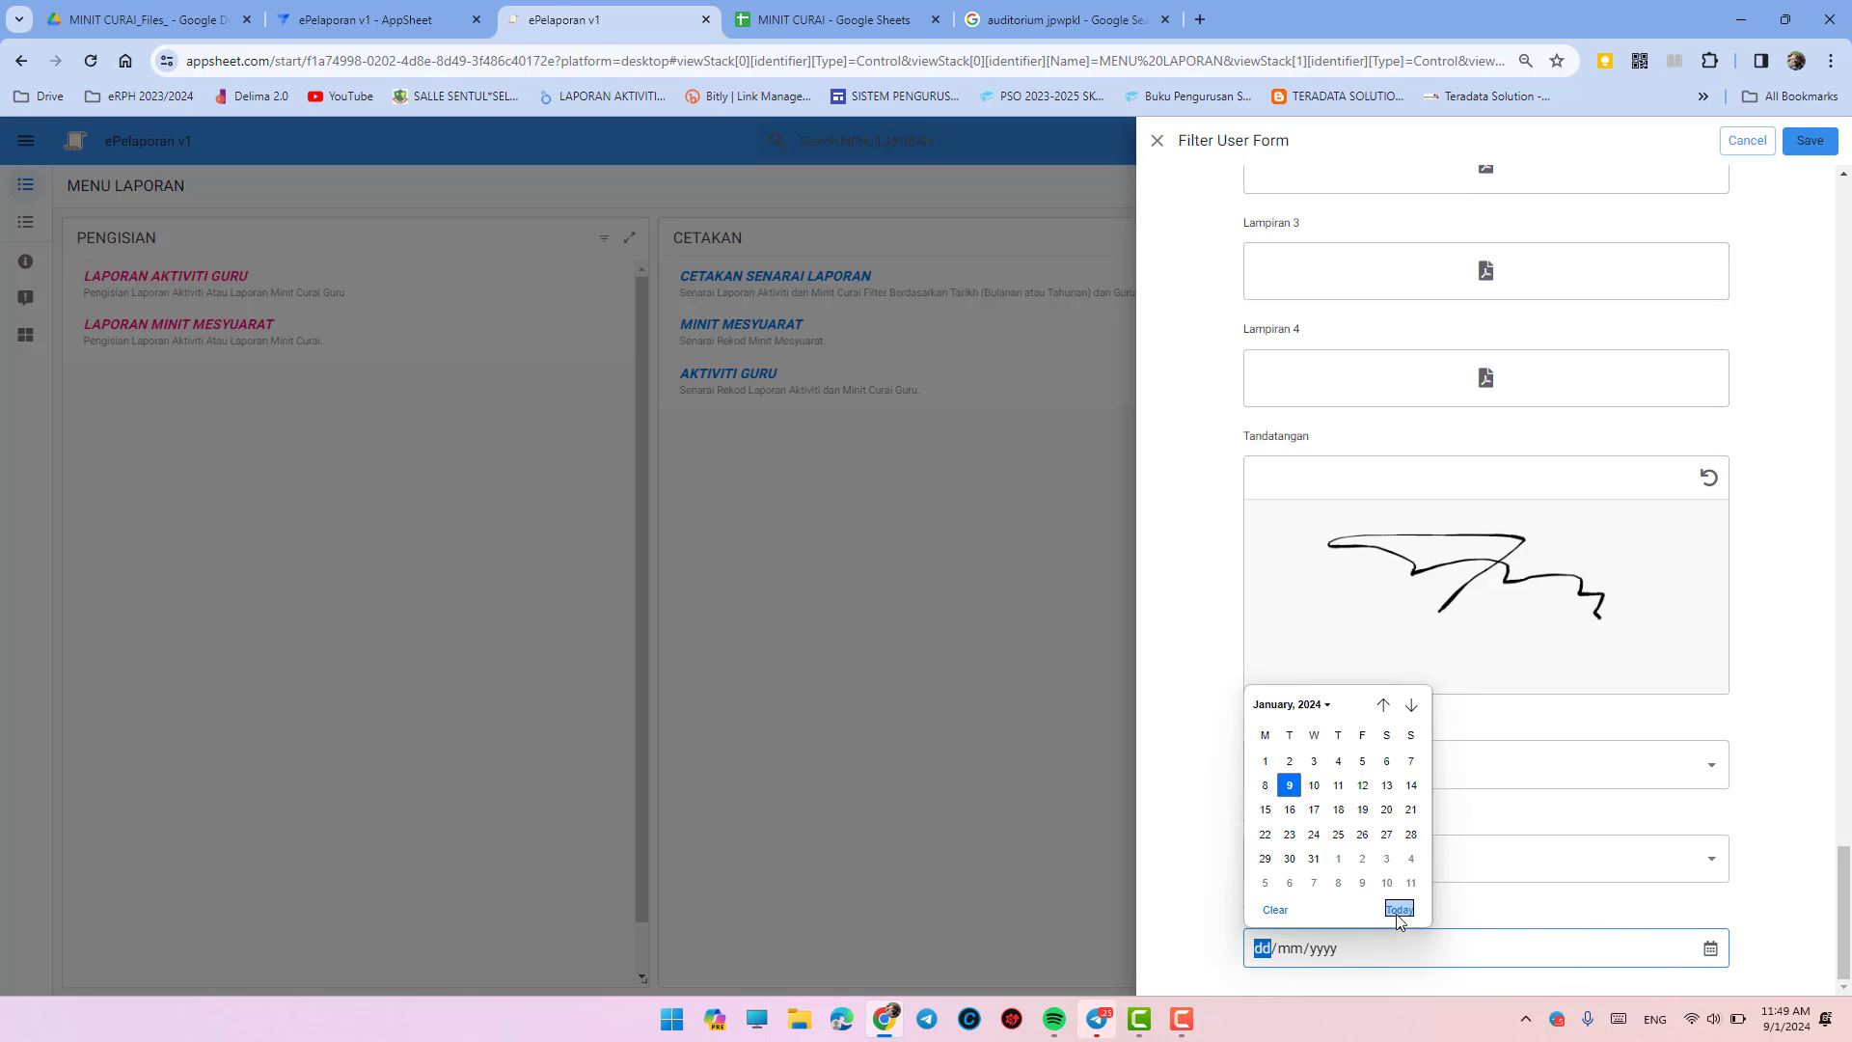
{"action": "left_click", "coordinate": [1399, 906]}
{"action": "left_click", "coordinate": [1810, 141]}
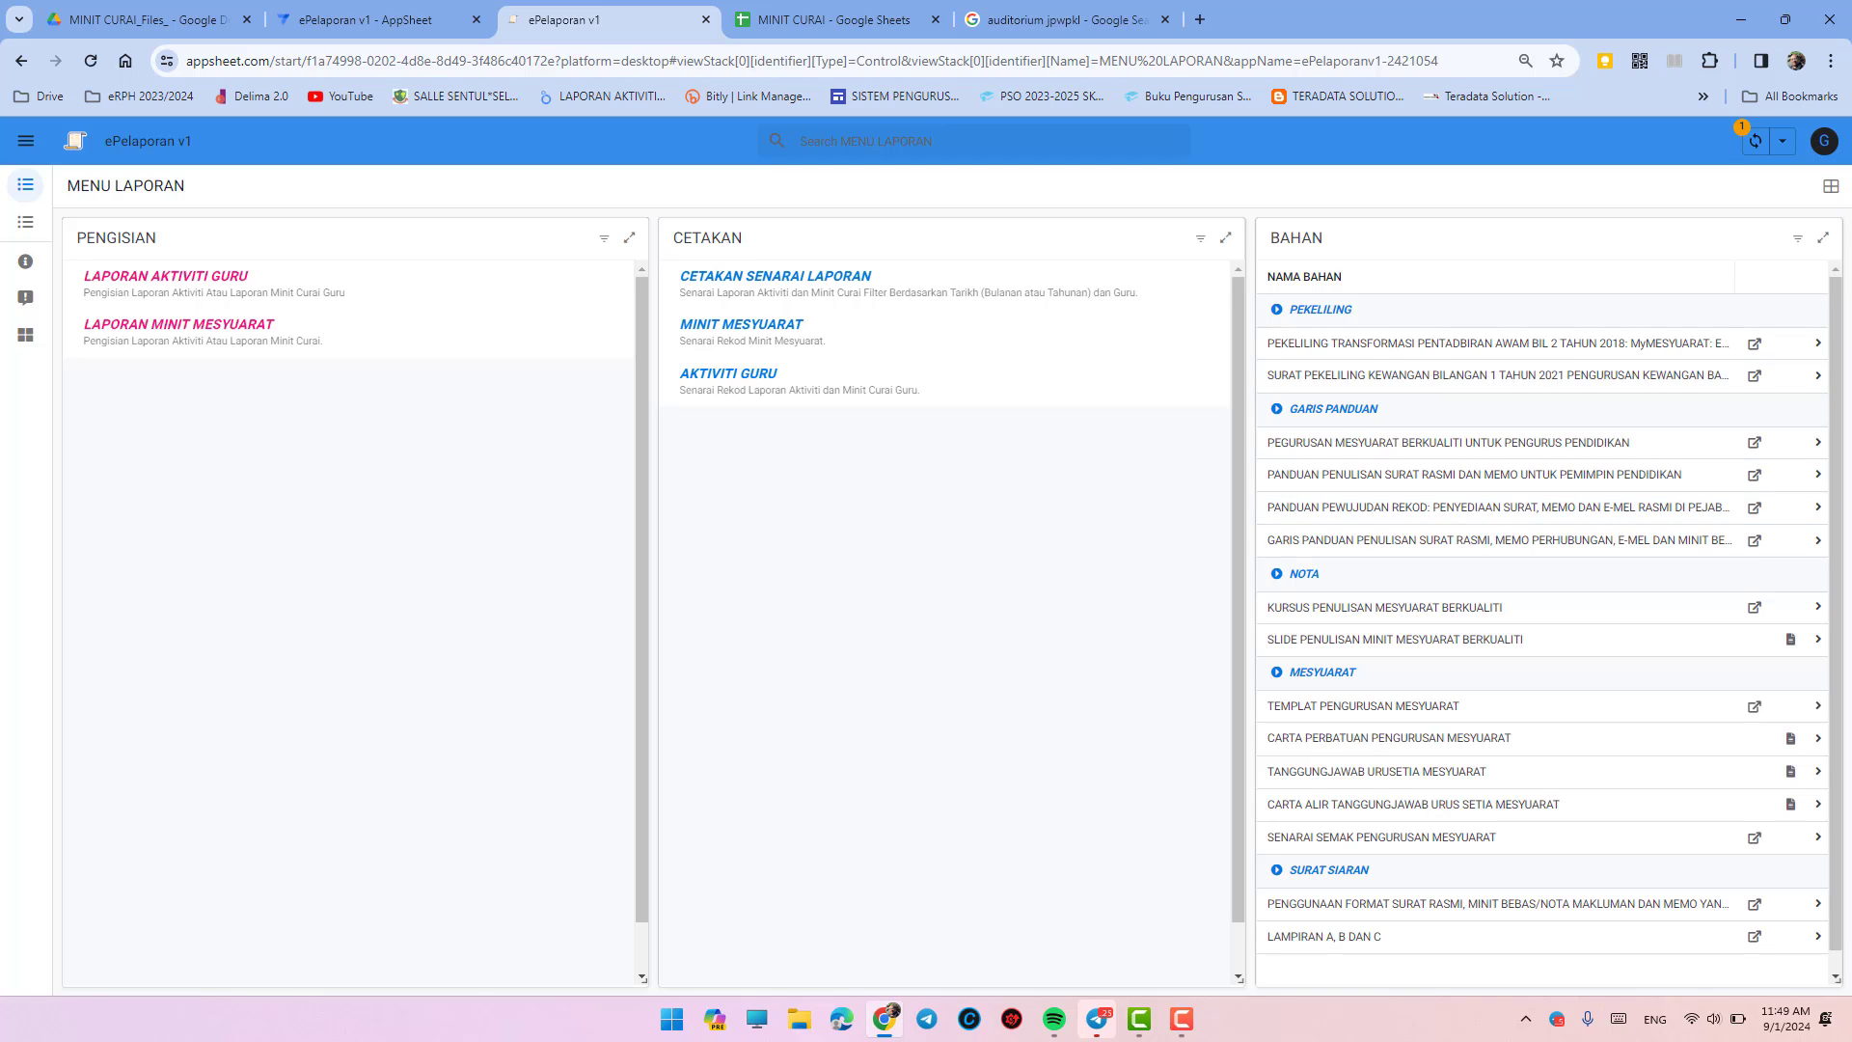
- Open the TAKLIMAT PELAKSANAAN UASA 2023-2024 record from the AKTIVITI GURU chart
{"action": "left_click", "coordinate": [843, 376]}
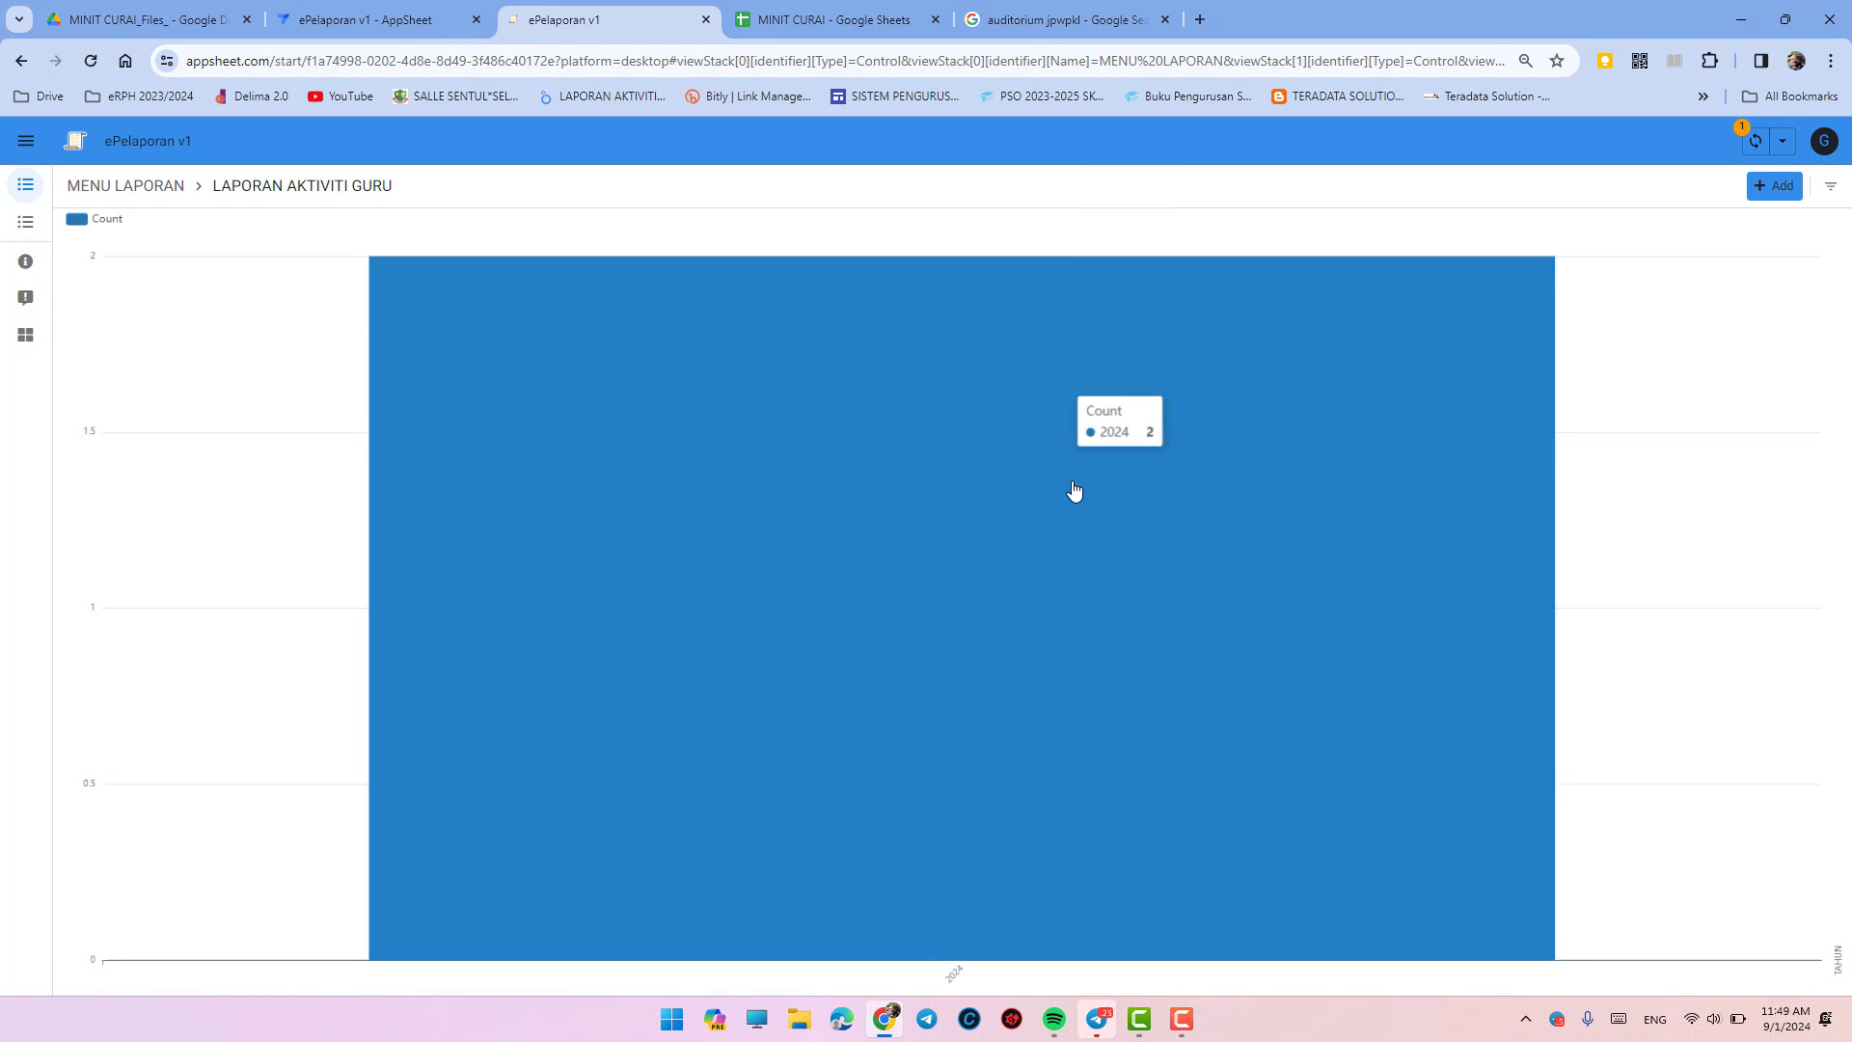
{"action": "left_click", "coordinate": [1076, 496]}
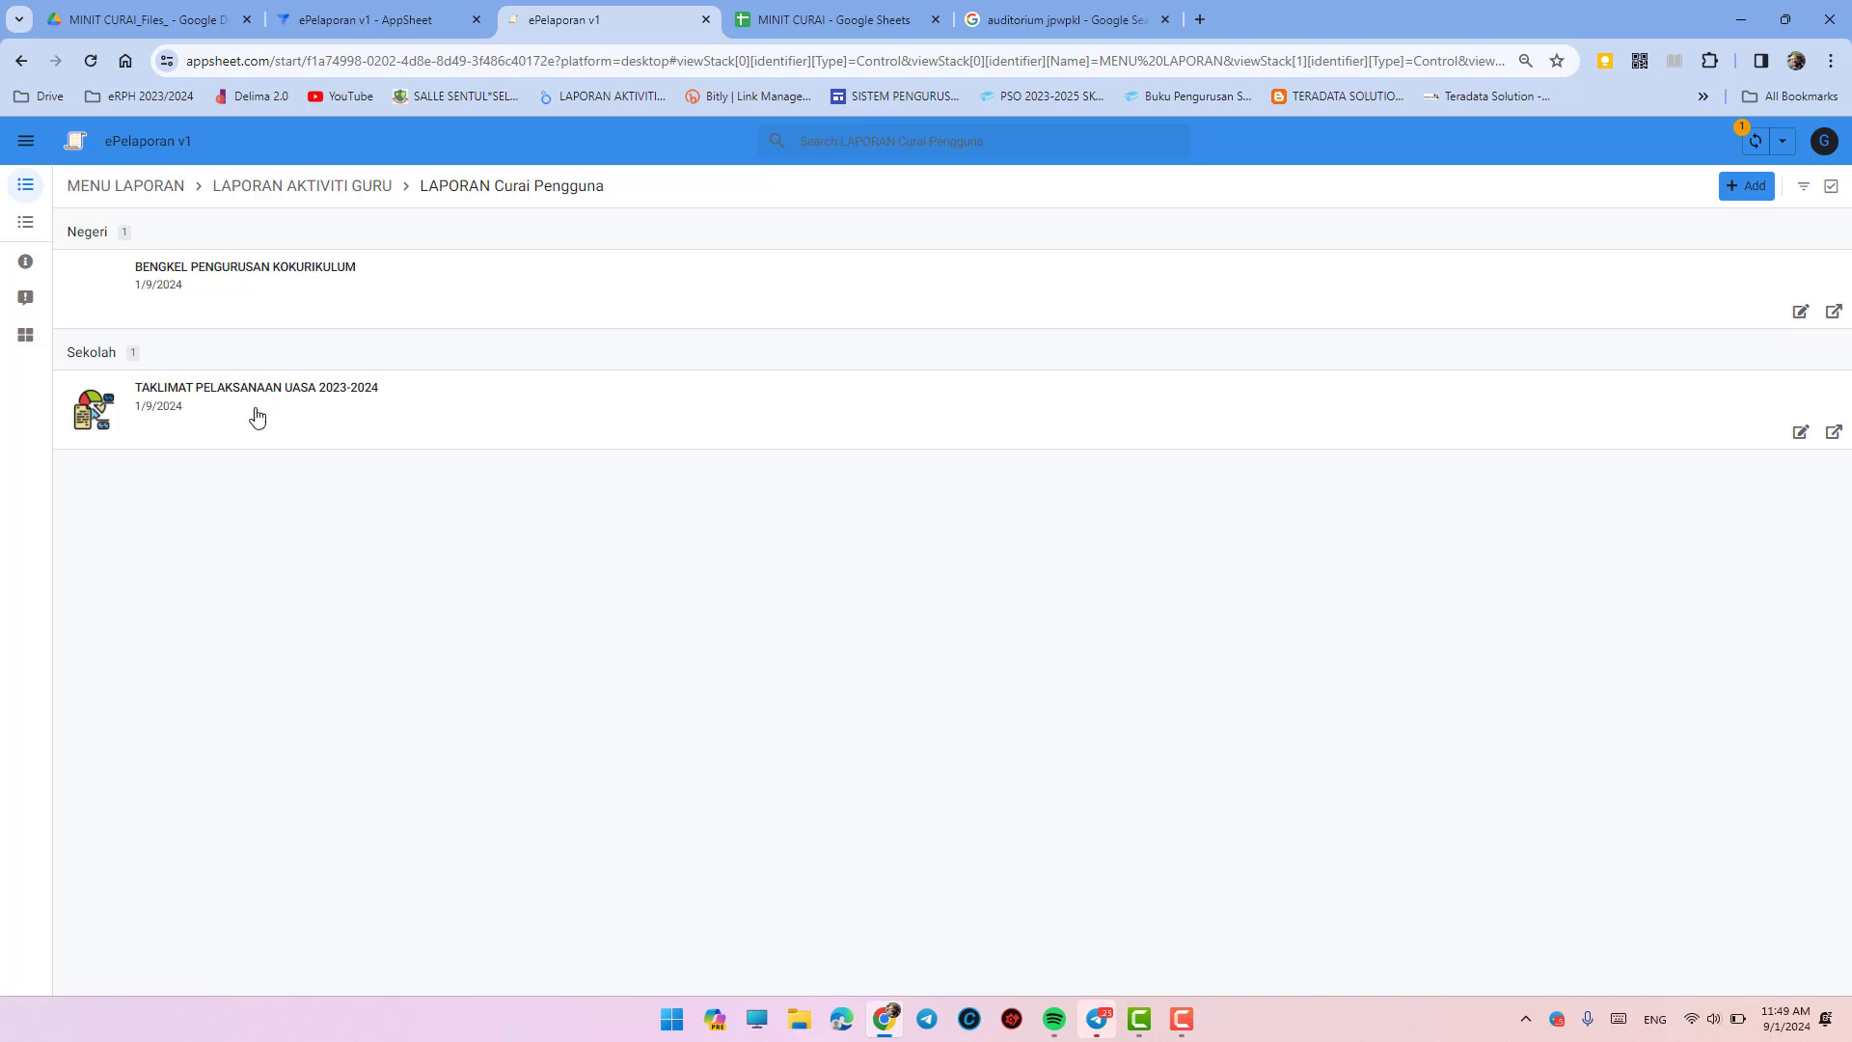
{"action": "left_click", "coordinate": [1332, 420]}
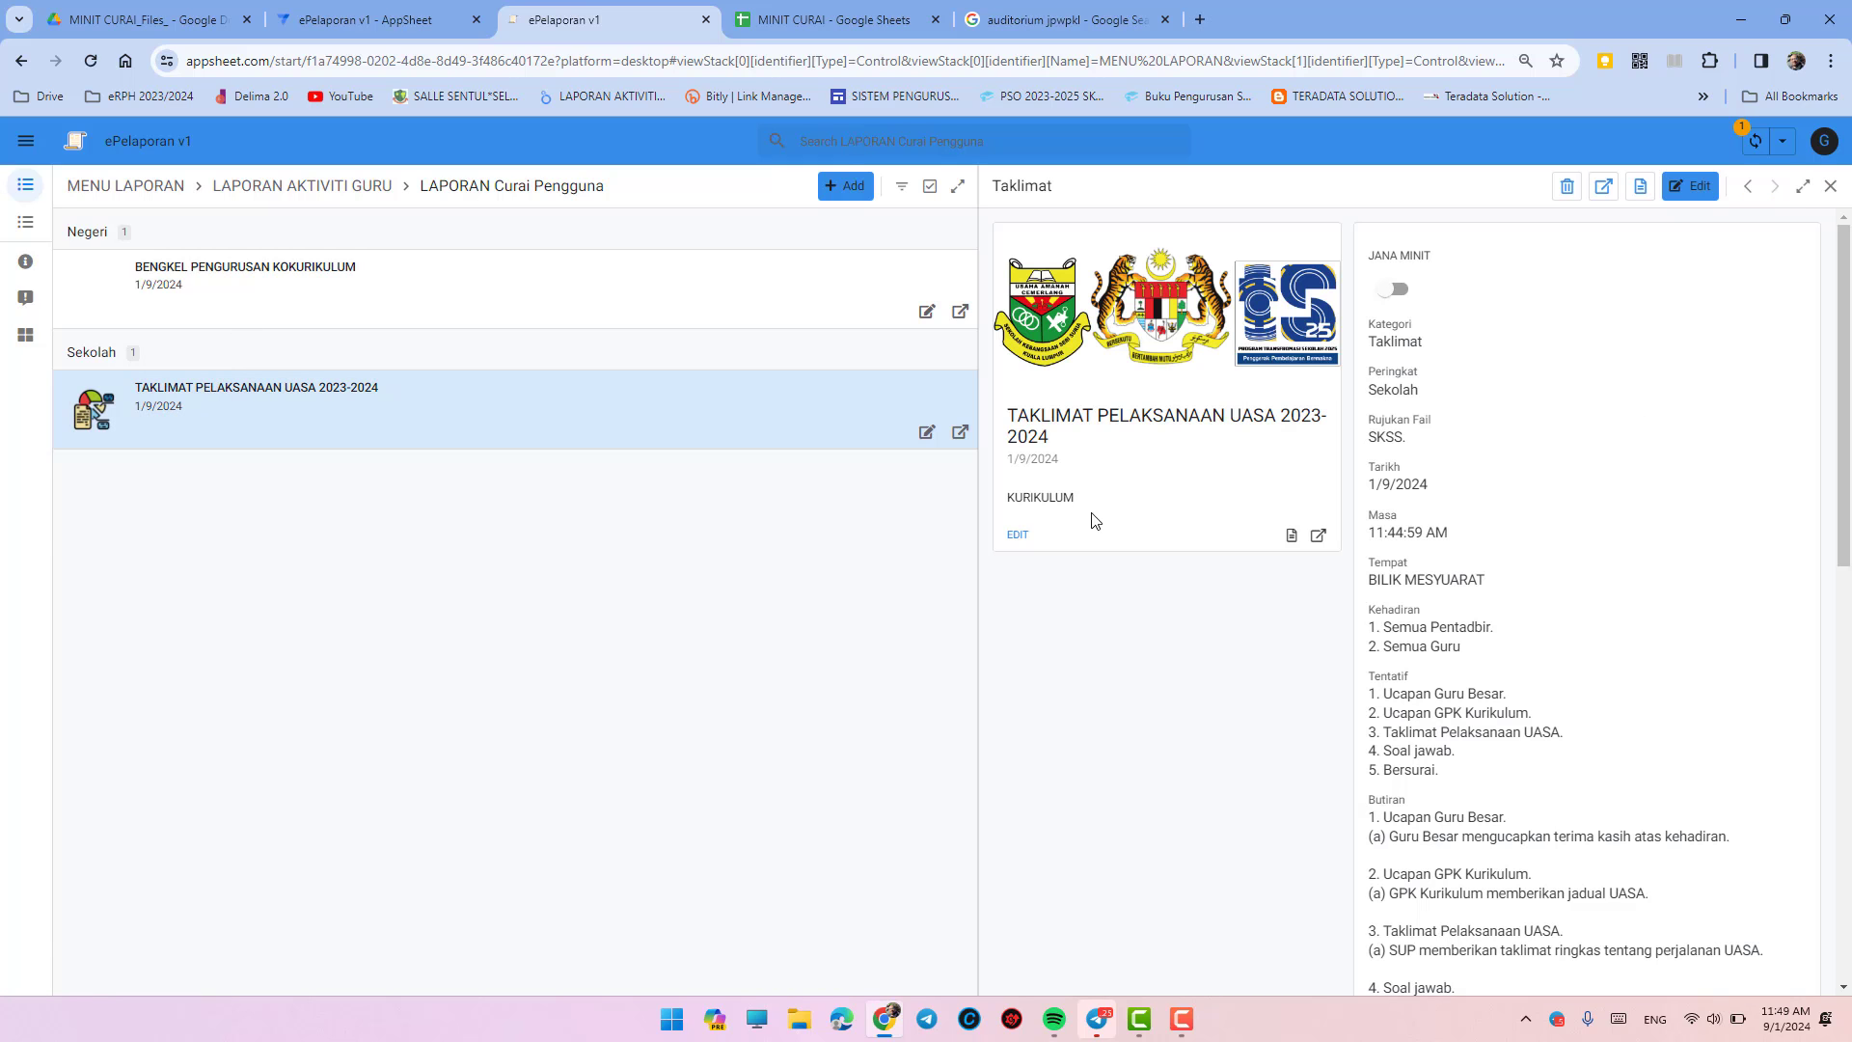
- Switch JANA MINIT on, sync the app, and open the record's Url File link
{"action": "left_click", "coordinate": [1392, 289]}
{"action": "left_click", "coordinate": [1756, 145]}
{"action": "left_click", "coordinate": [1318, 537]}
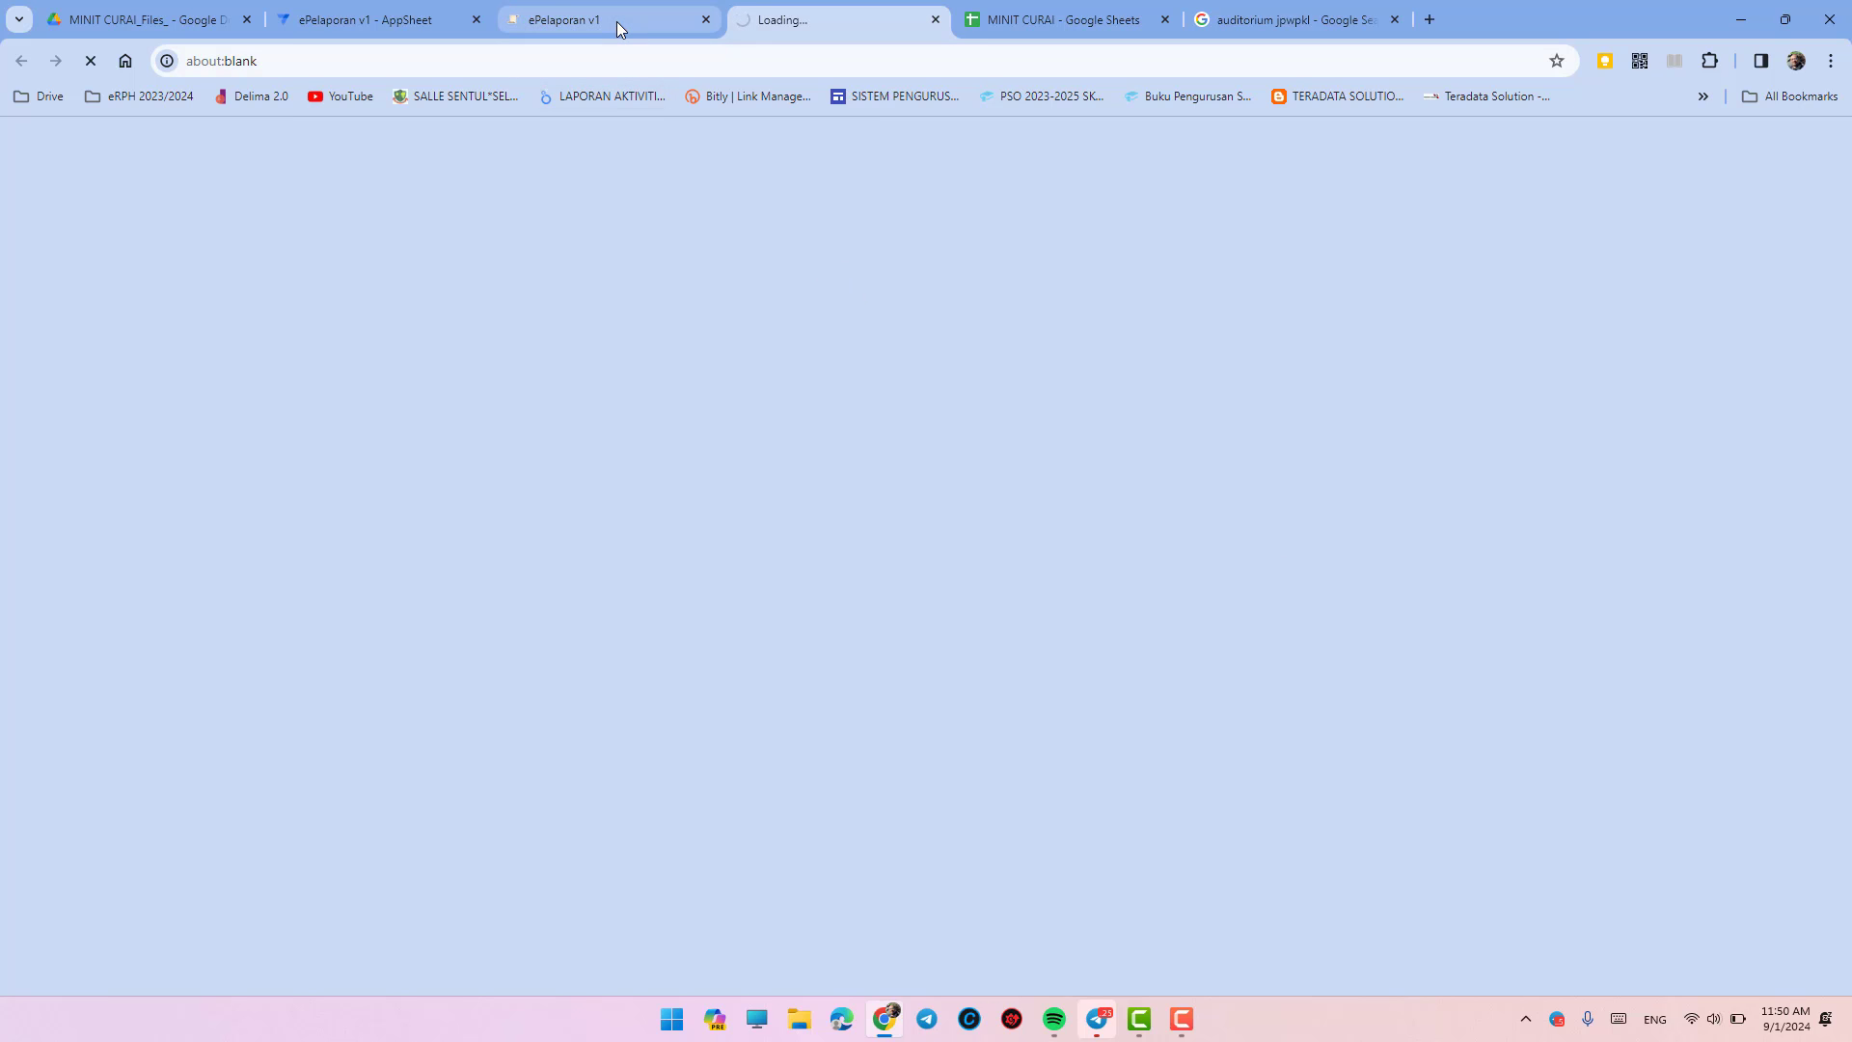
- Scroll through the three pages of the Taklimat minutes PDF
{"action": "mouse_move", "coordinate": [617, 21]}
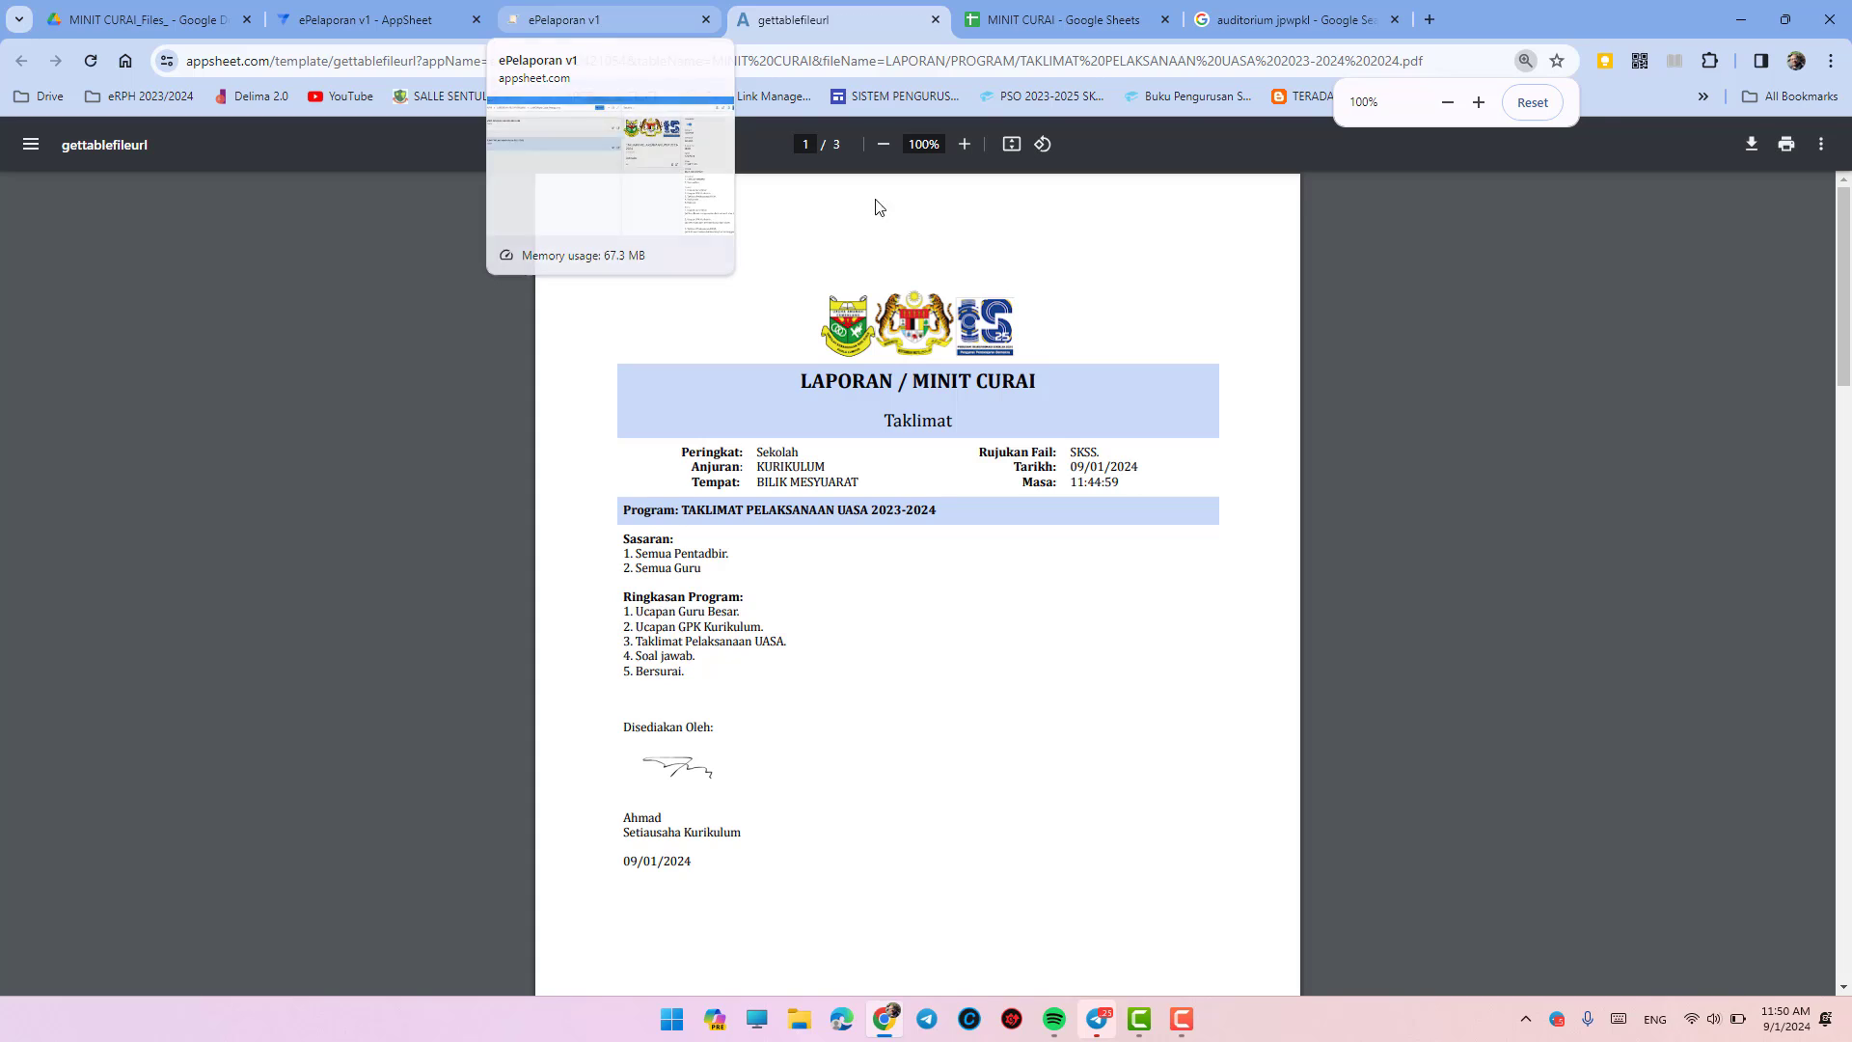
{"action": "scroll", "coordinate": [1035, 547], "scroll_direction": "down", "scroll_amount": 4}
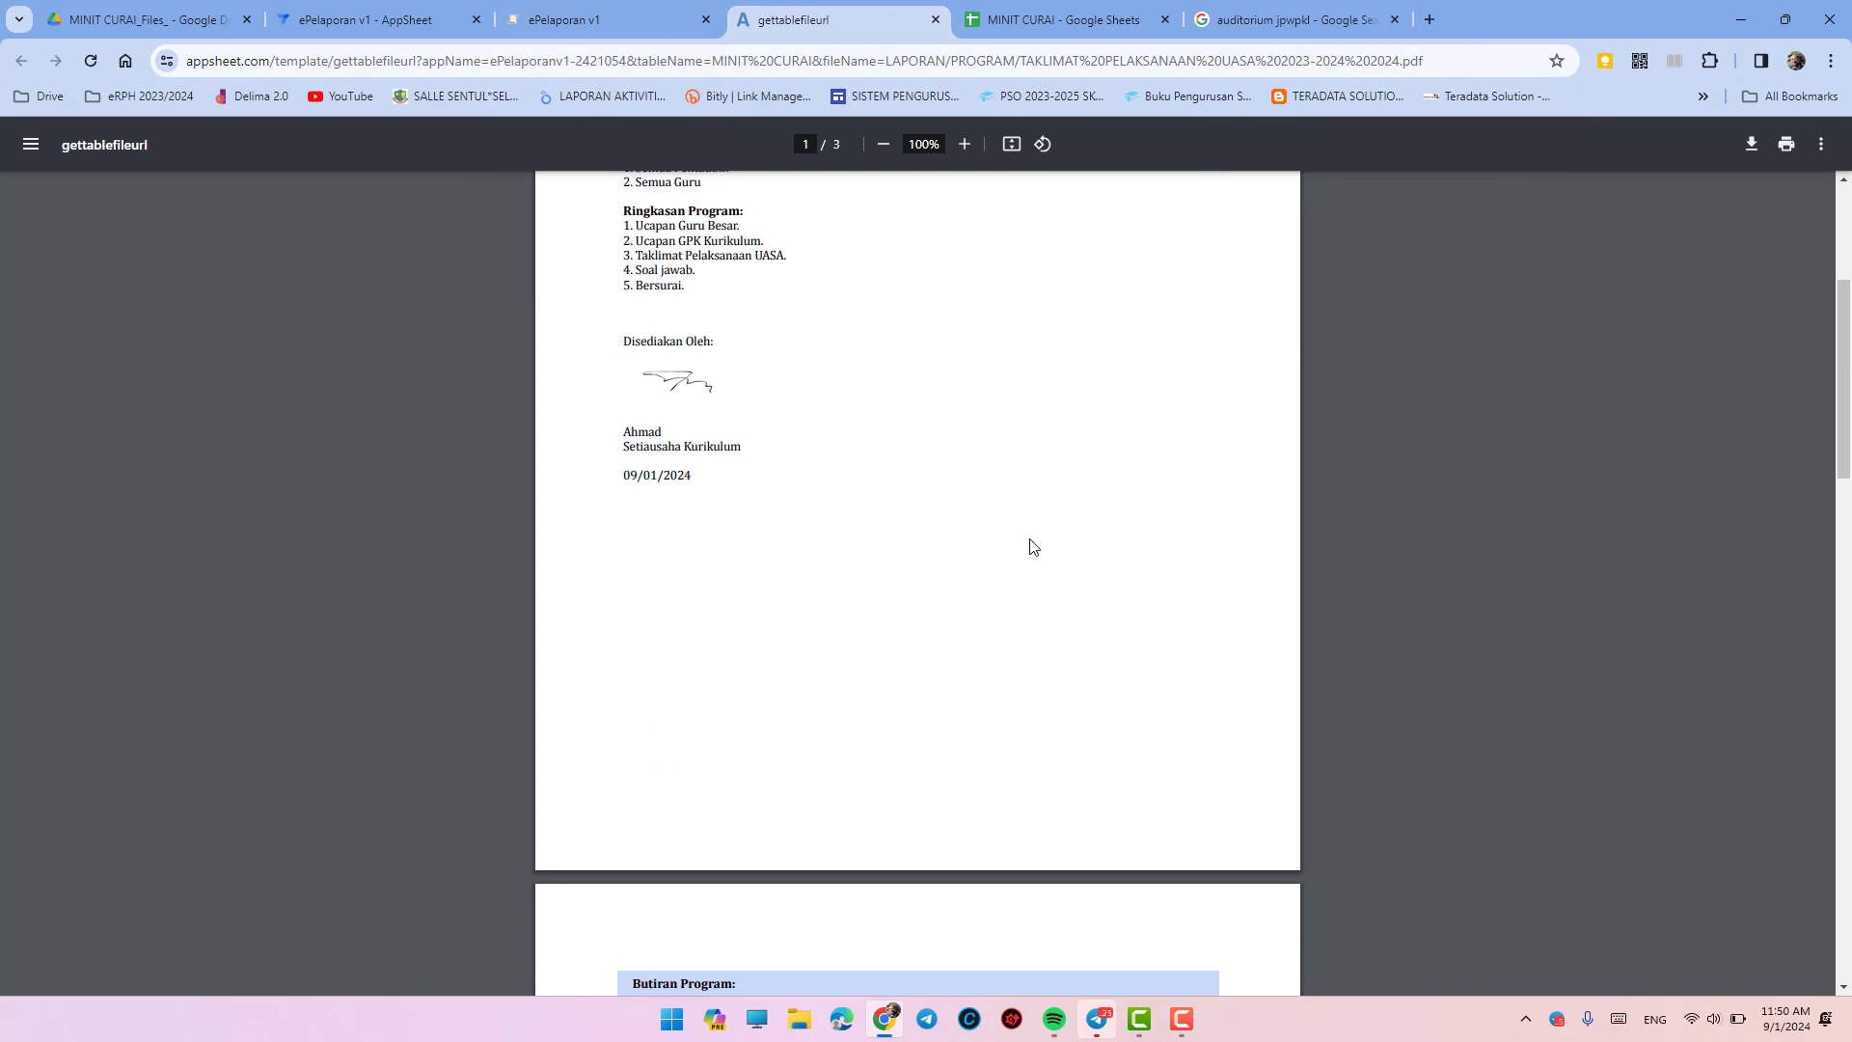
{"action": "scroll", "coordinate": [1035, 547], "scroll_direction": "down", "scroll_amount": 8}
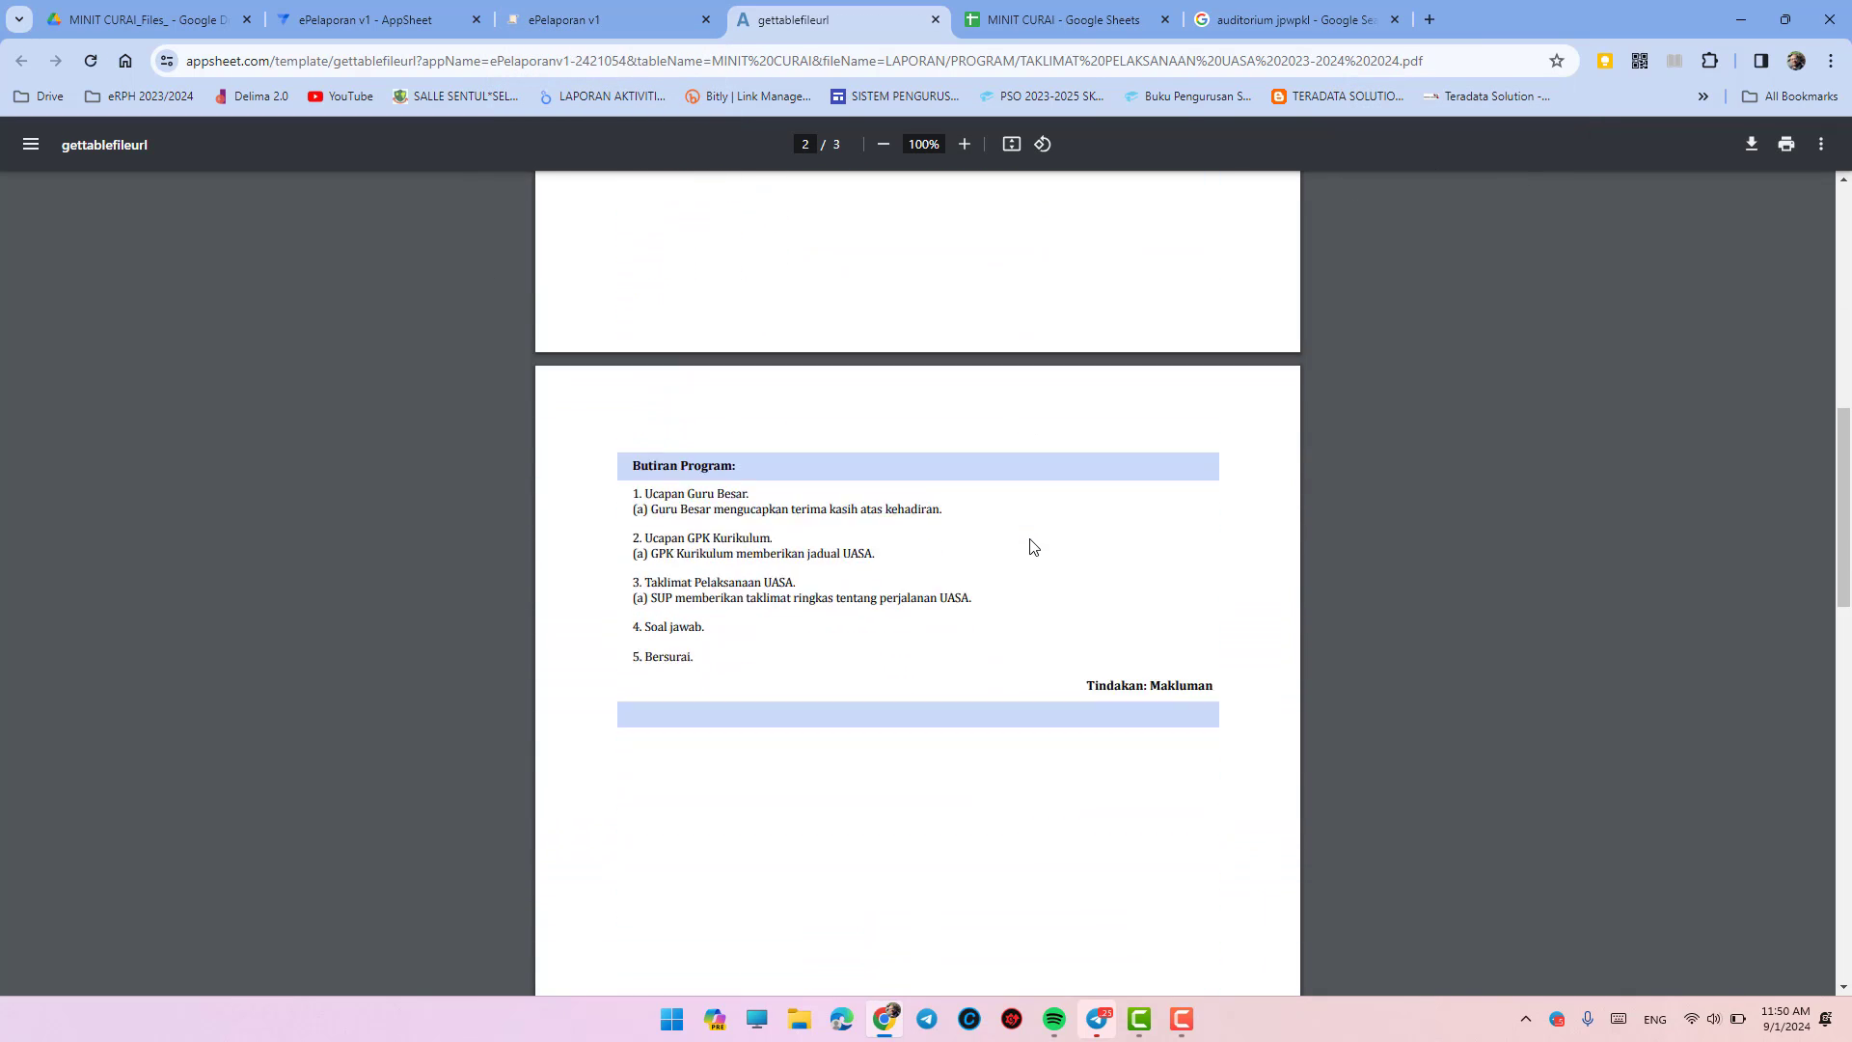
{"action": "scroll", "coordinate": [1034, 547], "scroll_direction": "down", "scroll_amount": 15}
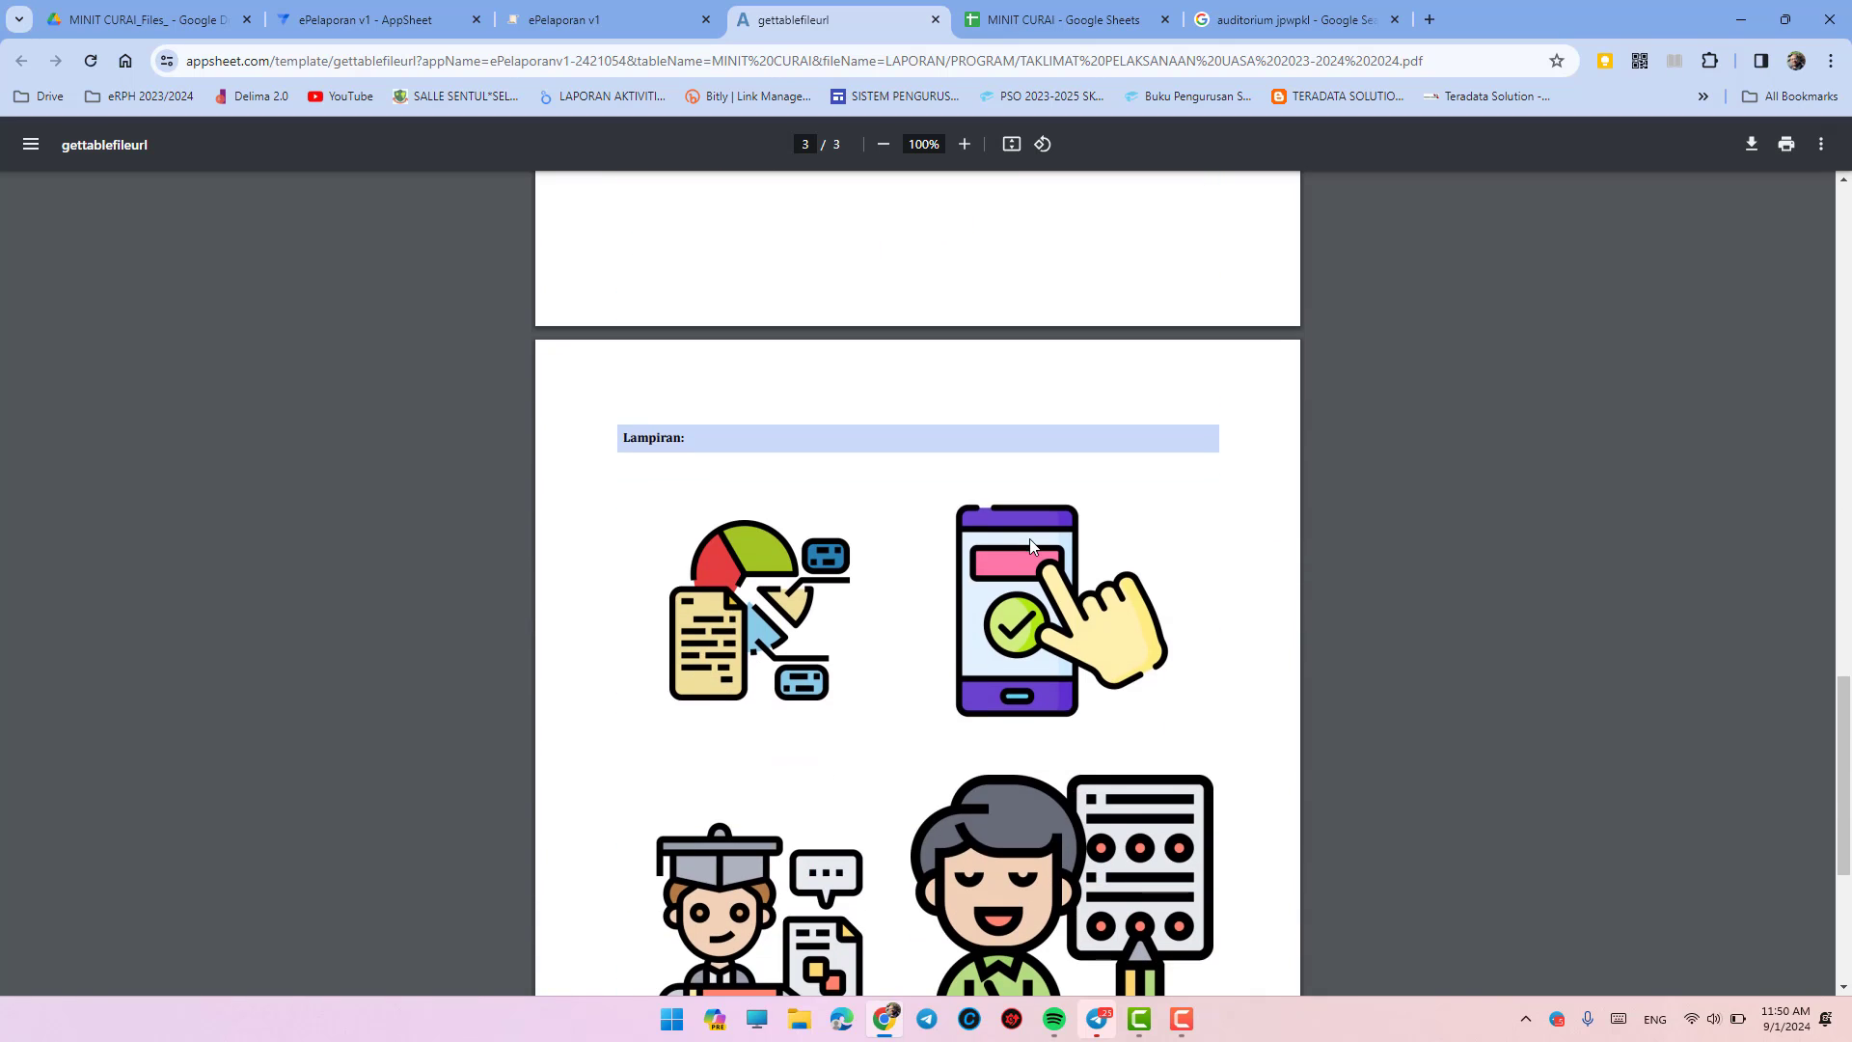
{"action": "scroll", "coordinate": [1030, 539], "scroll_direction": "down", "scroll_amount": 1}
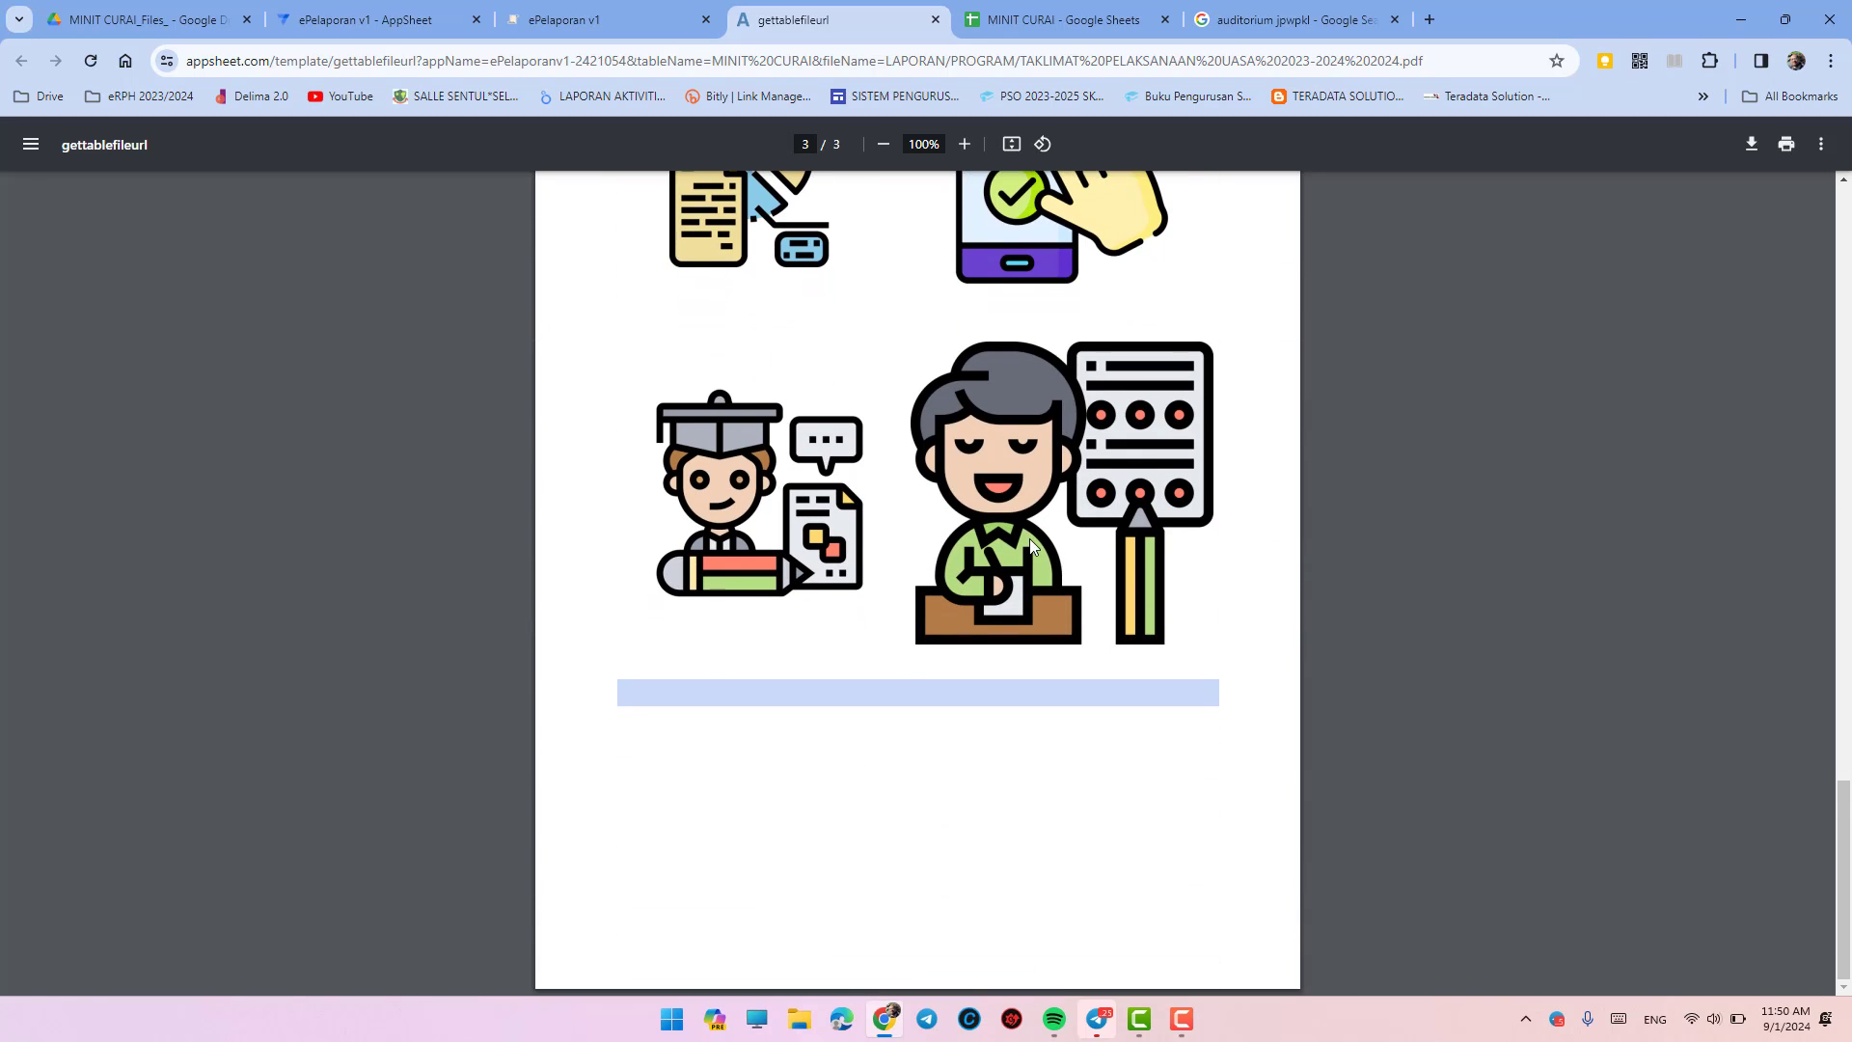
- Zoom the PDF out to overview several pages, then enlarge them to 50%
{"action": "left_click", "coordinate": [885, 144]}
{"action": "left_click", "coordinate": [885, 145]}
{"action": "left_click", "coordinate": [885, 145]}
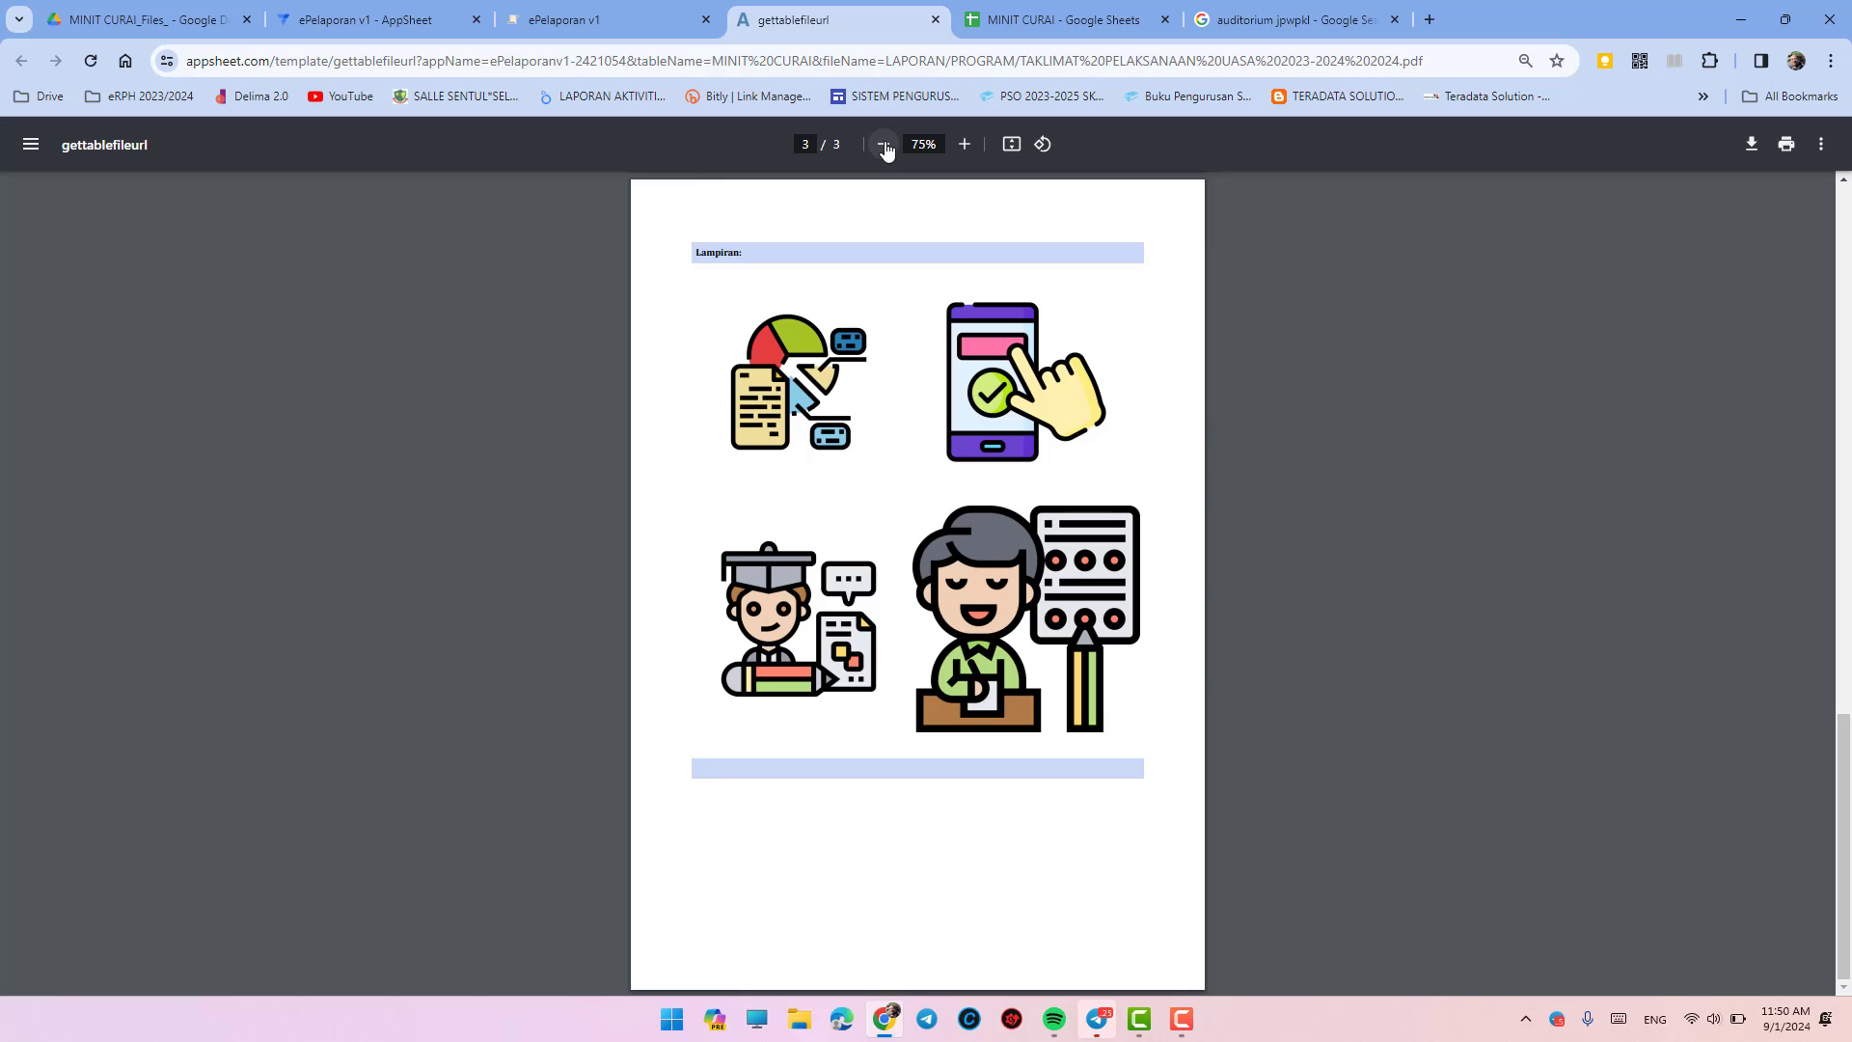
{"action": "left_click", "coordinate": [885, 145]}
{"action": "left_click", "coordinate": [884, 144]}
{"action": "left_click", "coordinate": [884, 145]}
{"action": "scroll", "coordinate": [973, 436], "scroll_direction": "up", "scroll_amount": 2}
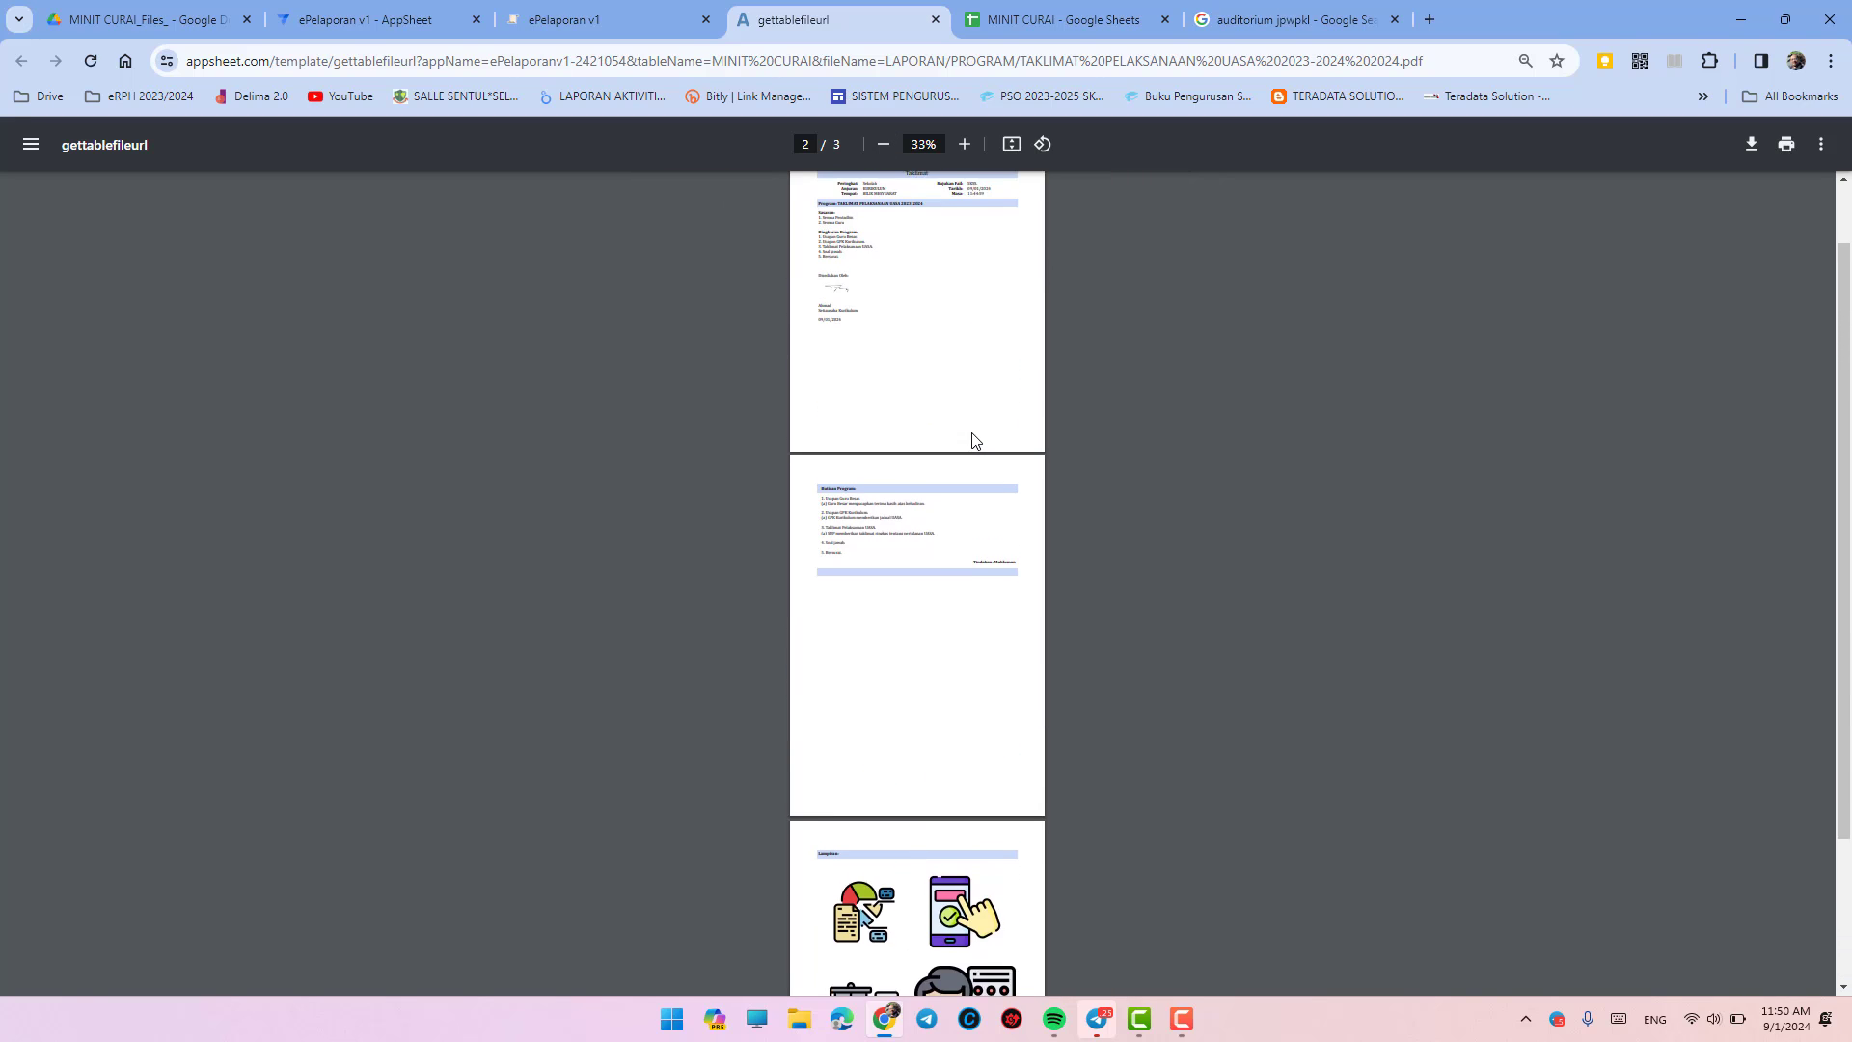
{"action": "scroll", "coordinate": [973, 441], "scroll_direction": "up", "scroll_amount": 1}
{"action": "left_click", "coordinate": [963, 145]}
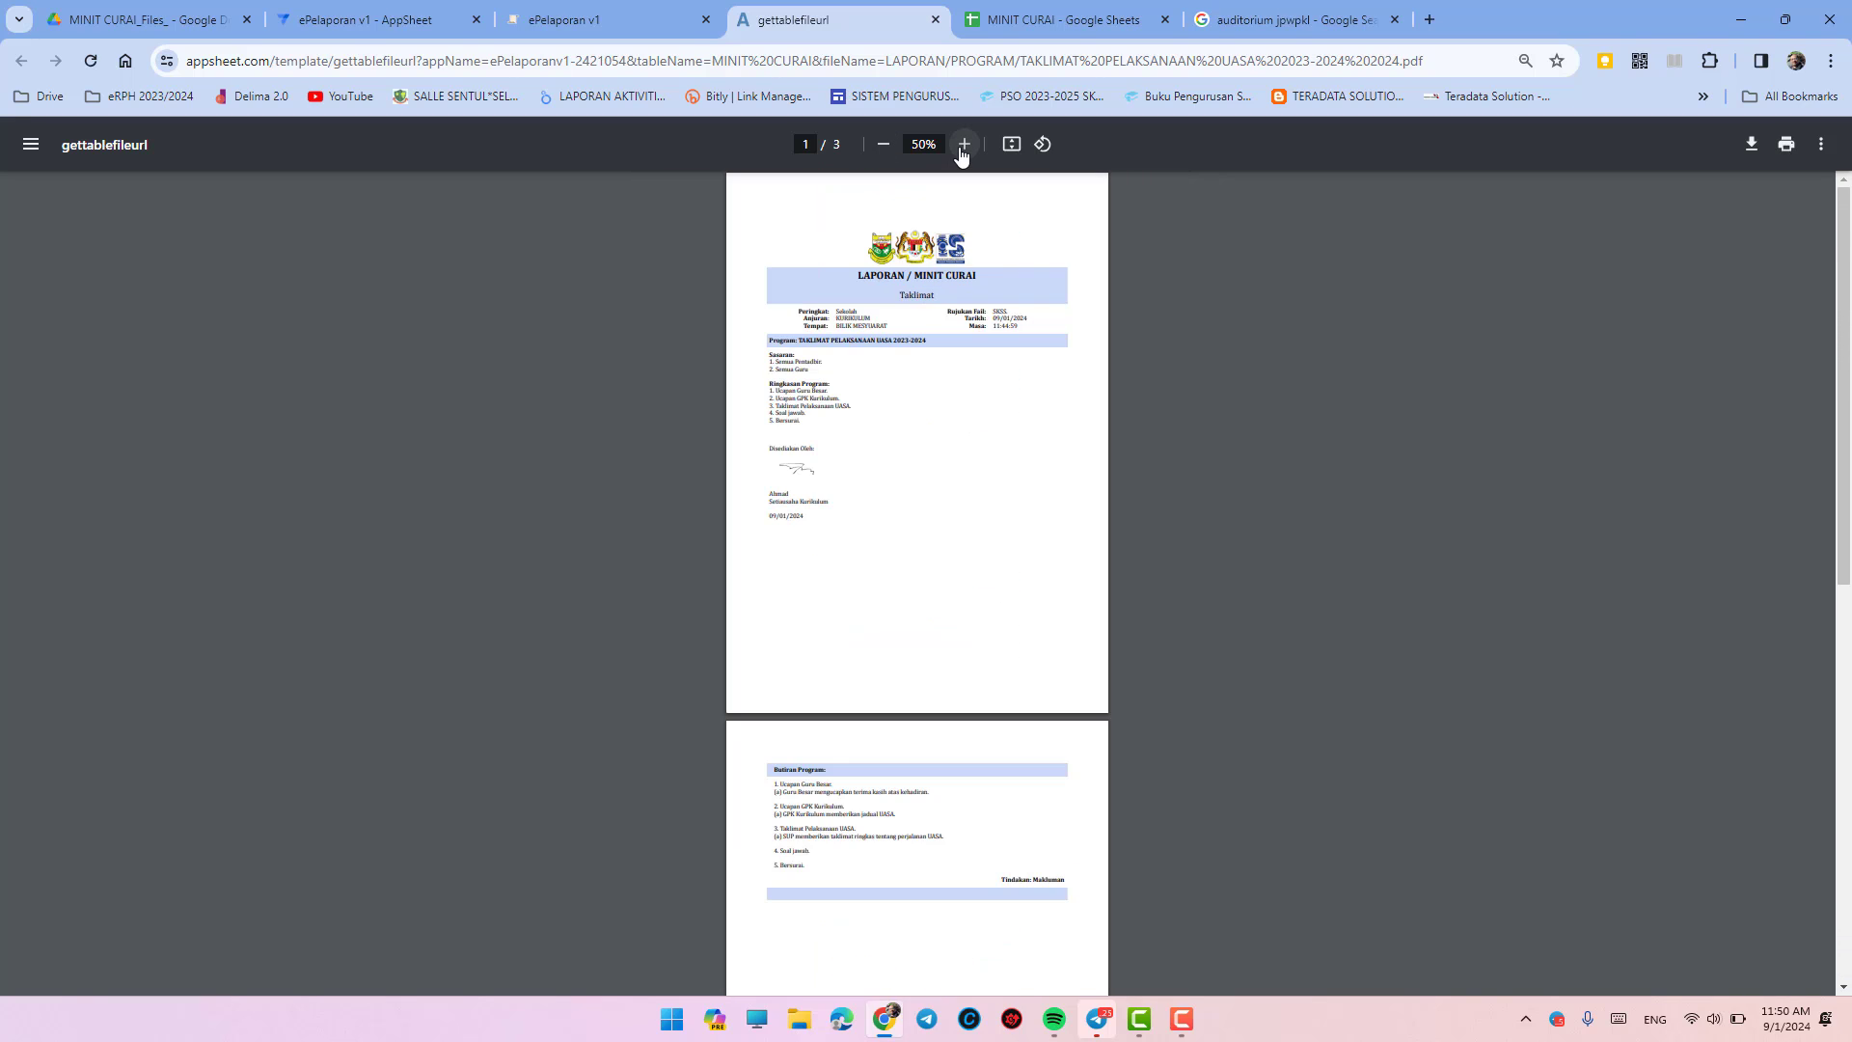
- Skim the pages once more, then go back to the ePelaporan MENU LAPORAN dashboard
{"action": "scroll", "coordinate": [980, 421], "scroll_direction": "down", "scroll_amount": 7}
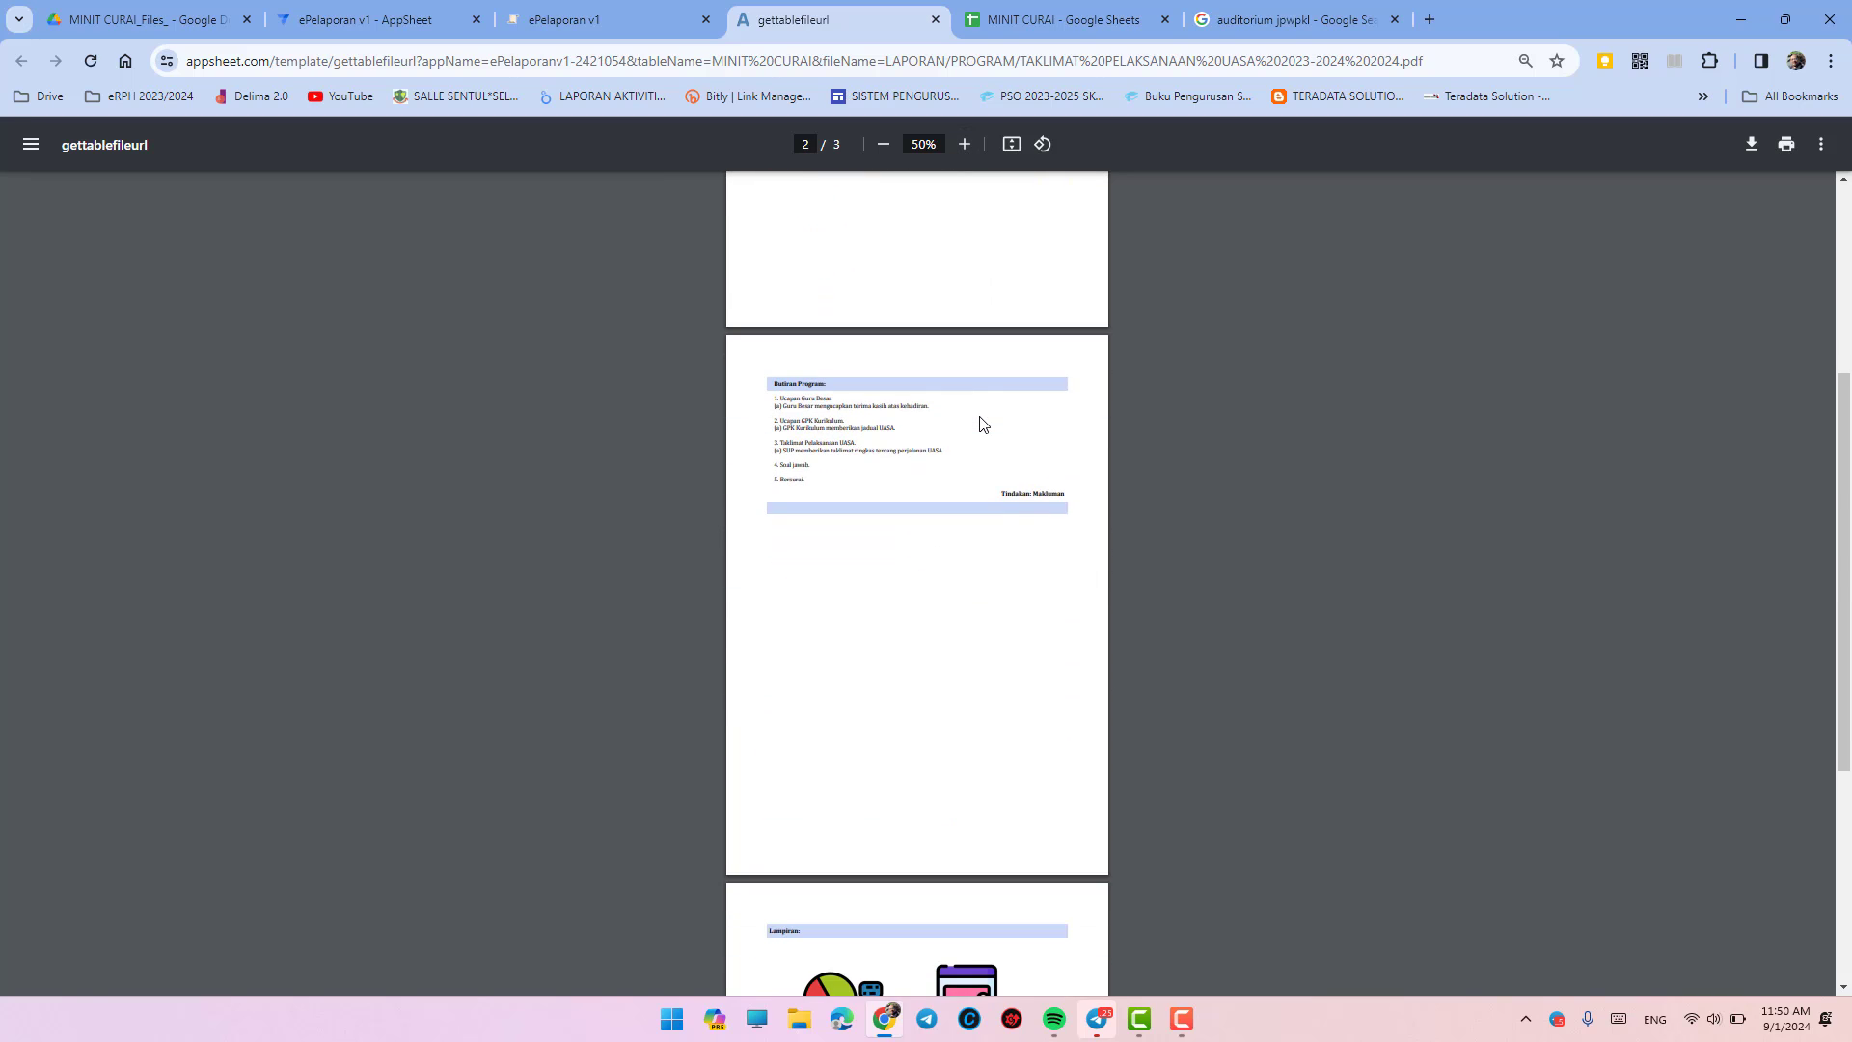
{"action": "scroll", "coordinate": [980, 421], "scroll_direction": "down", "scroll_amount": 3}
{"action": "scroll", "coordinate": [980, 422], "scroll_direction": "up", "scroll_amount": 1}
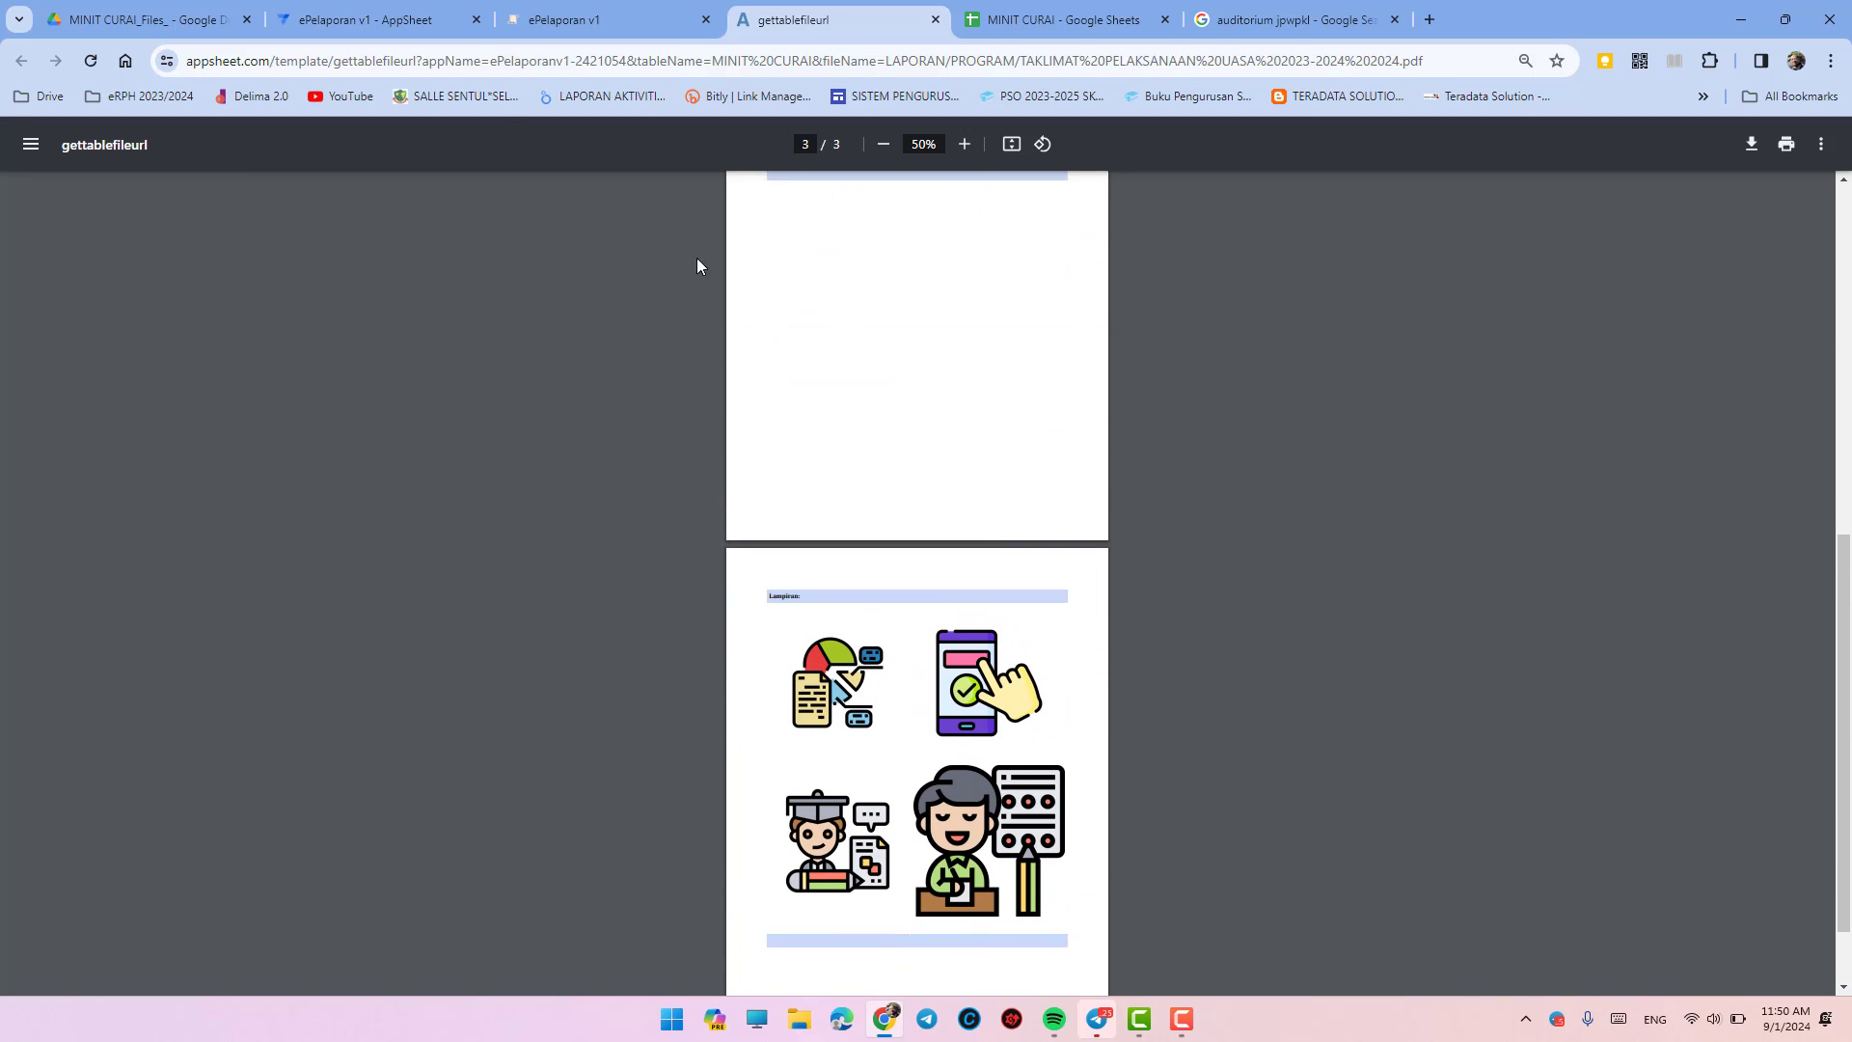
{"action": "left_click", "coordinate": [637, 20]}
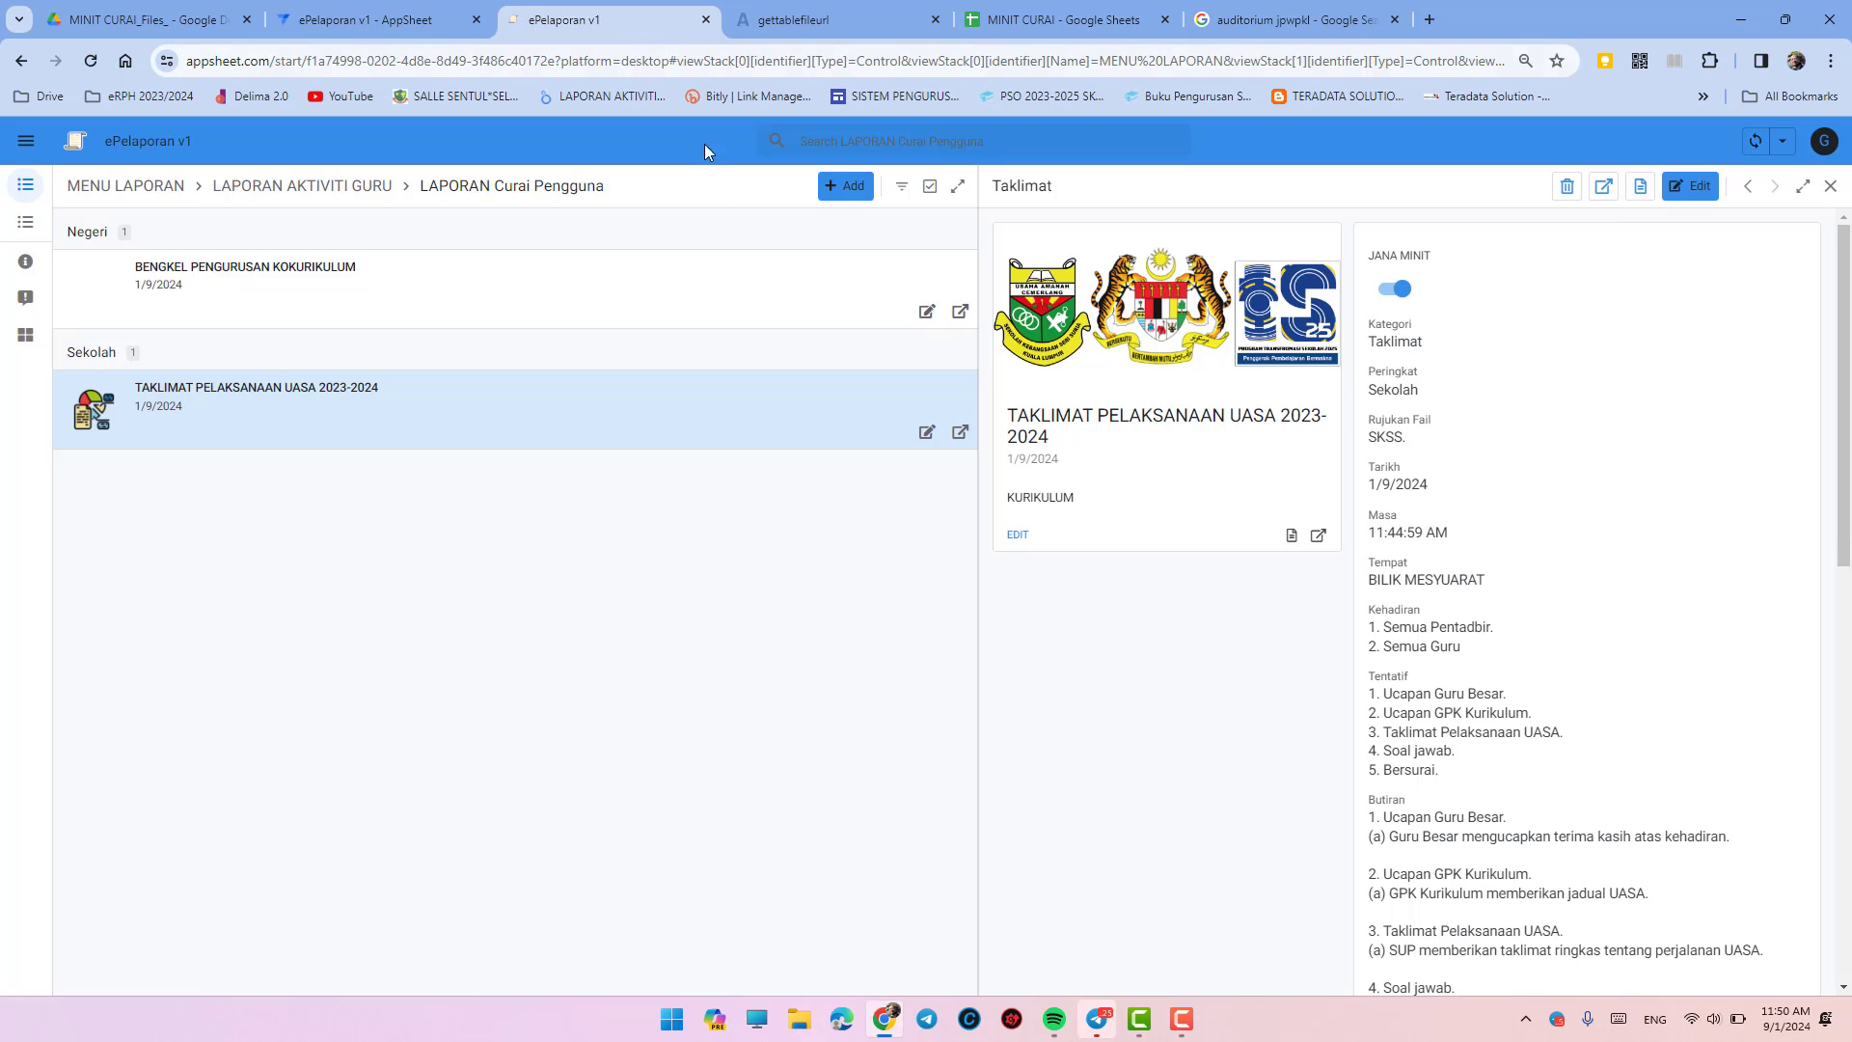
{"action": "left_click", "coordinate": [25, 185]}
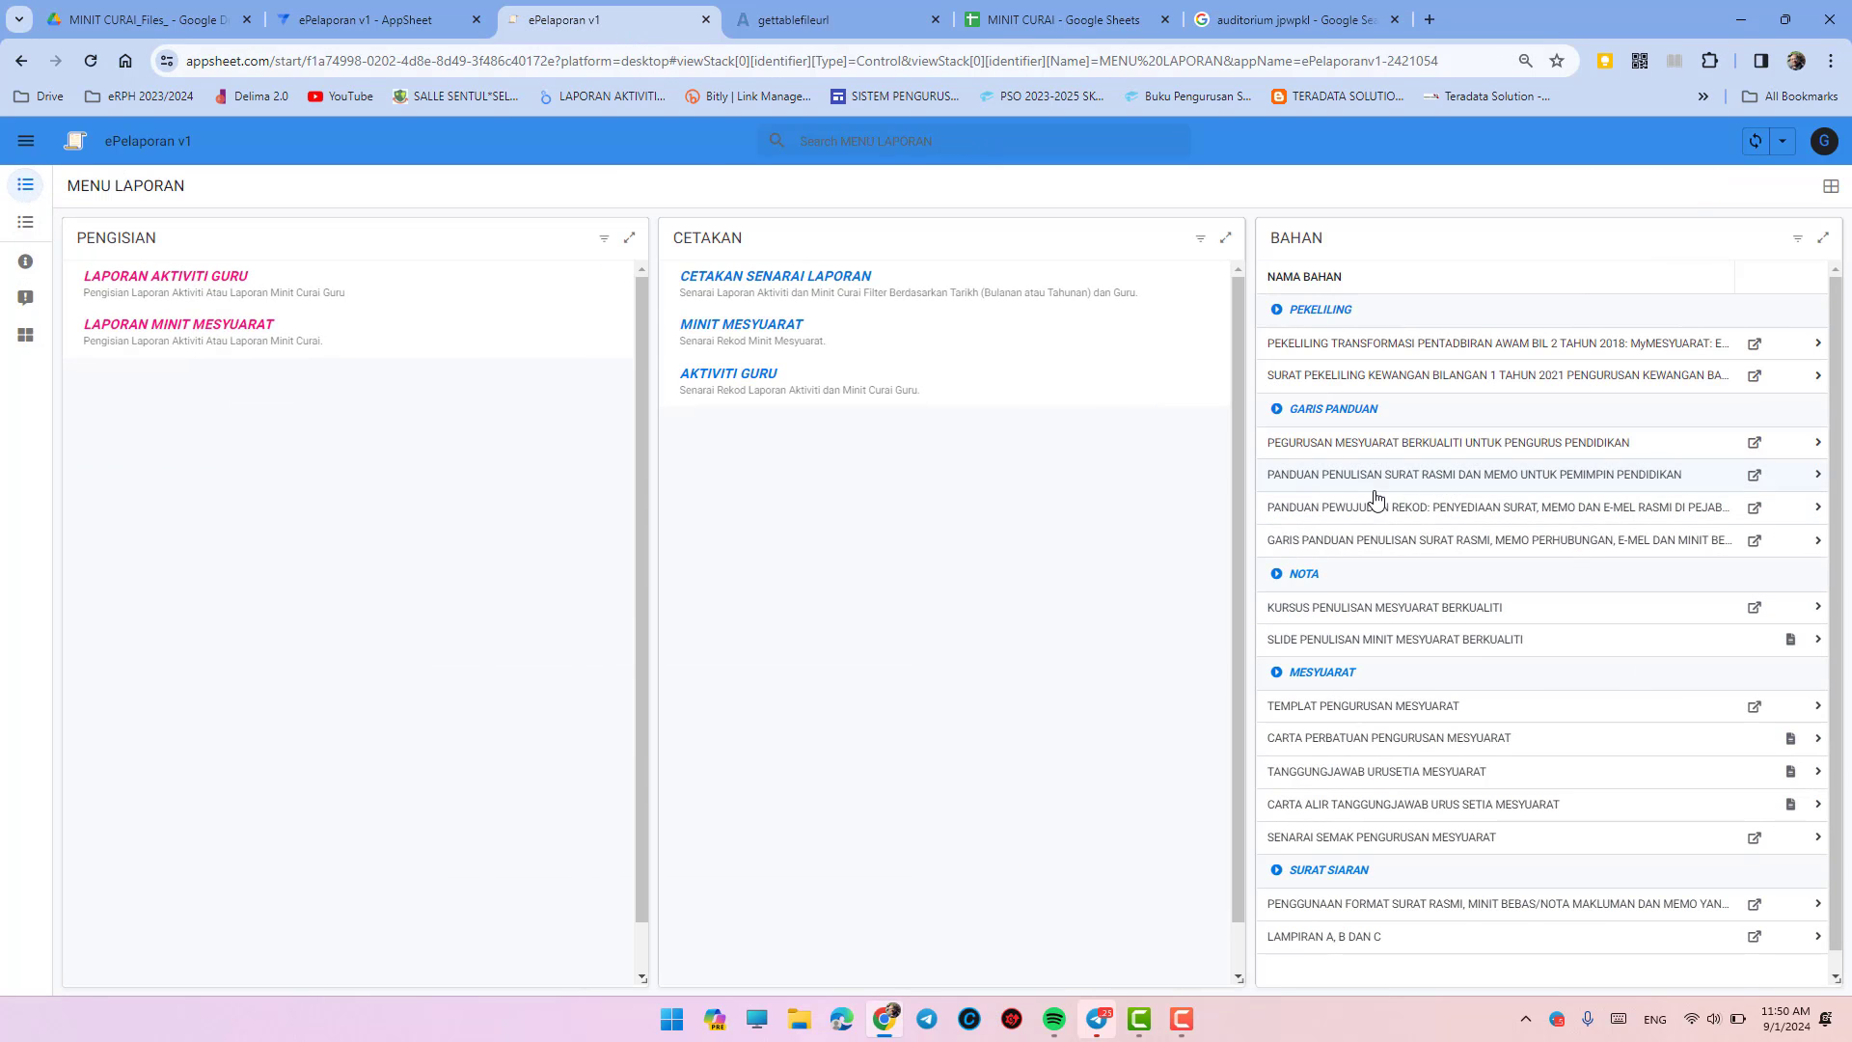
- Start a new minutes entry and load LETTERHEAD MEMO from Desktop > Logo Kementerian Pendidikan as LOGO
{"action": "left_click", "coordinate": [220, 333]}
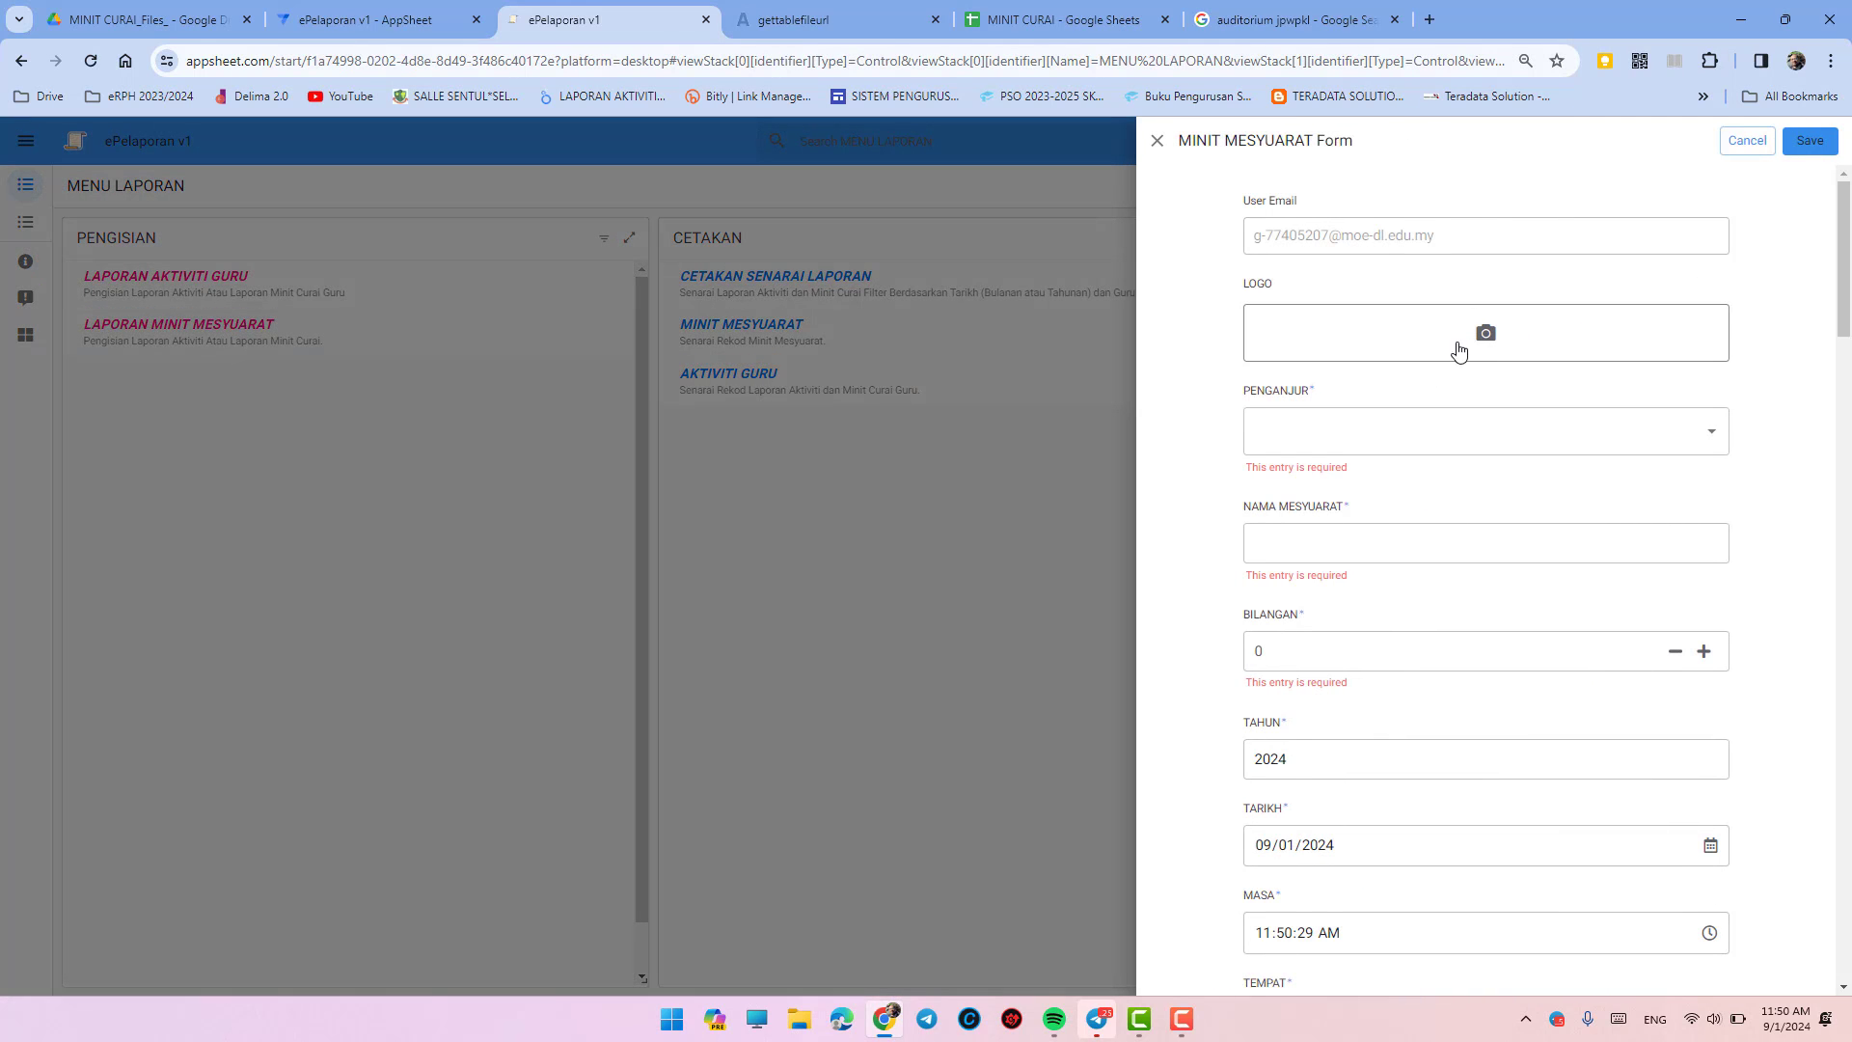
{"action": "left_click", "coordinate": [1487, 348]}
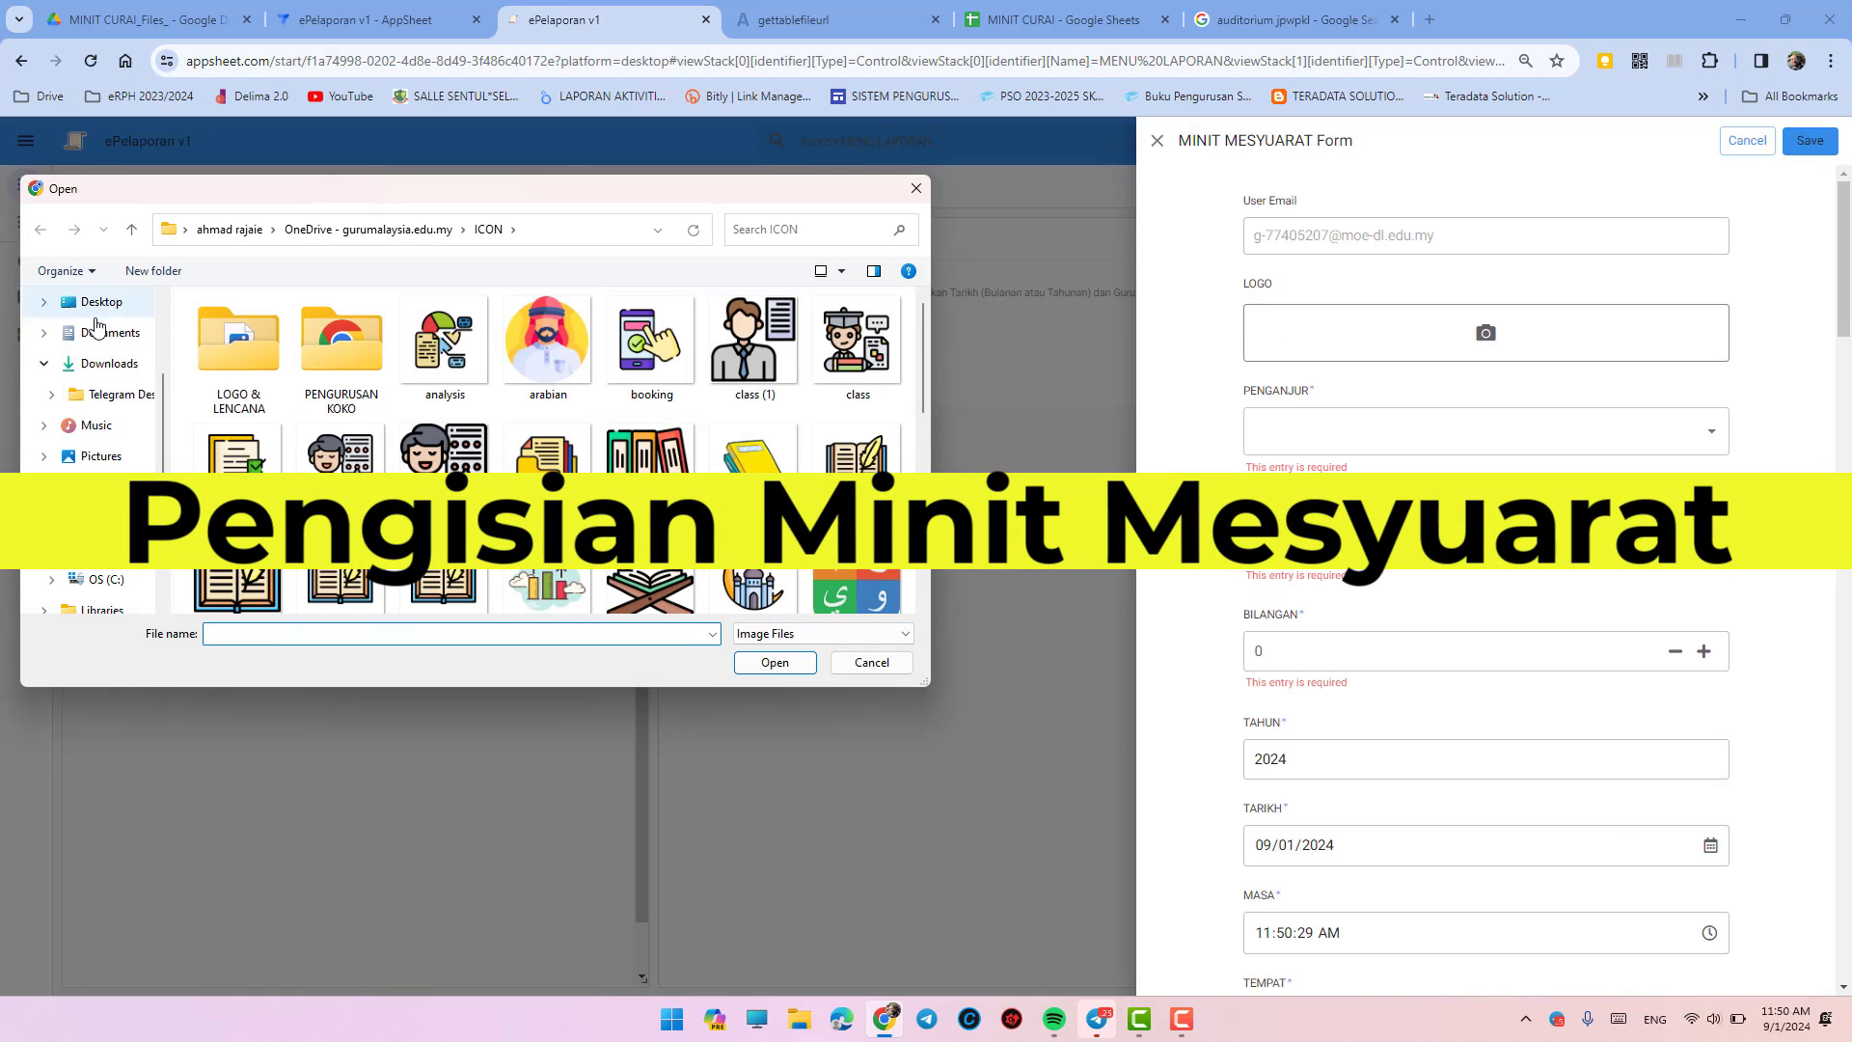
{"action": "left_click", "coordinate": [117, 334]}
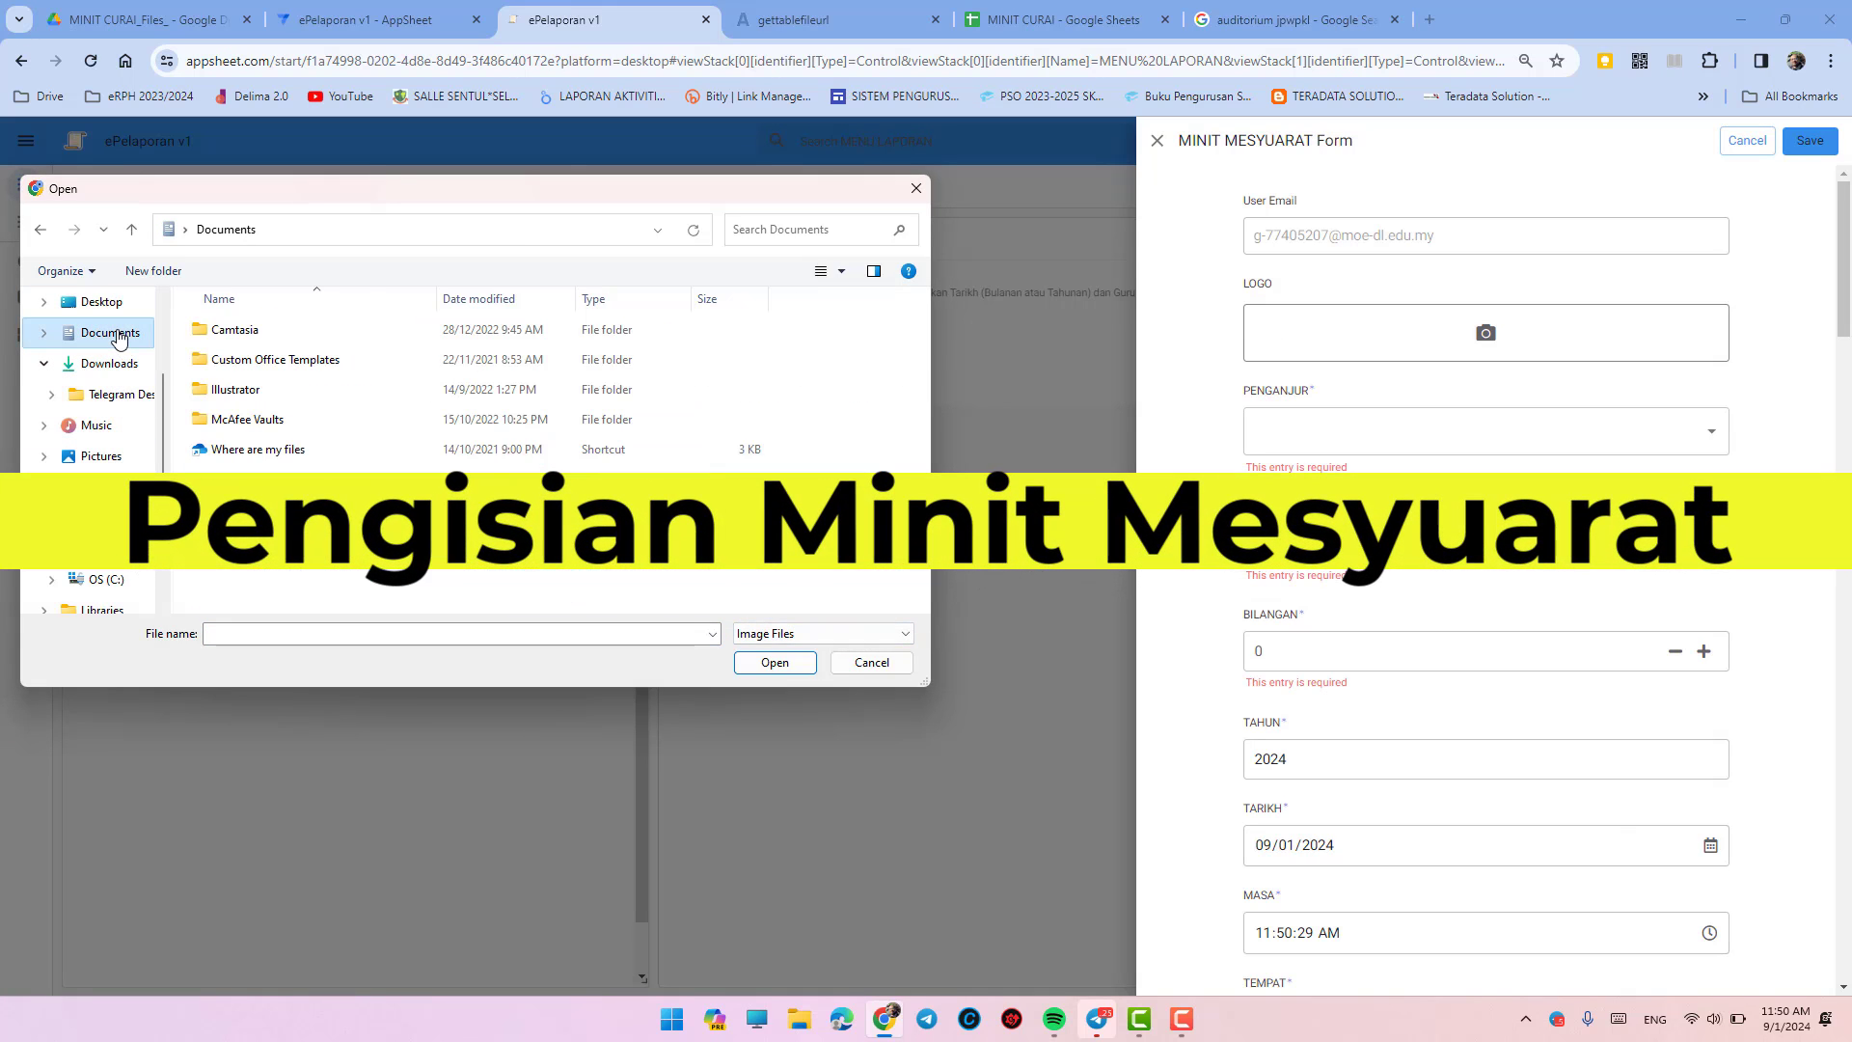
{"action": "left_click", "coordinate": [102, 303]}
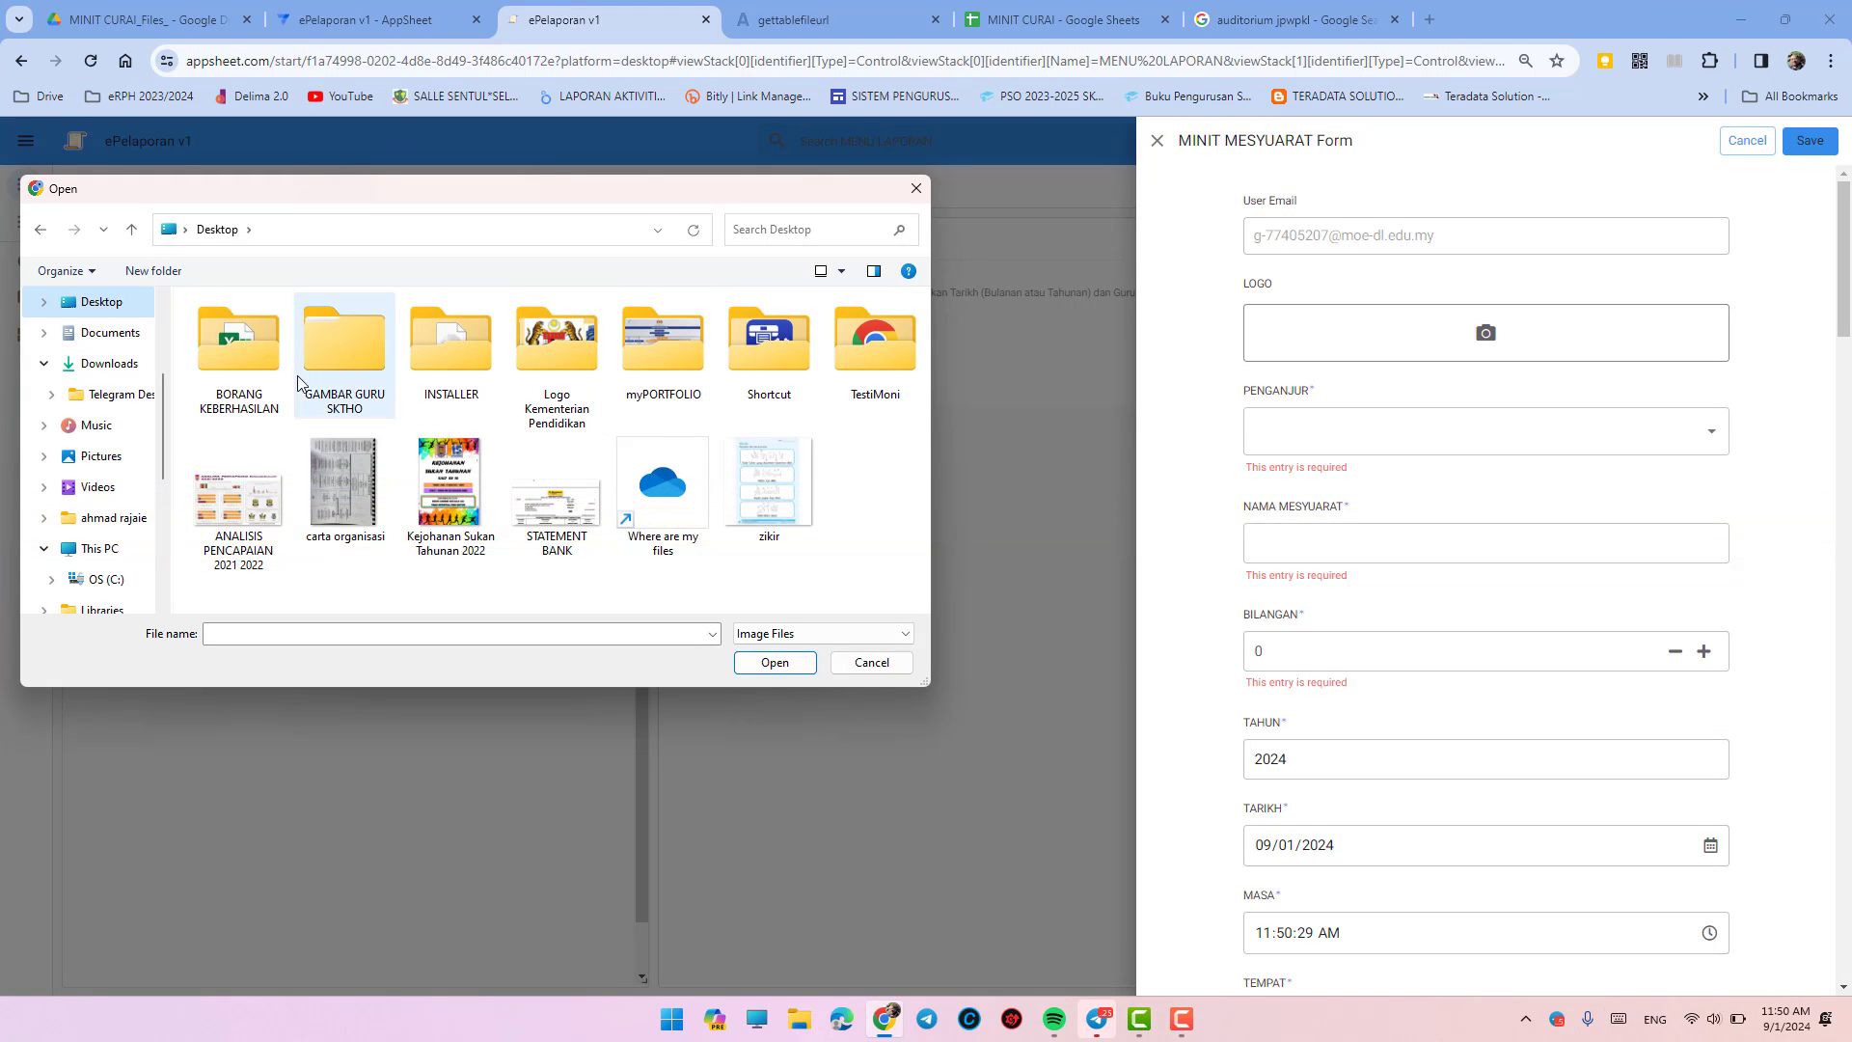
{"action": "left_click", "coordinate": [574, 376]}
{"action": "double_click", "coordinate": [574, 376]}
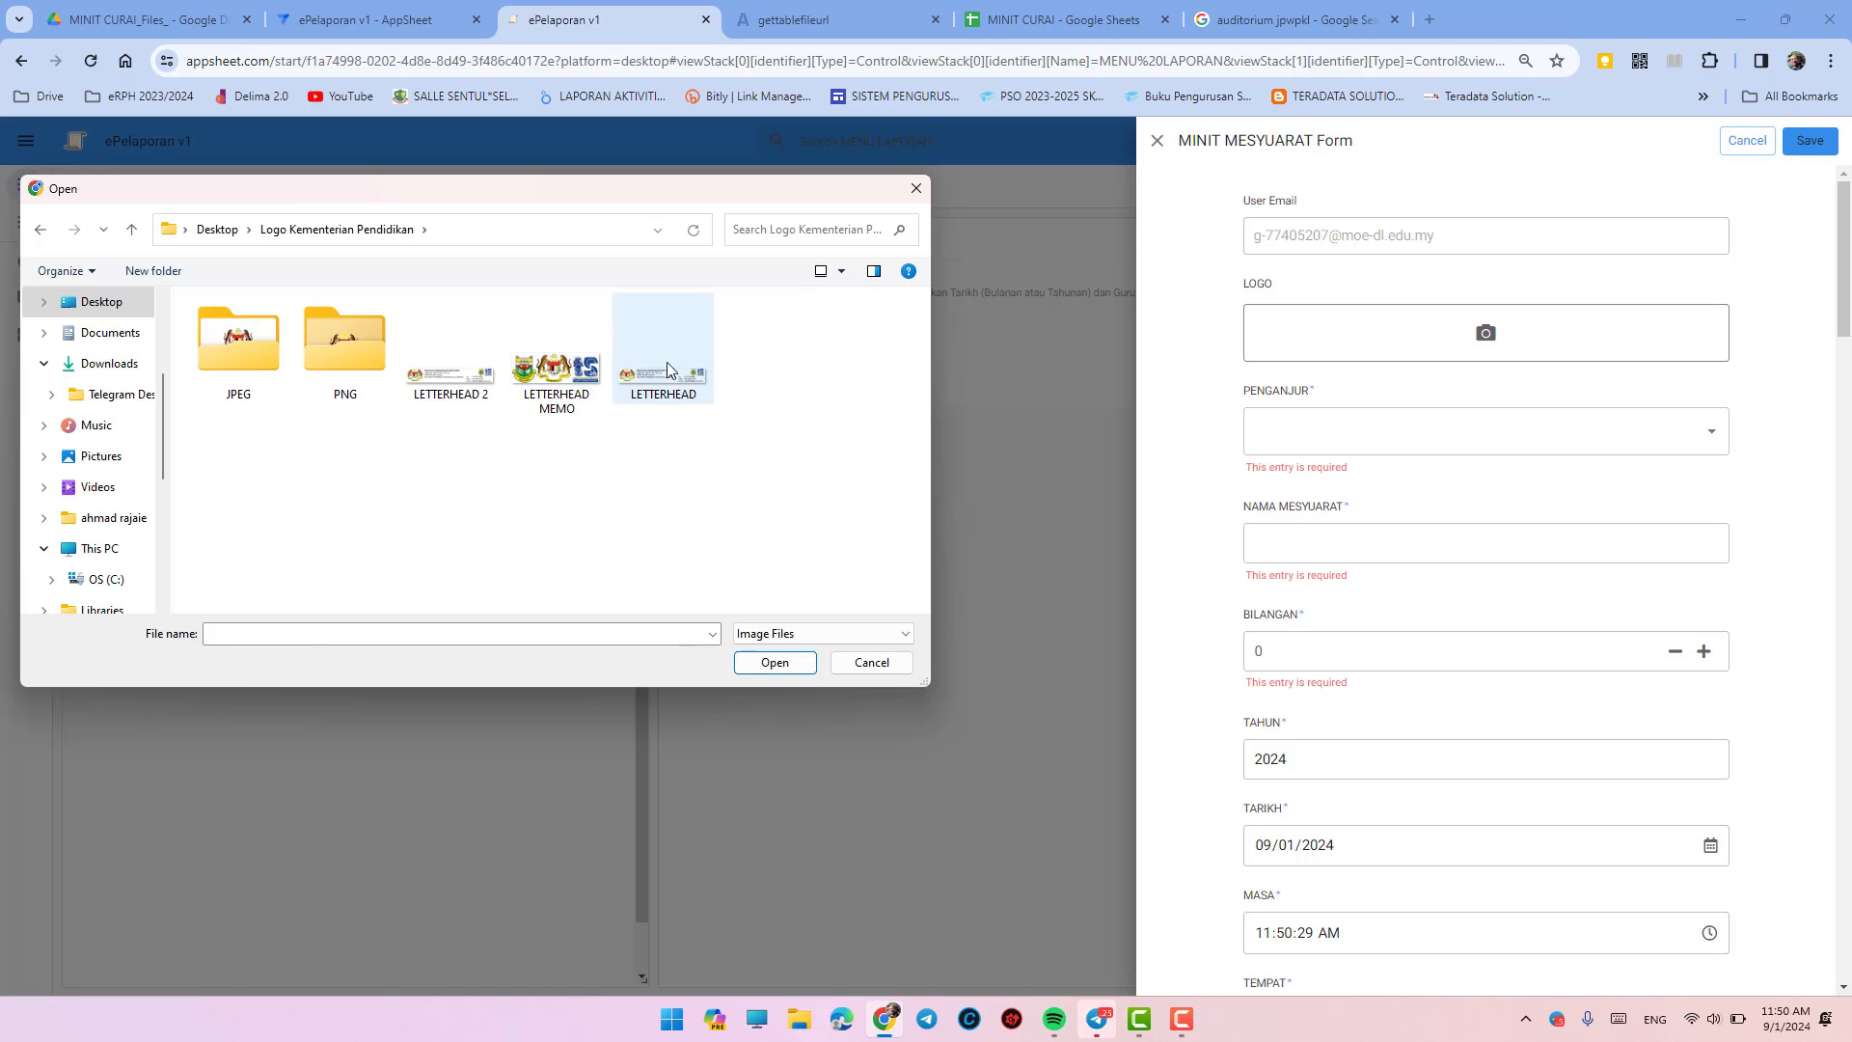
{"action": "left_click", "coordinate": [596, 403]}
{"action": "left_click", "coordinate": [774, 663]}
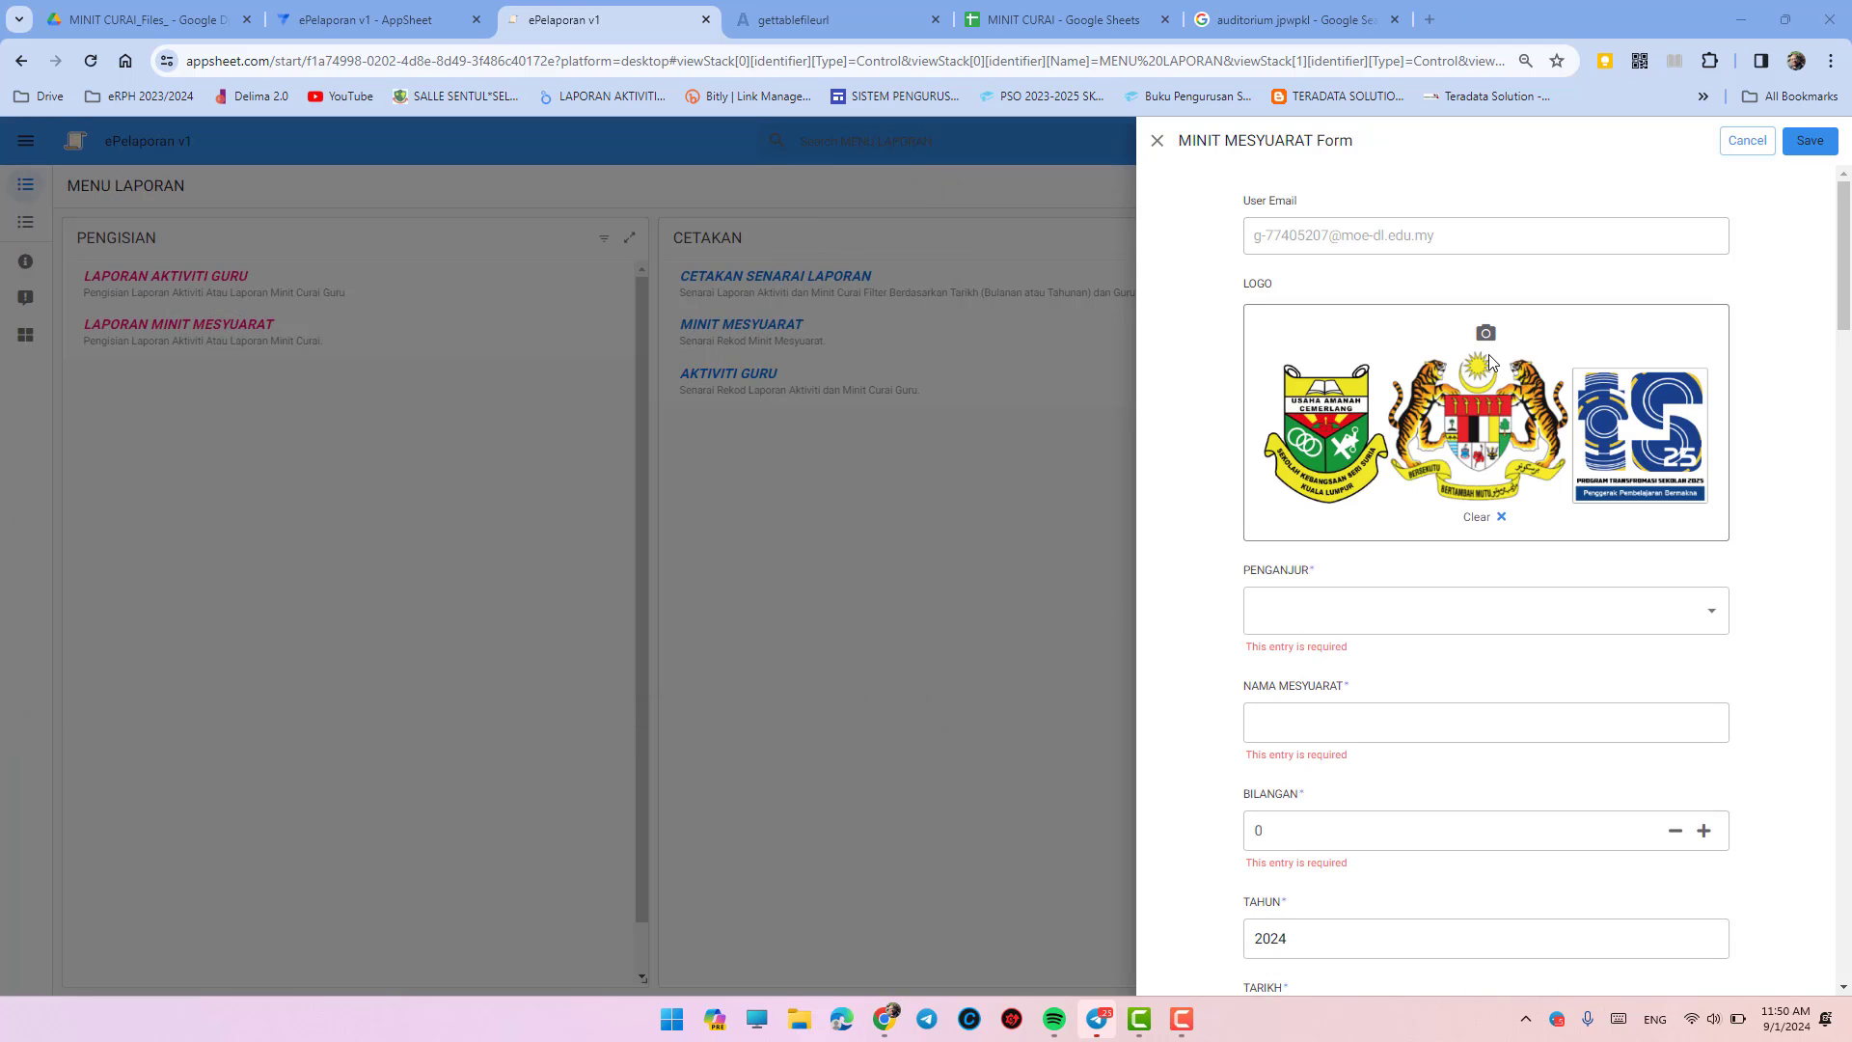
{"action": "left_click", "coordinate": [1457, 600]}
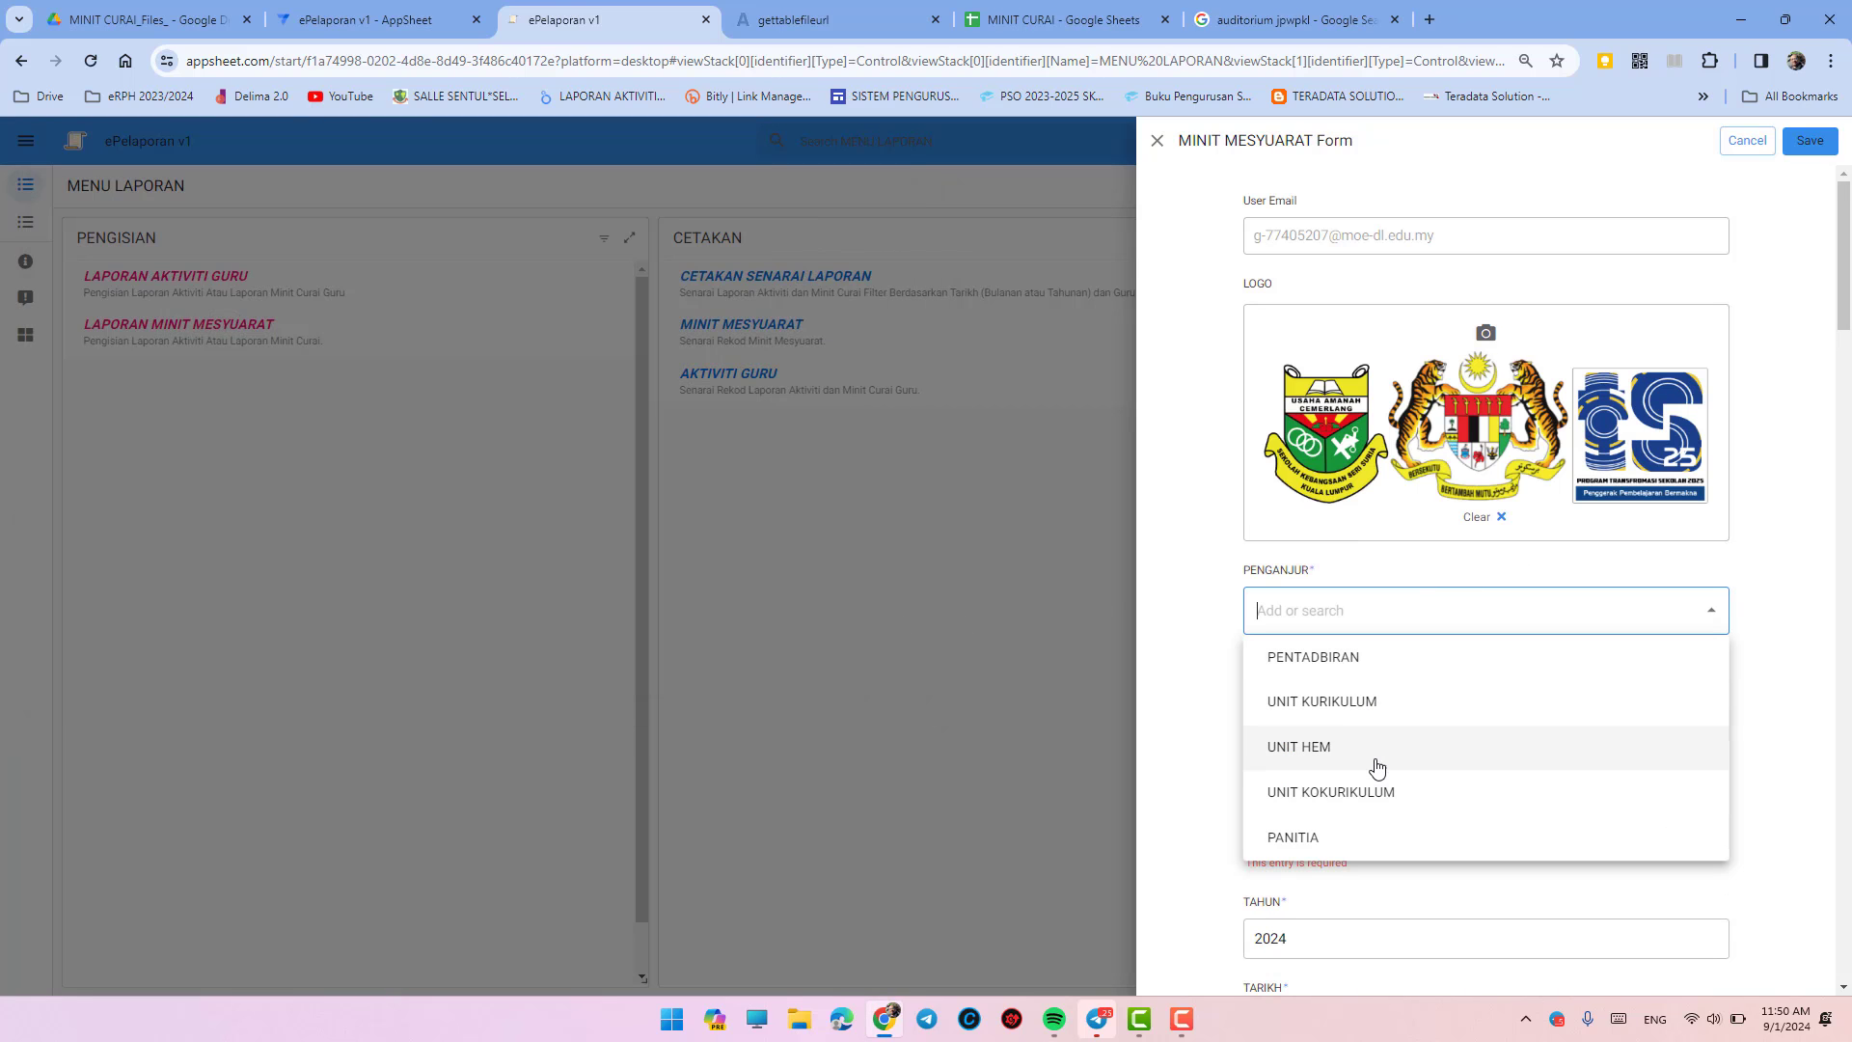
- Choose UNIT KURIKULUM as organiser and enter meeting name MESYUARAT KURIKULUM
{"action": "left_click", "coordinate": [1340, 704]}
{"action": "scroll", "coordinate": [1427, 695], "scroll_direction": "down", "scroll_amount": 2}
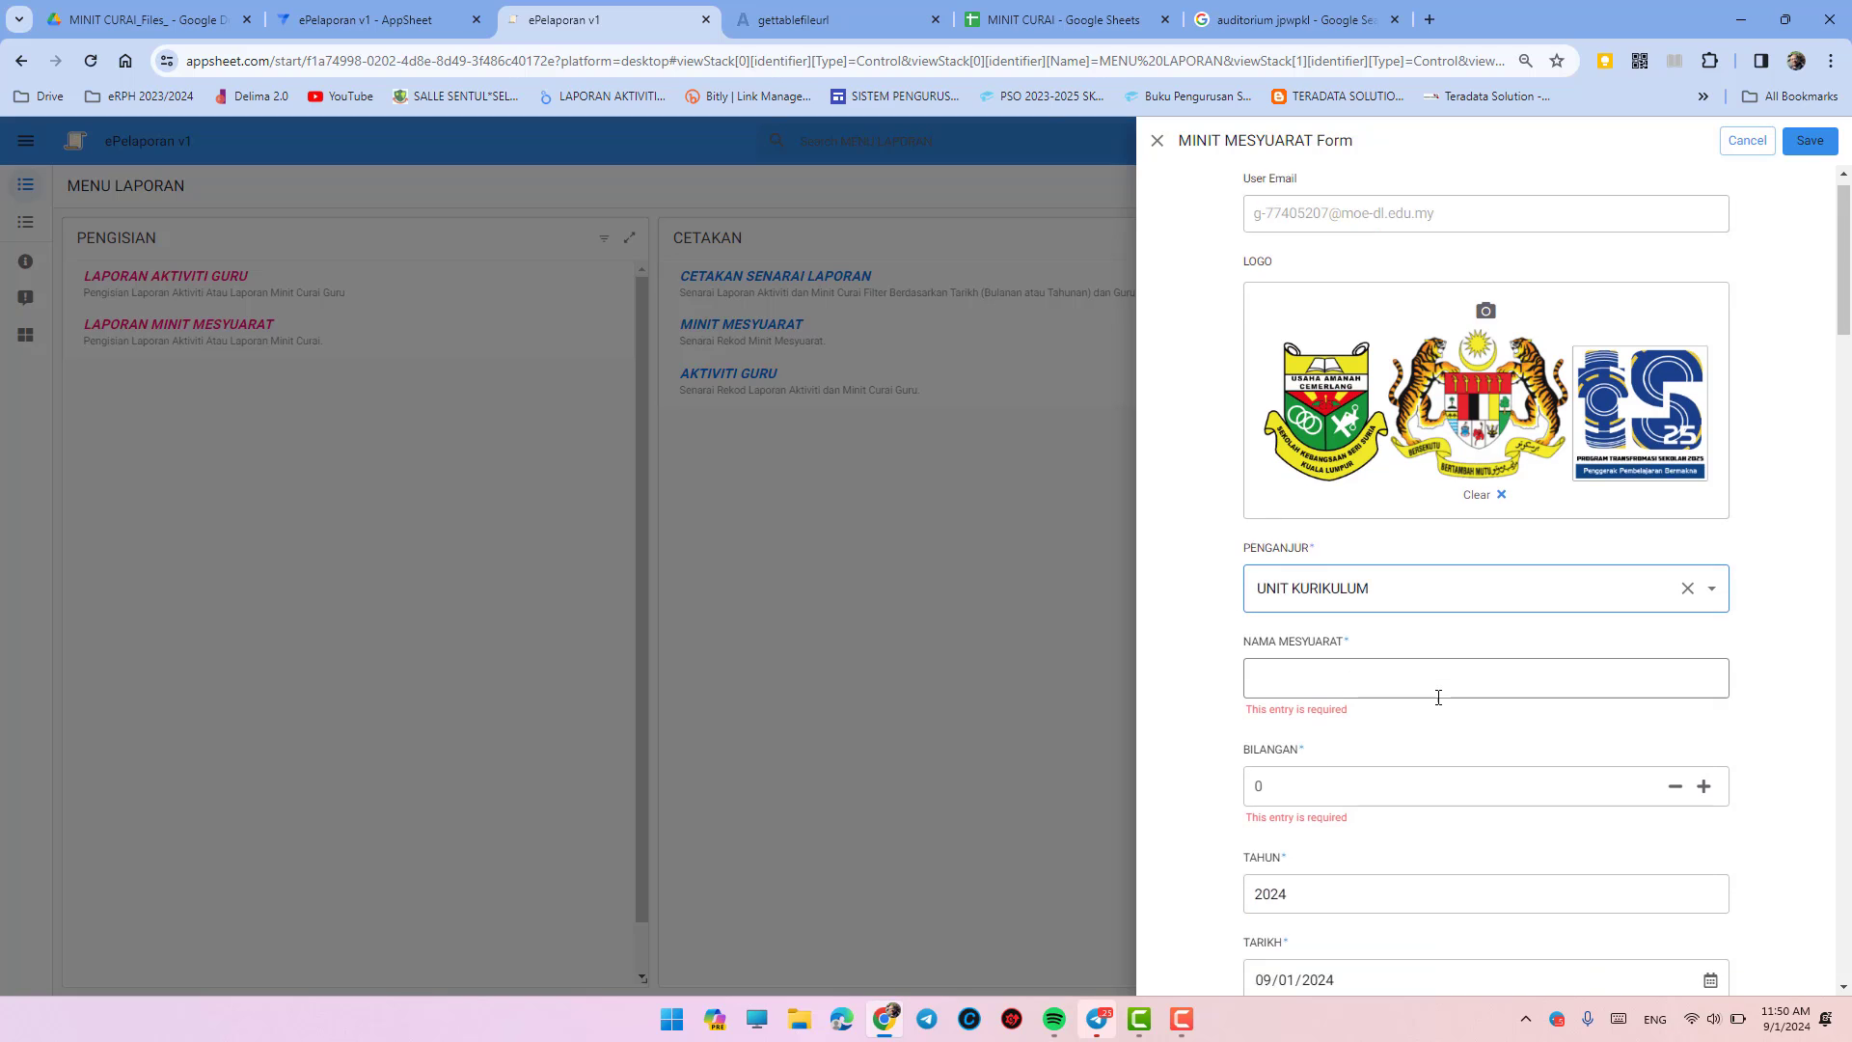
{"action": "left_click", "coordinate": [1369, 500]}
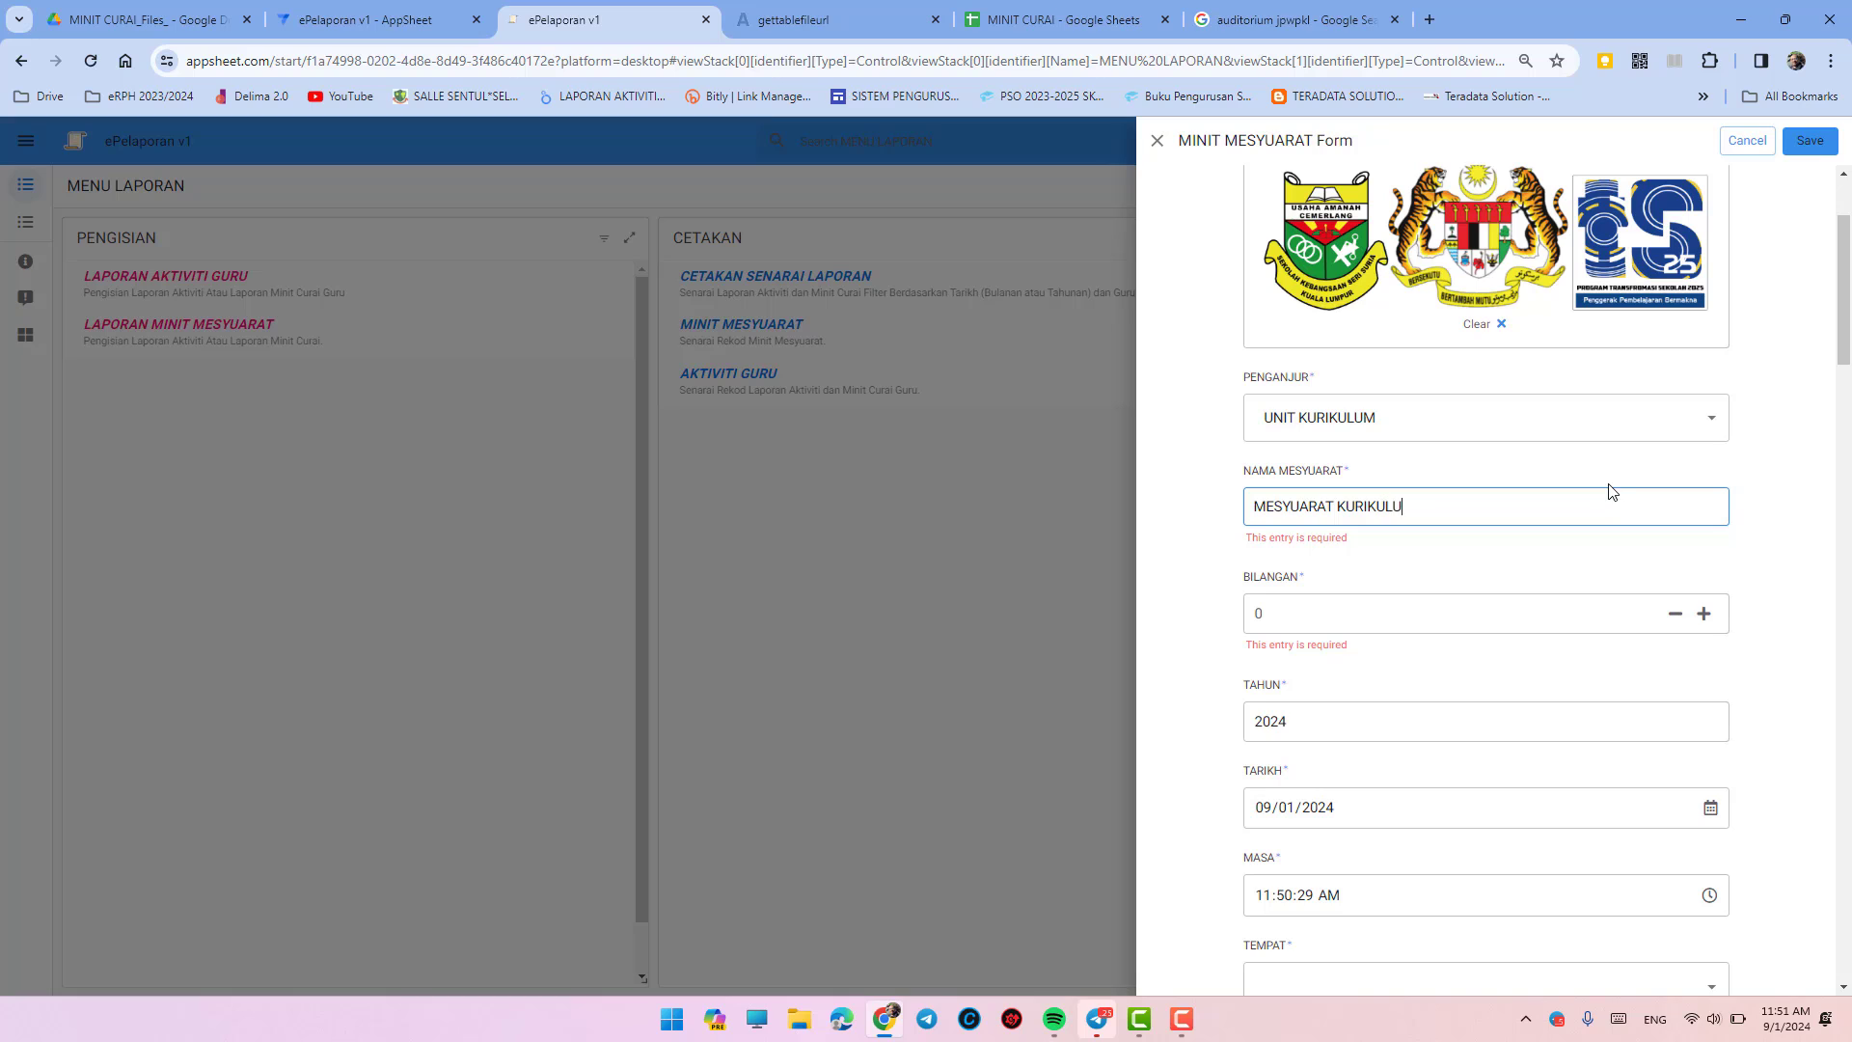
{"action": "left_click", "coordinate": [1705, 613]}
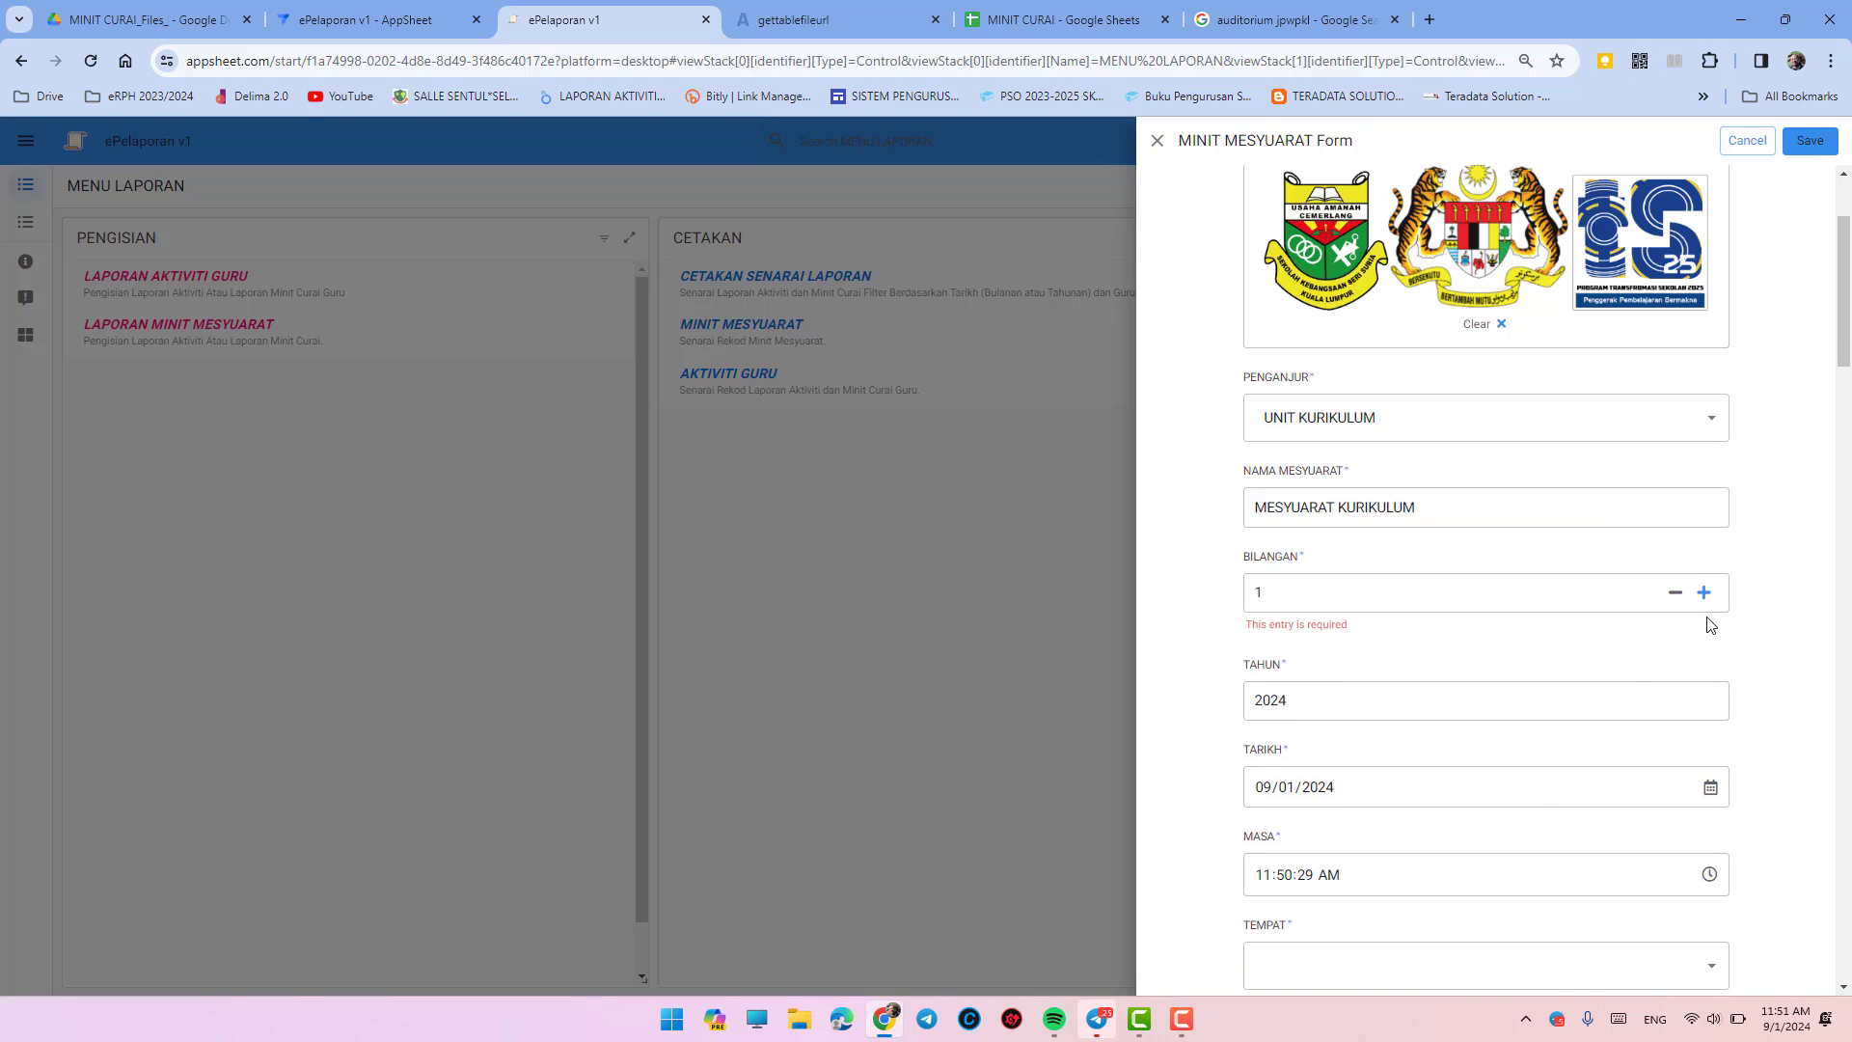
- Change TAHUN from 2024 to 2023 and raise BILANGAN to 3
{"action": "scroll", "coordinate": [1624, 653], "scroll_direction": "down", "scroll_amount": 2}
{"action": "left_click", "coordinate": [1332, 489]}
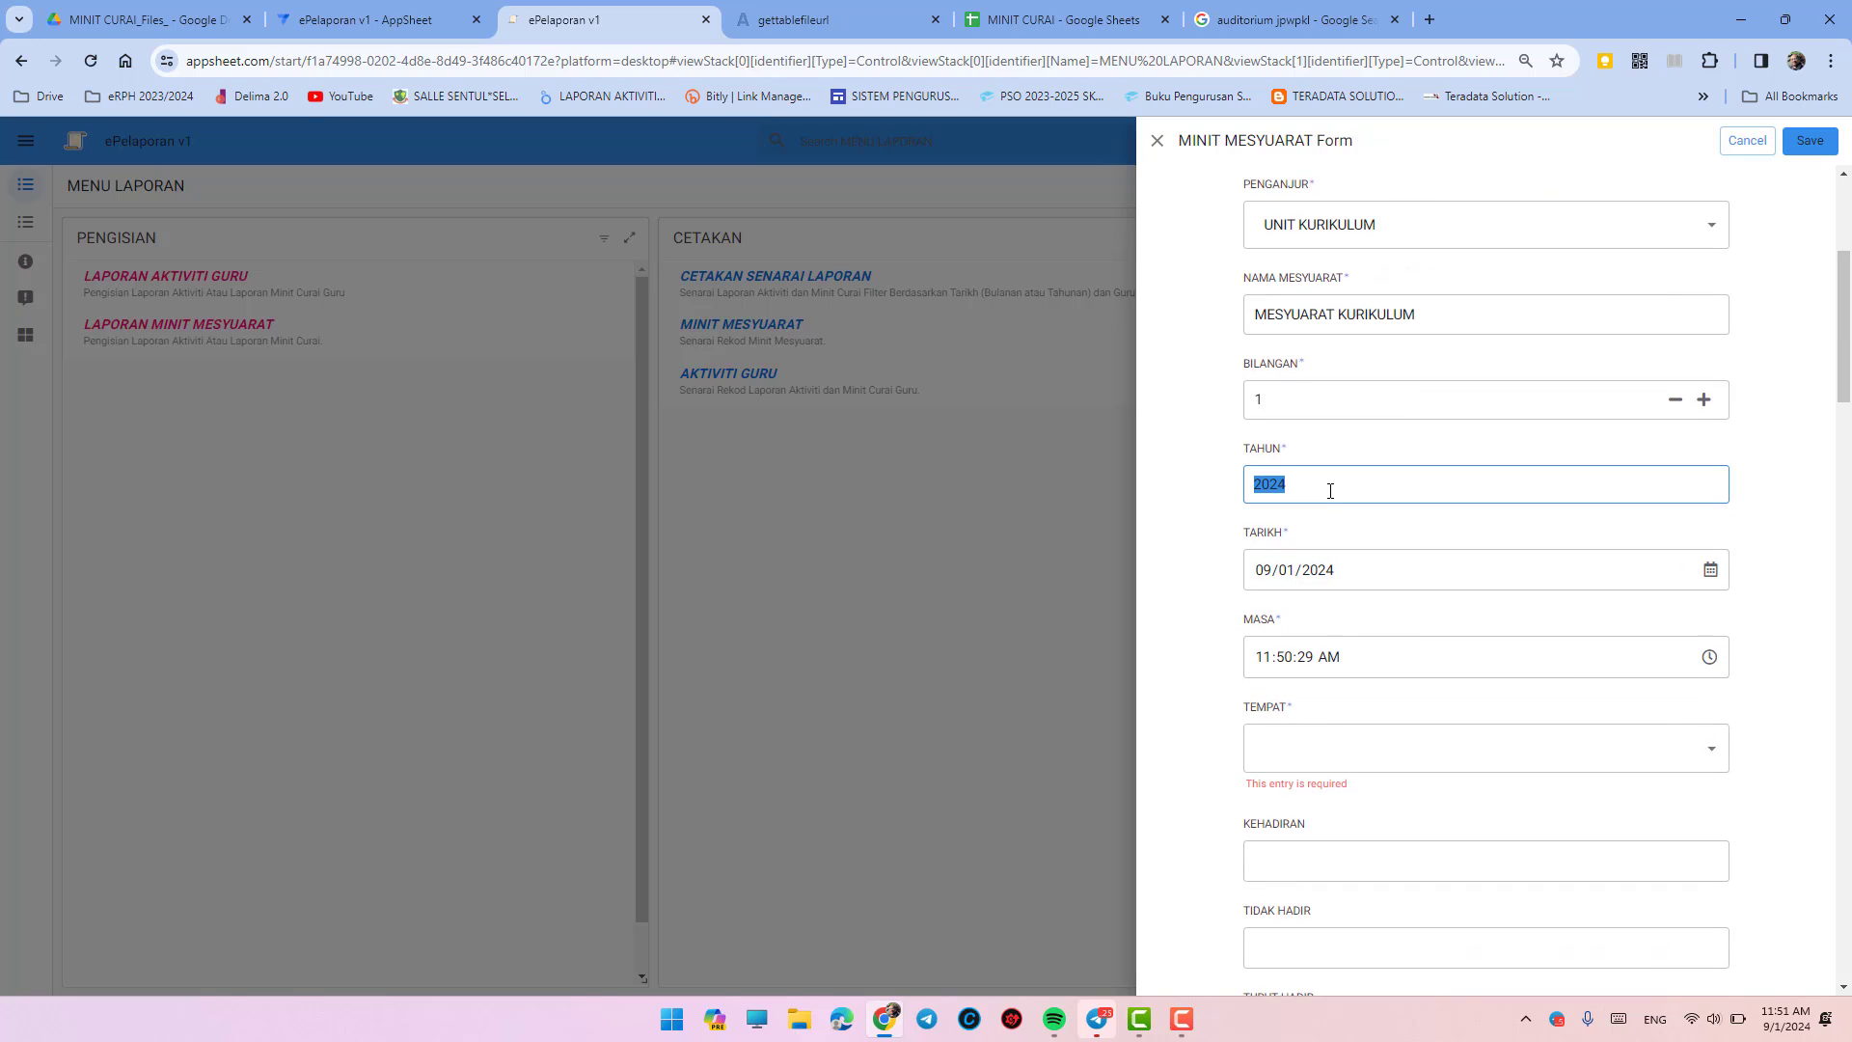
{"action": "left_click", "coordinate": [1323, 496]}
{"action": "left_click", "coordinate": [1705, 400]}
{"action": "left_click", "coordinate": [1705, 400]}
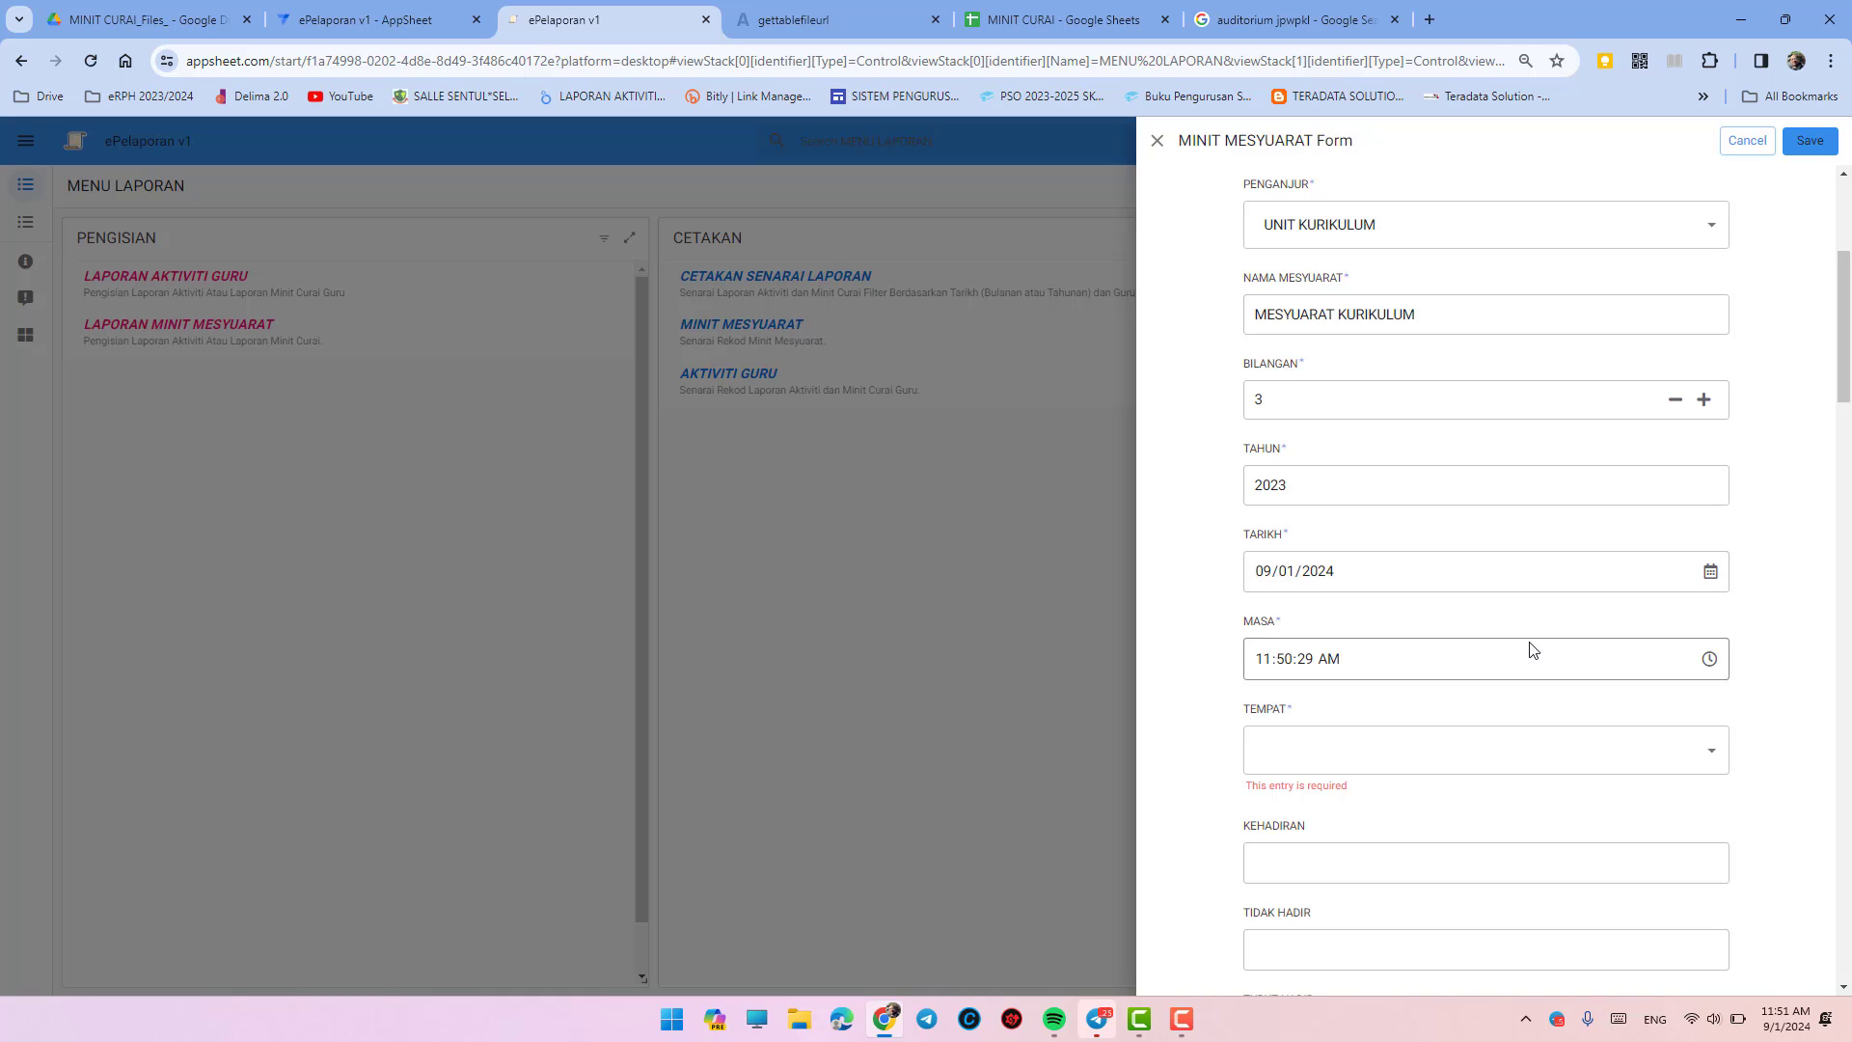
- Pick BILIK MESYUARAT as the meeting venue
{"action": "scroll", "coordinate": [1534, 650], "scroll_direction": "down", "scroll_amount": 3}
{"action": "left_click", "coordinate": [1416, 467]}
{"action": "left_click", "coordinate": [1399, 512]}
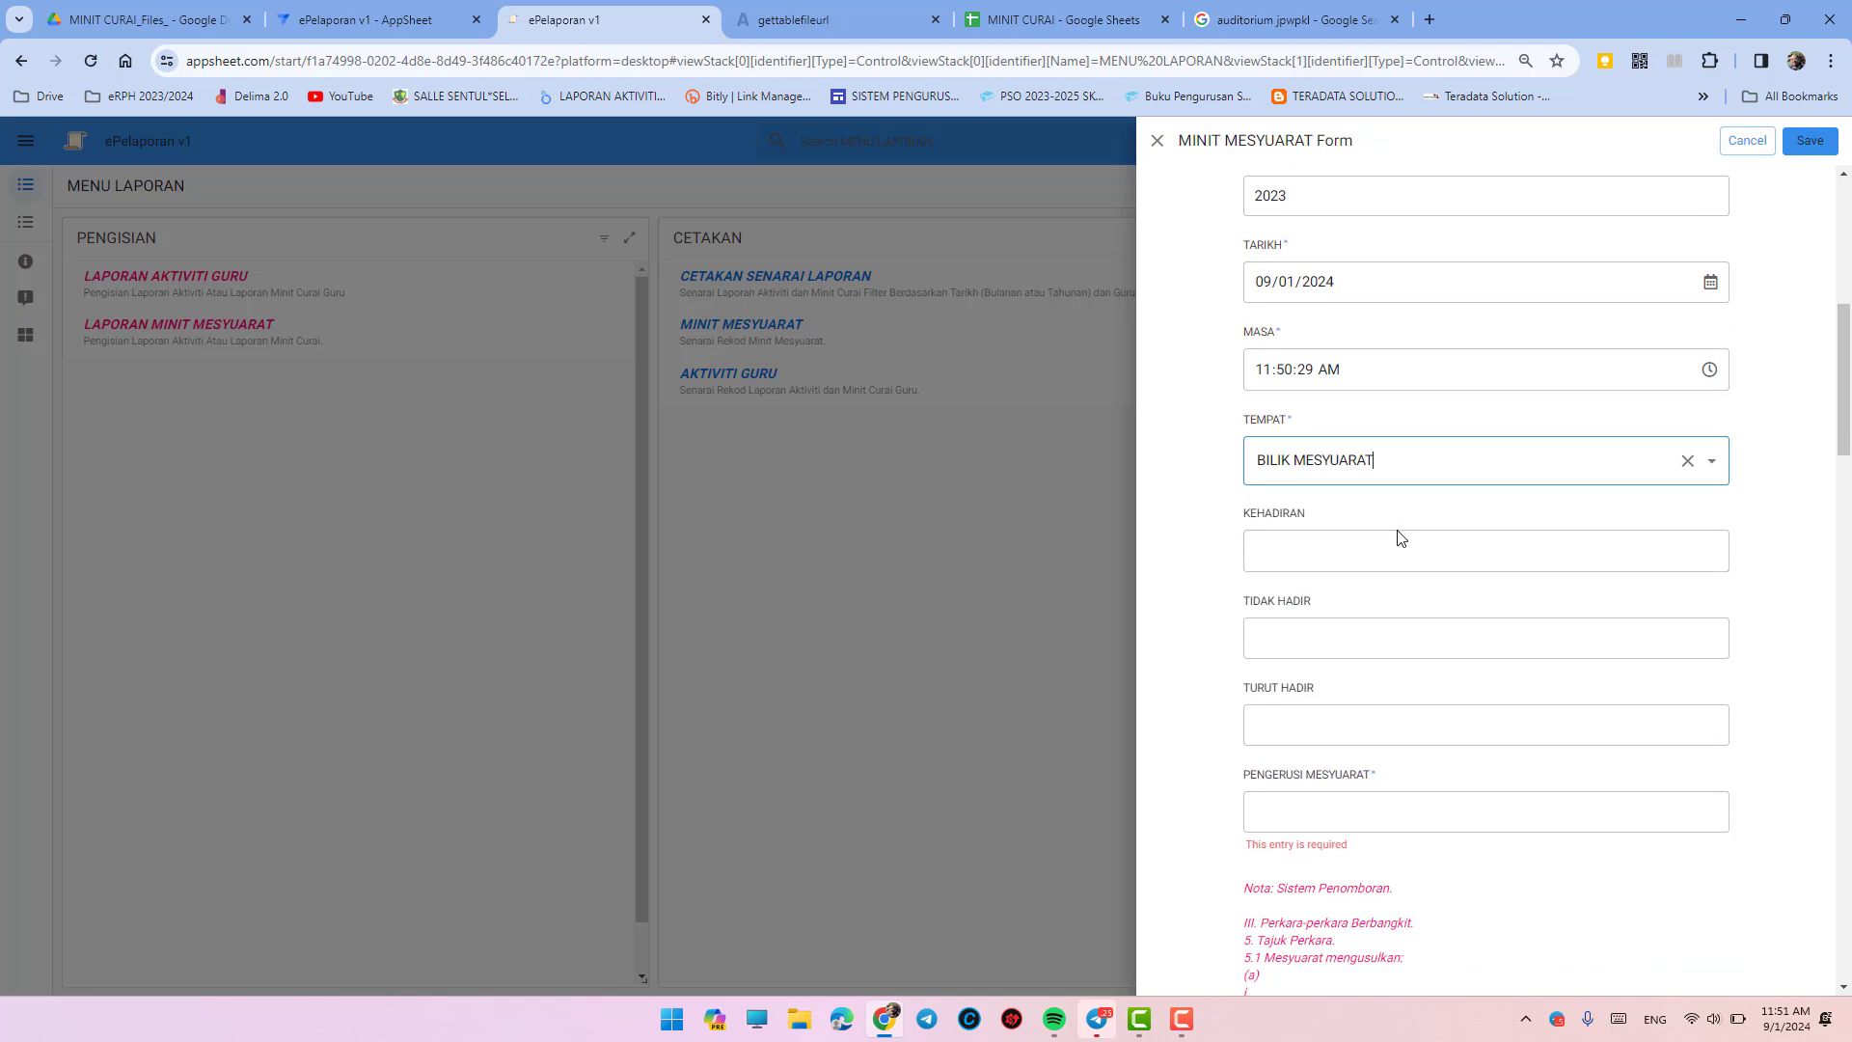
{"action": "left_click", "coordinate": [1370, 547]}
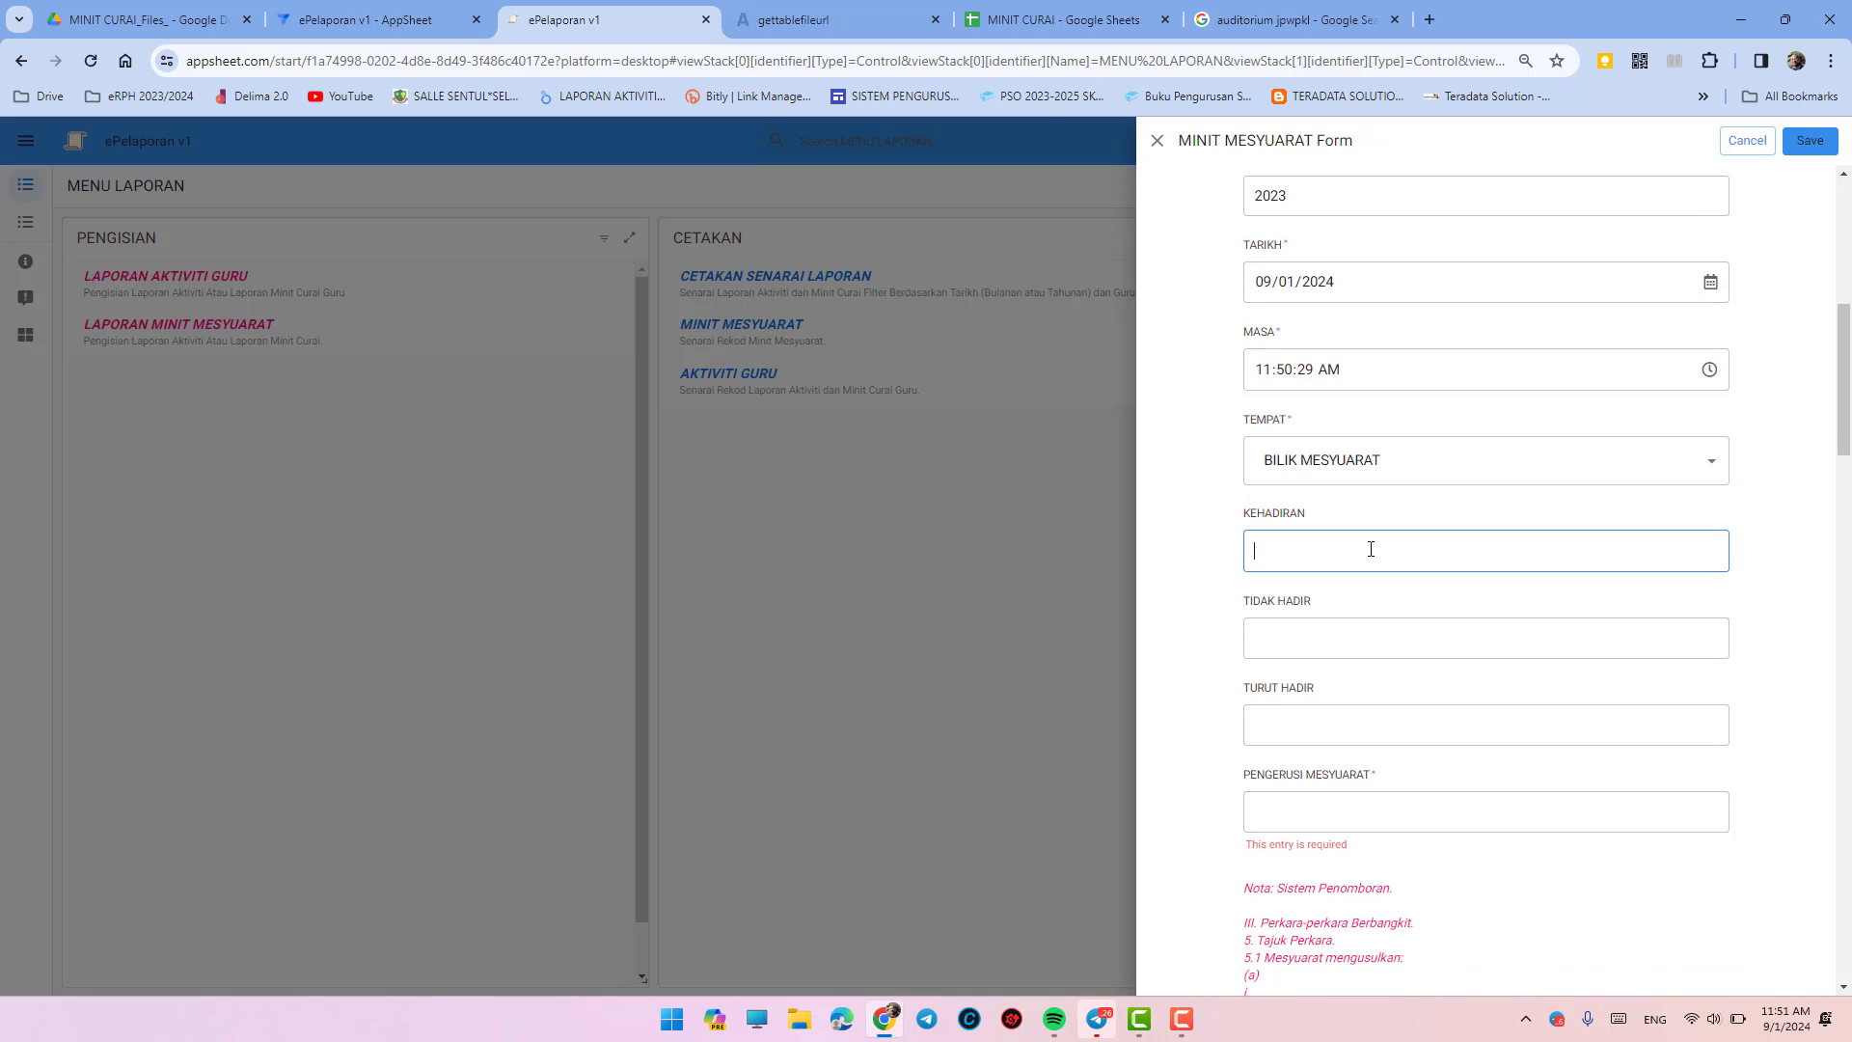
- List Guru Besar, GPK Kurikulum and Setiausaha Kurikulum as numbered entries under KEHADIRAN
{"action": "type", "text": "1."}
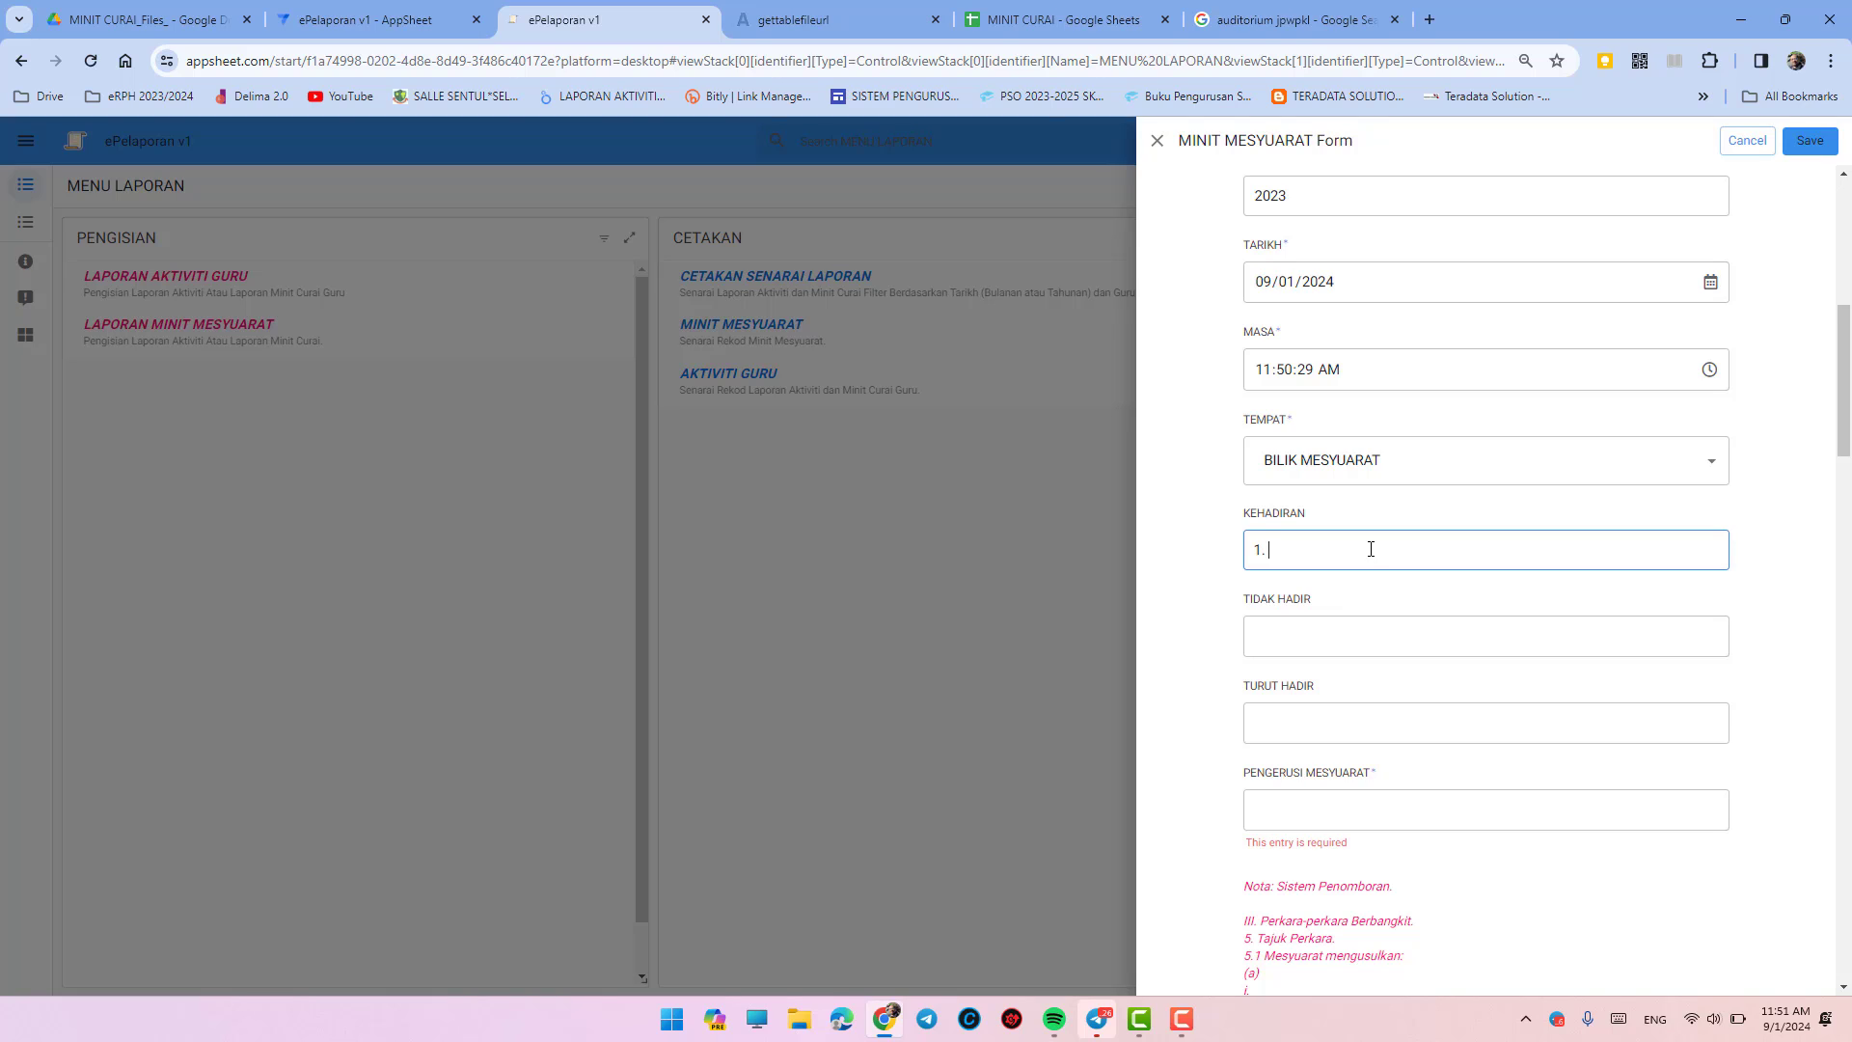
{"action": "type", "text": "Guru Besar."}
{"action": "key", "text": "Return"}
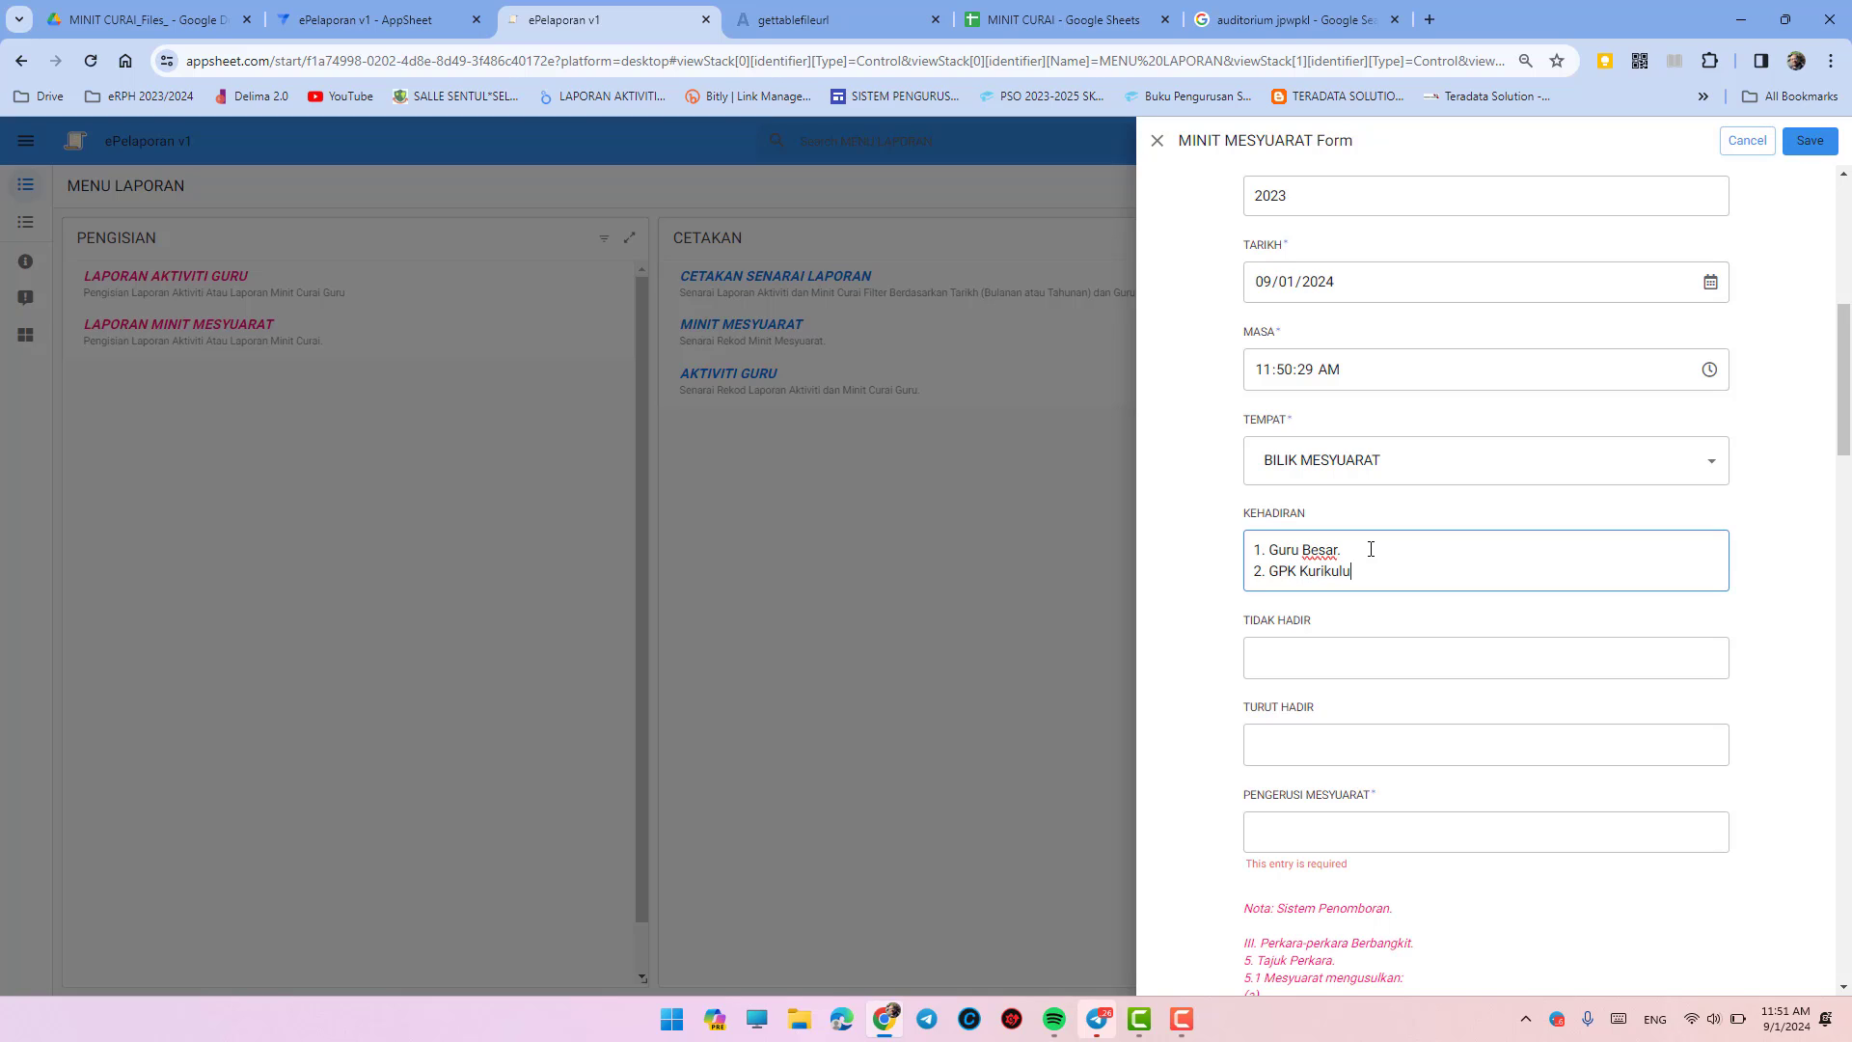
{"action": "key", "text": "Return"}
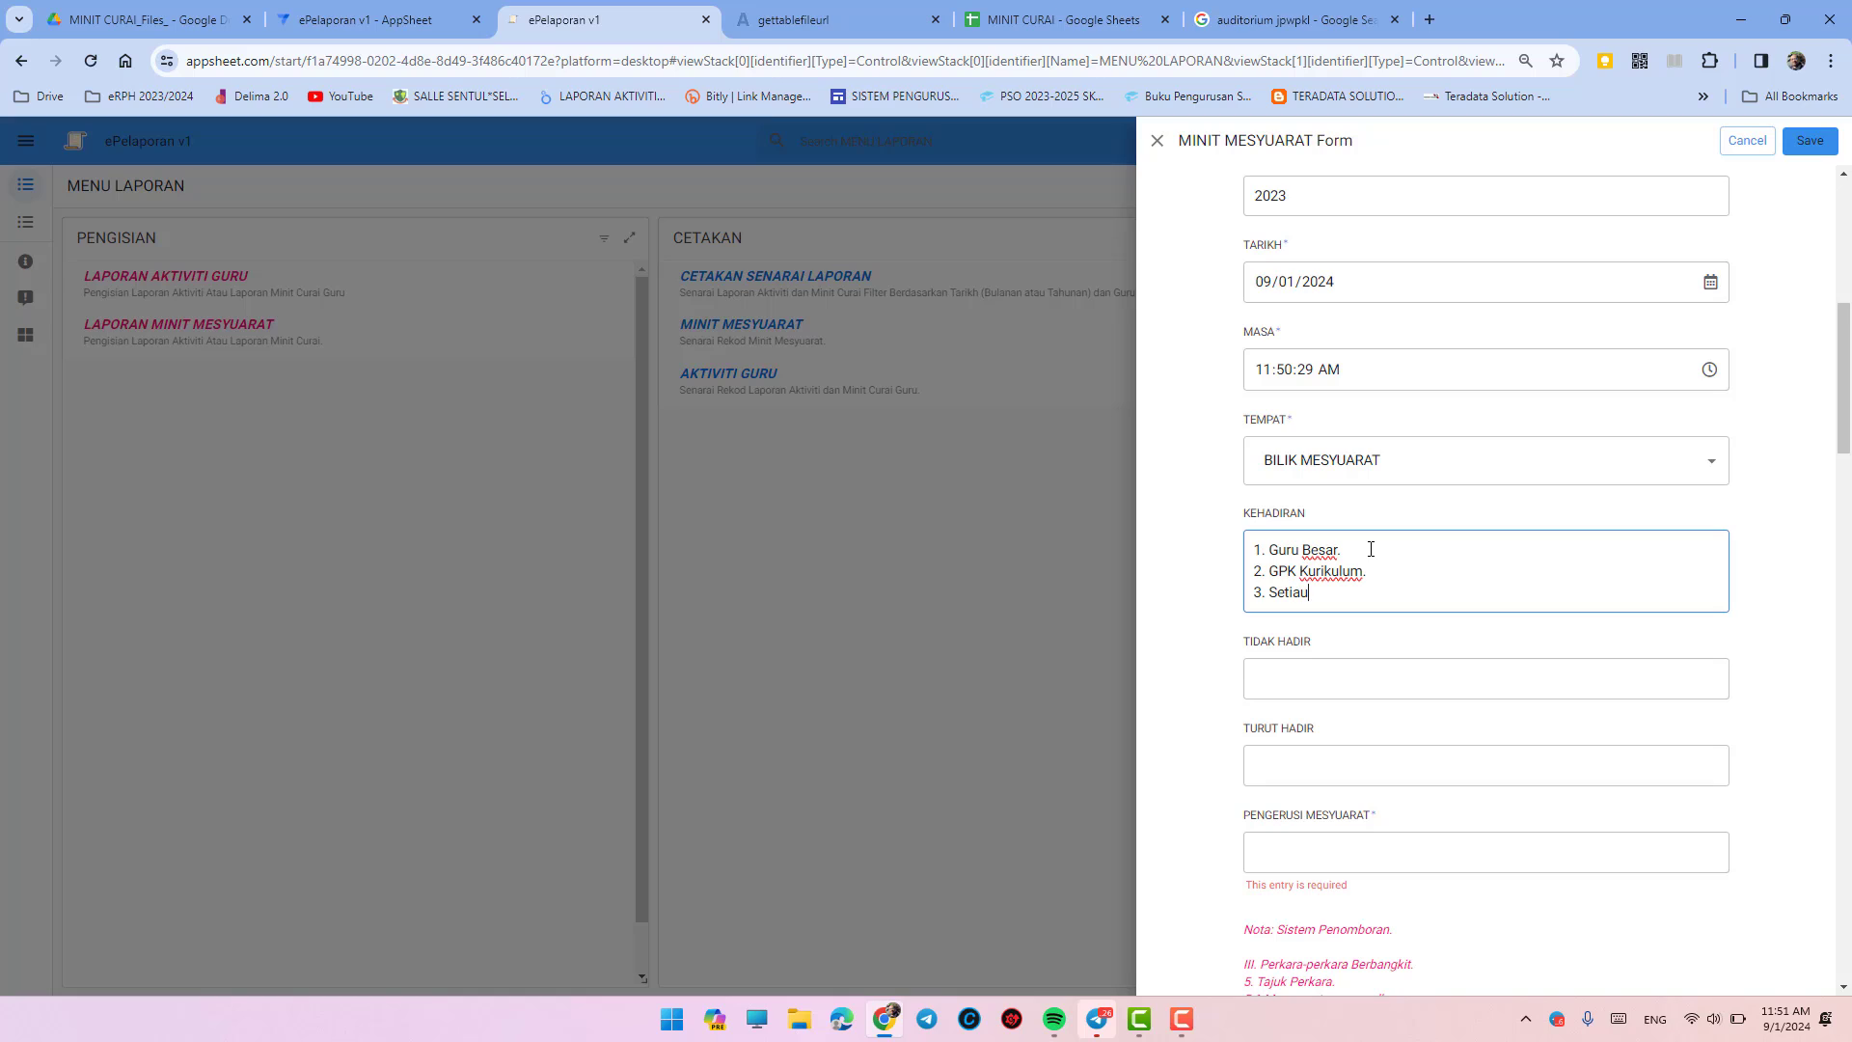
{"action": "type", "text": "3. Setiausaha Kurikulum."}
- Enter one teacher absent on maternity leave (Bersalin) in TIDAK HADIR
{"action": "left_click", "coordinate": [1372, 681]}
{"action": "type", "text": "4"}
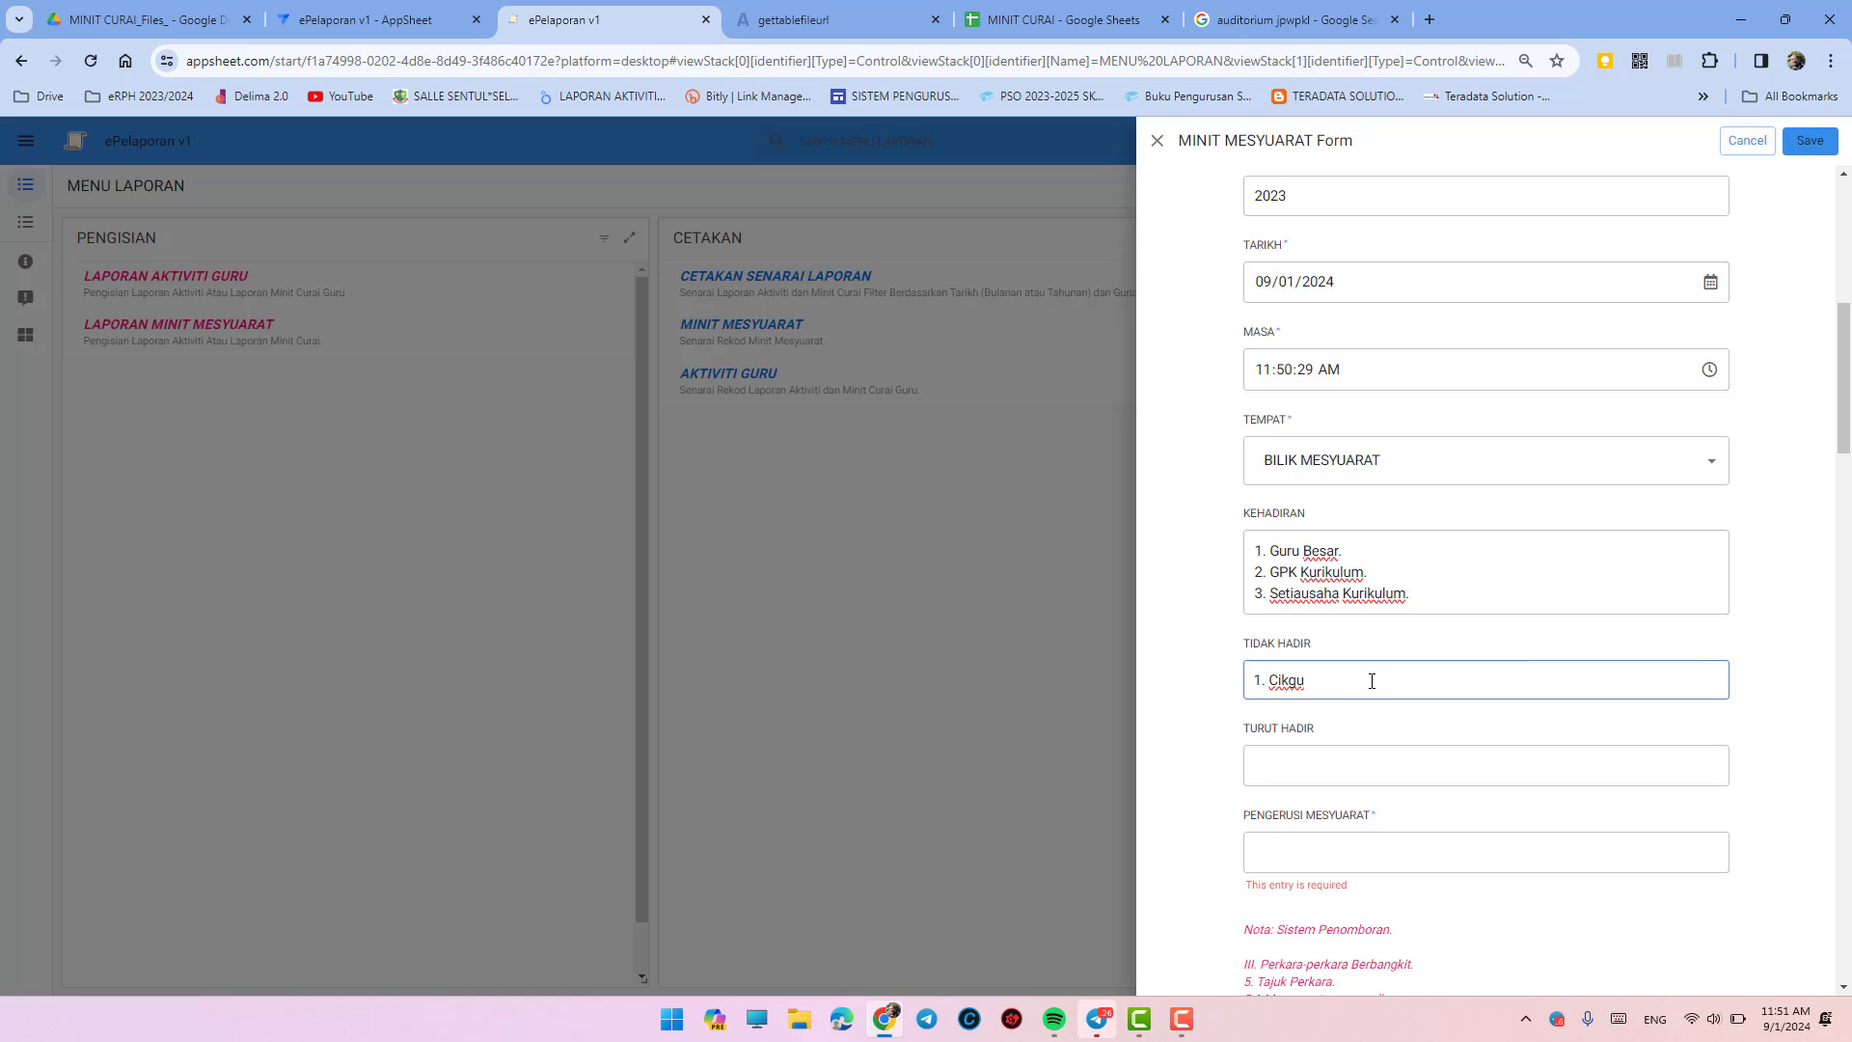
{"action": "type", "text": "Nurul (Bersalin)."}
{"action": "scroll", "coordinate": [1372, 689], "scroll_direction": "down", "scroll_amount": 3}
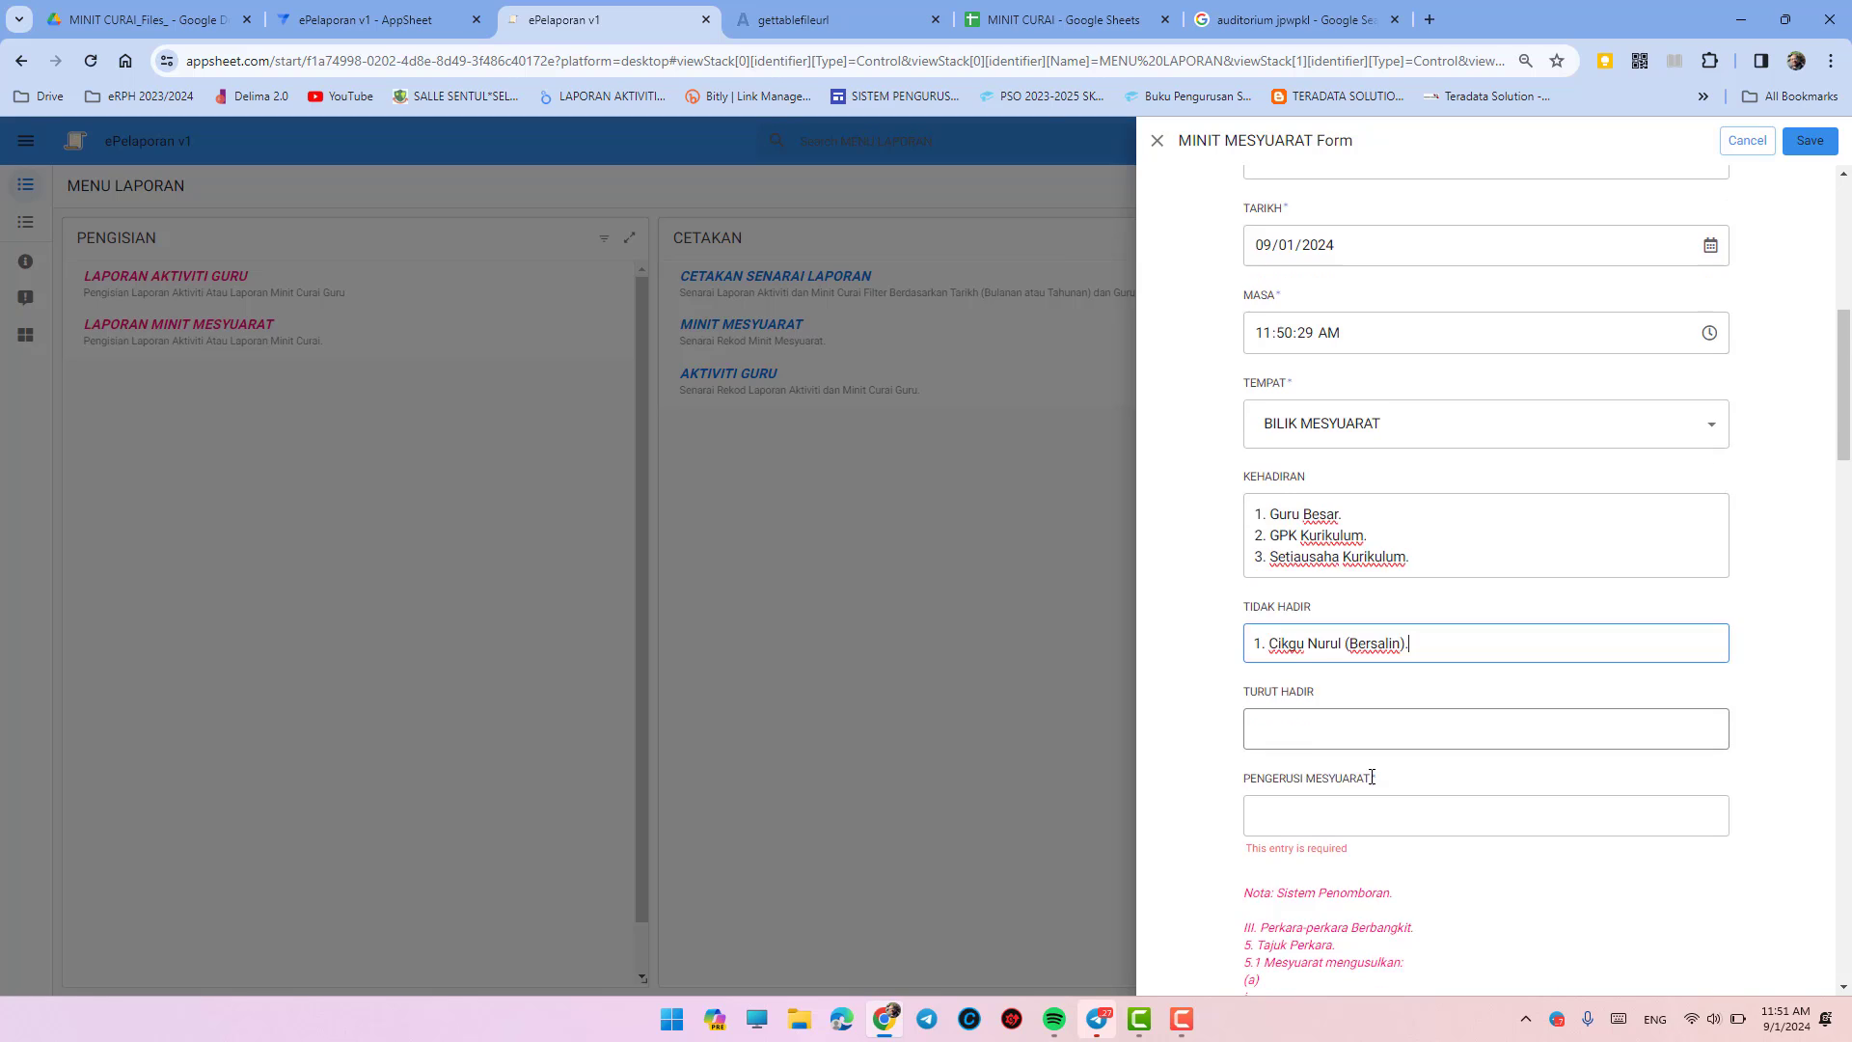
- Enter the Guru Besar, with his name, as PENGERUSI MESYUARAT
{"action": "left_click", "coordinate": [1317, 566]}
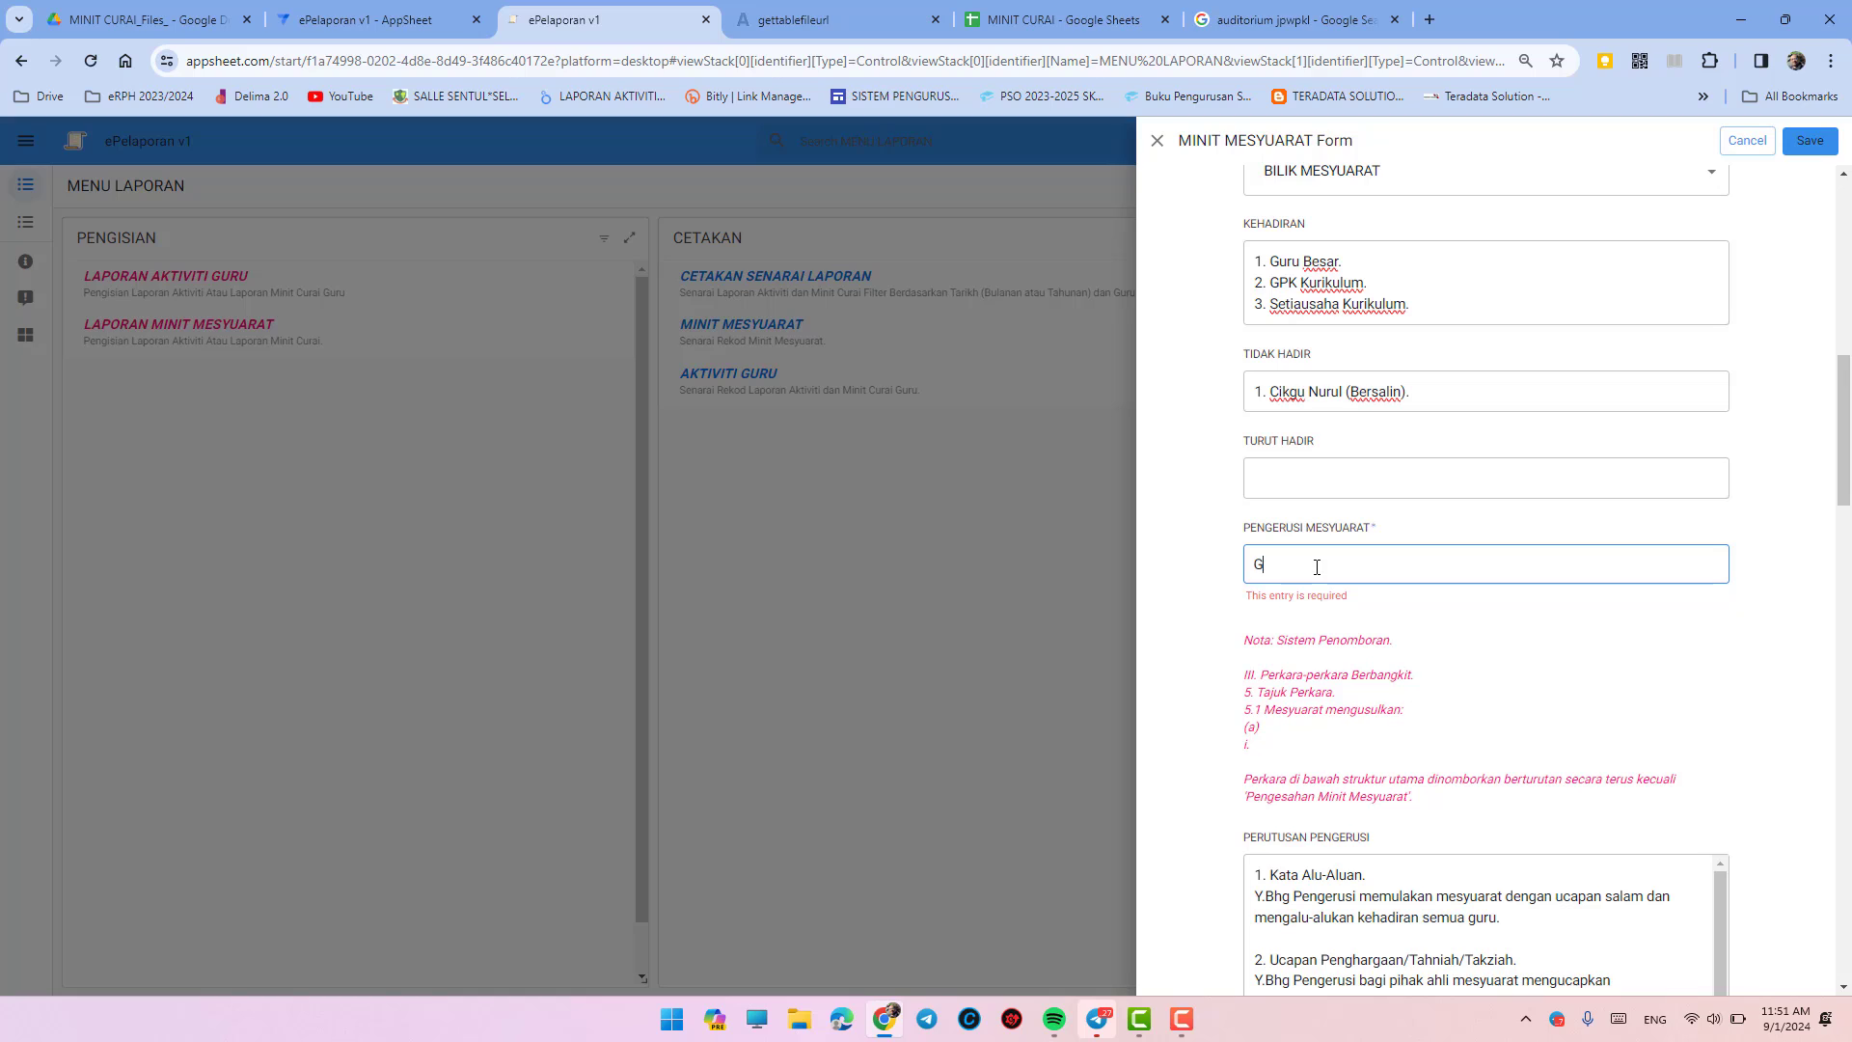
{"action": "type", "text": "Guru Besar, Tn Haji M"}
{"action": "key", "text": "BackSpace"}
{"action": "type", "text": "Sarid."}
{"action": "scroll", "coordinate": [1447, 588], "scroll_direction": "down", "scroll_amount": 5}
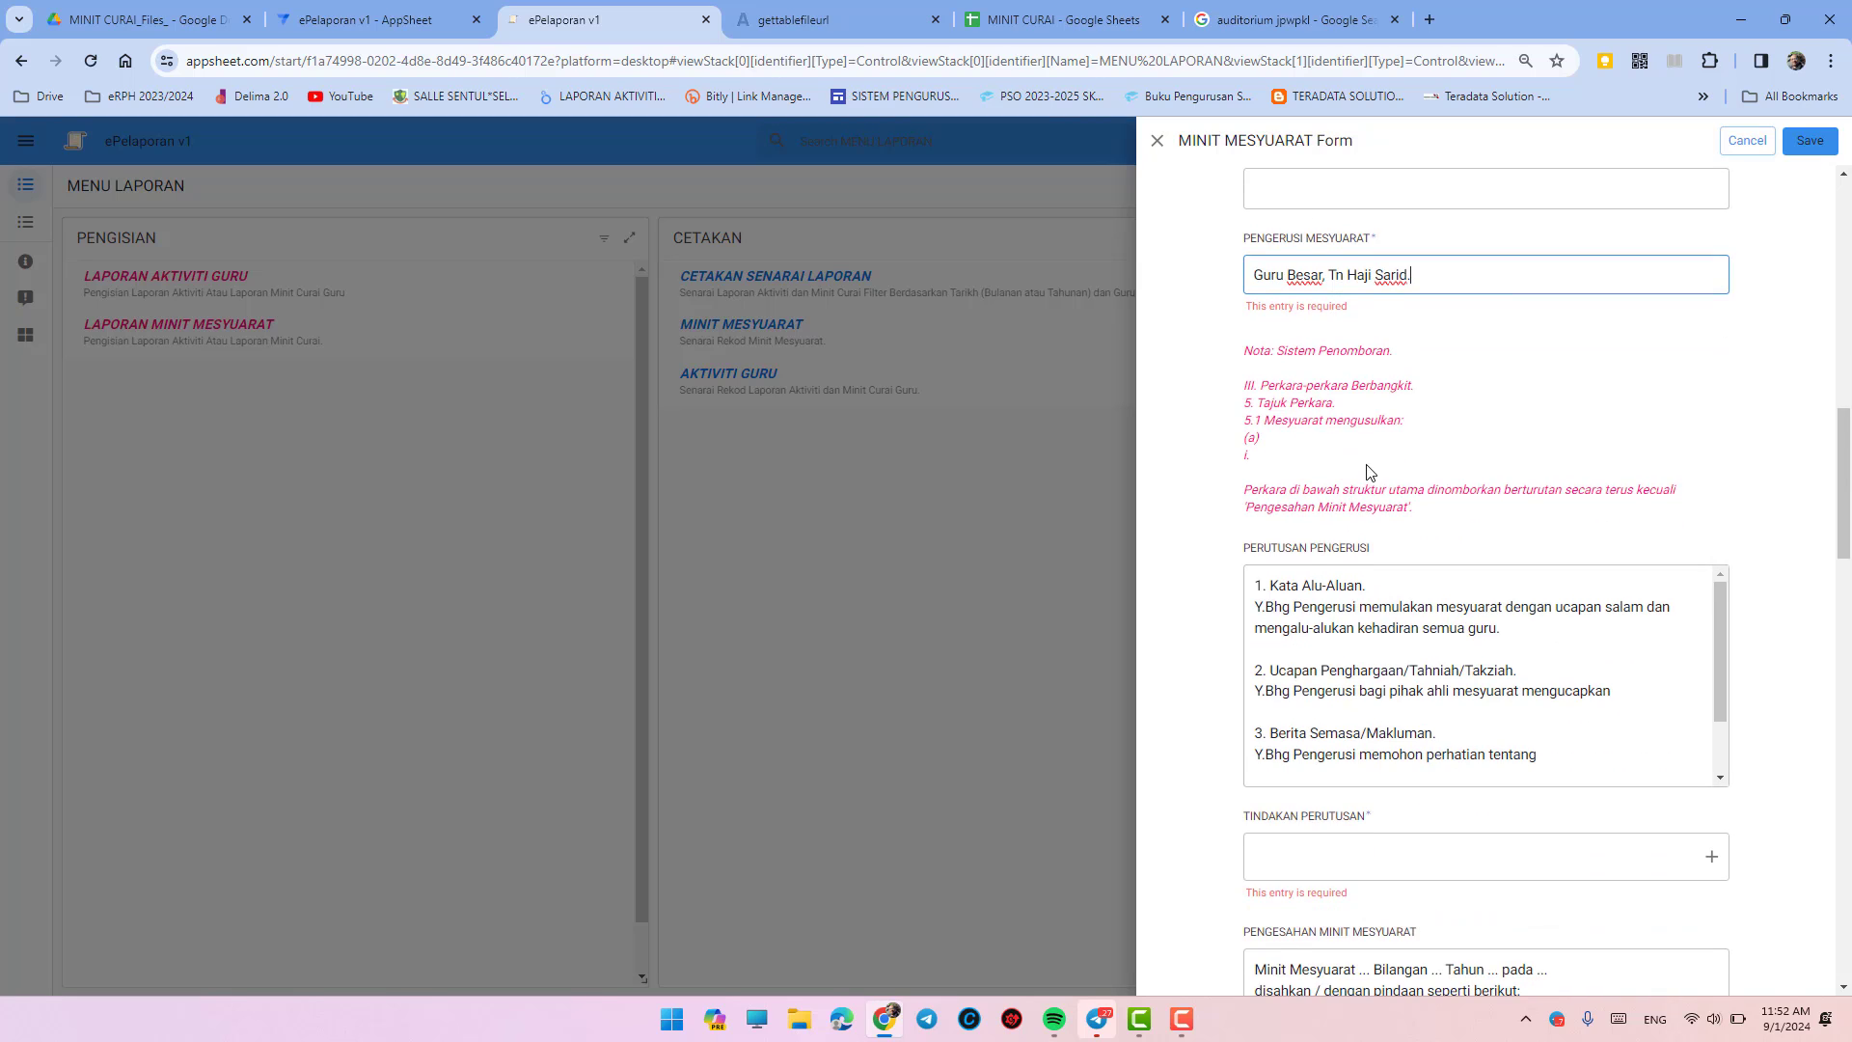
- Extend item 2 of PERUTUSAN PENGERUSI with congratulations on a teacher's wedding
{"action": "scroll", "coordinate": [1534, 526], "scroll_direction": "down", "scroll_amount": 1}
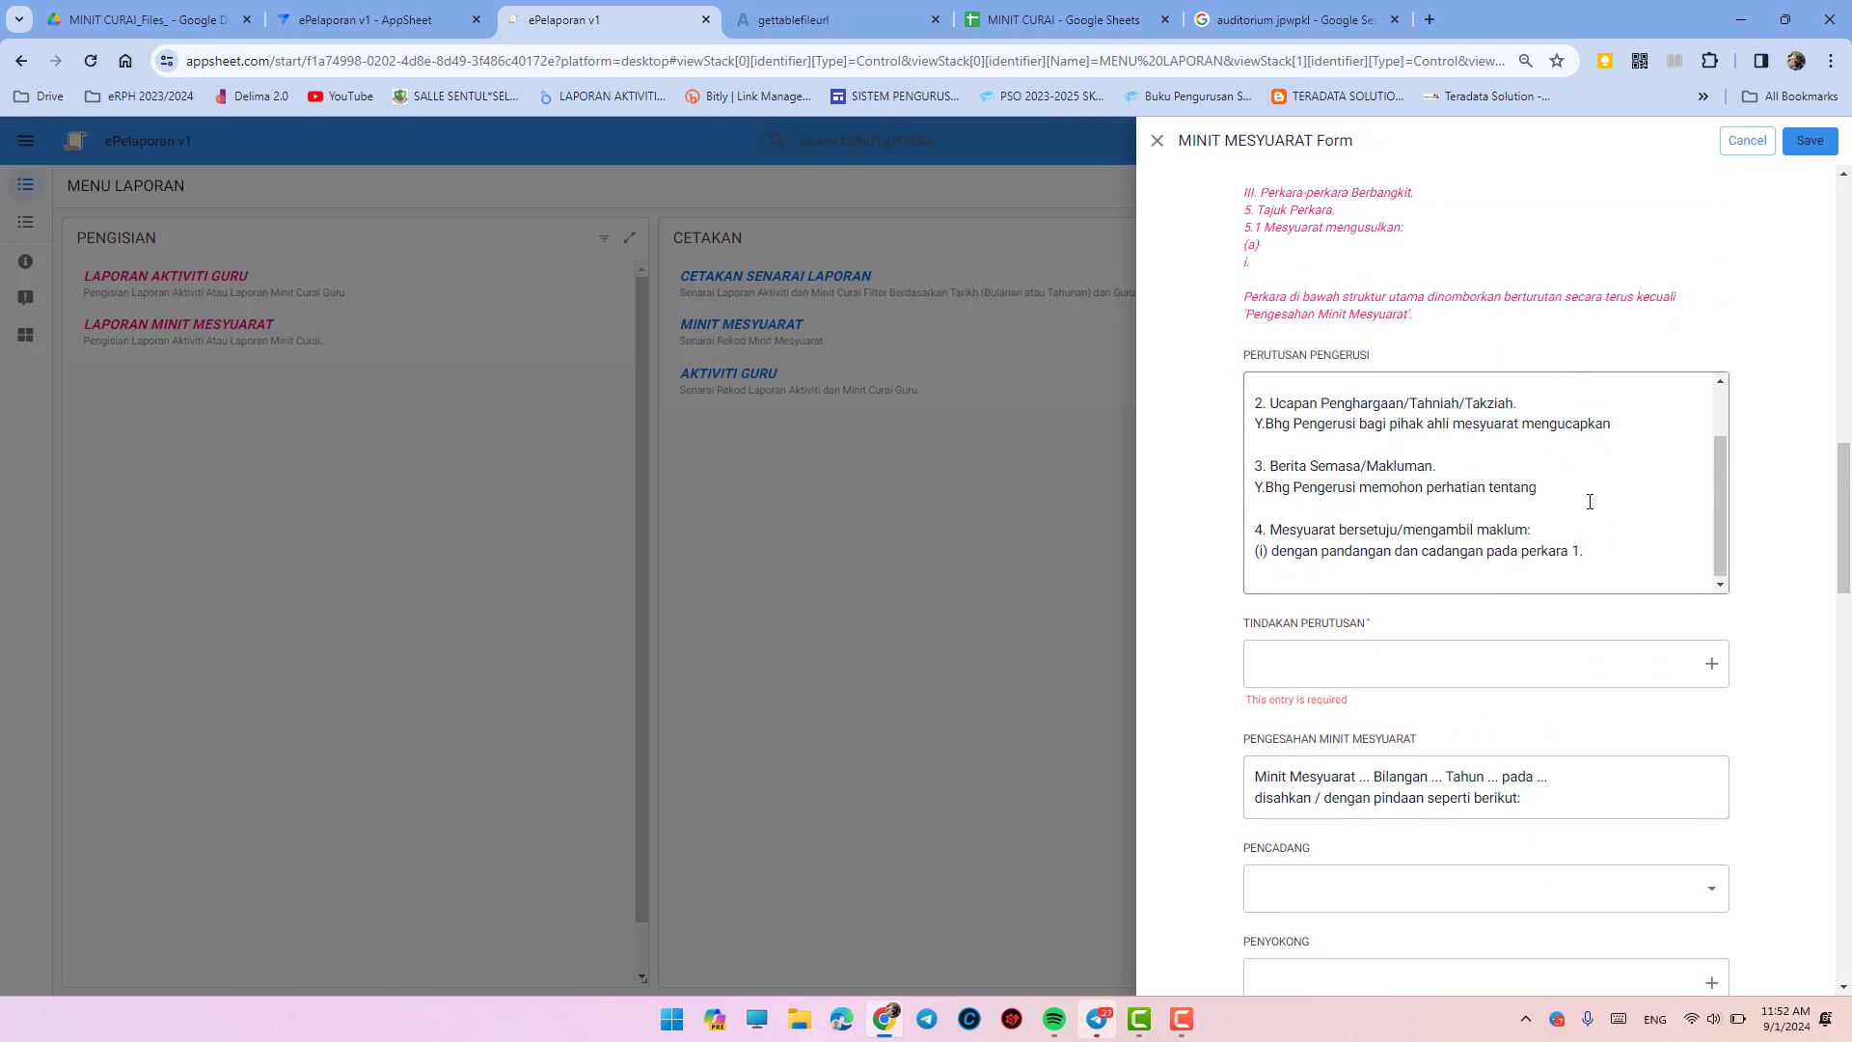
{"action": "scroll", "coordinate": [1563, 497], "scroll_direction": "up", "scroll_amount": 2}
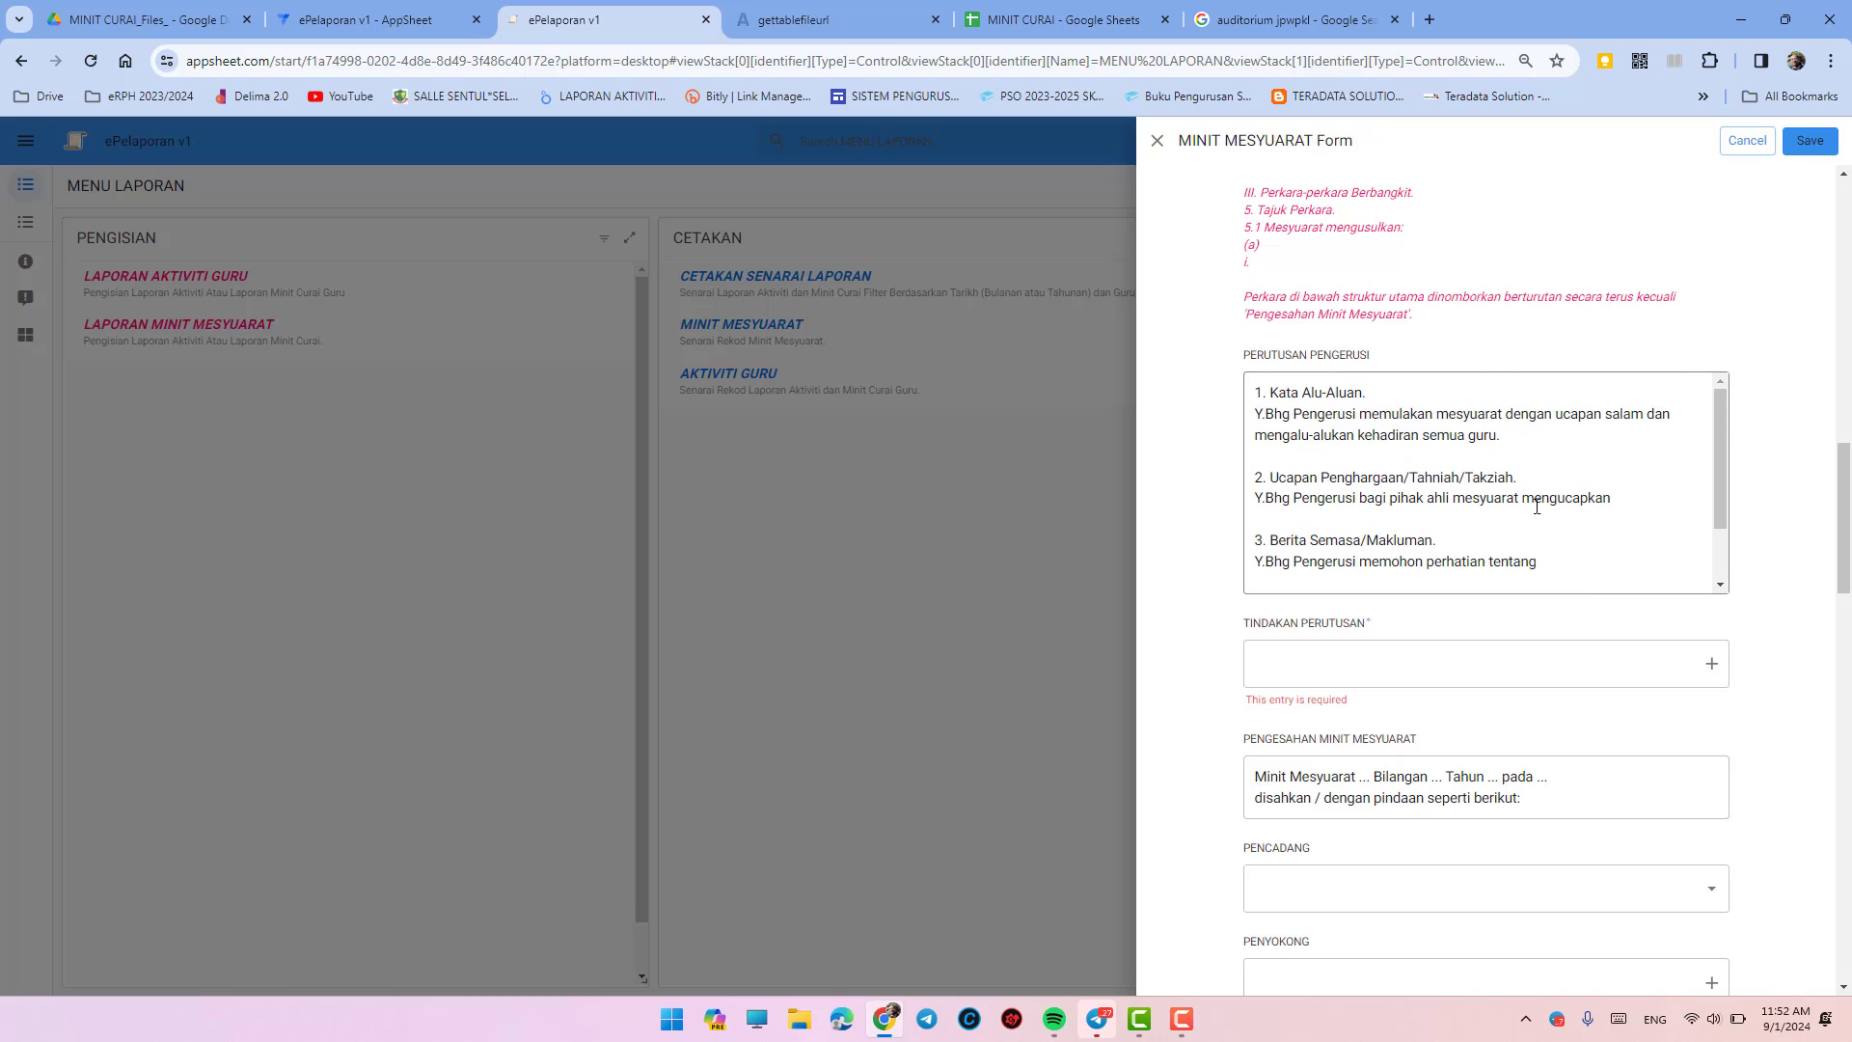
{"action": "left_click", "coordinate": [1629, 501]}
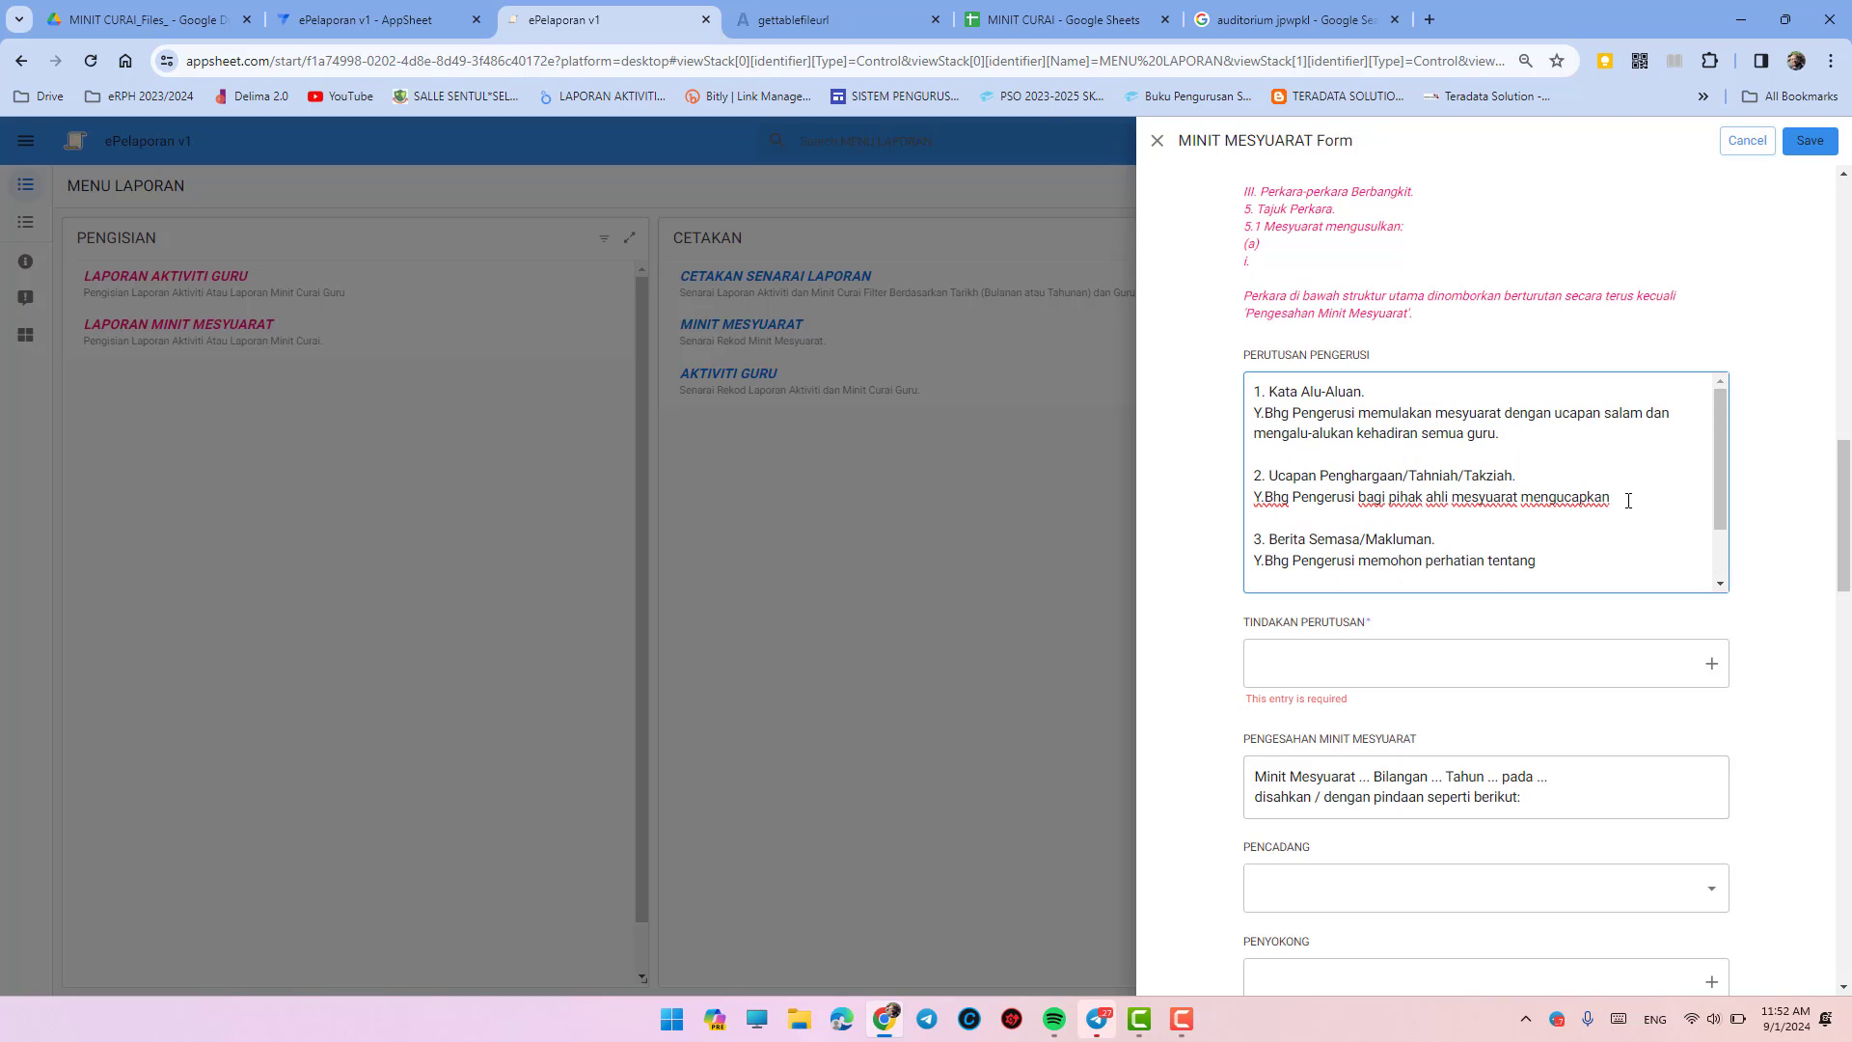
{"action": "type", "text": "tahniah atas pe"}
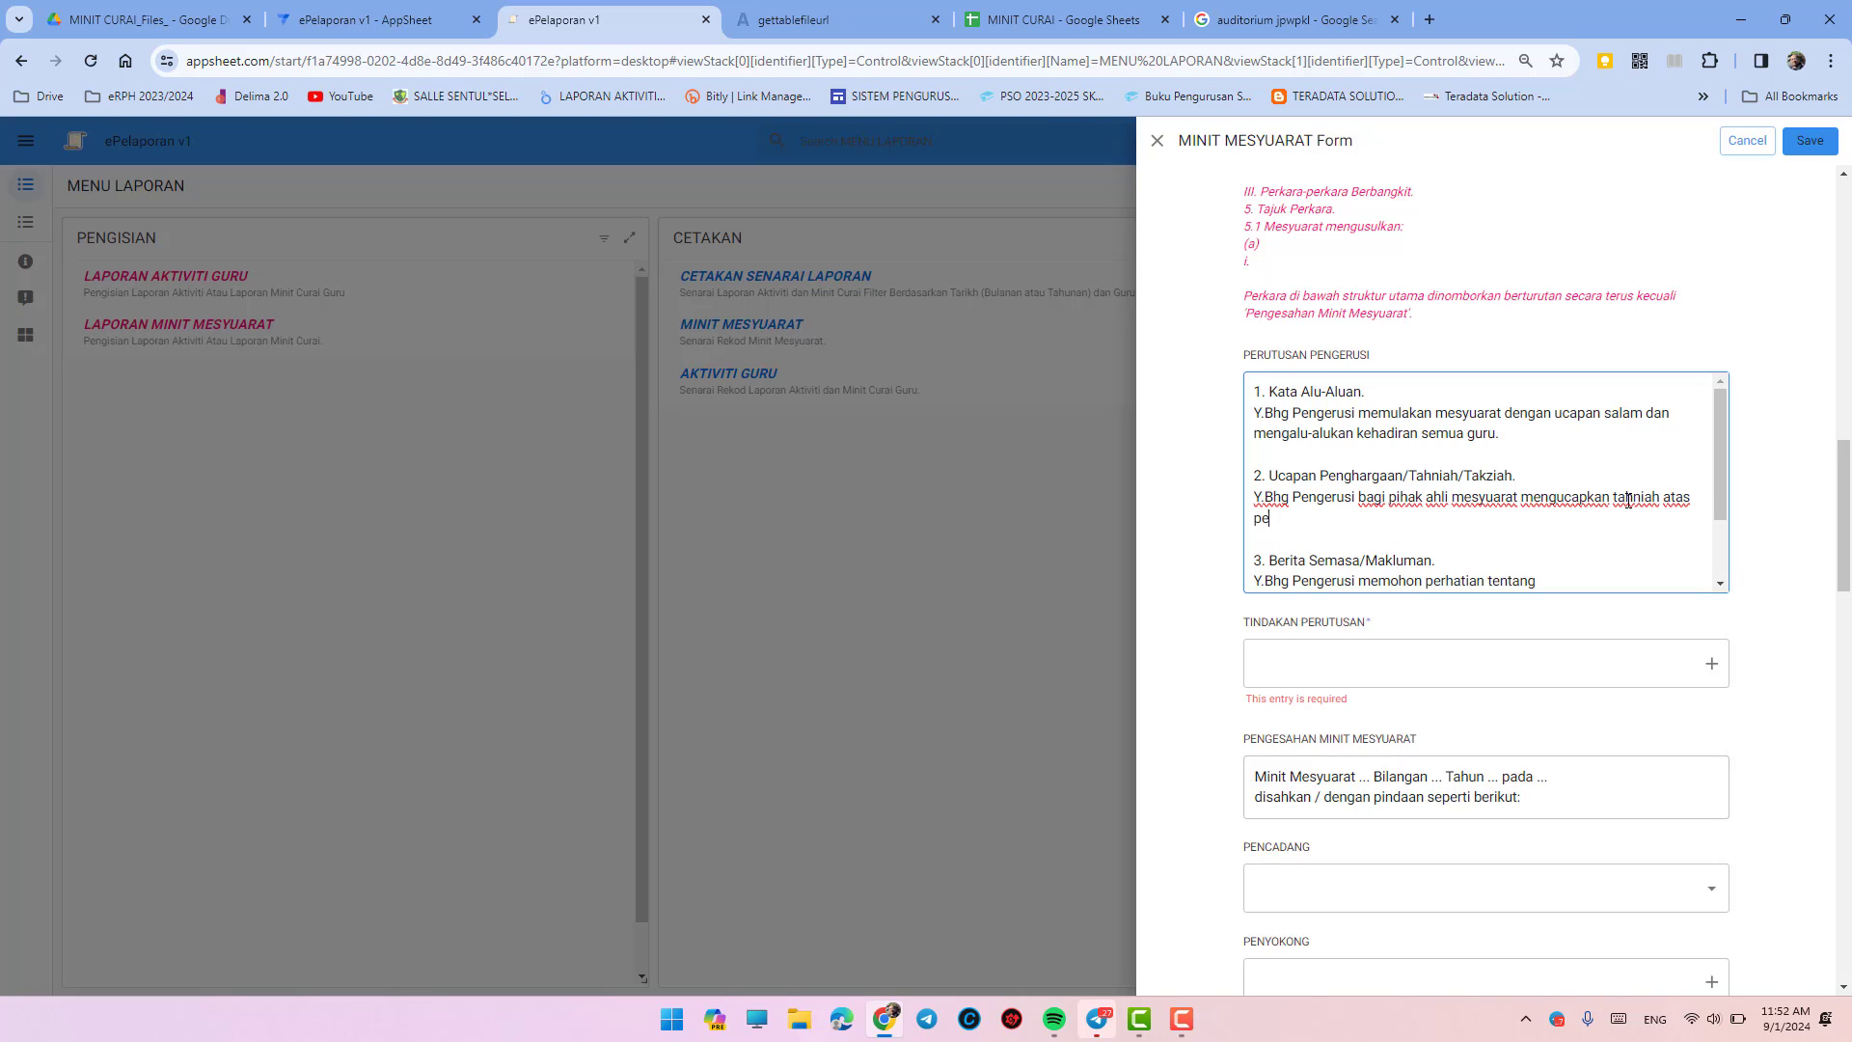
{"action": "type", "text": "rkahwinan Cikgu"}
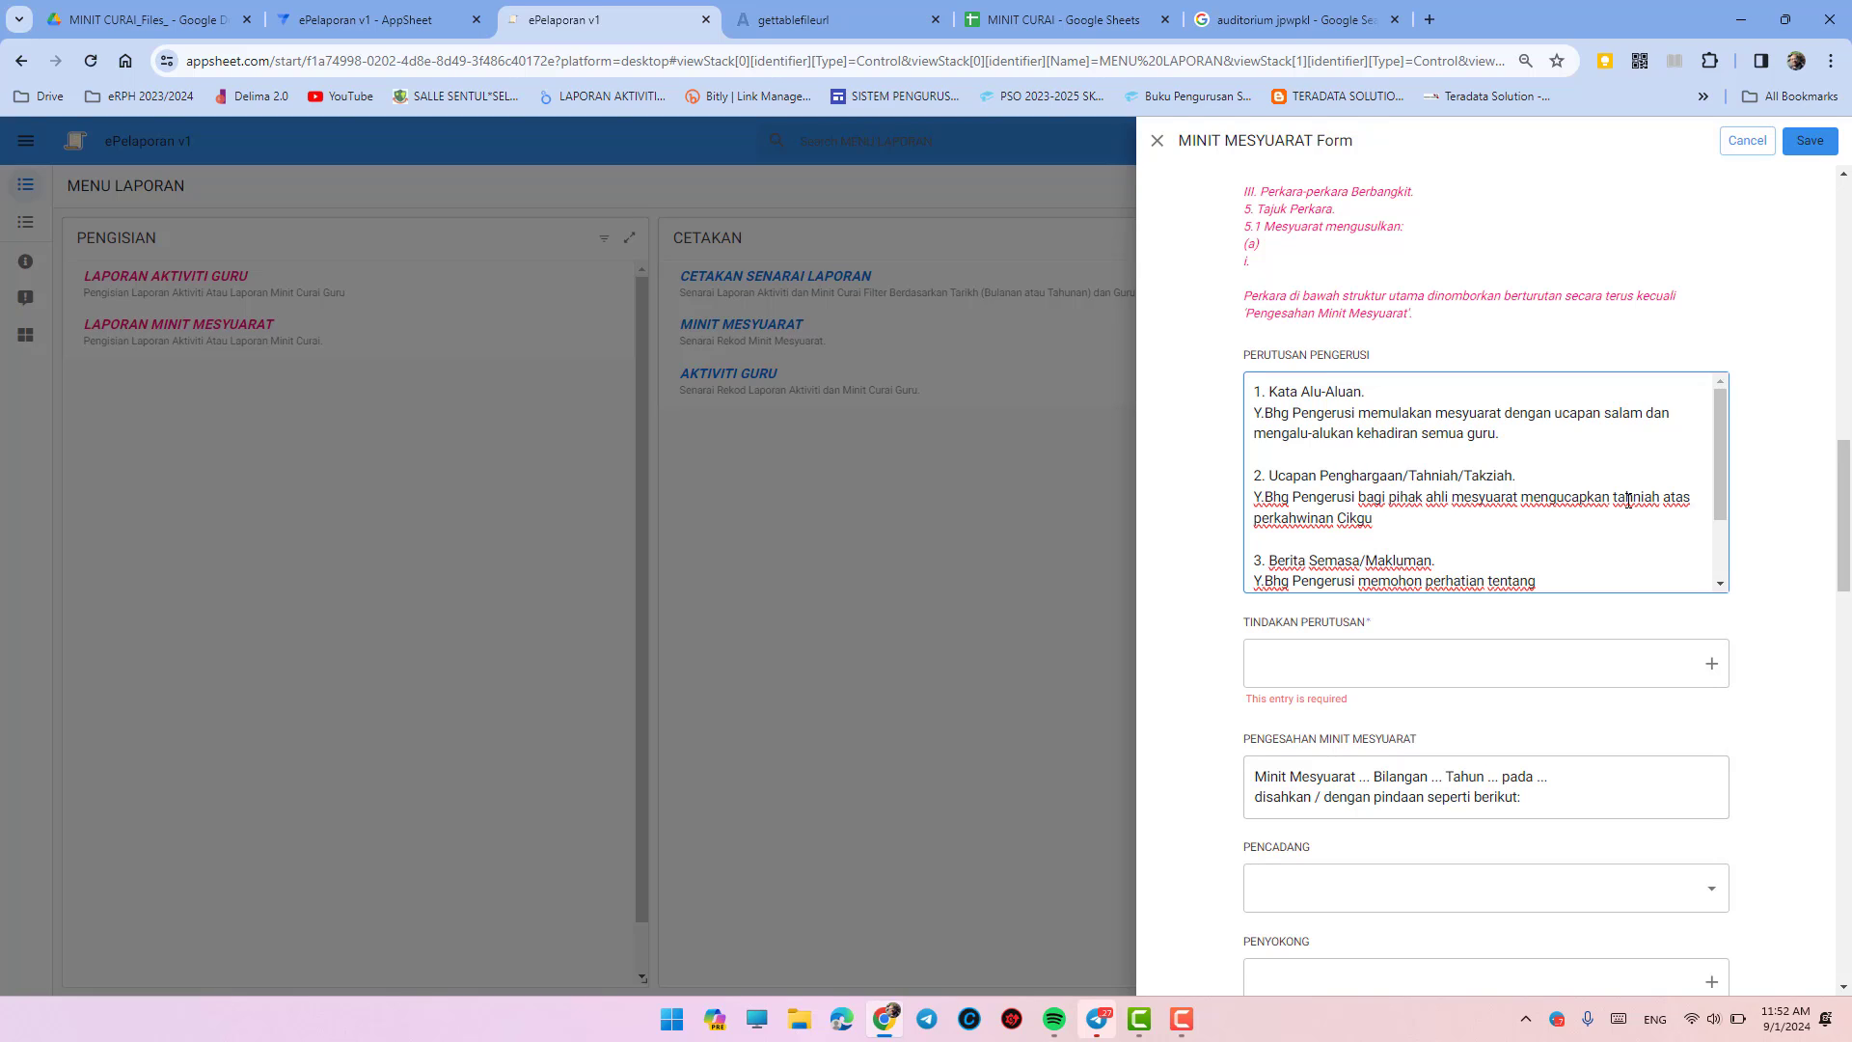
{"action": "type", "text": "Mie."}
- Add the Surat Siaran Pengurusan Covid-19 notice to item 3
{"action": "scroll", "coordinate": [1512, 576], "scroll_direction": "down", "scroll_amount": 1}
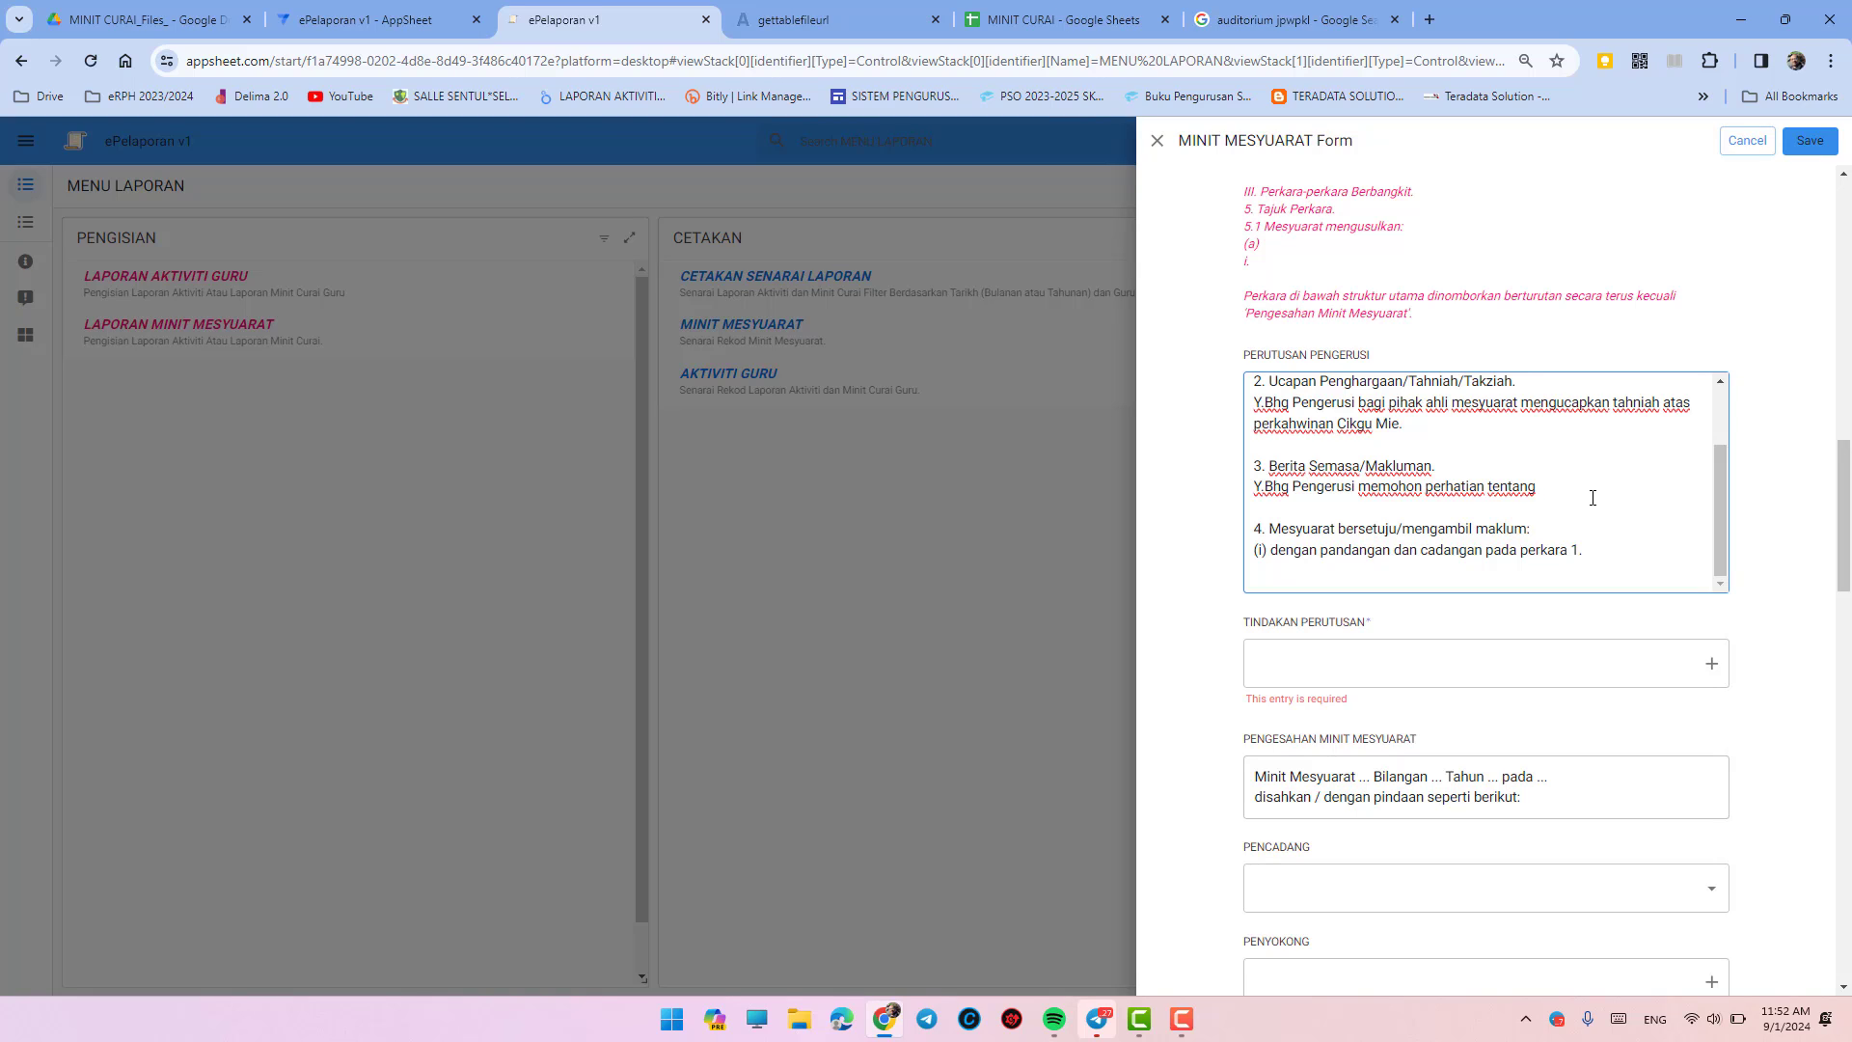
{"action": "type", "text": "Surat Sia"}
{"action": "type", "text": "ran "}
{"action": "type", "text": "ten"}
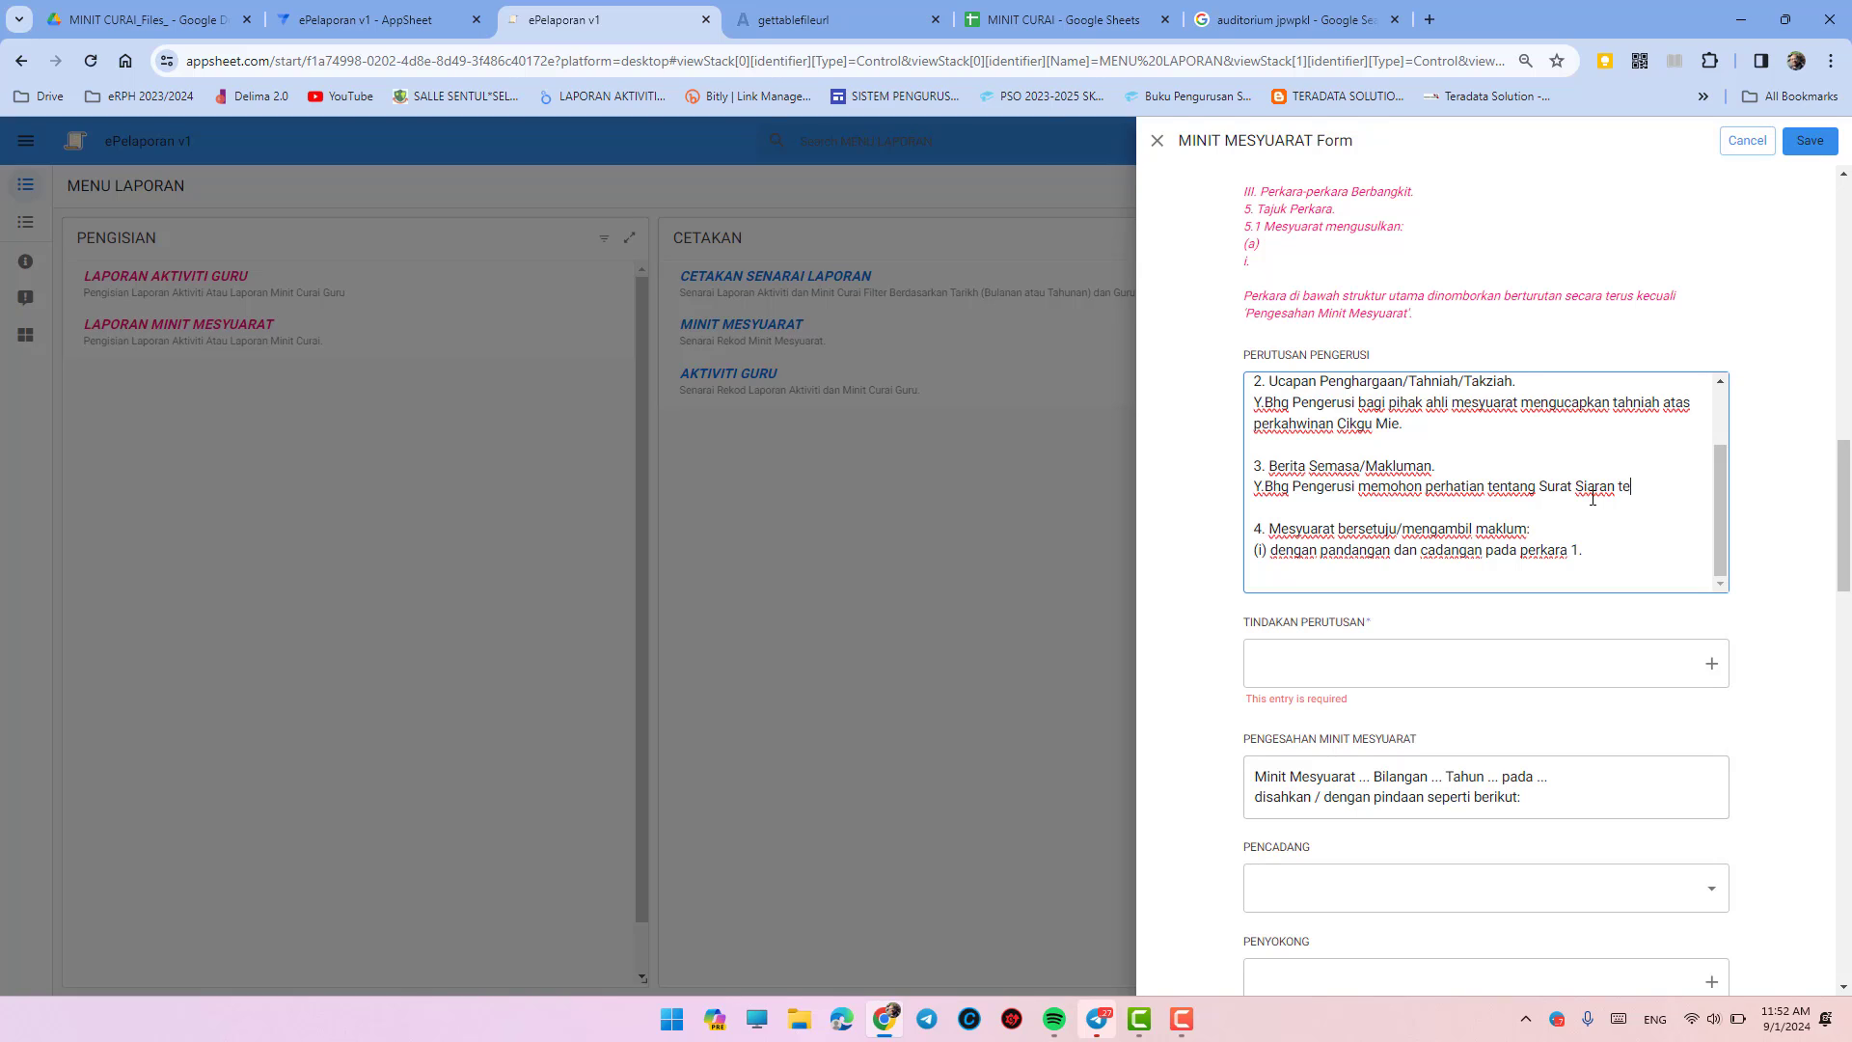
{"action": "key", "text": "BackSpace"}
{"action": "key", "text": "BackSpace"}
{"action": "key", "text": "BackSpace"}
{"action": "type", "text": "Pengurusan Covid"}
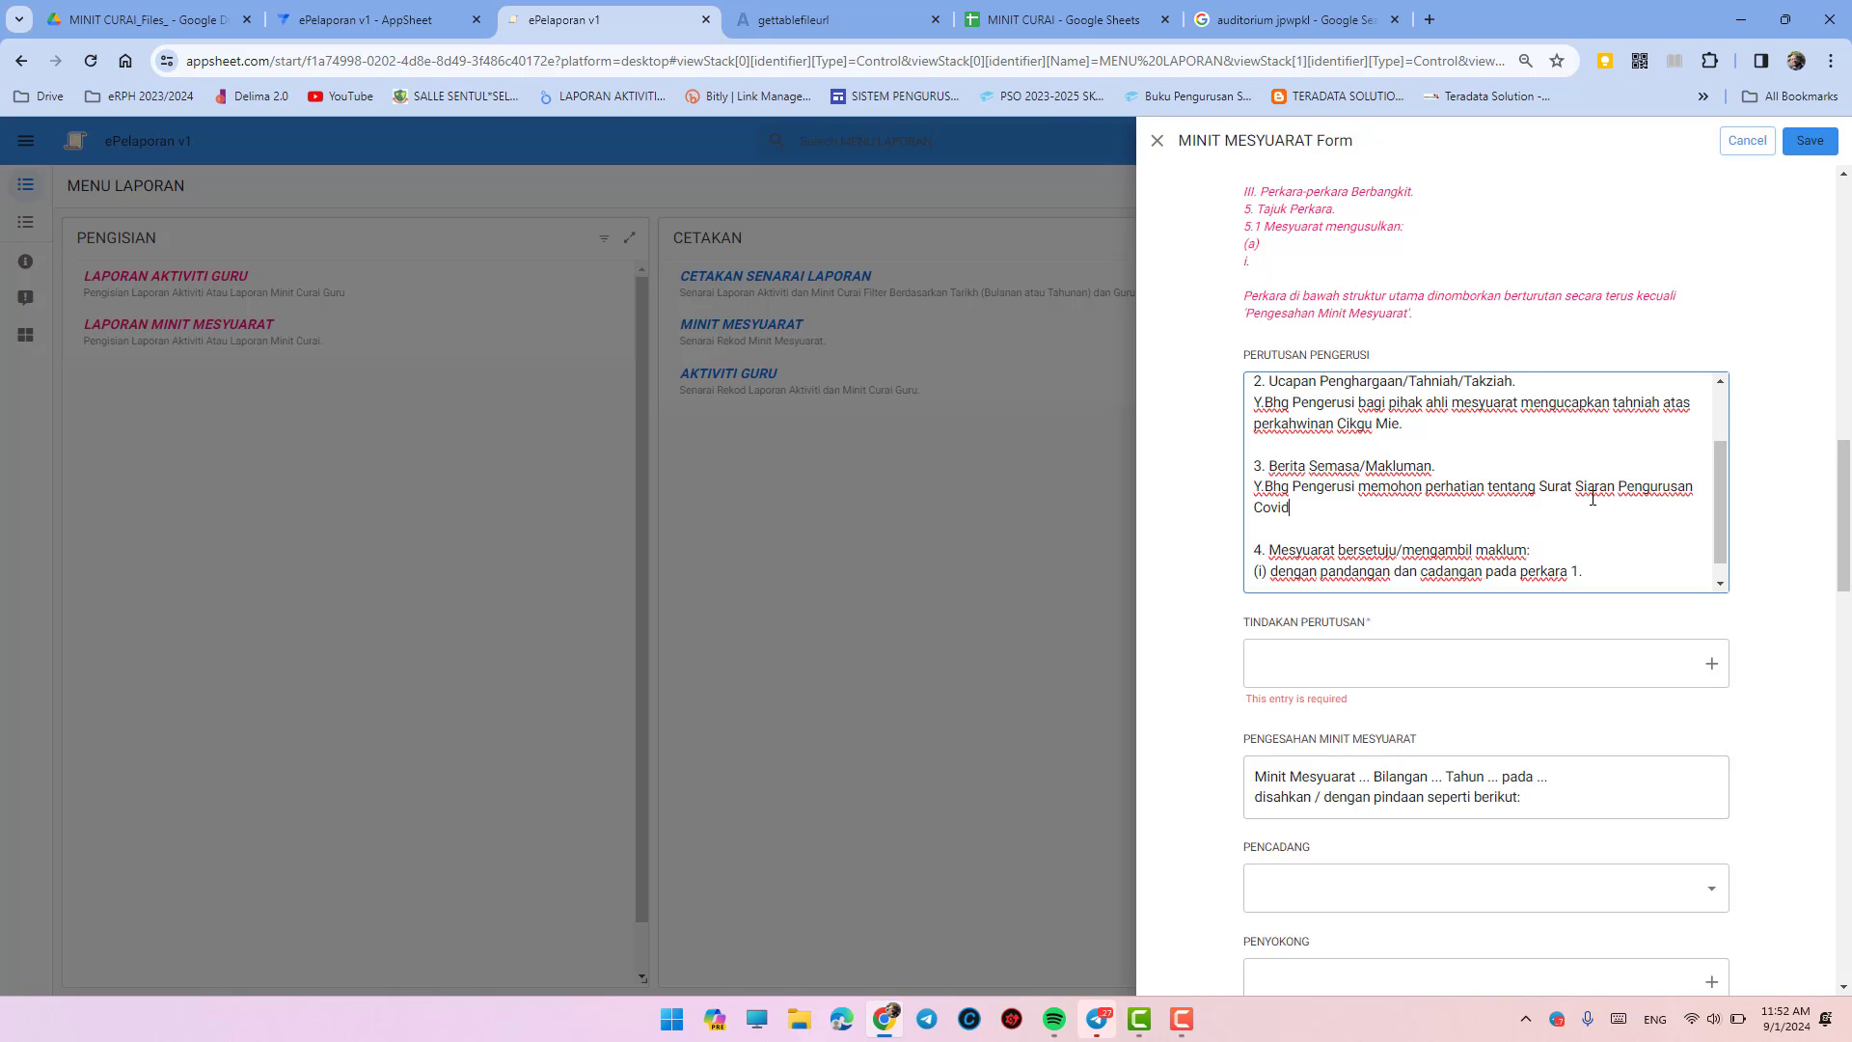
{"action": "type", "text": "-19."}
{"action": "scroll", "coordinate": [1593, 498], "scroll_direction": "down", "scroll_amount": 2}
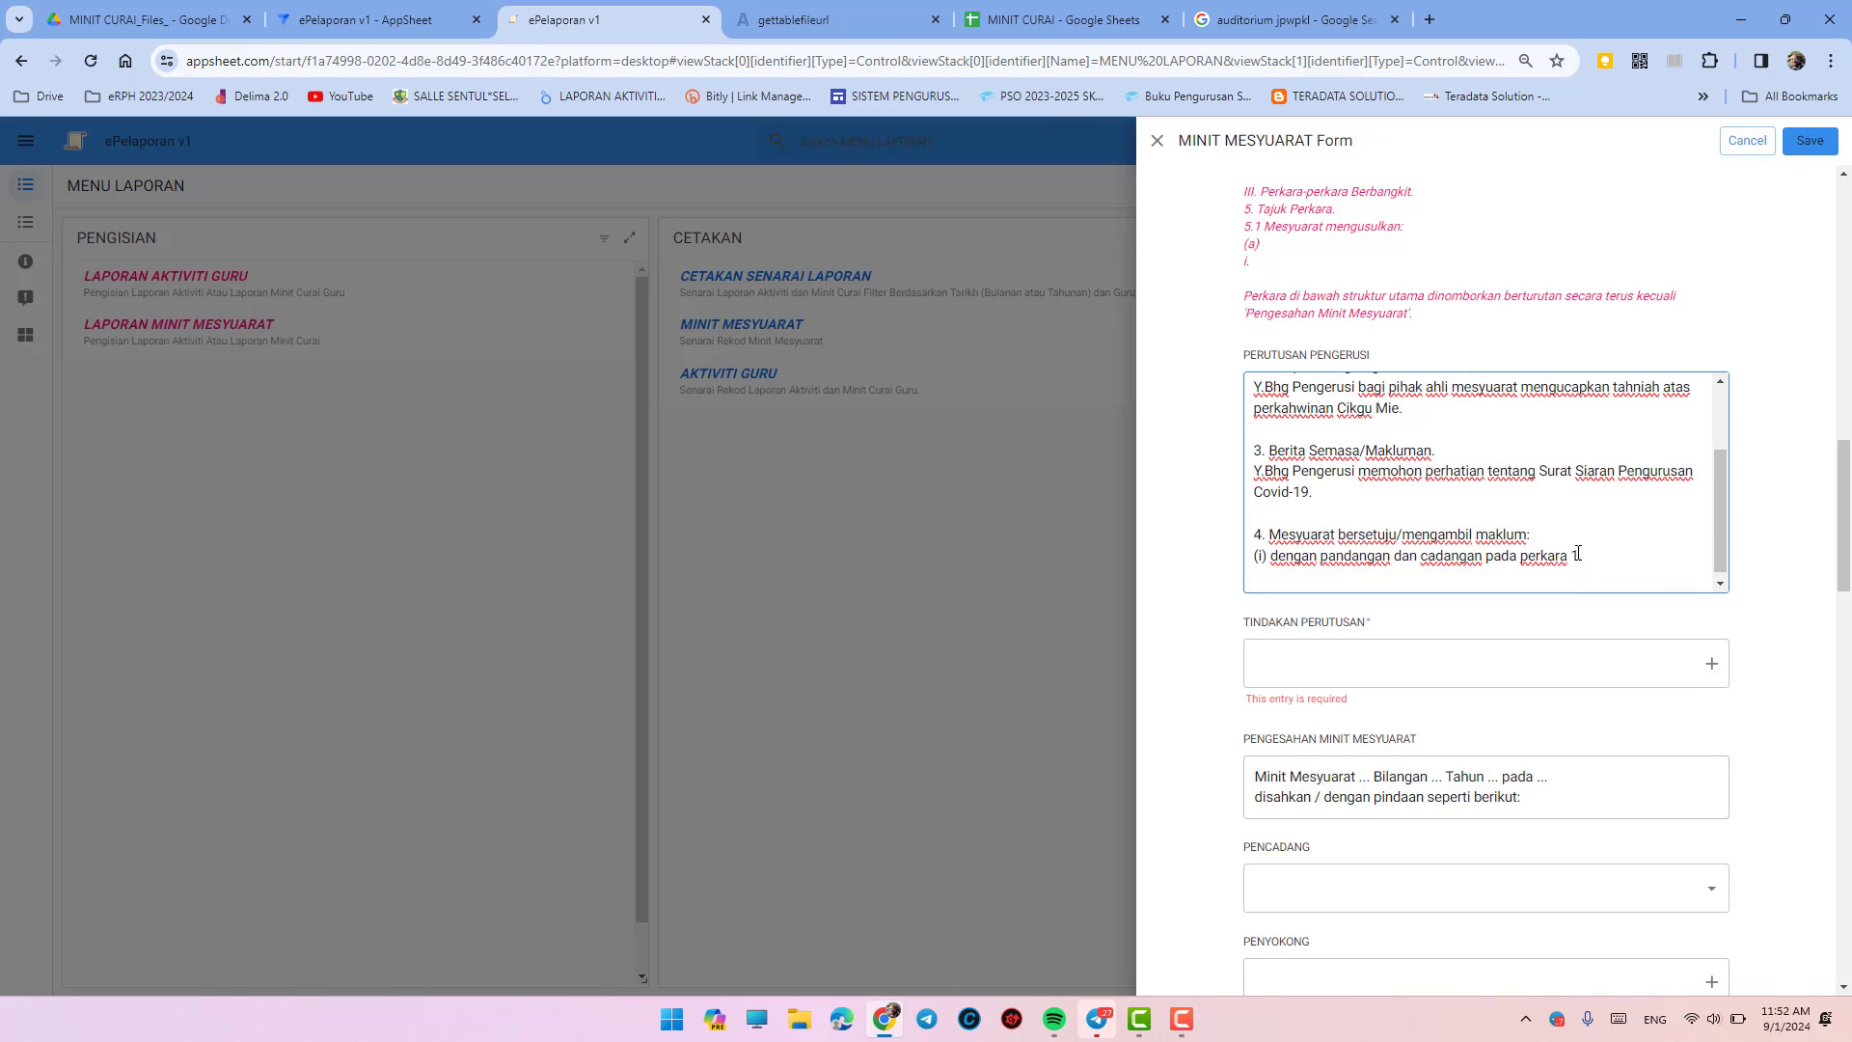
{"action": "left_click", "coordinate": [1453, 587]}
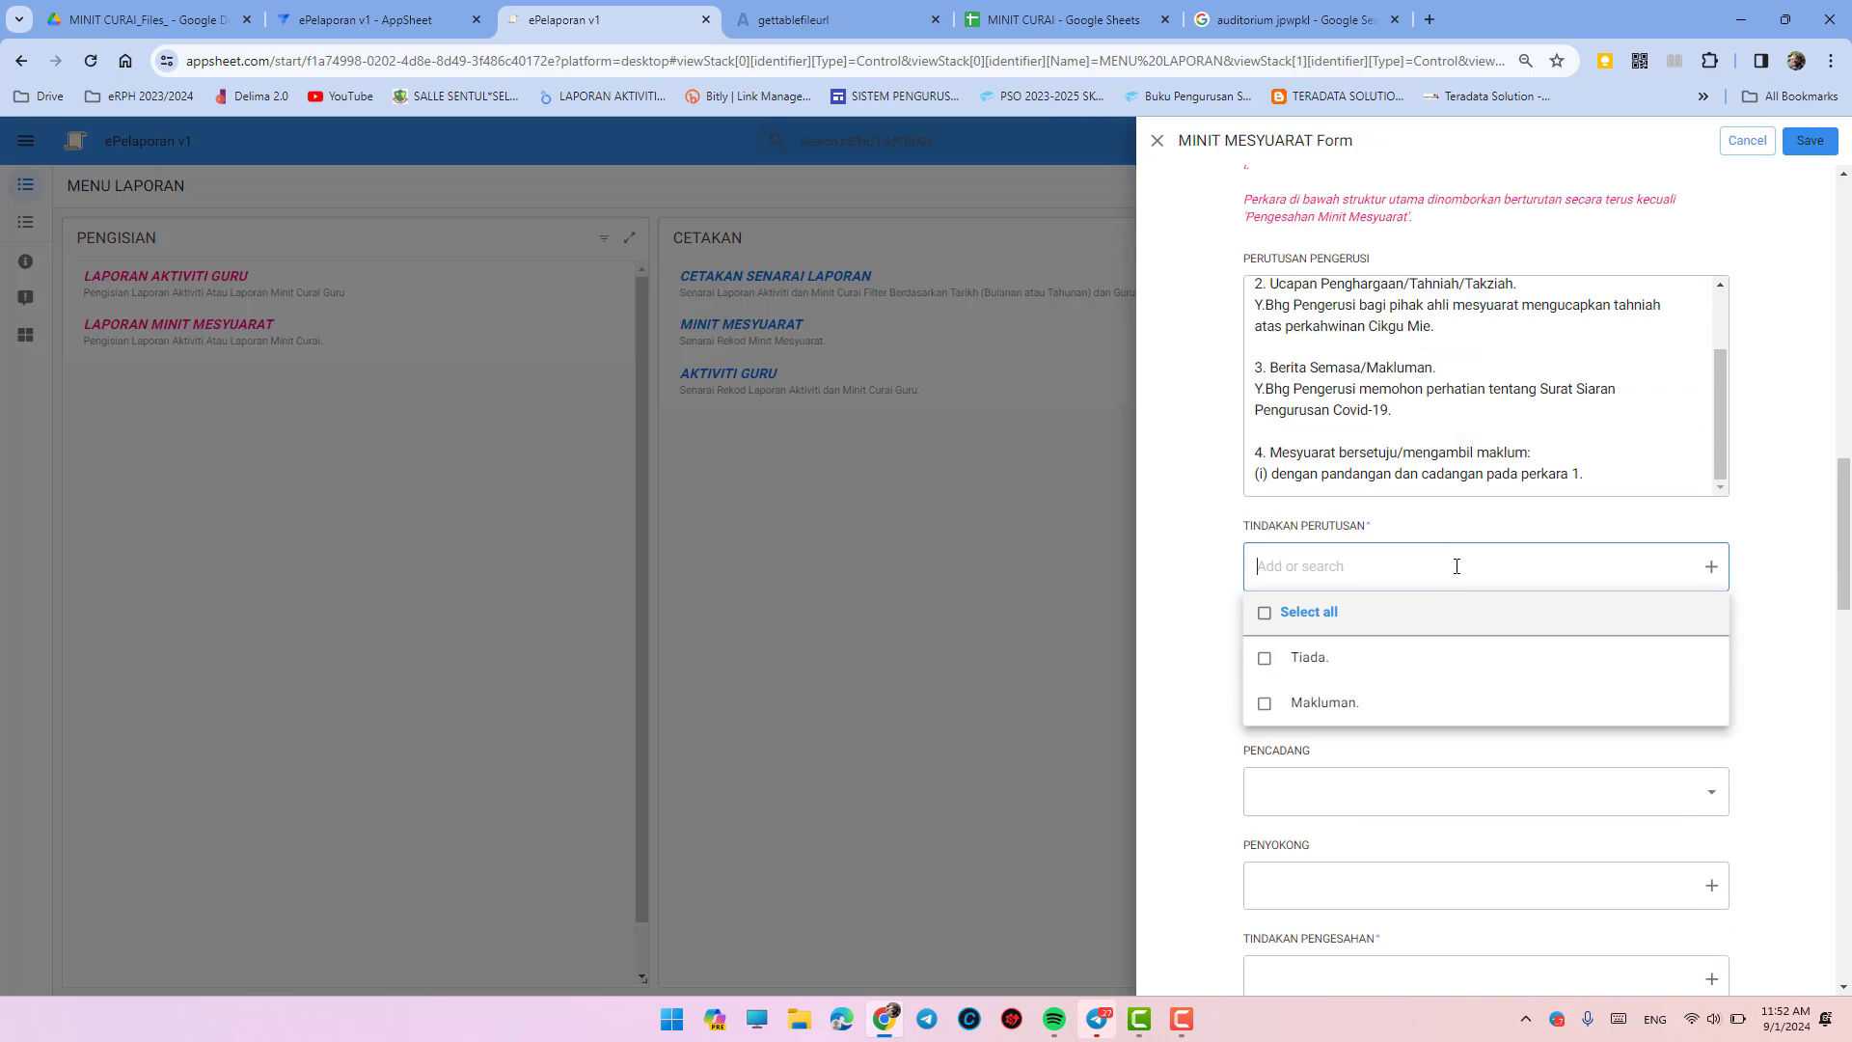
- Set TINDAKAN PERUTUSAN to Makluman
{"action": "left_click", "coordinate": [1382, 702]}
{"action": "left_click", "coordinate": [1745, 670]}
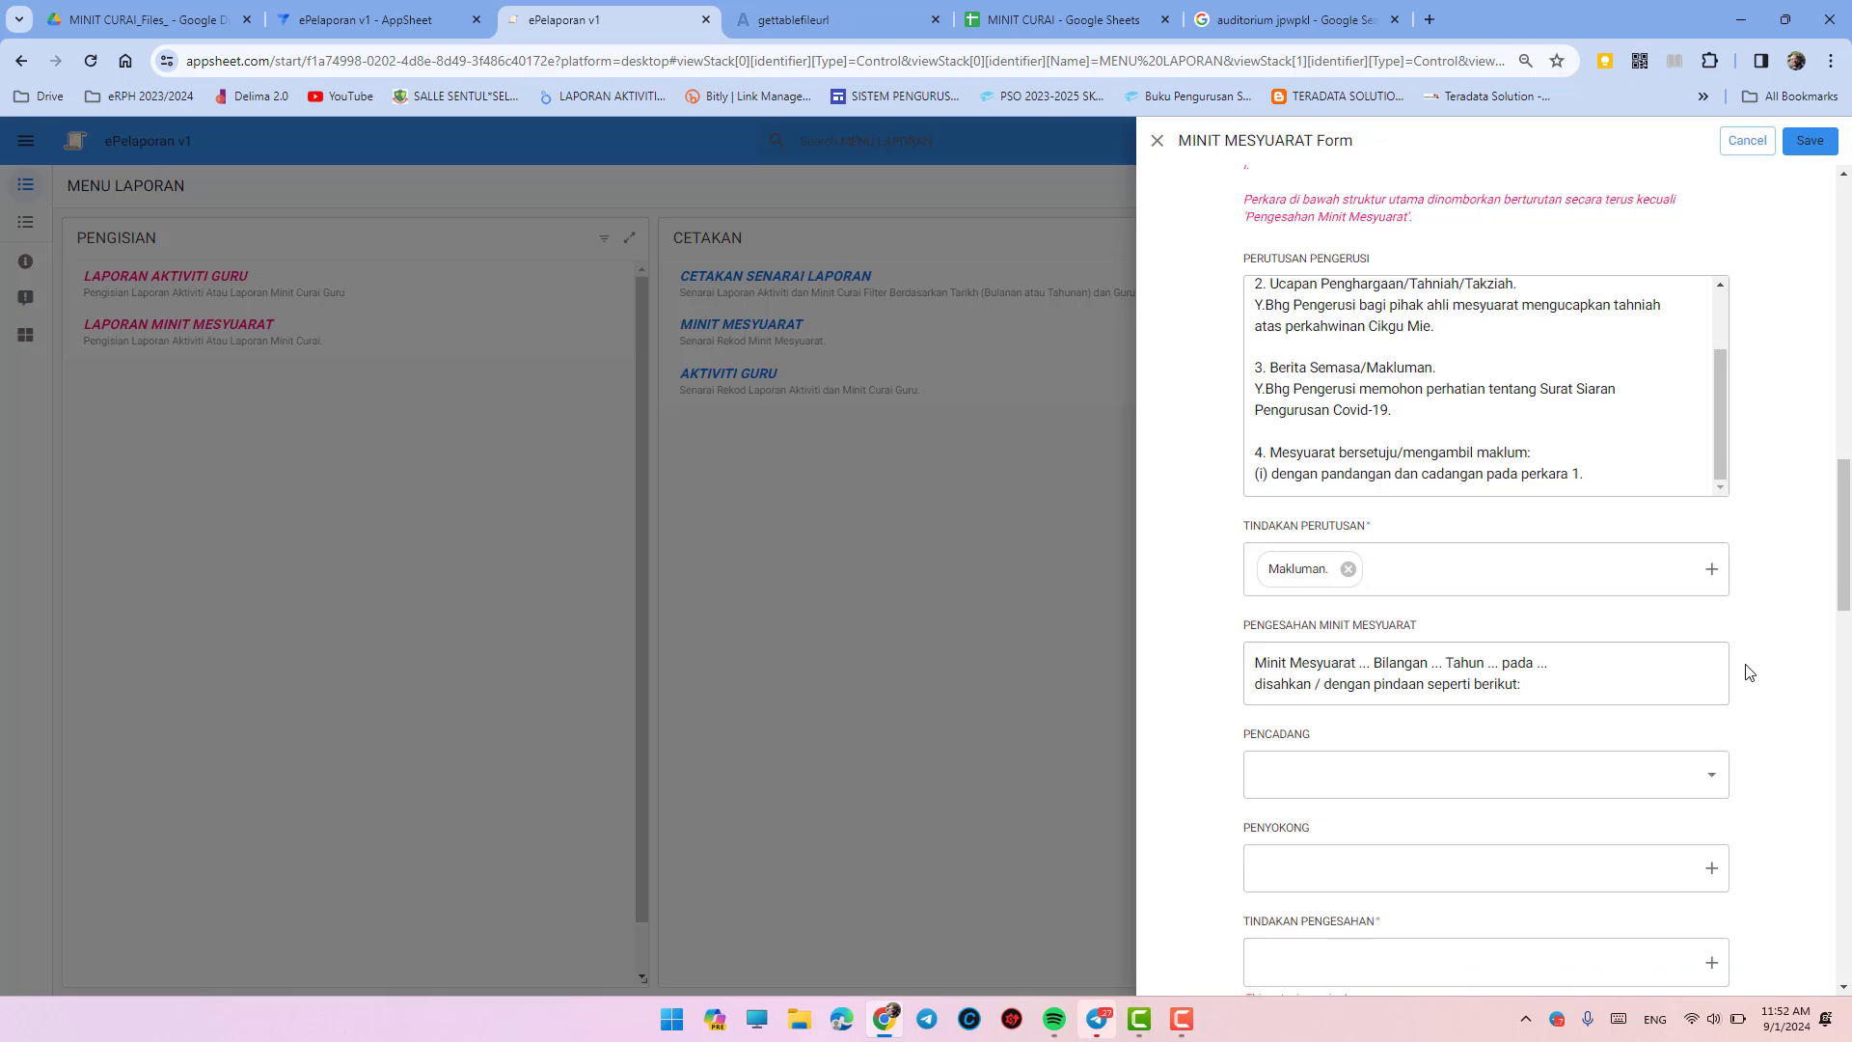
{"action": "scroll", "coordinate": [1567, 665], "scroll_direction": "down", "scroll_amount": 1}
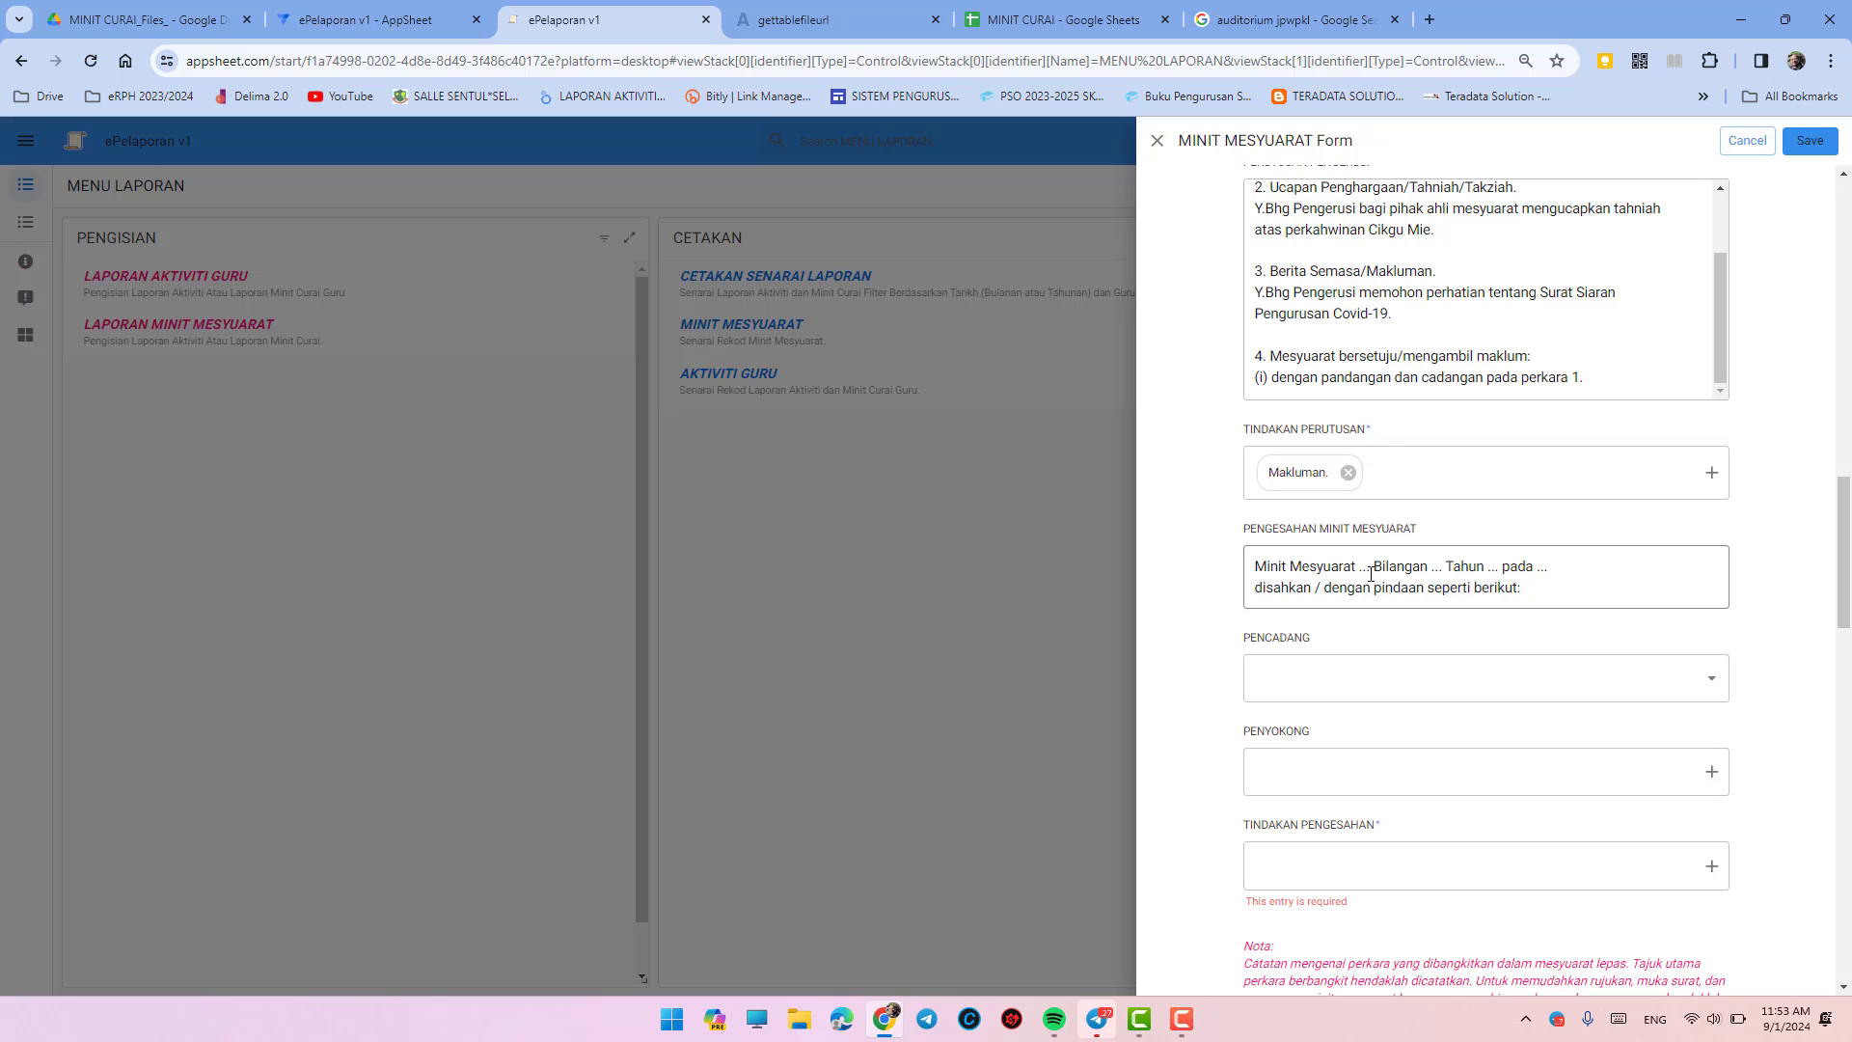
- Replace the first placeholder in PENGESAHAN MINIT MESYUARAT with Kurikulum
{"action": "left_click_drag", "start_coordinate": [1521, 587], "coordinate": [1235, 569]}
{"action": "left_click", "coordinate": [1404, 568]}
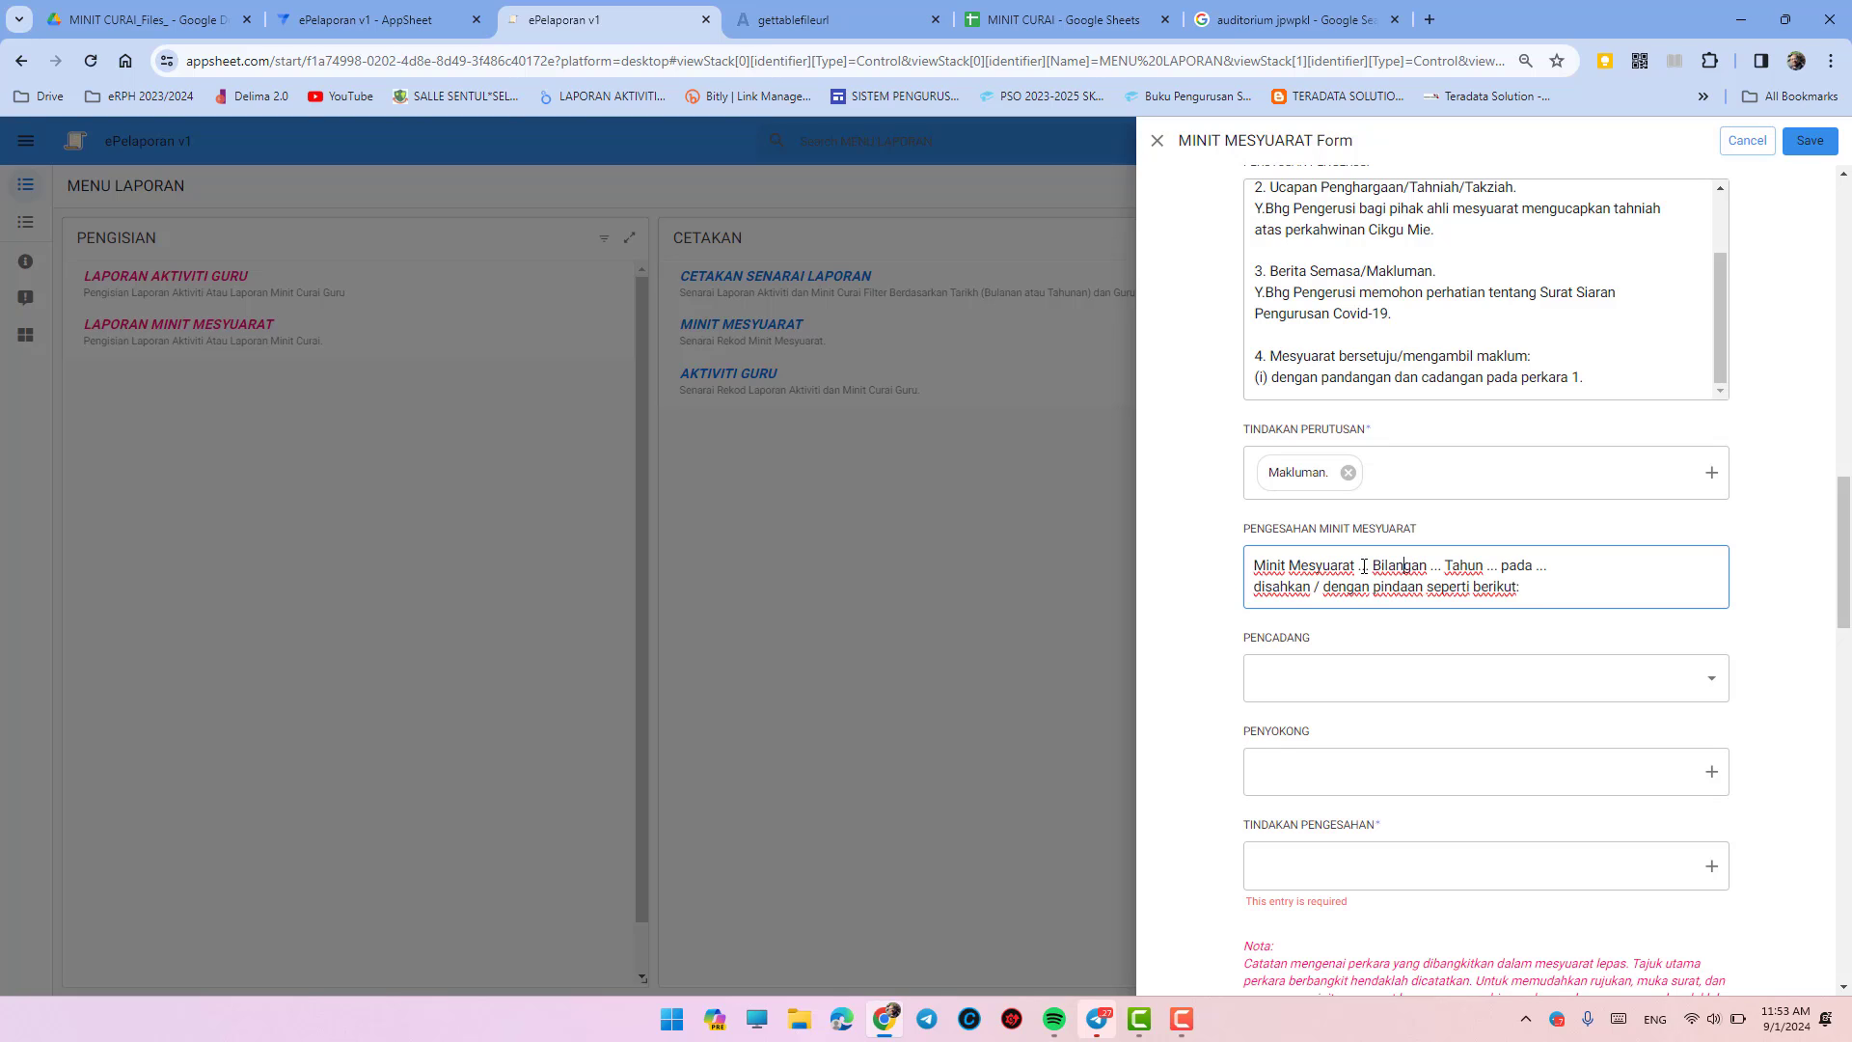
{"action": "double_click", "coordinate": [1364, 566]}
{"action": "type", "text": "2"}
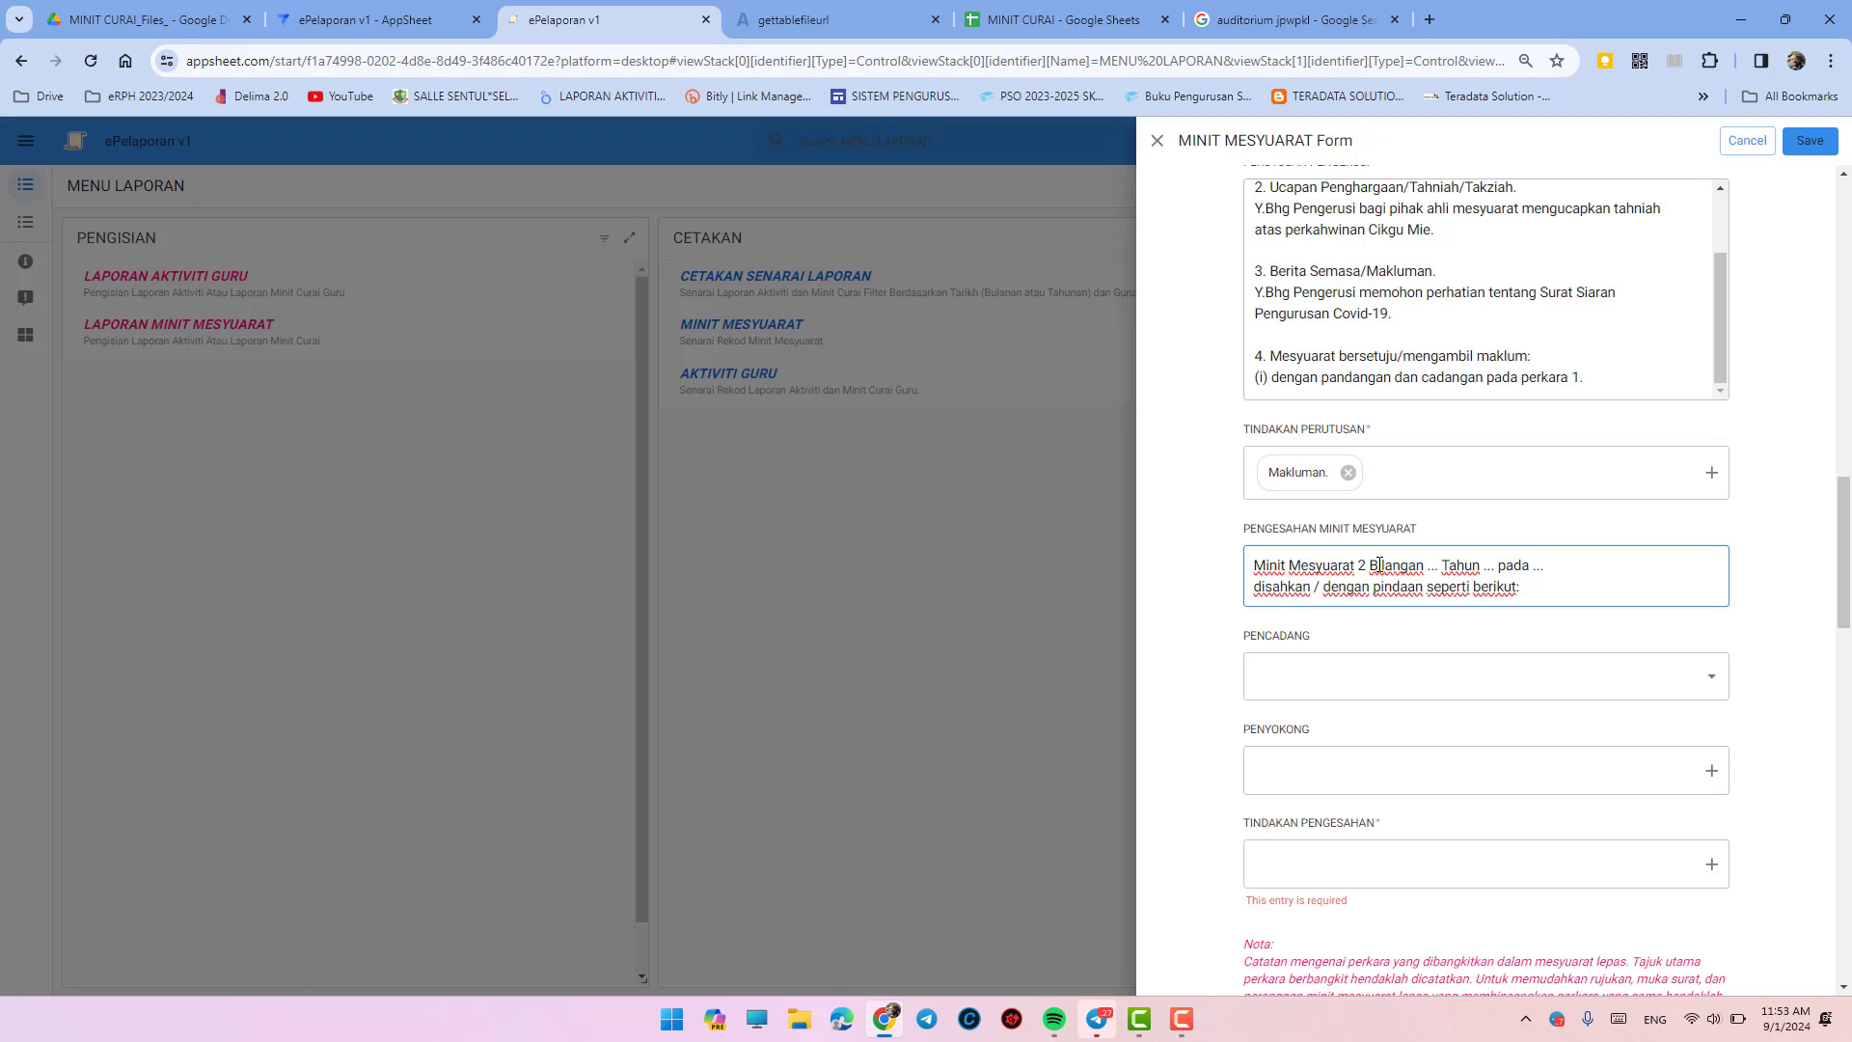
{"action": "left_click_drag", "start_coordinate": [1369, 567], "coordinate": [1377, 571]}
{"action": "left_click", "coordinate": [1369, 567]}
{"action": "key", "text": "BackSpace"}
{"action": "type", "text": "Kurikulum"}
- Fill in Bilangan 2, Tahun 2023, date 10 Oktober 2023, ending with 'disahkan.'
{"action": "key", "text": "Right"}
{"action": "key", "text": "shift+Right"}
{"action": "key", "text": "shift+Right"}
{"action": "key", "text": "shift+Right"}
{"action": "type", "text": "2"}
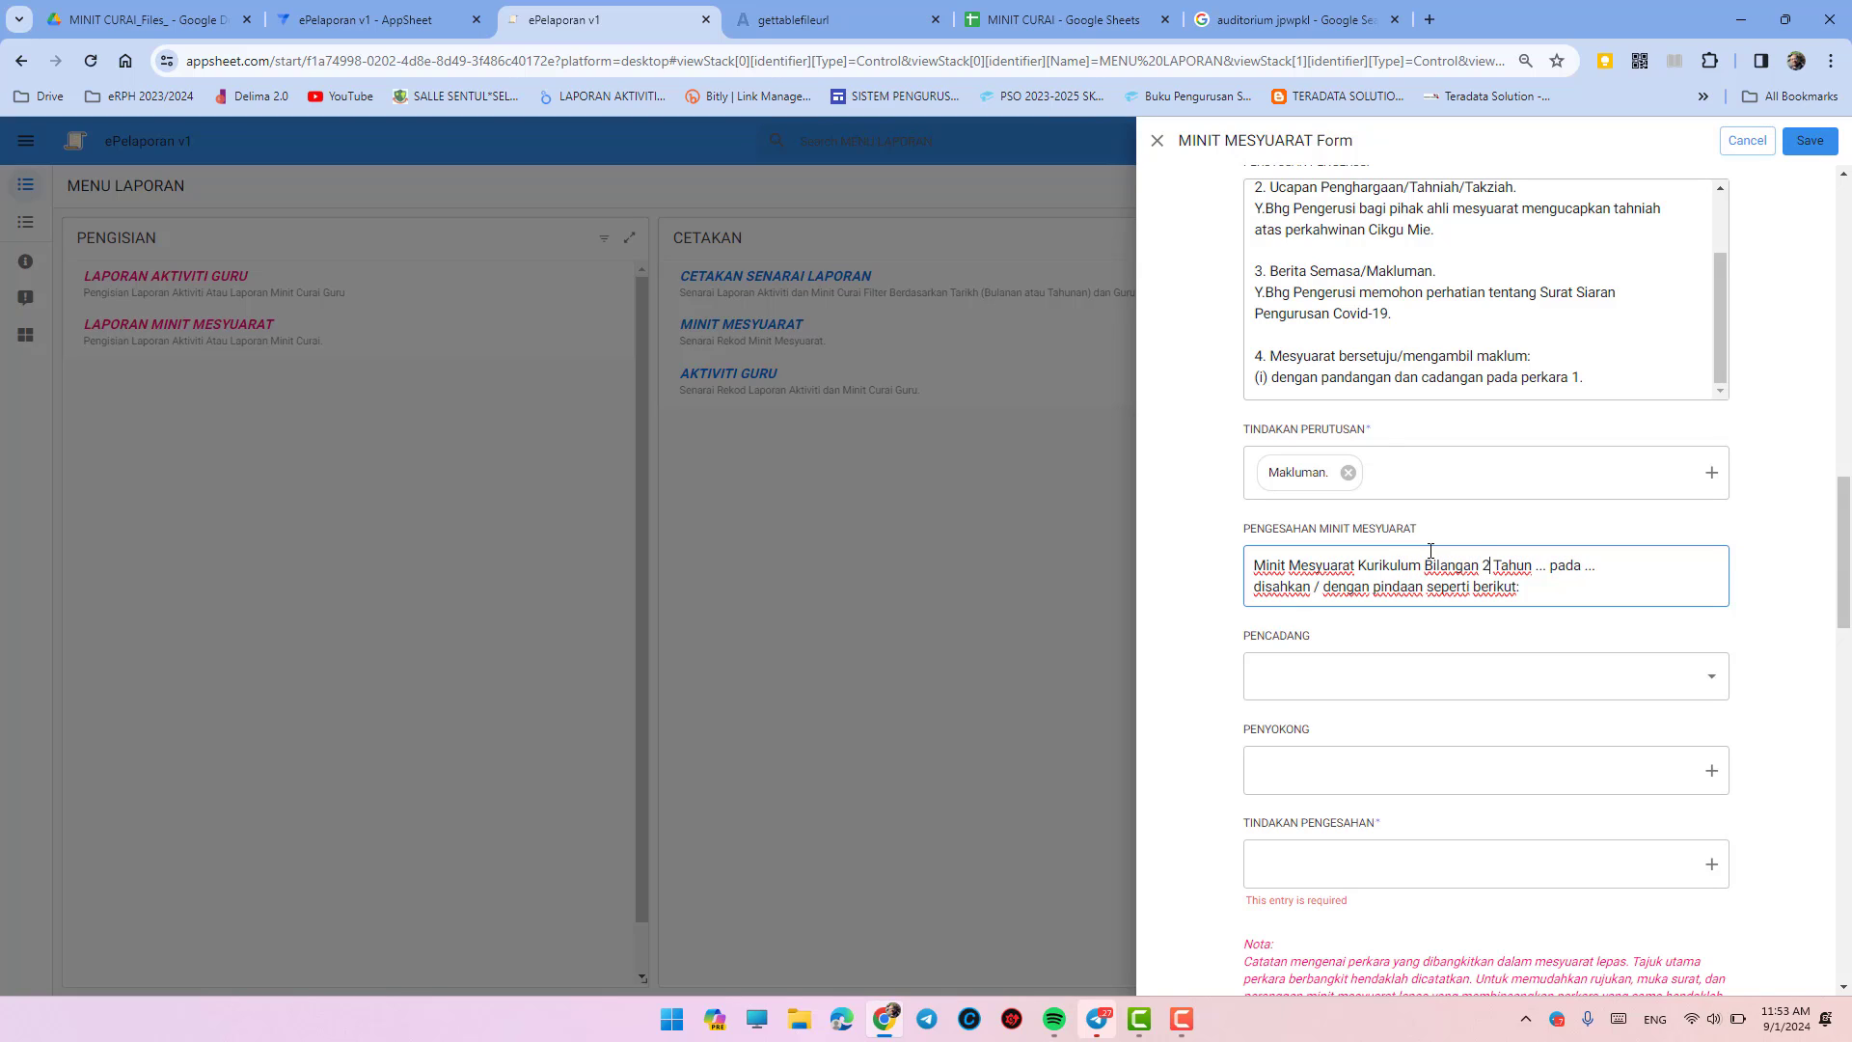
{"action": "key", "text": "shift+Right"}
{"action": "key", "text": "shift+Right"}
{"action": "key", "text": "shift+Right"}
{"action": "type", "text": "2023"}
{"action": "key", "text": "shift+End"}
{"action": "type", "text": "10 Oktober 2023"}
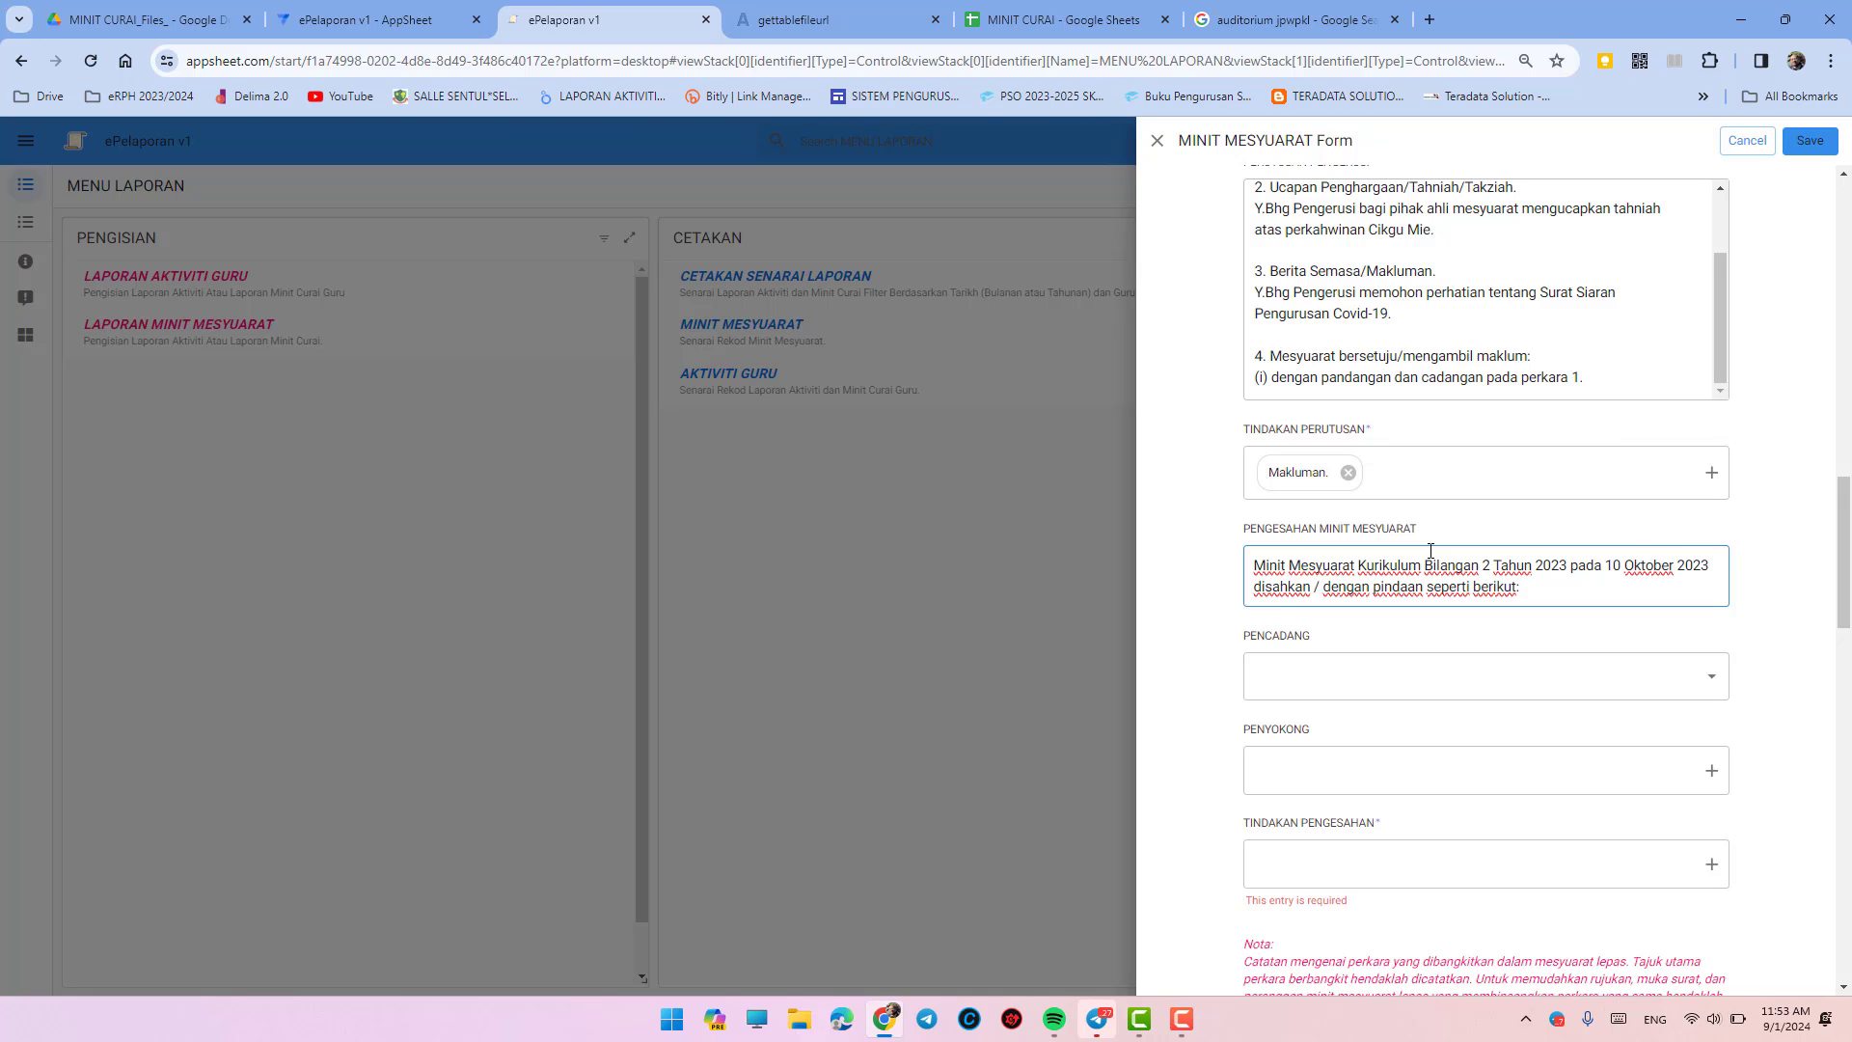
{"action": "key", "text": "shift+Left"}
{"action": "key", "text": "shift+Left"}
{"action": "key", "text": "shift+Left"}
{"action": "key", "text": "shift+Left"}
{"action": "key", "text": "shift+Left"}
{"action": "key", "text": "shift+Left"}
{"action": "key", "text": "shift+Left"}
{"action": "key", "text": "shift+Left"}
{"action": "key", "text": "shift+Left"}
{"action": "key", "text": "shift+Left"}
{"action": "key", "text": "shift+Left"}
{"action": "key", "text": "shift+Left"}
{"action": "key", "text": "shift+Left"}
{"action": "key", "text": "shift+Left"}
{"action": "key", "text": "shift+Left"}
{"action": "key", "text": "shift+Left"}
{"action": "key", "text": "shift+Left"}
{"action": "key", "text": "shift+Left"}
{"action": "key", "text": "shift+Left"}
{"action": "key", "text": "shift+Left"}
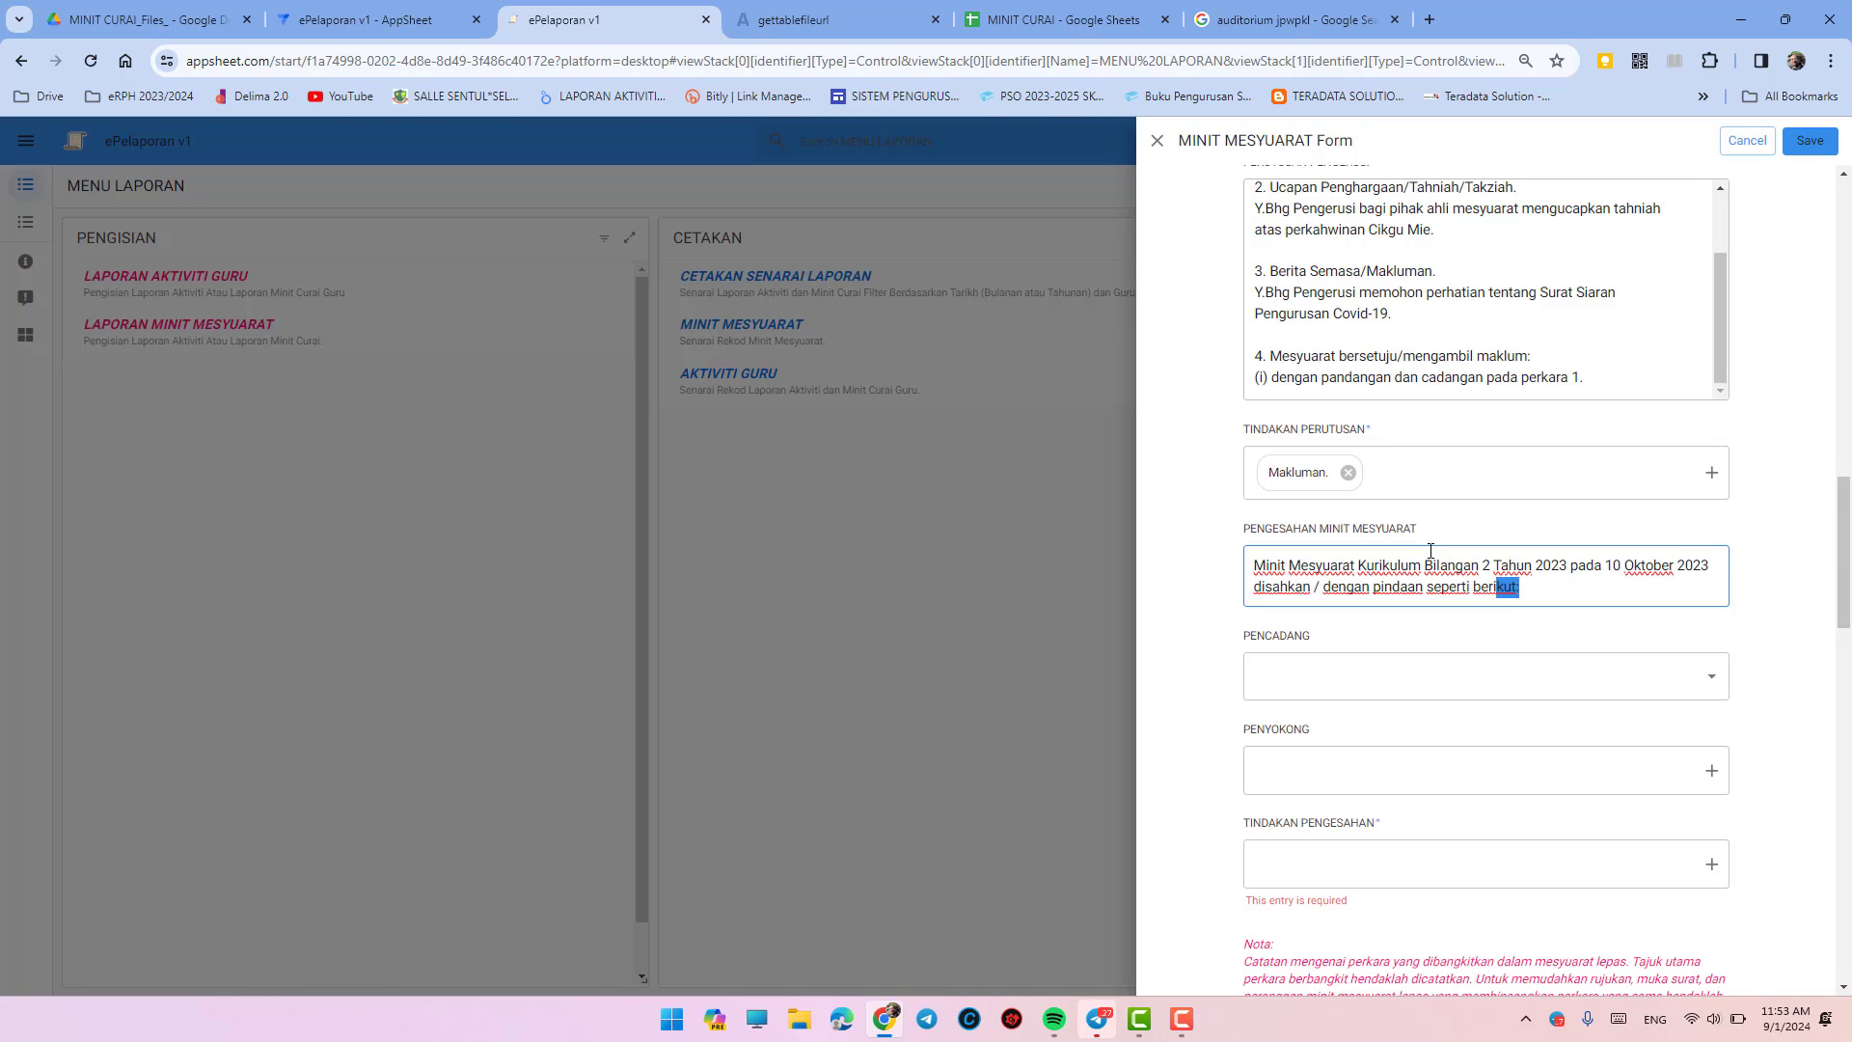
{"action": "key", "text": "shift+Left"}
{"action": "key", "text": "shift+Left"}
{"action": "key", "text": "shift+Left"}
{"action": "key", "text": "shift+Left"}
{"action": "key", "text": "shift+Left"}
{"action": "key", "text": "shift+Left"}
{"action": "key", "text": "shift+Left"}
{"action": "key", "text": "shift+Left"}
{"action": "key", "text": "shift+Left"}
{"action": "key", "text": "shift+Left"}
{"action": "key", "text": "shift+Left"}
{"action": "key", "text": "shift+Left"}
{"action": "key", "text": "shift+Left"}
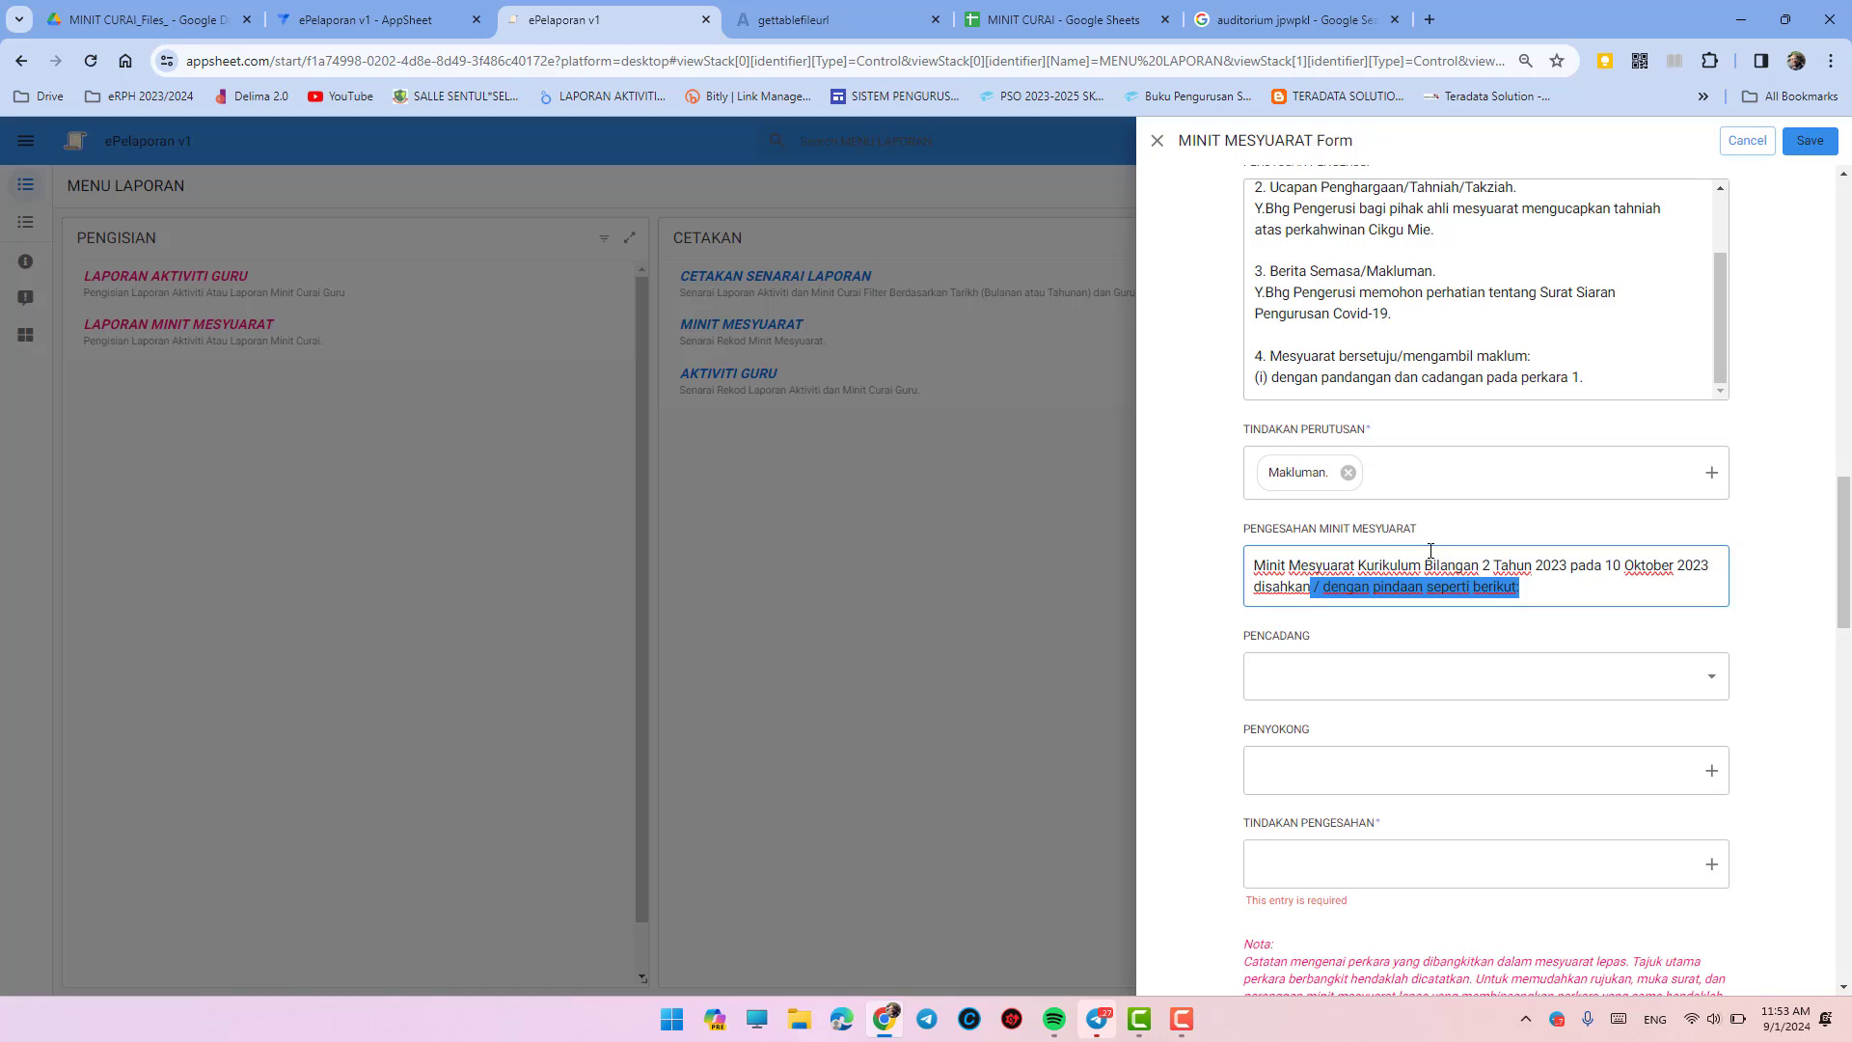
{"action": "type", "text": "."}
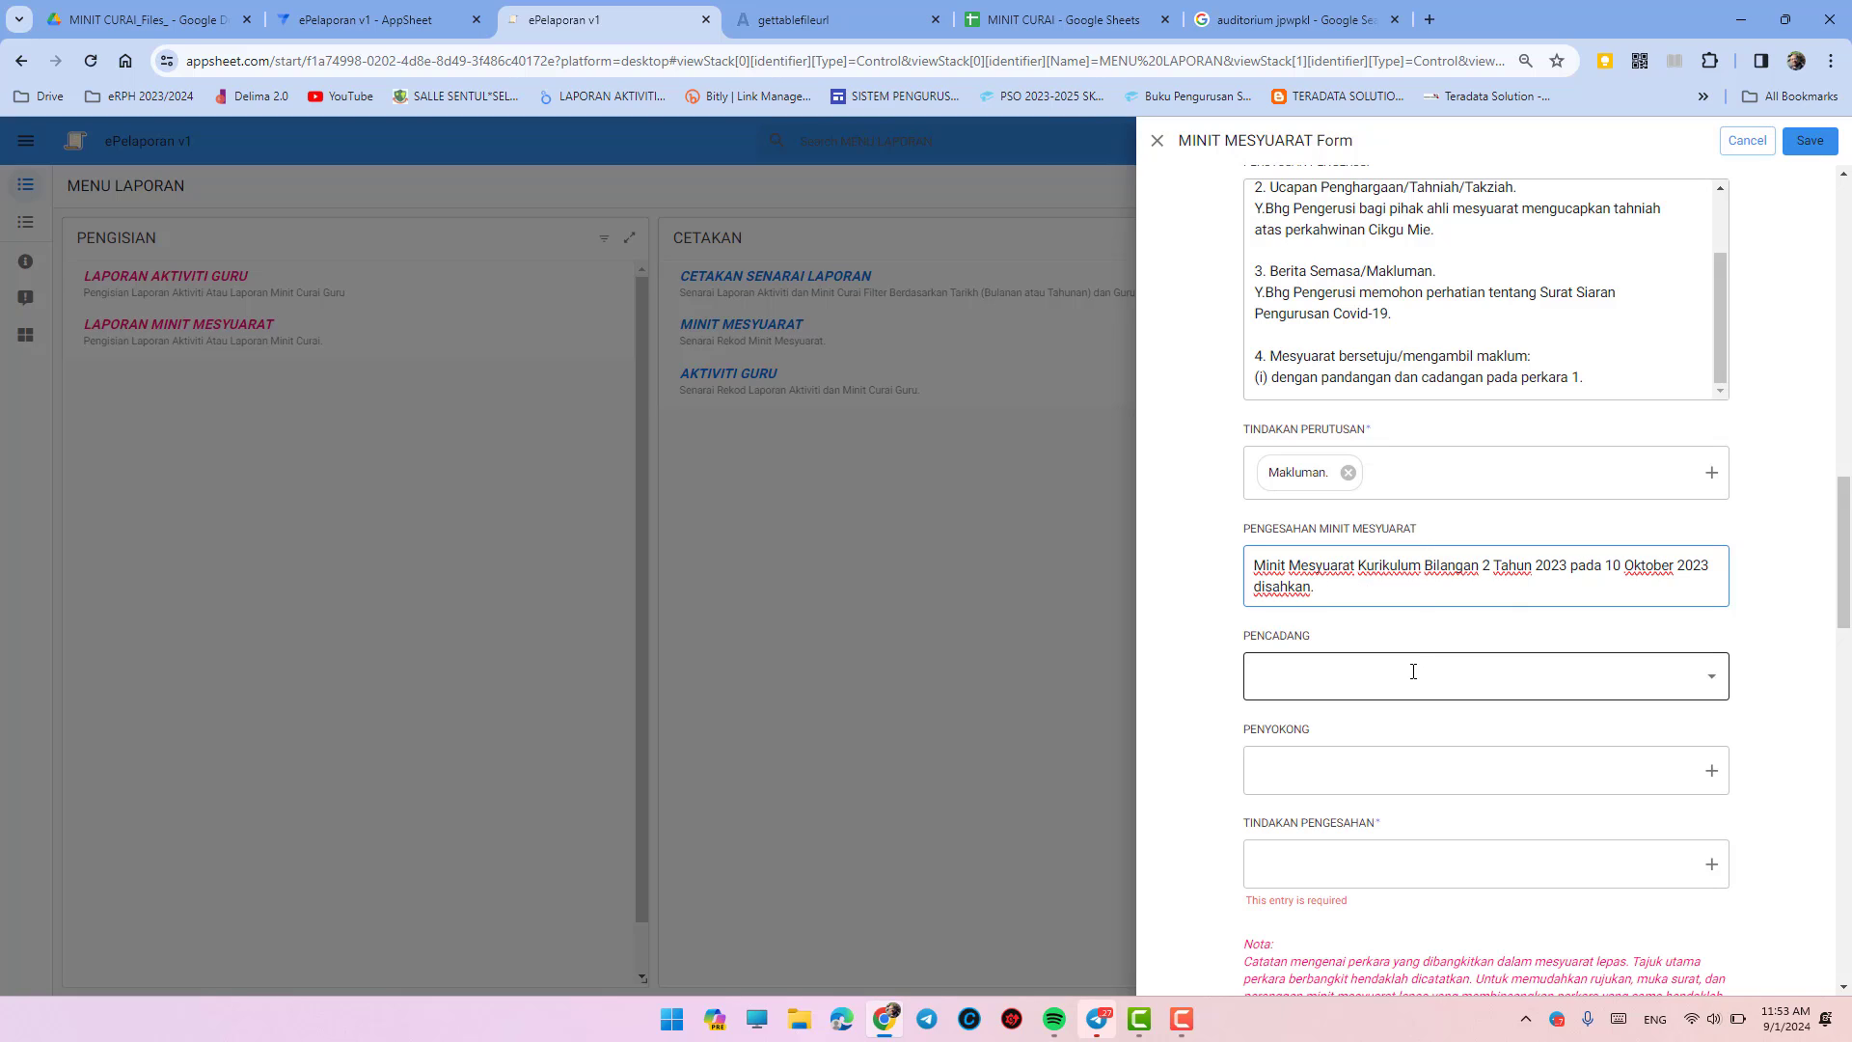
- Add a teacher's name as PENCADANG and another as PENYOKONG
{"action": "left_click", "coordinate": [1413, 671]}
{"action": "type", "text": "C"}
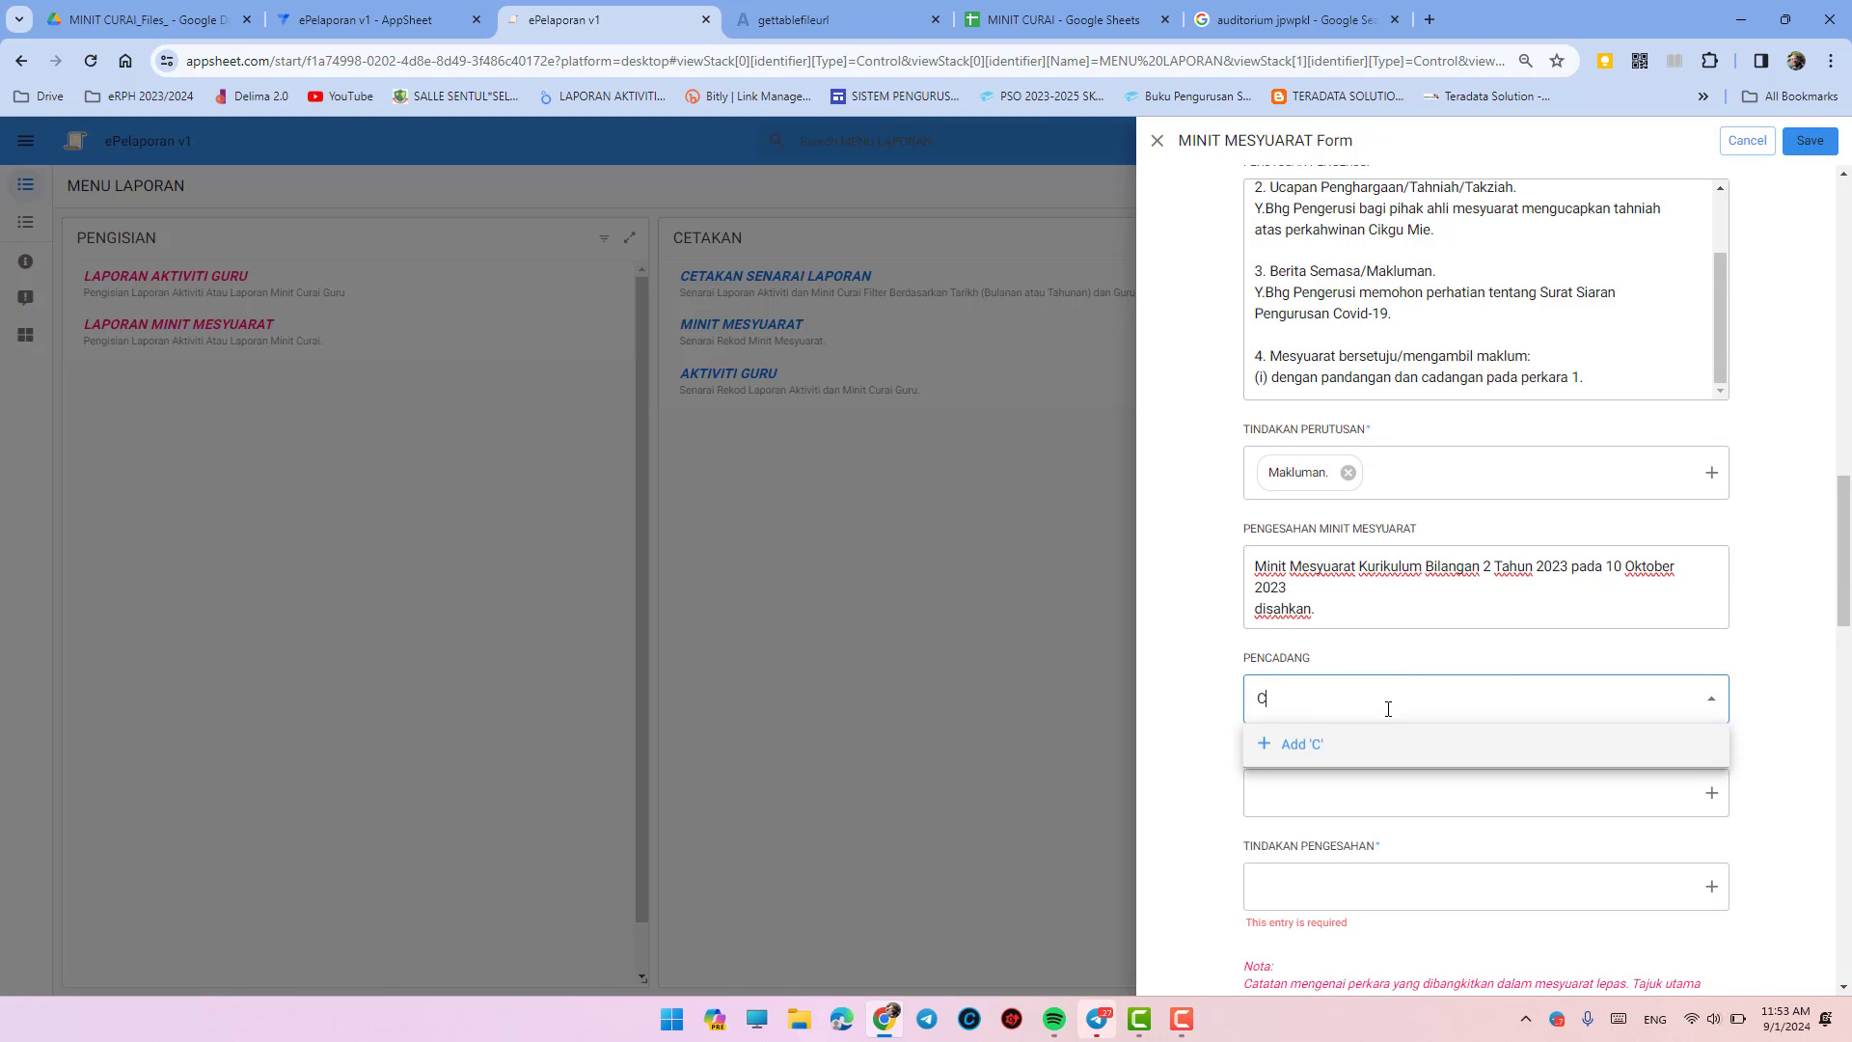
{"action": "type", "text": "ikgu Ruby"}
{"action": "left_click", "coordinate": [1377, 746]}
{"action": "left_click", "coordinate": [1361, 793]}
{"action": "type", "text": "Cik"}
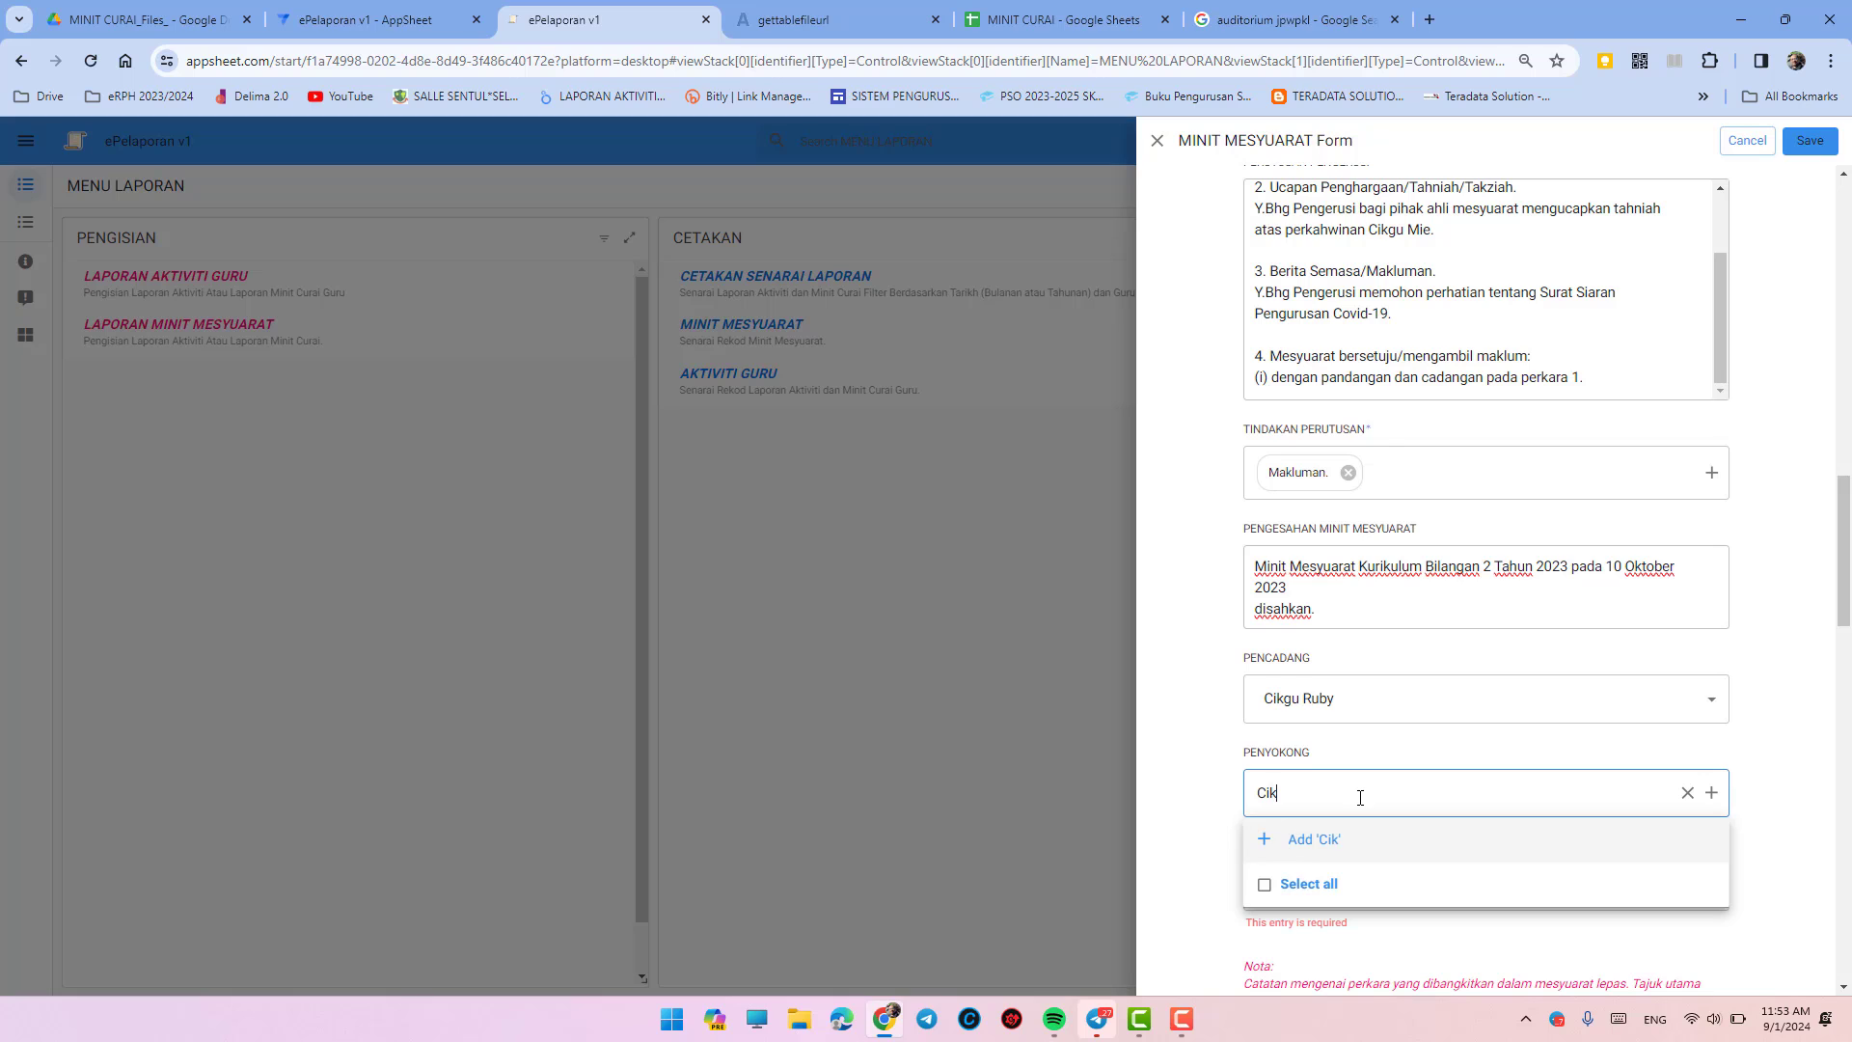
{"action": "type", "text": "gu Zul"}
{"action": "left_click", "coordinate": [1364, 840]}
{"action": "scroll", "coordinate": [1255, 743], "scroll_direction": "down", "scroll_amount": 2}
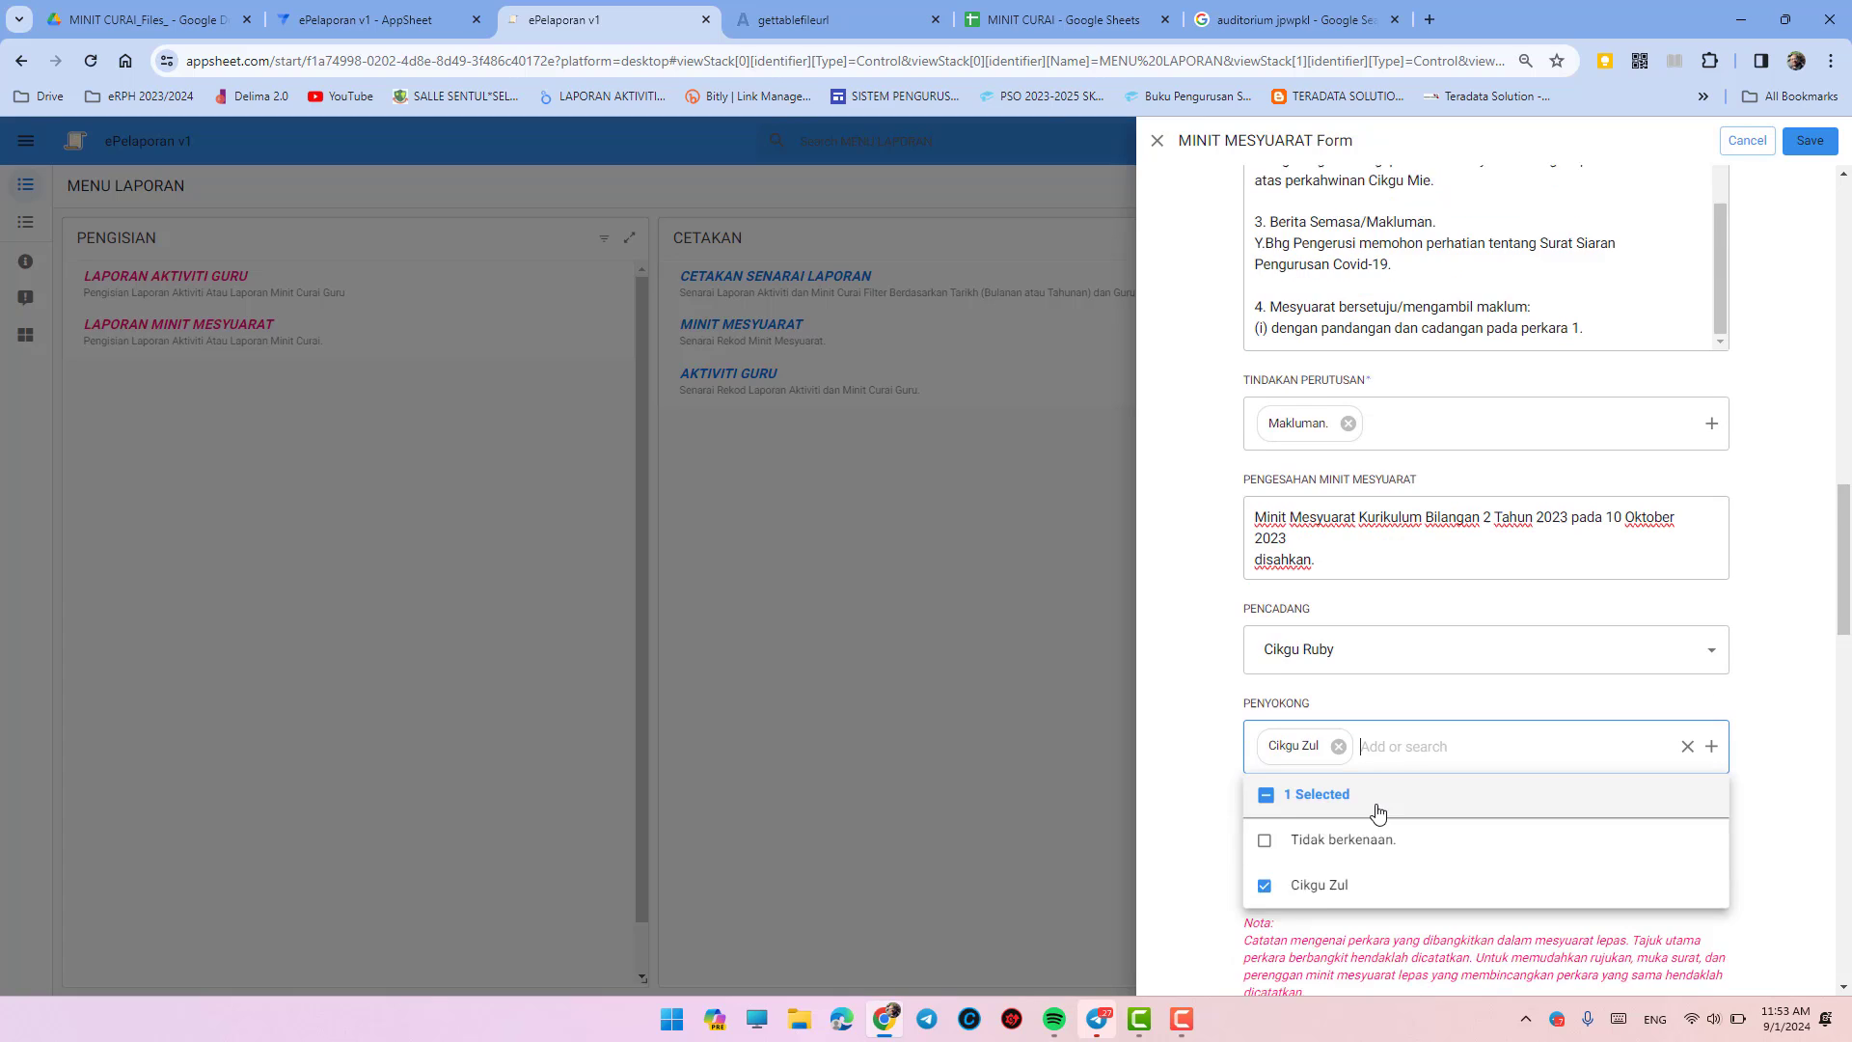
{"action": "left_click", "coordinate": [1201, 666]}
- Set TINDAKAN PENGESAHAN to Makluman
{"action": "left_click", "coordinate": [1295, 696]}
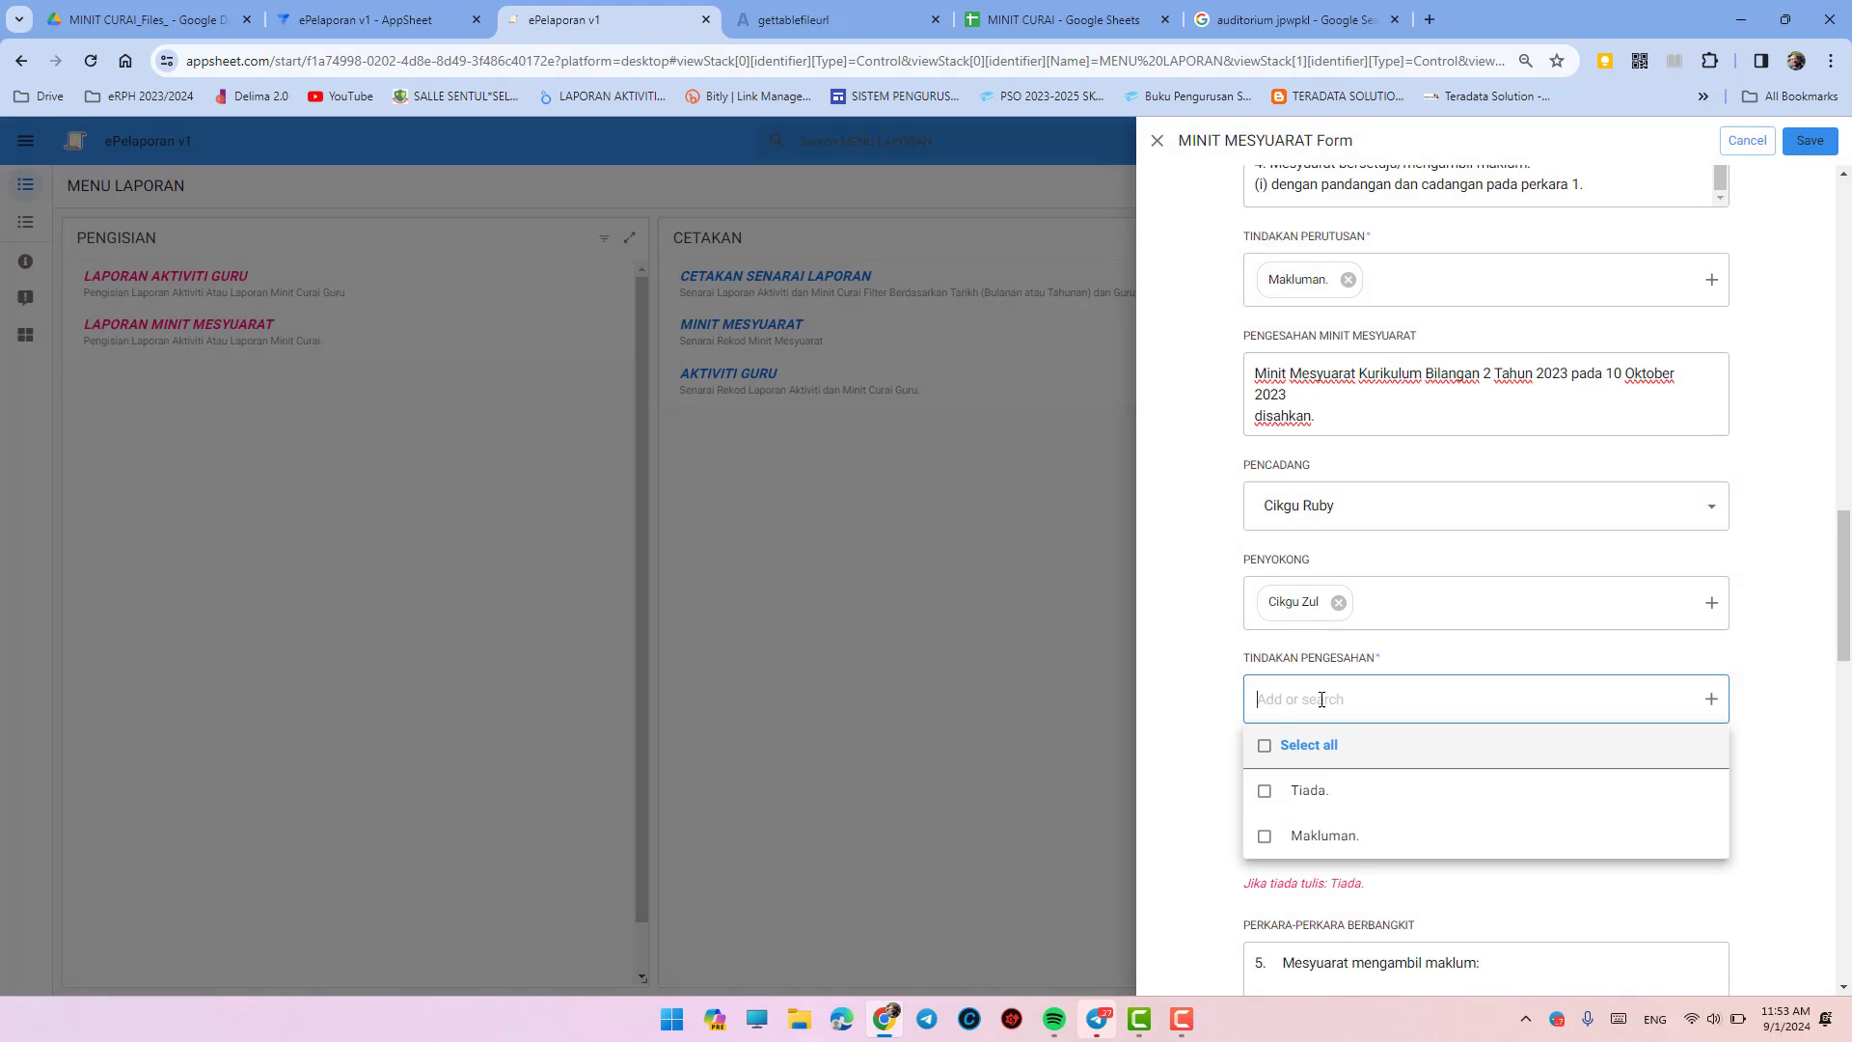
{"action": "left_click", "coordinate": [1325, 836]}
{"action": "left_click", "coordinate": [1169, 704]}
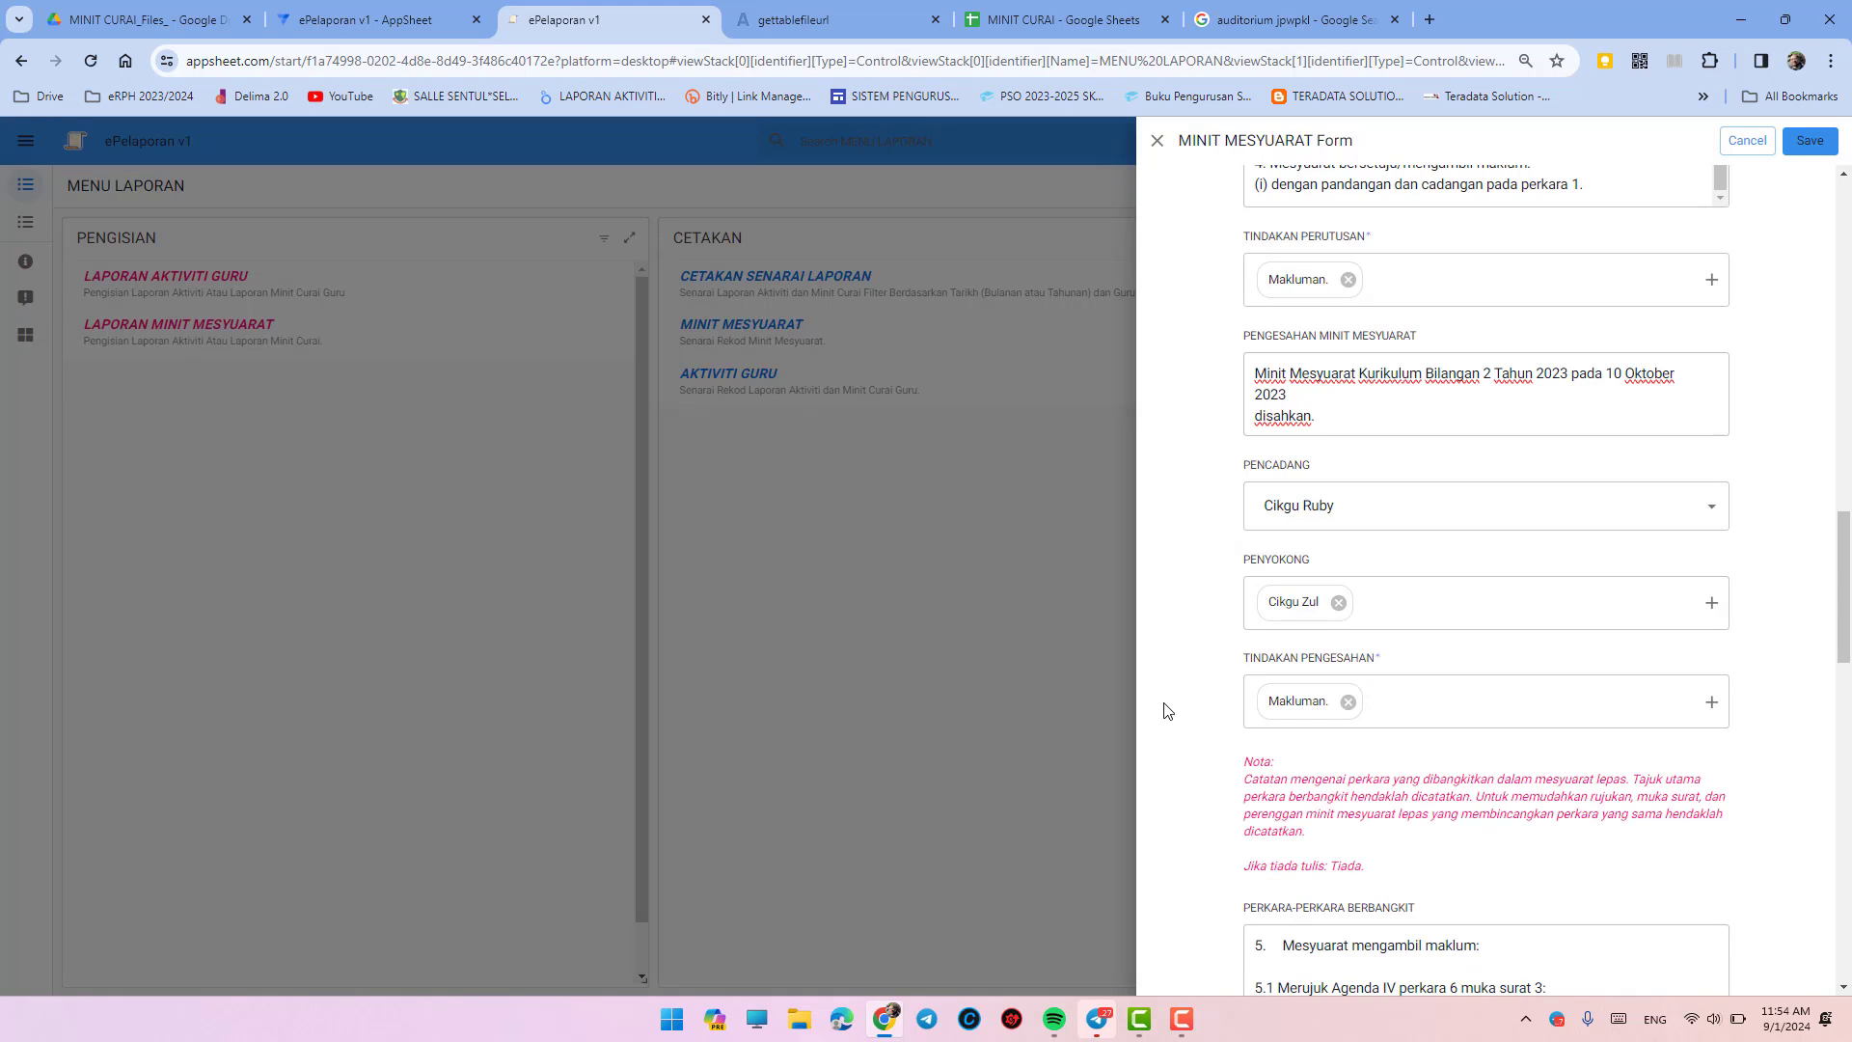
- Replace the PERKARA-PERKARA BERBANGKIT text with 'Tiada.'
{"action": "scroll", "coordinate": [1168, 711], "scroll_direction": "down", "scroll_amount": 3}
{"action": "scroll", "coordinate": [1206, 656], "scroll_direction": "down", "scroll_amount": 3}
{"action": "left_click", "coordinate": [1363, 434]}
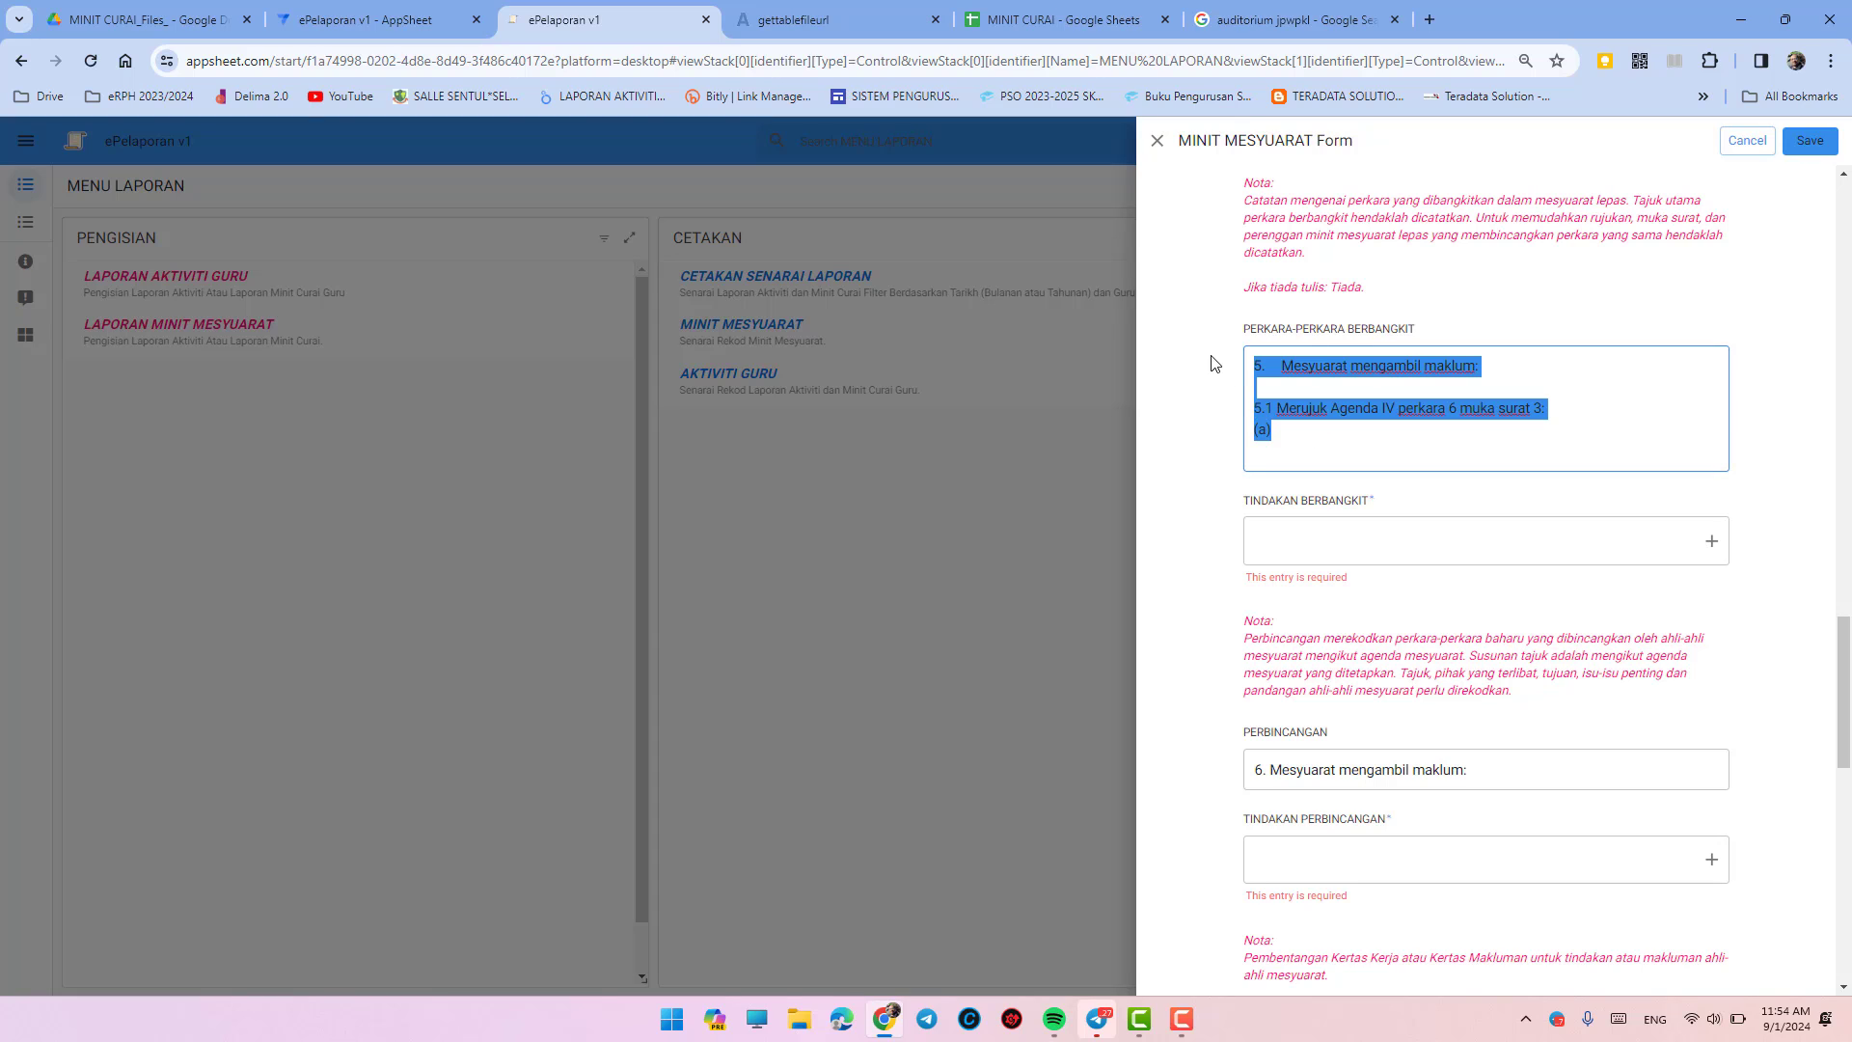
{"action": "left_click_drag", "start_coordinate": [1312, 434], "coordinate": [1214, 357]}
{"action": "type", "text": "Tiada."}
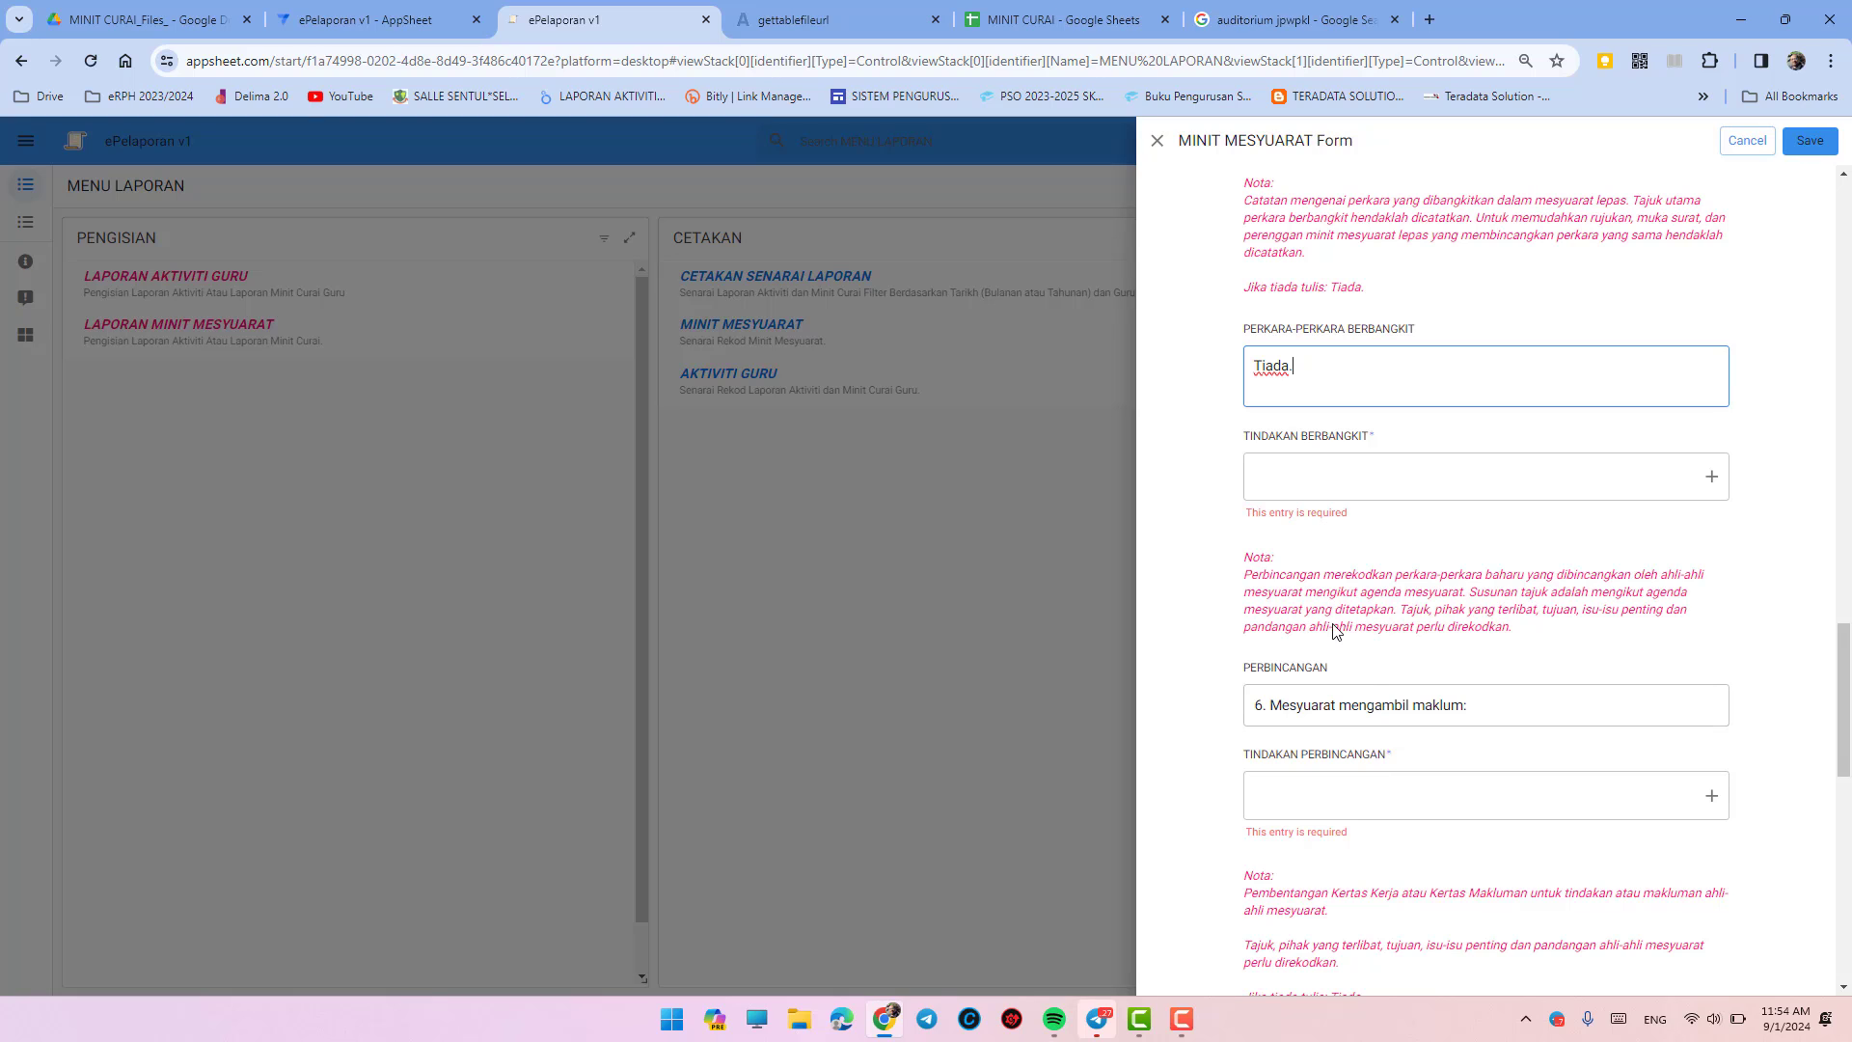
- Renumber the PERBINCANGAN heading from 6 to 5
{"action": "left_click", "coordinate": [1272, 704]}
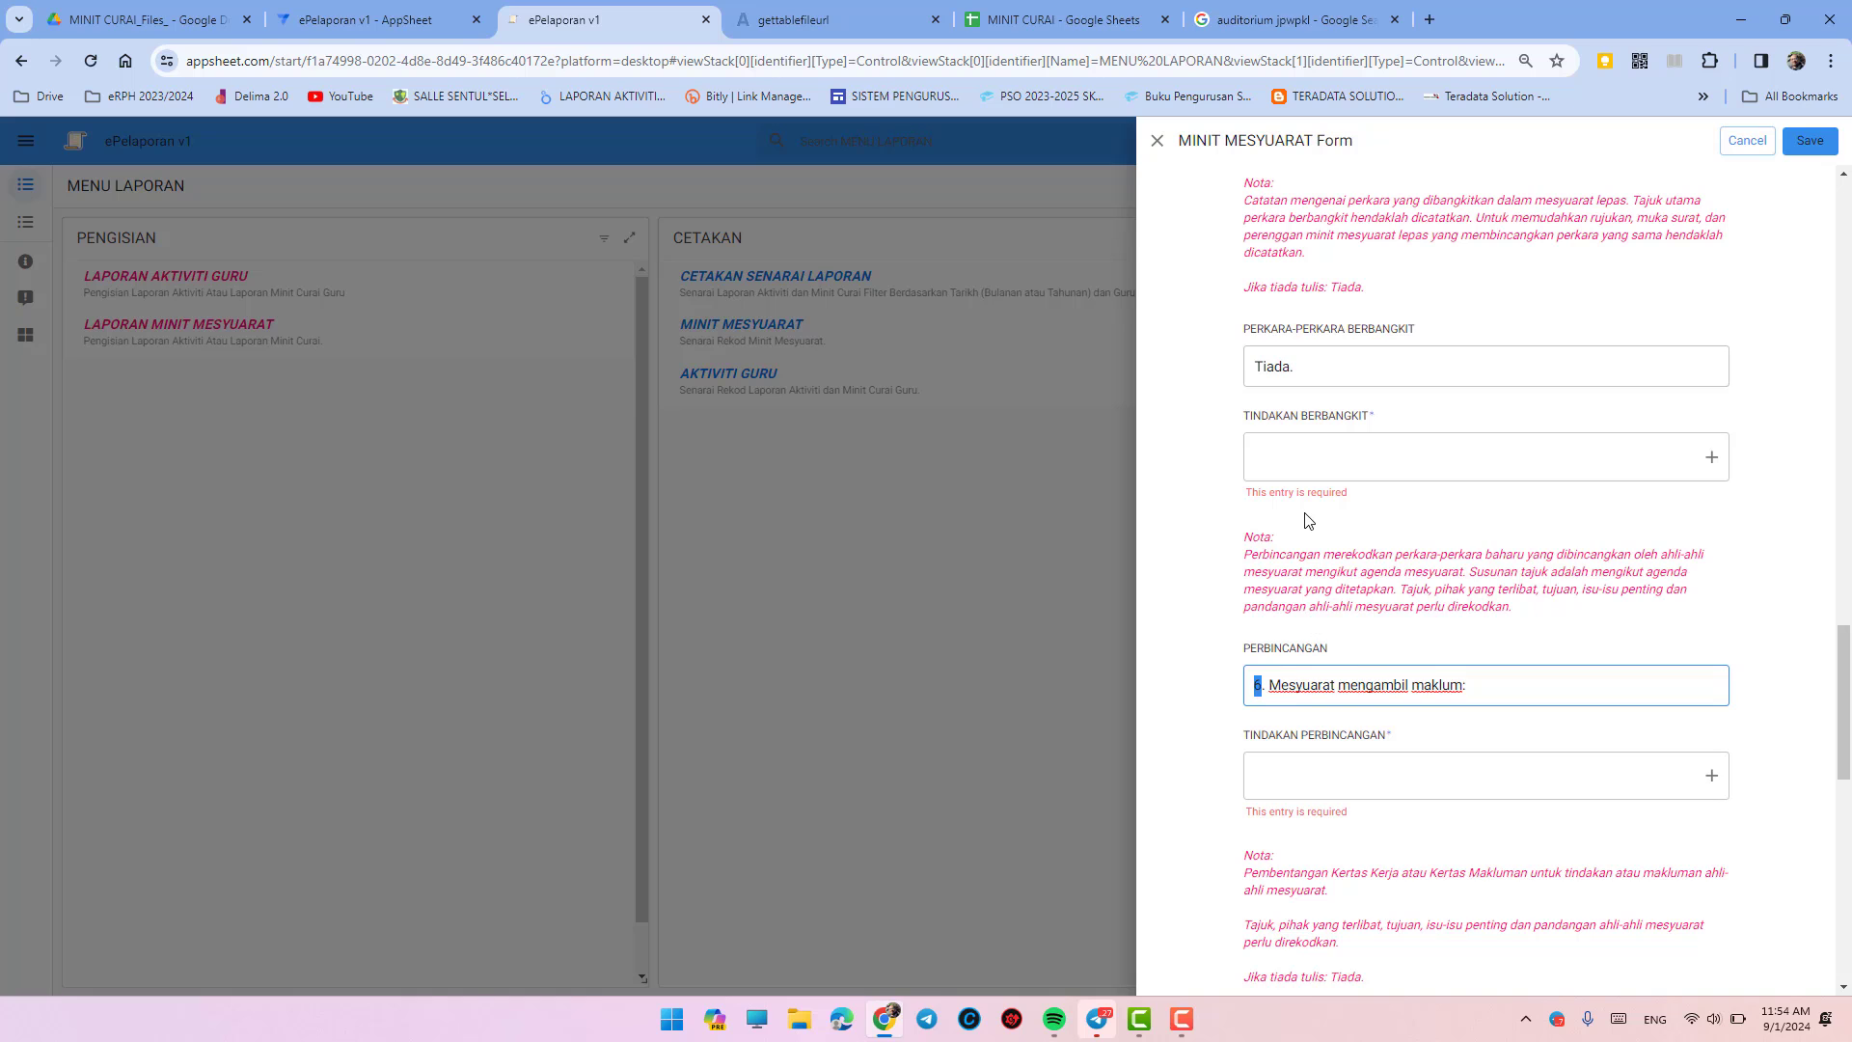
{"action": "scroll", "coordinate": [1305, 490], "scroll_direction": "up", "scroll_amount": 3}
{"action": "scroll", "coordinate": [1298, 439], "scroll_direction": "up", "scroll_amount": 3}
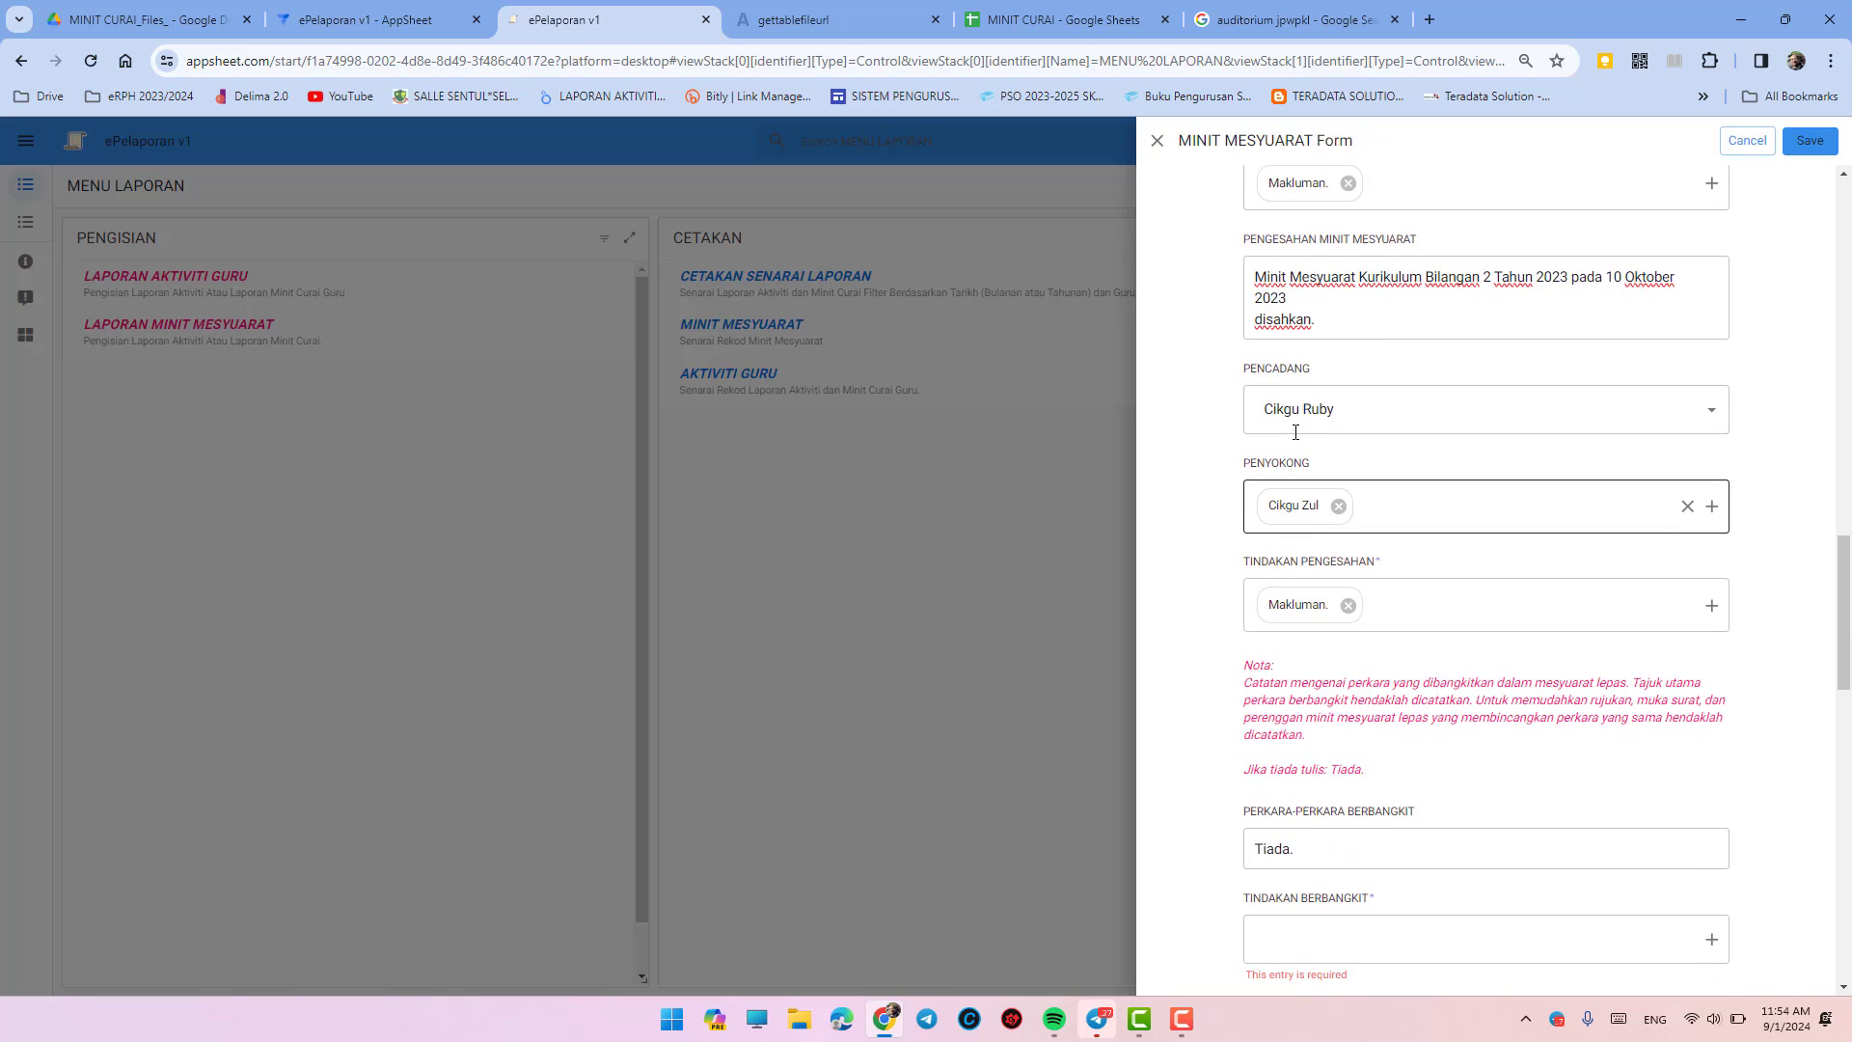
{"action": "scroll", "coordinate": [1298, 444], "scroll_direction": "down", "scroll_amount": 4}
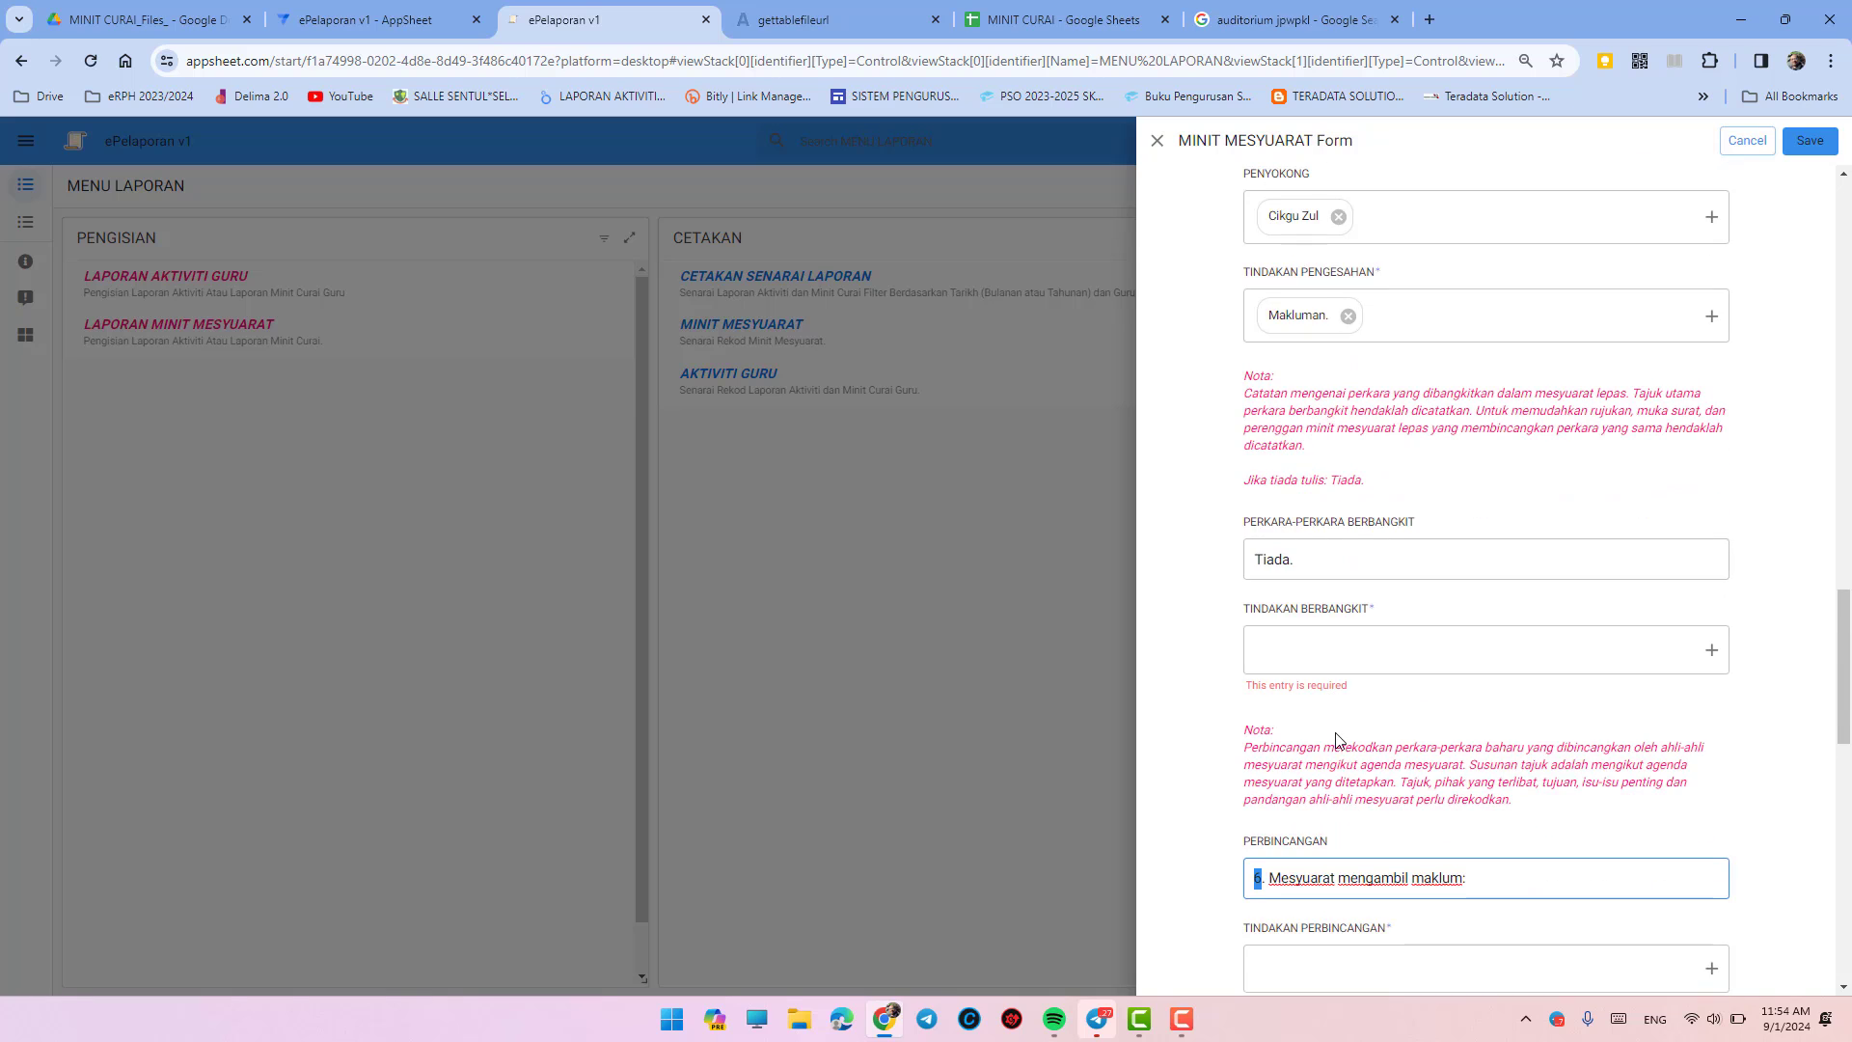
{"action": "scroll", "coordinate": [1323, 733], "scroll_direction": "down", "scroll_amount": 3}
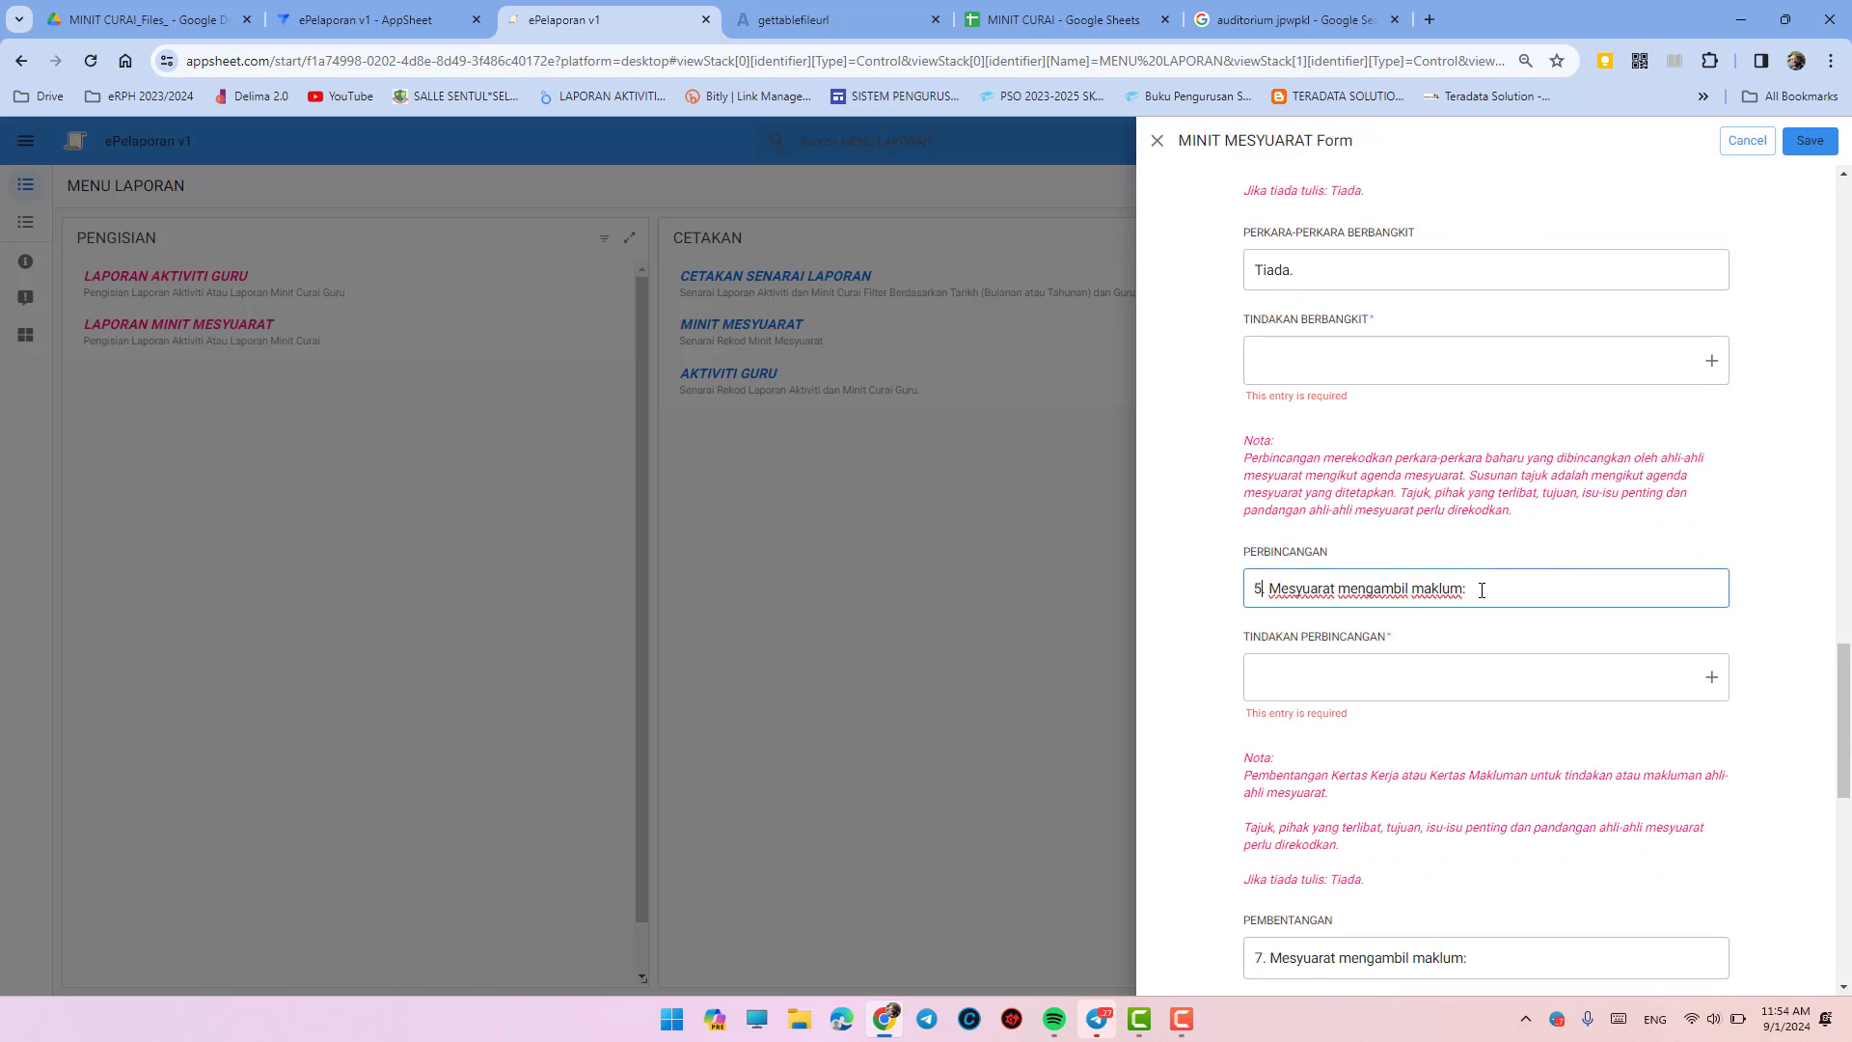
- Add '5.1 UASA' with point (a) 'UASA akan dilaksanakan pada 8-12 Janiari 2024.'
{"action": "key", "text": "Return"}
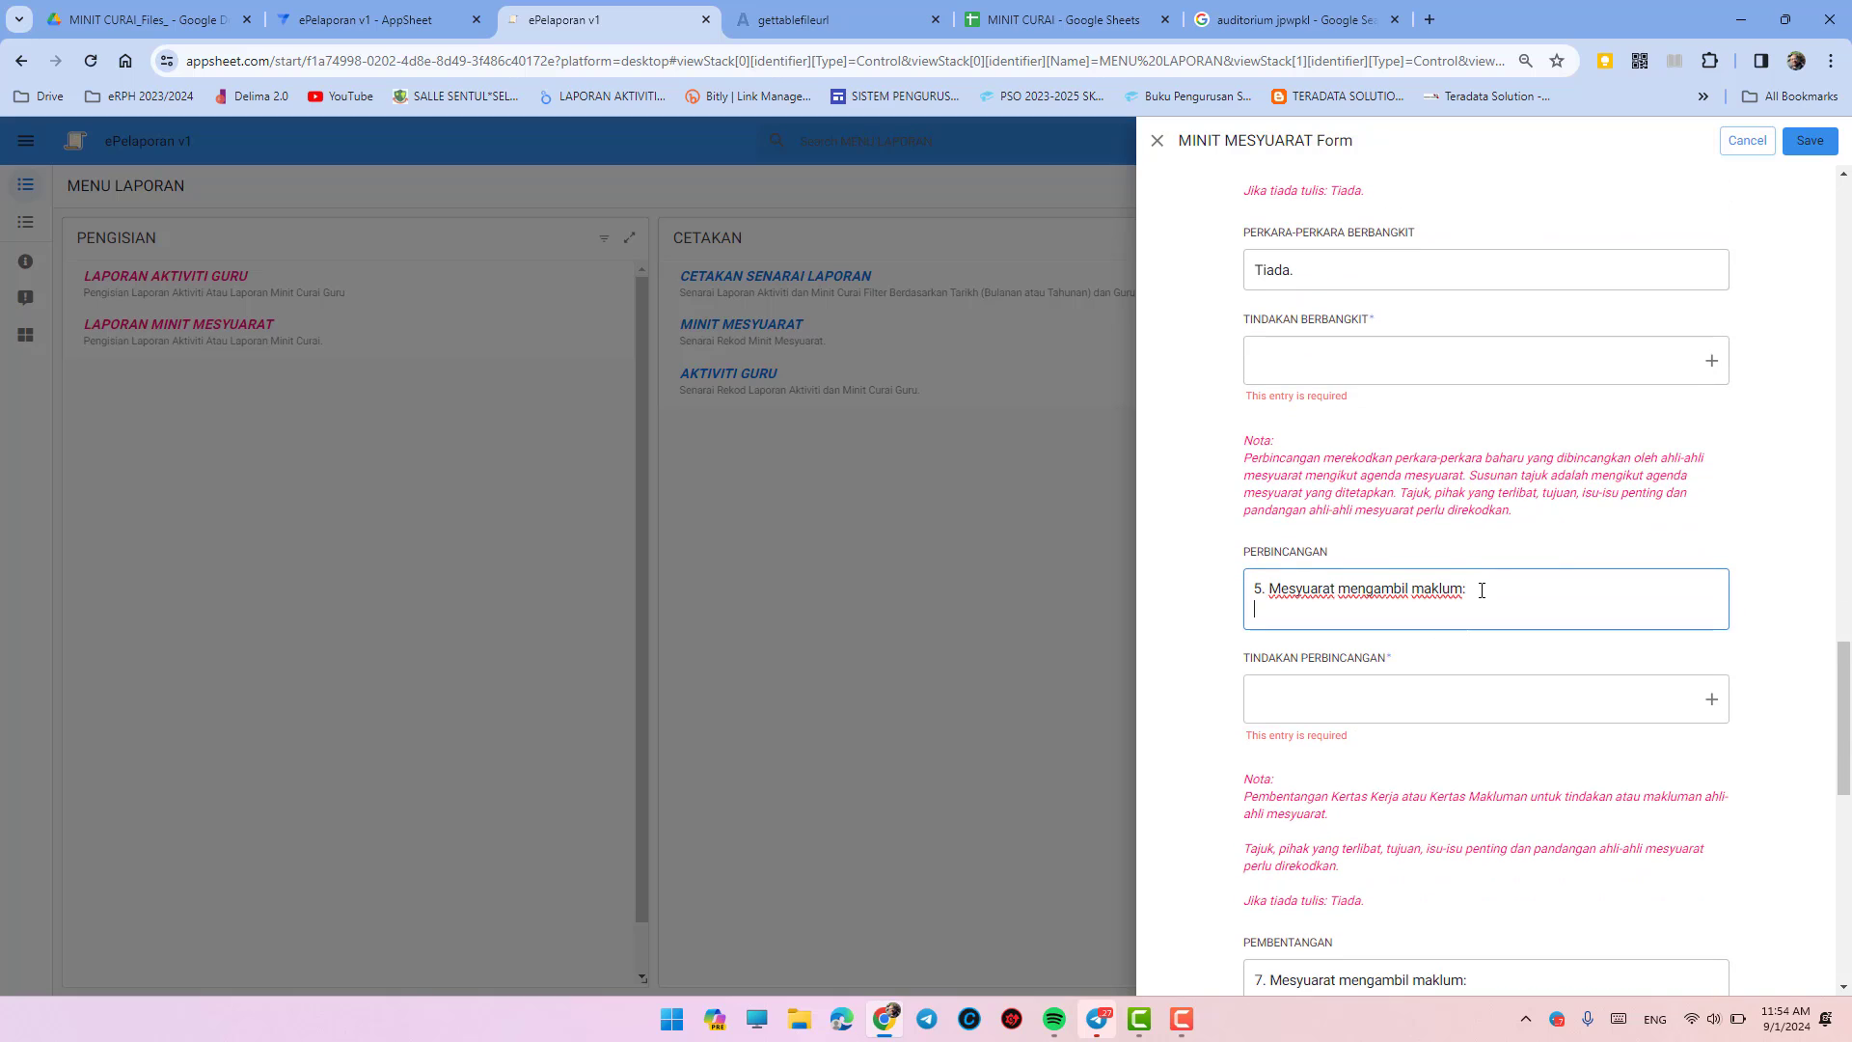
{"action": "type", "text": "5.1 UASA"}
{"action": "key", "text": "Home"}
{"action": "key", "text": "Return"}
{"action": "key", "text": "Return"}
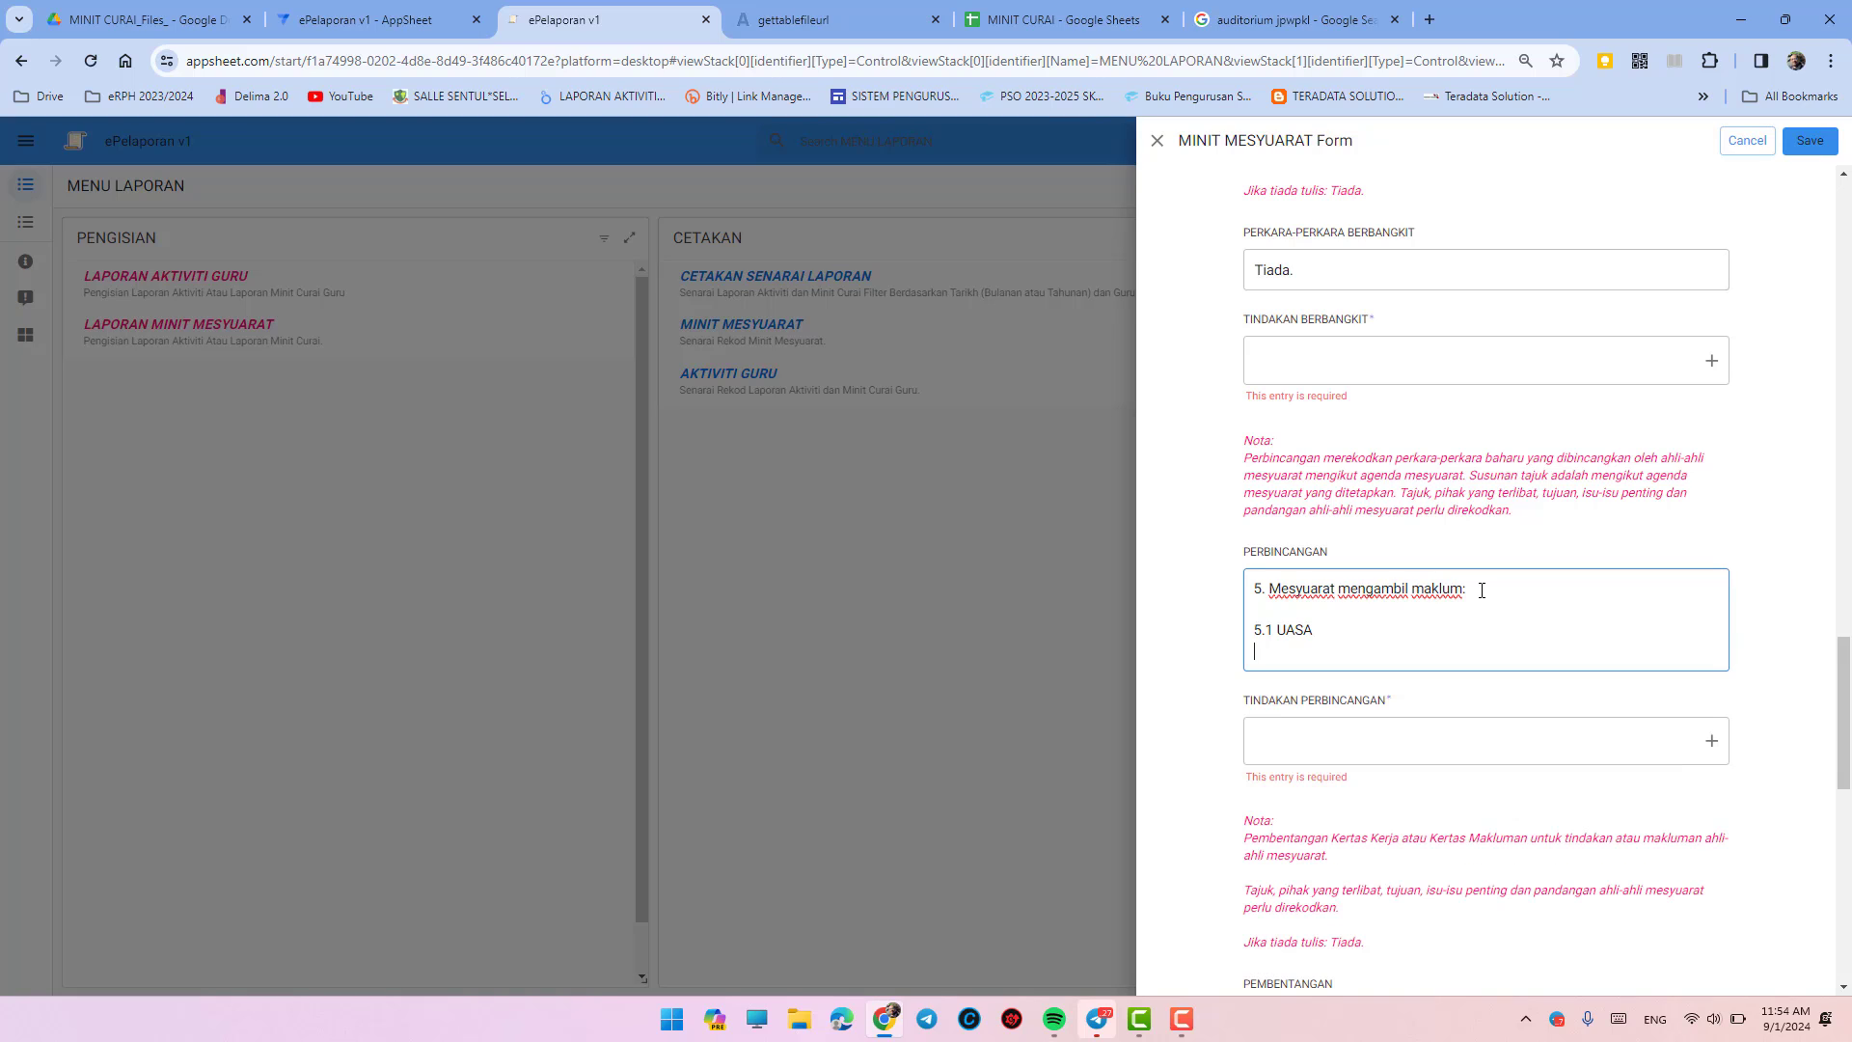
{"action": "type", "text": "(a) UASA"}
{"action": "key", "text": "BackSpace"}
{"action": "key", "text": "BackSpace"}
{"action": "key", "text": "BackSpace"}
{"action": "key", "text": "BackSpace"}
{"action": "type", "text": "UAS"}
{"action": "key", "text": "BackSpace"}
{"action": "key", "text": "BackSpace"}
{"action": "key", "text": "BackSpace"}
{"action": "type", "text": "UASA AK"}
{"action": "key", "text": "BackSpace"}
{"action": "key", "text": "BackSpace"}
{"action": "type", "text": "akan ber"}
{"action": "key", "text": "BackSpace"}
{"action": "type", "text": "dilaksanakan pada "}
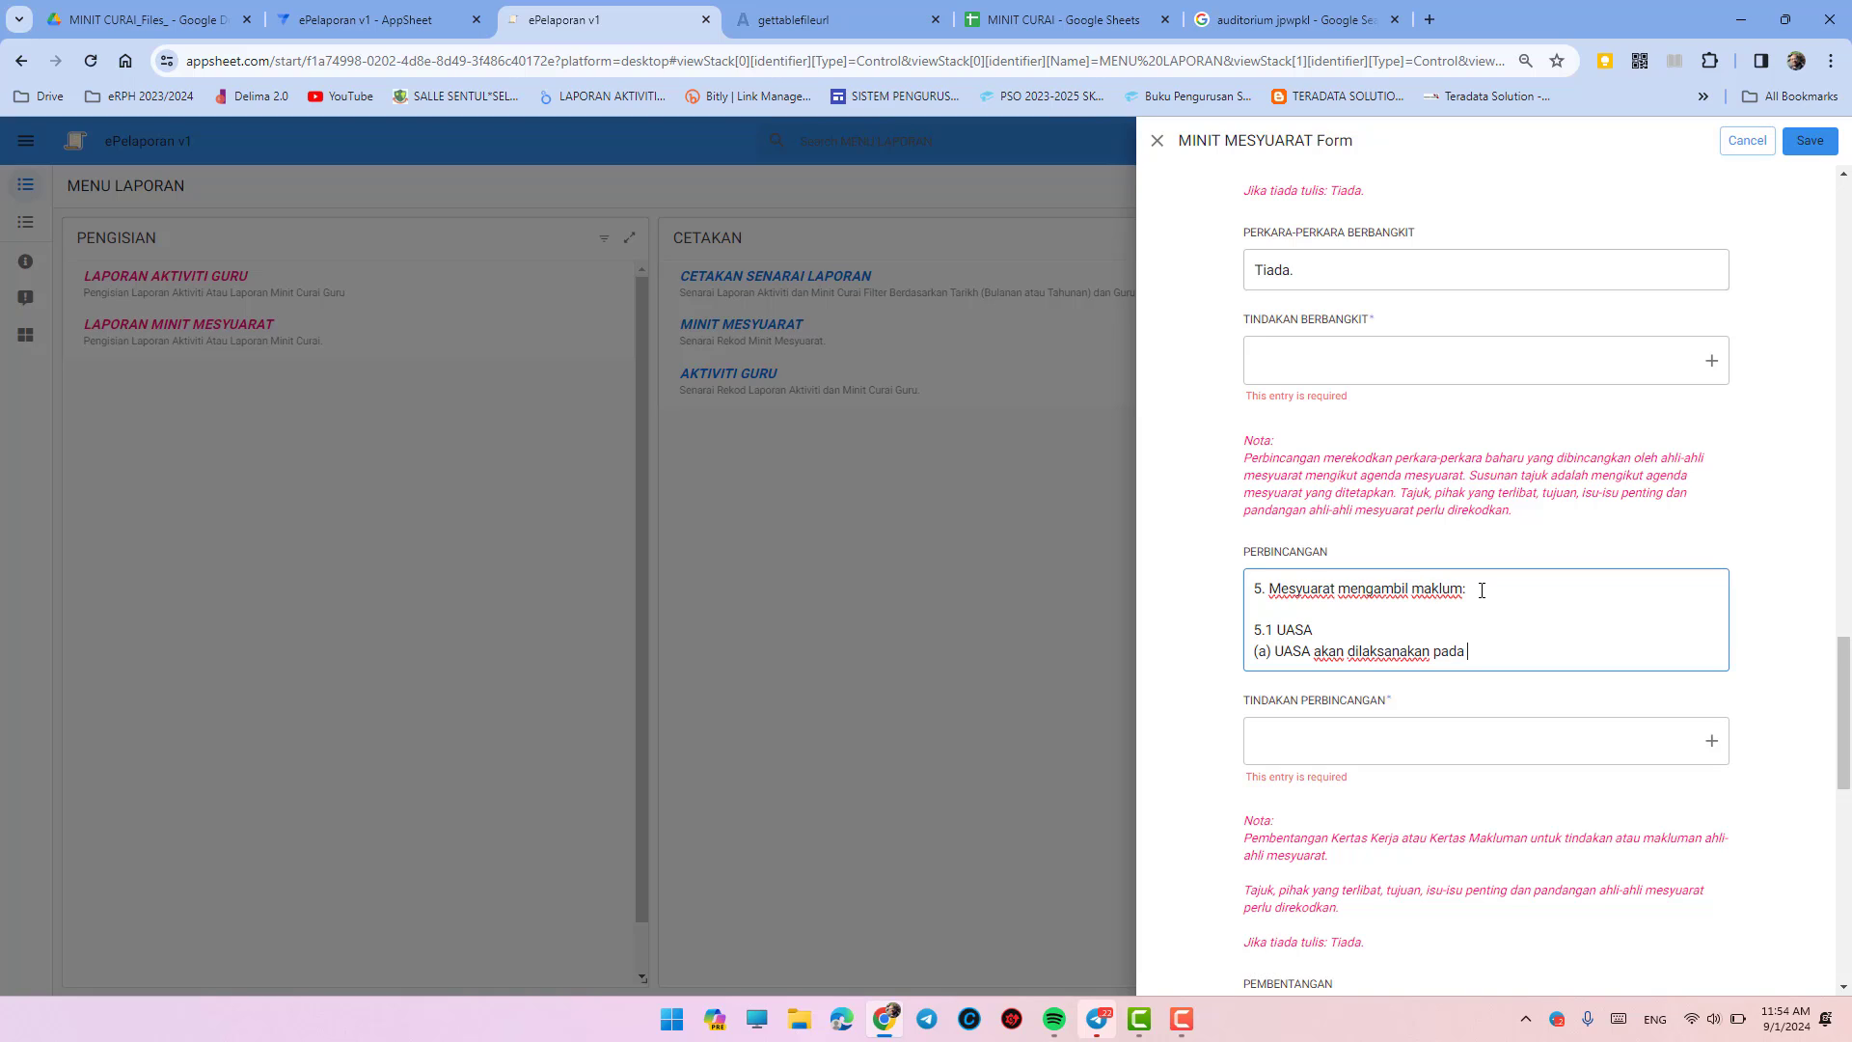
{"action": "type", "text": "8-12 Janiari 2024."}
- Add point (b) 'Semua guru perlu bersedia.' under 5.1 UASA
{"action": "key", "text": "Return"}
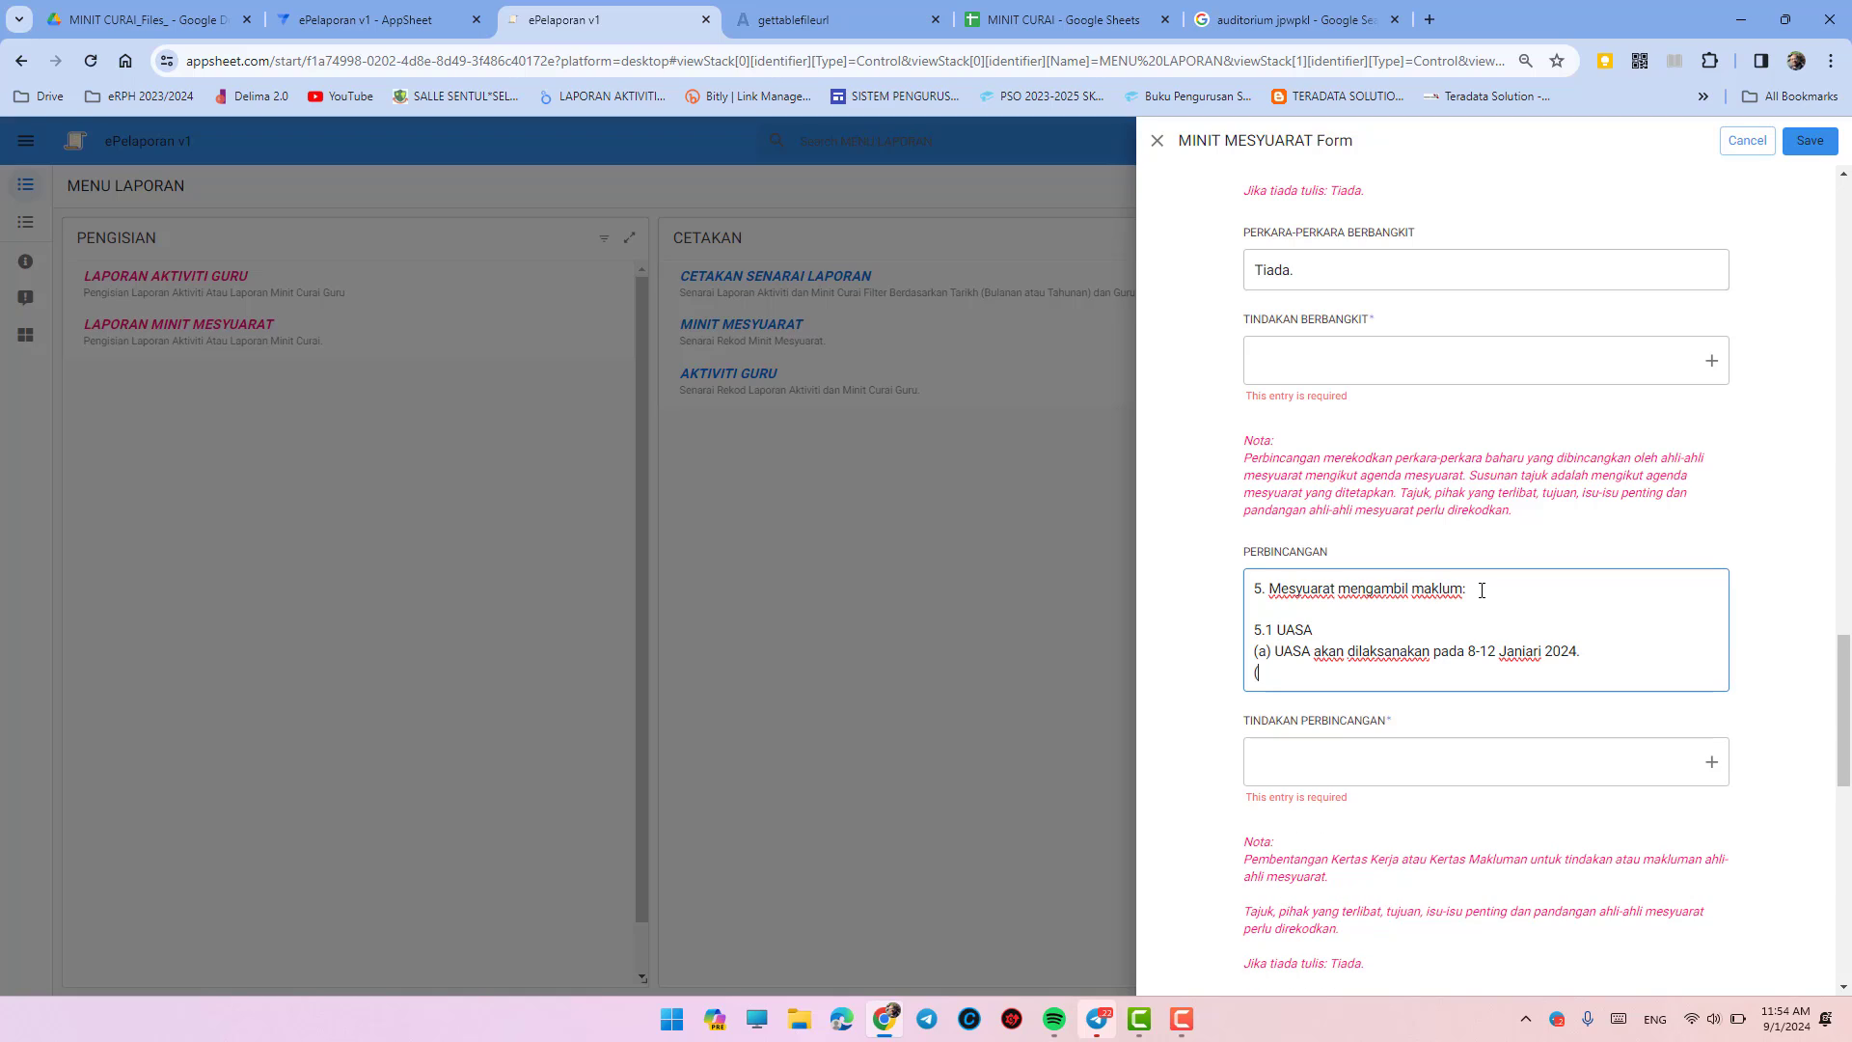
{"action": "type", "text": "(b) "}
{"action": "type", "text": "Semua"}
{"action": "type", "text": "rer"}
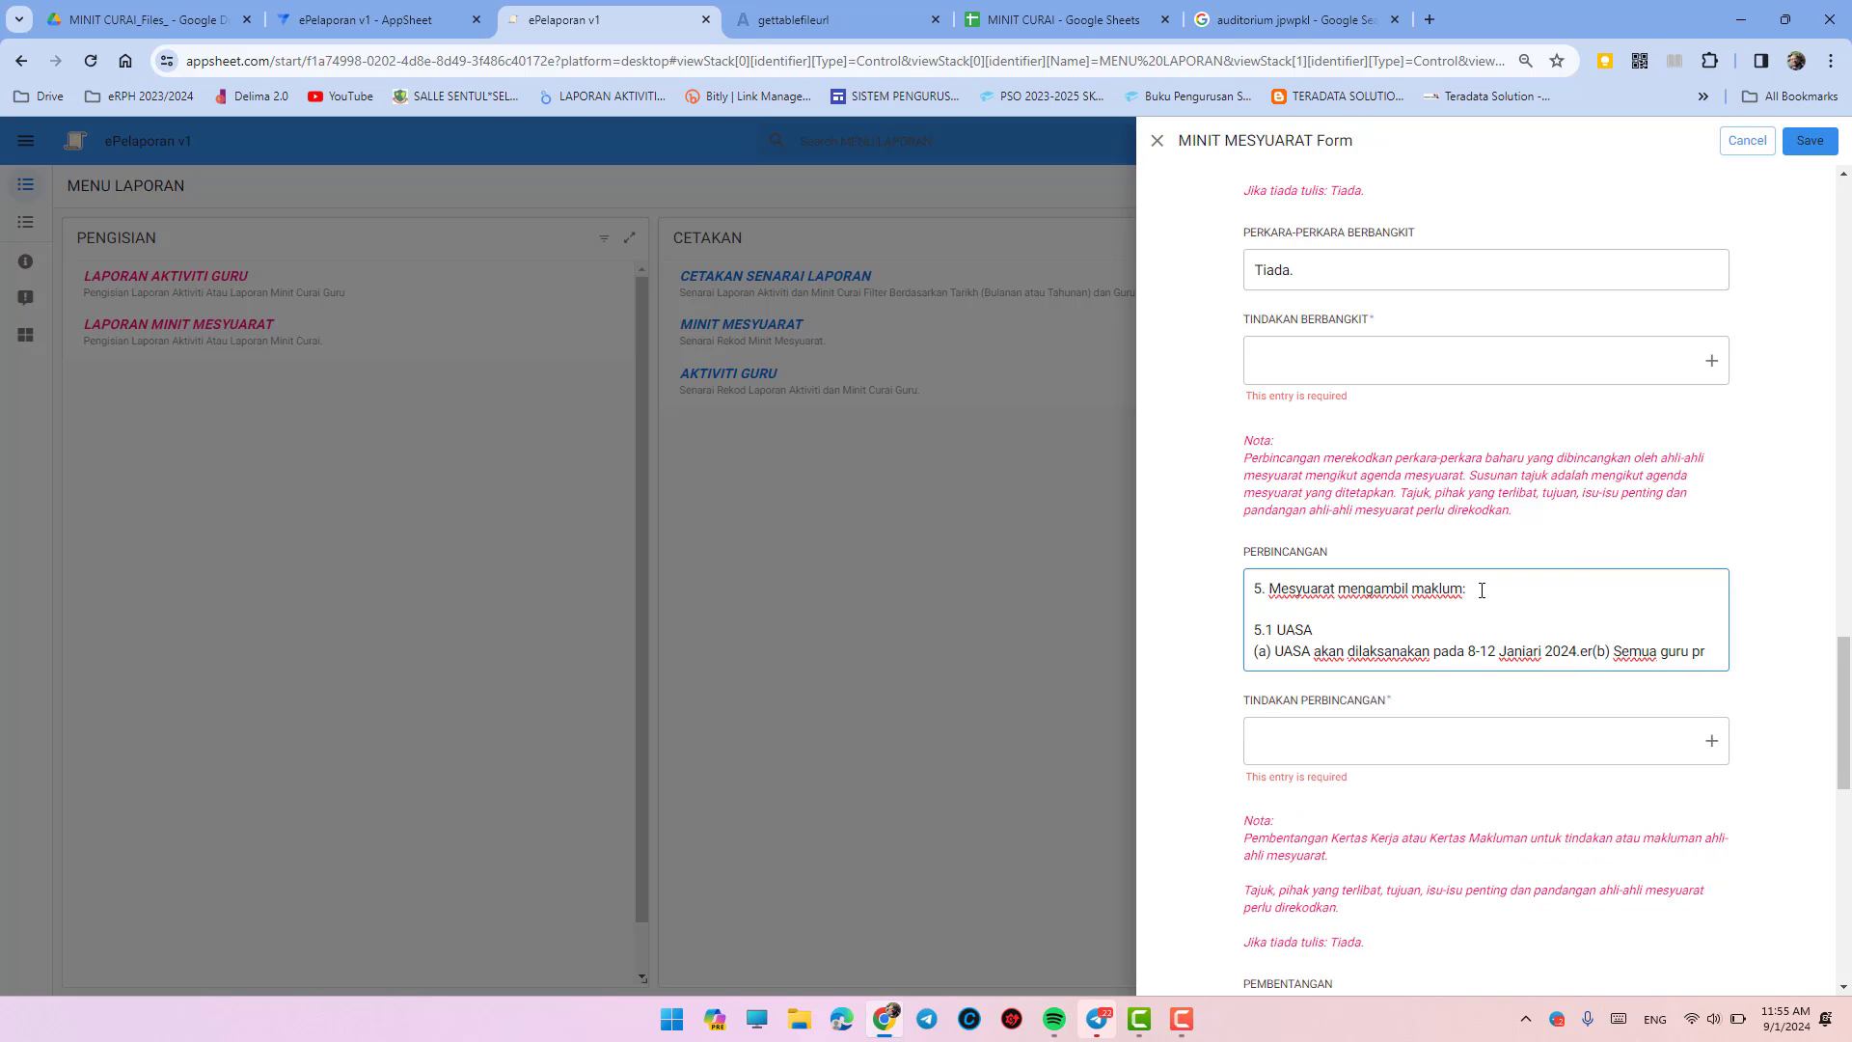
{"action": "key", "text": "BackSpace"}
{"action": "key", "text": "BackSpace"}
{"action": "key", "text": "BackSpace"}
{"action": "type", "text": "."}
{"action": "key", "text": "Return"}
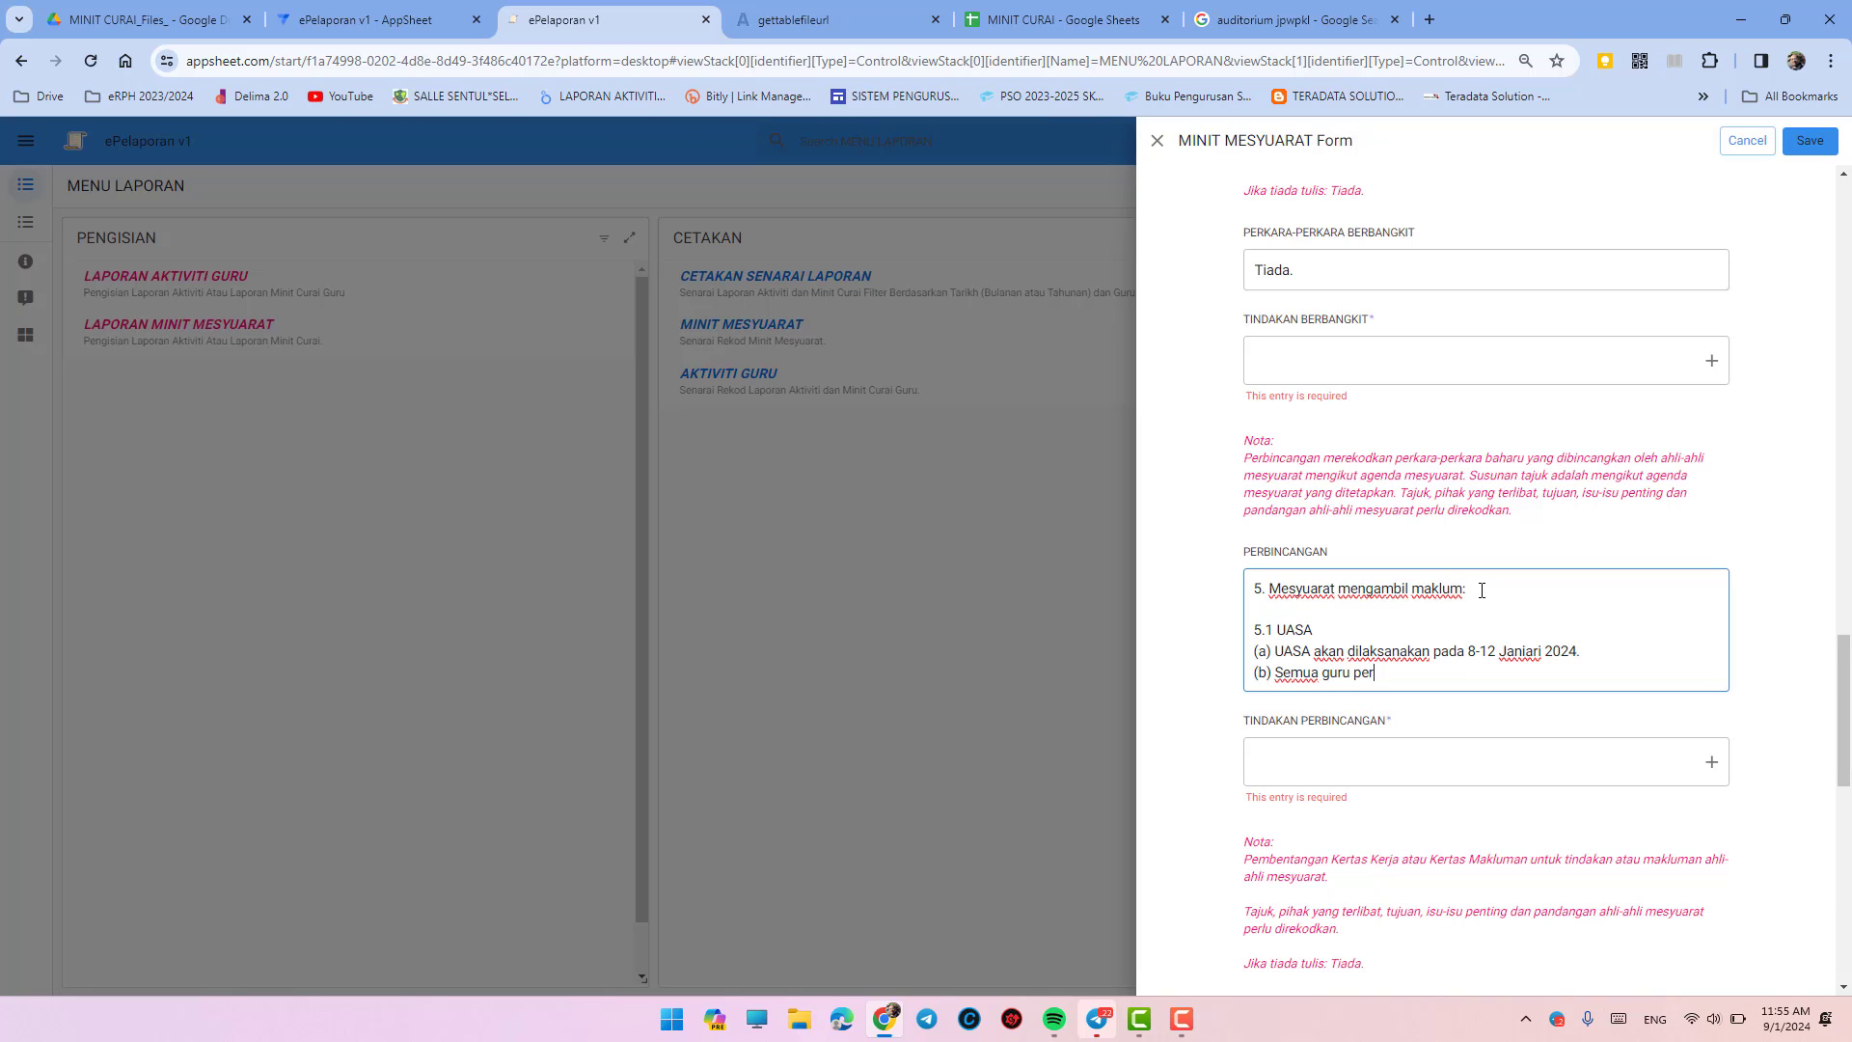
{"action": "type", "text": "bersedia."}
- Set Tindakan Perbincangan to Makluman
{"action": "left_click", "coordinate": [1484, 750]}
{"action": "left_click", "coordinate": [1401, 893]}
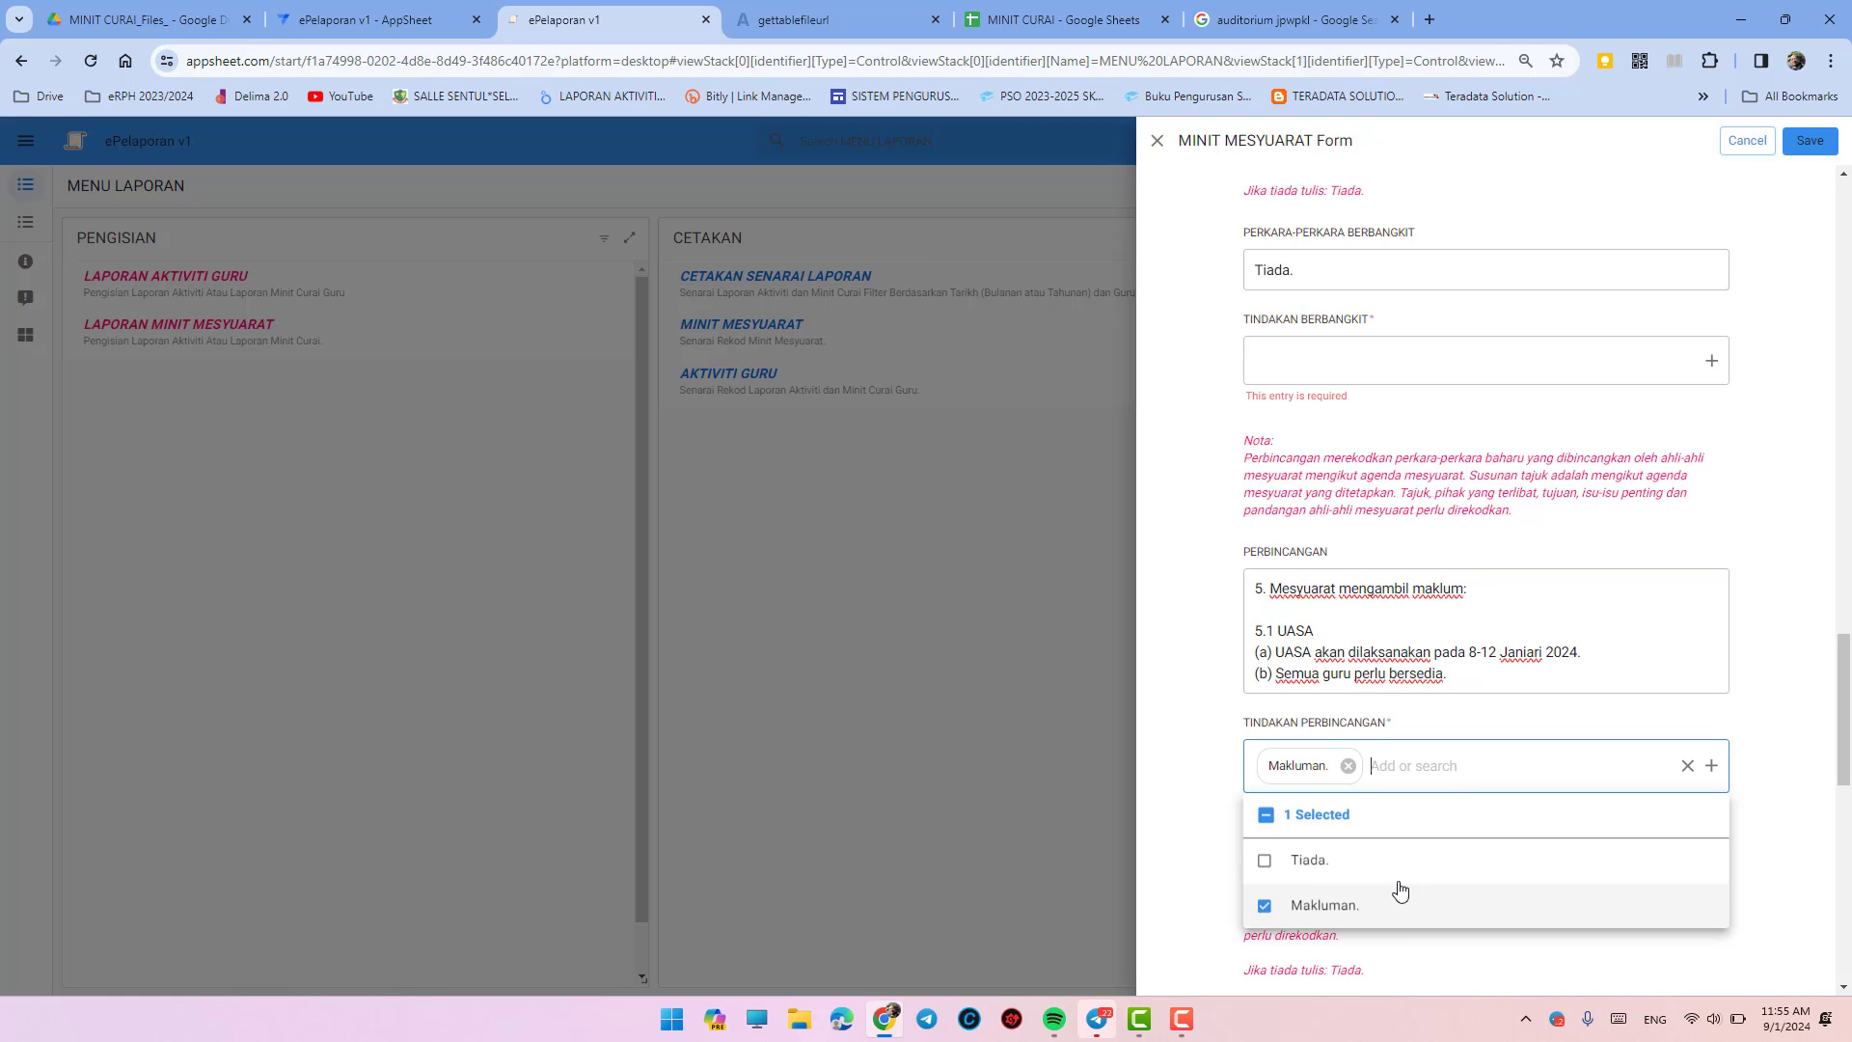
{"action": "left_click", "coordinate": [1187, 809]}
- Replace the old Pembentangan text with Tiada
{"action": "scroll", "coordinate": [1187, 801], "scroll_direction": "down", "scroll_amount": 5}
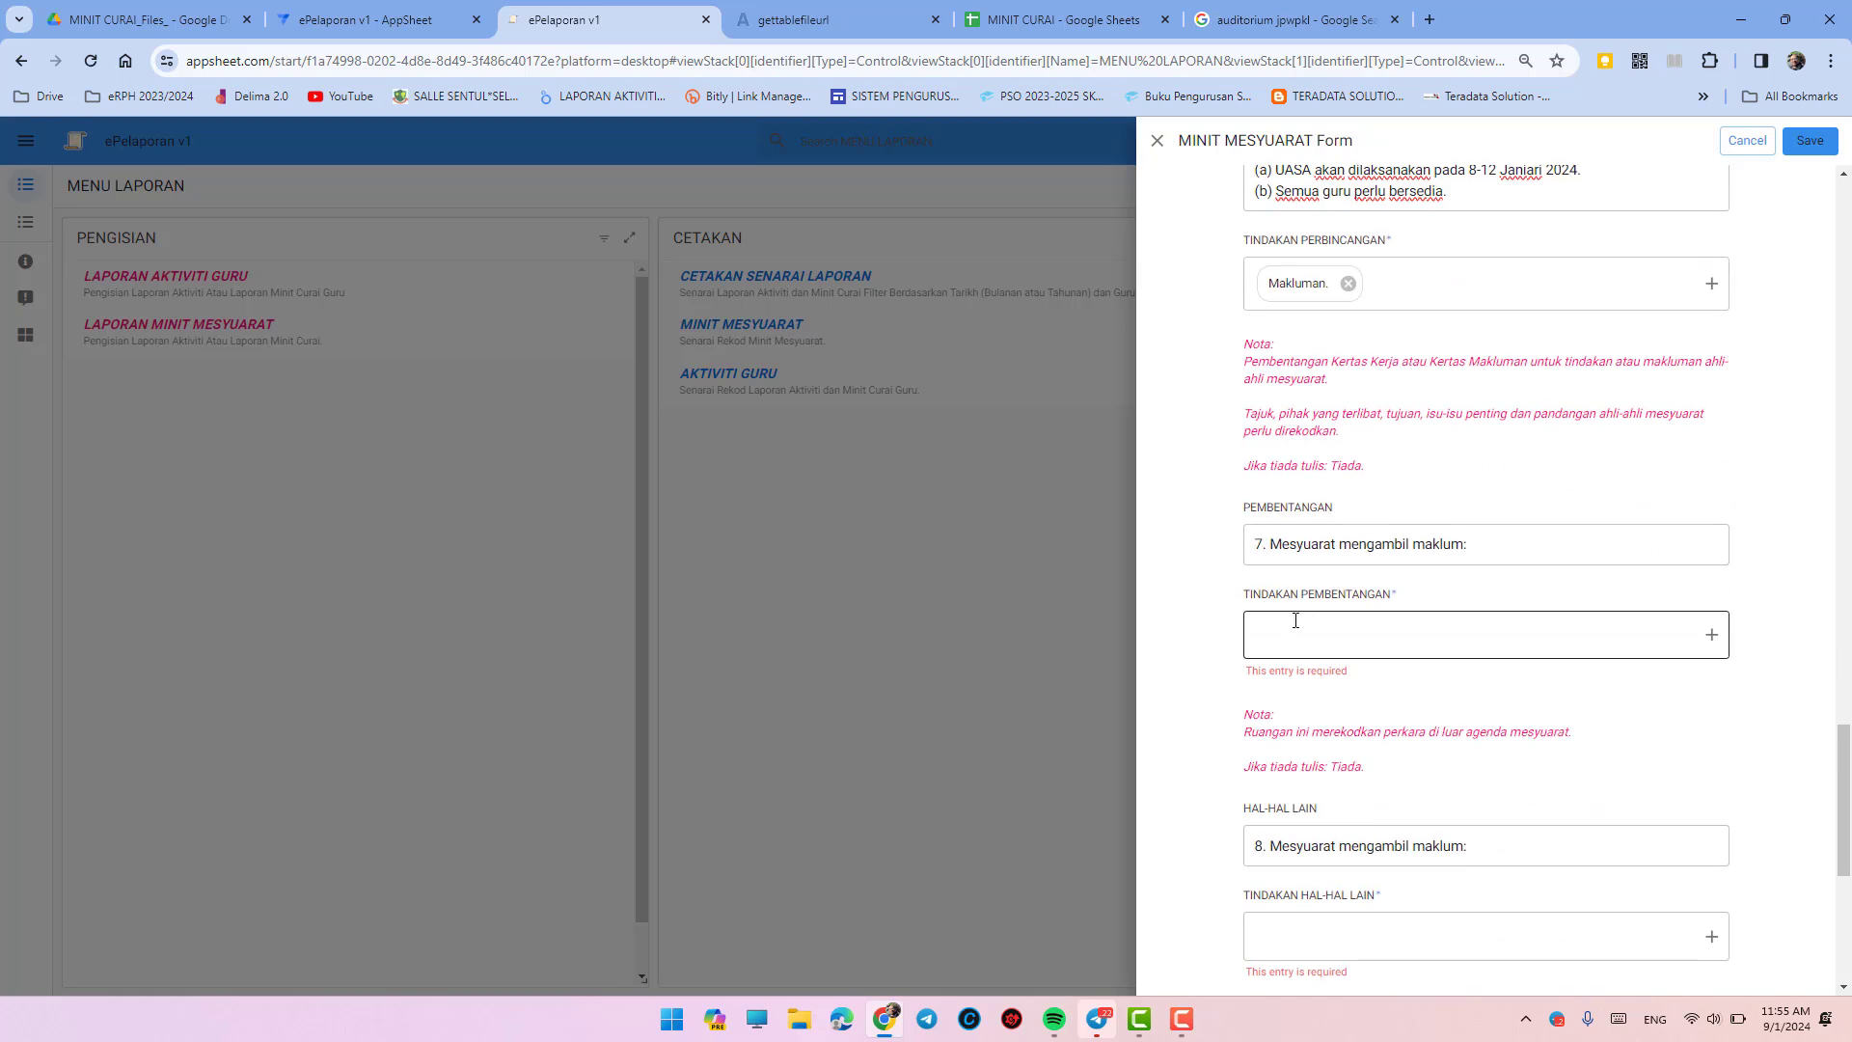
{"action": "left_click_drag", "start_coordinate": [1498, 536], "coordinate": [1202, 566]}
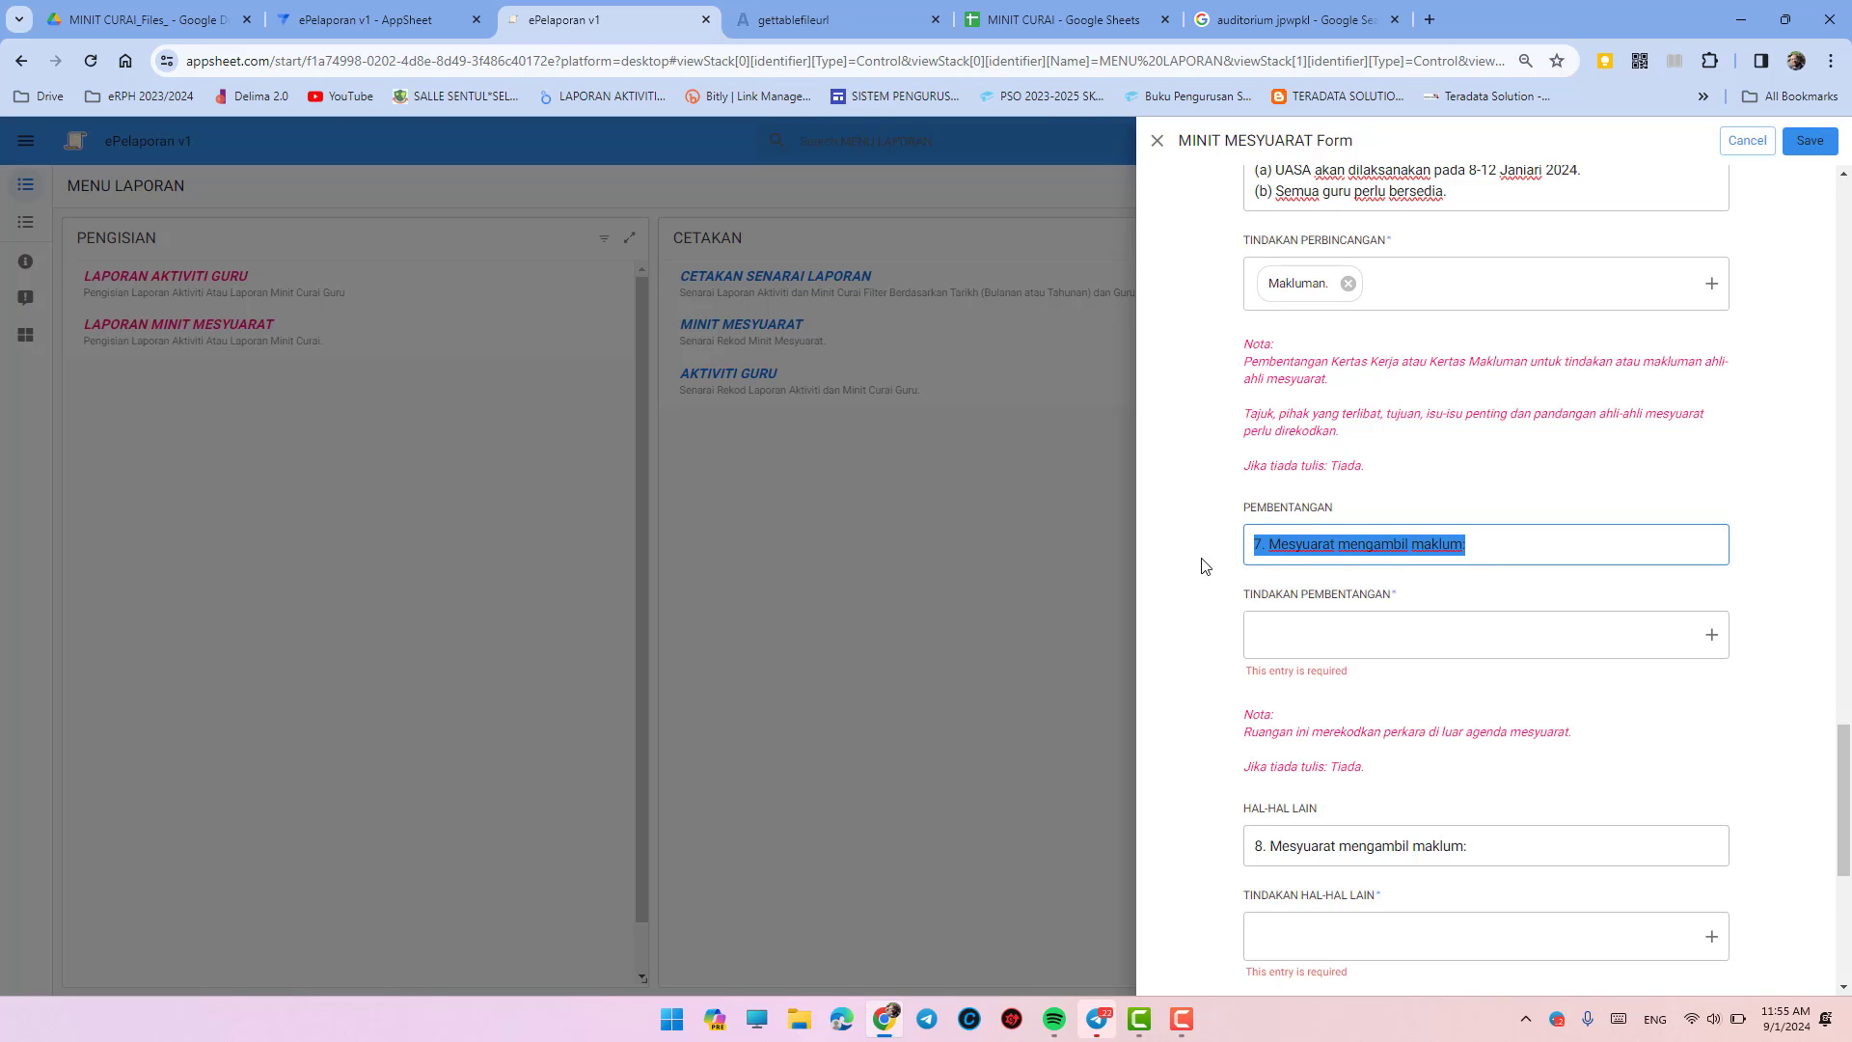
{"action": "type", "text": "Tiada."}
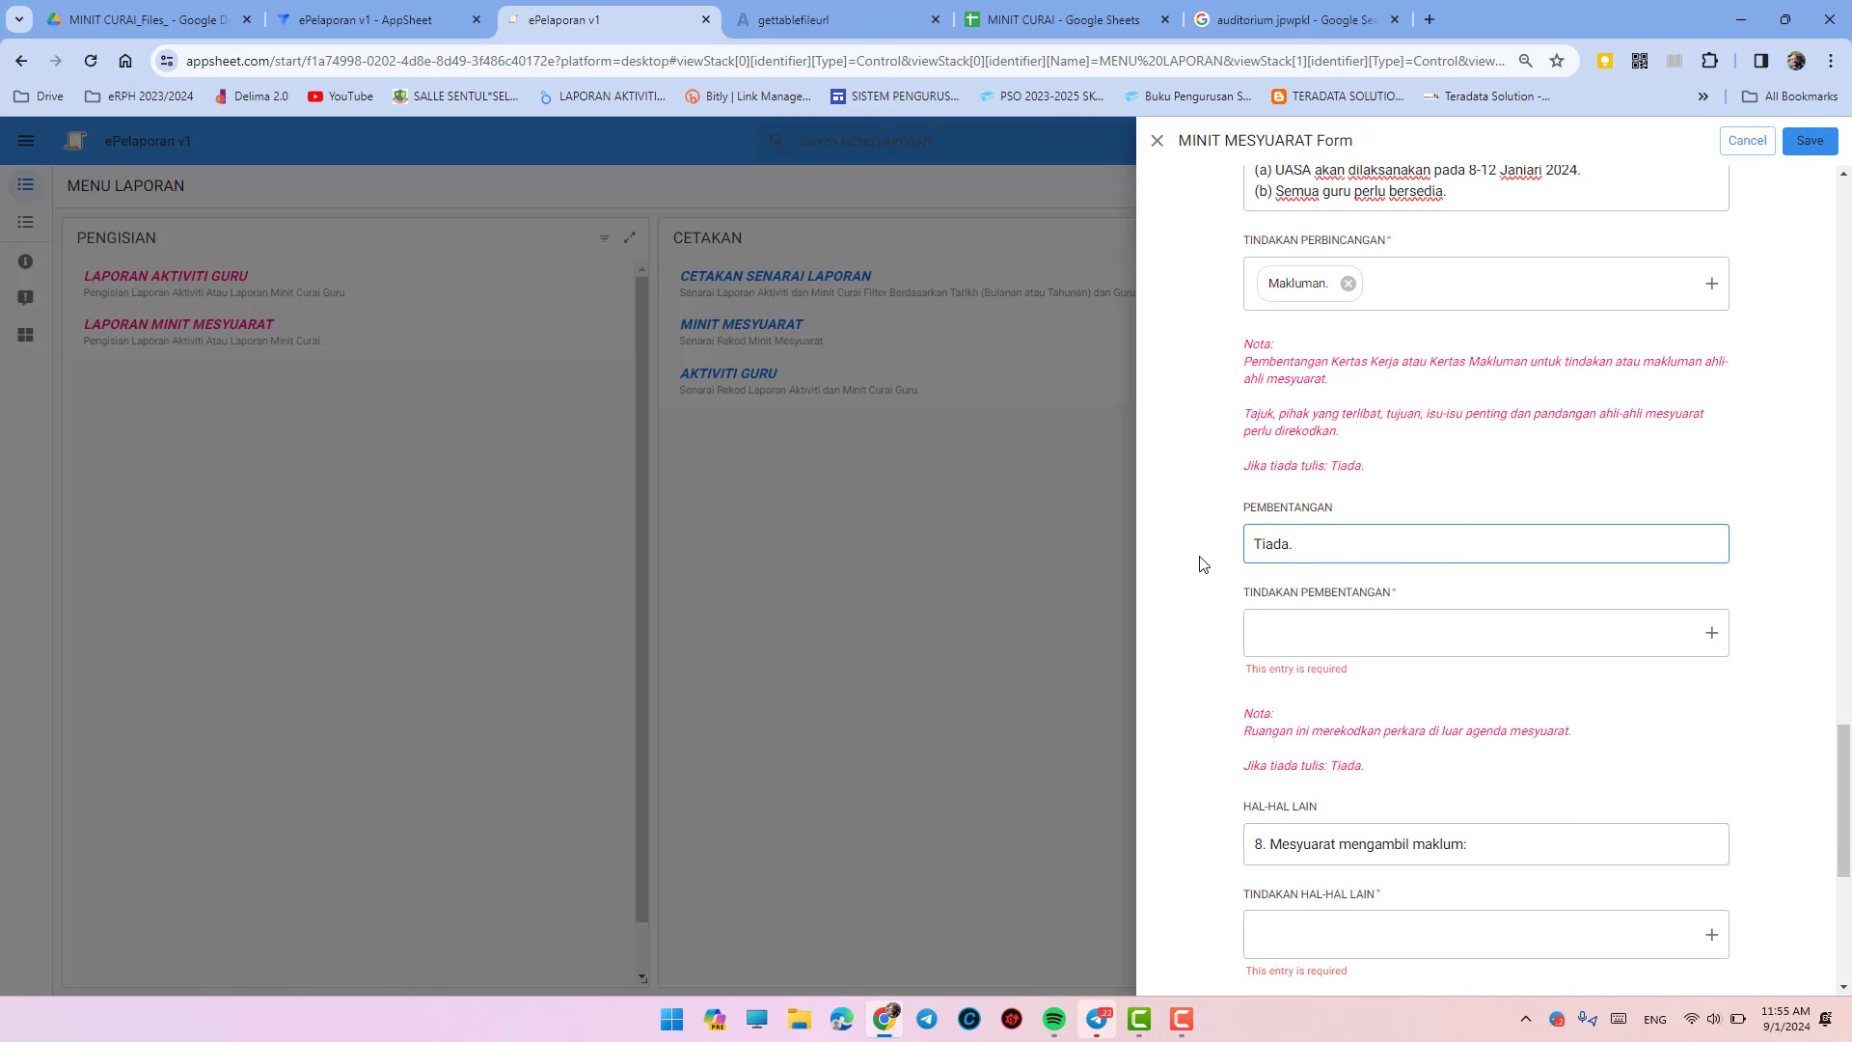
{"action": "key", "text": "Tab"}
- Set both Tindakan Pembentangan and Tindakan Berbangkit to Tiada
{"action": "scroll", "coordinate": [1196, 370], "scroll_direction": "up", "scroll_amount": 2}
{"action": "left_click", "coordinate": [1298, 825]}
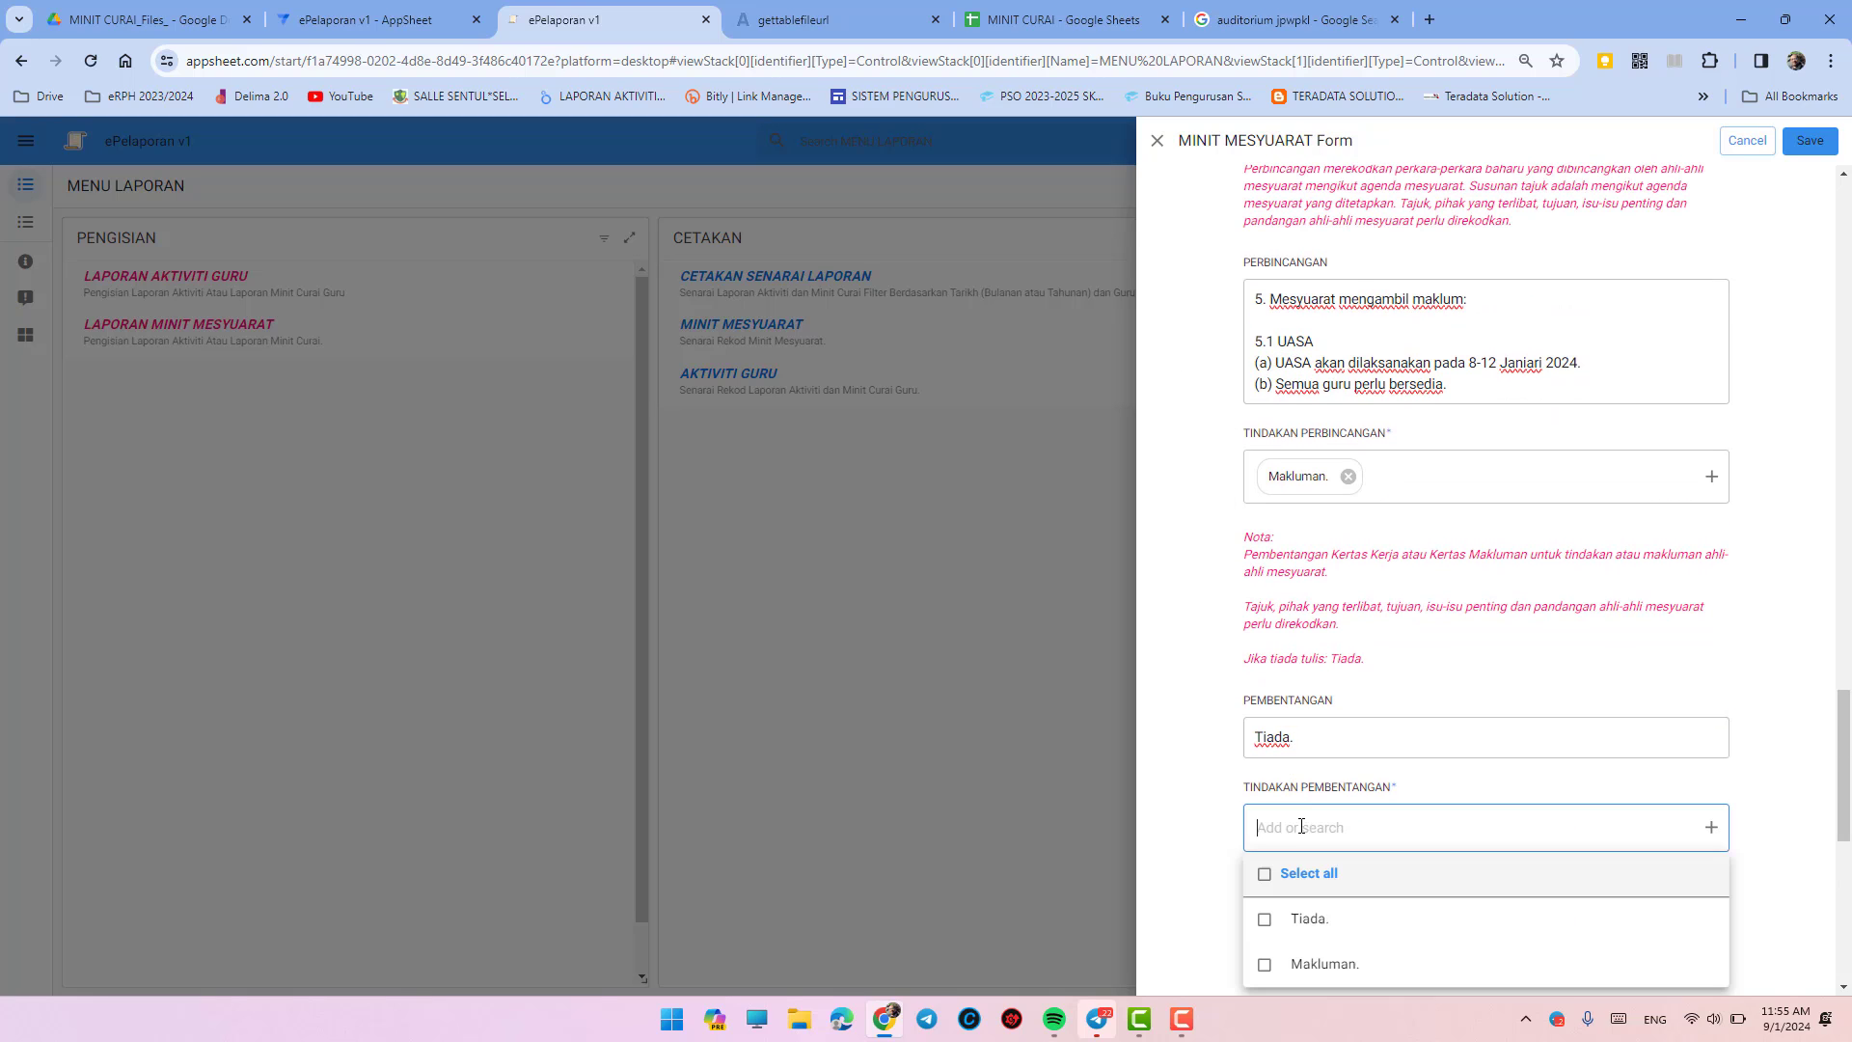
{"action": "left_click", "coordinate": [1286, 916]}
{"action": "left_click", "coordinate": [1206, 752]}
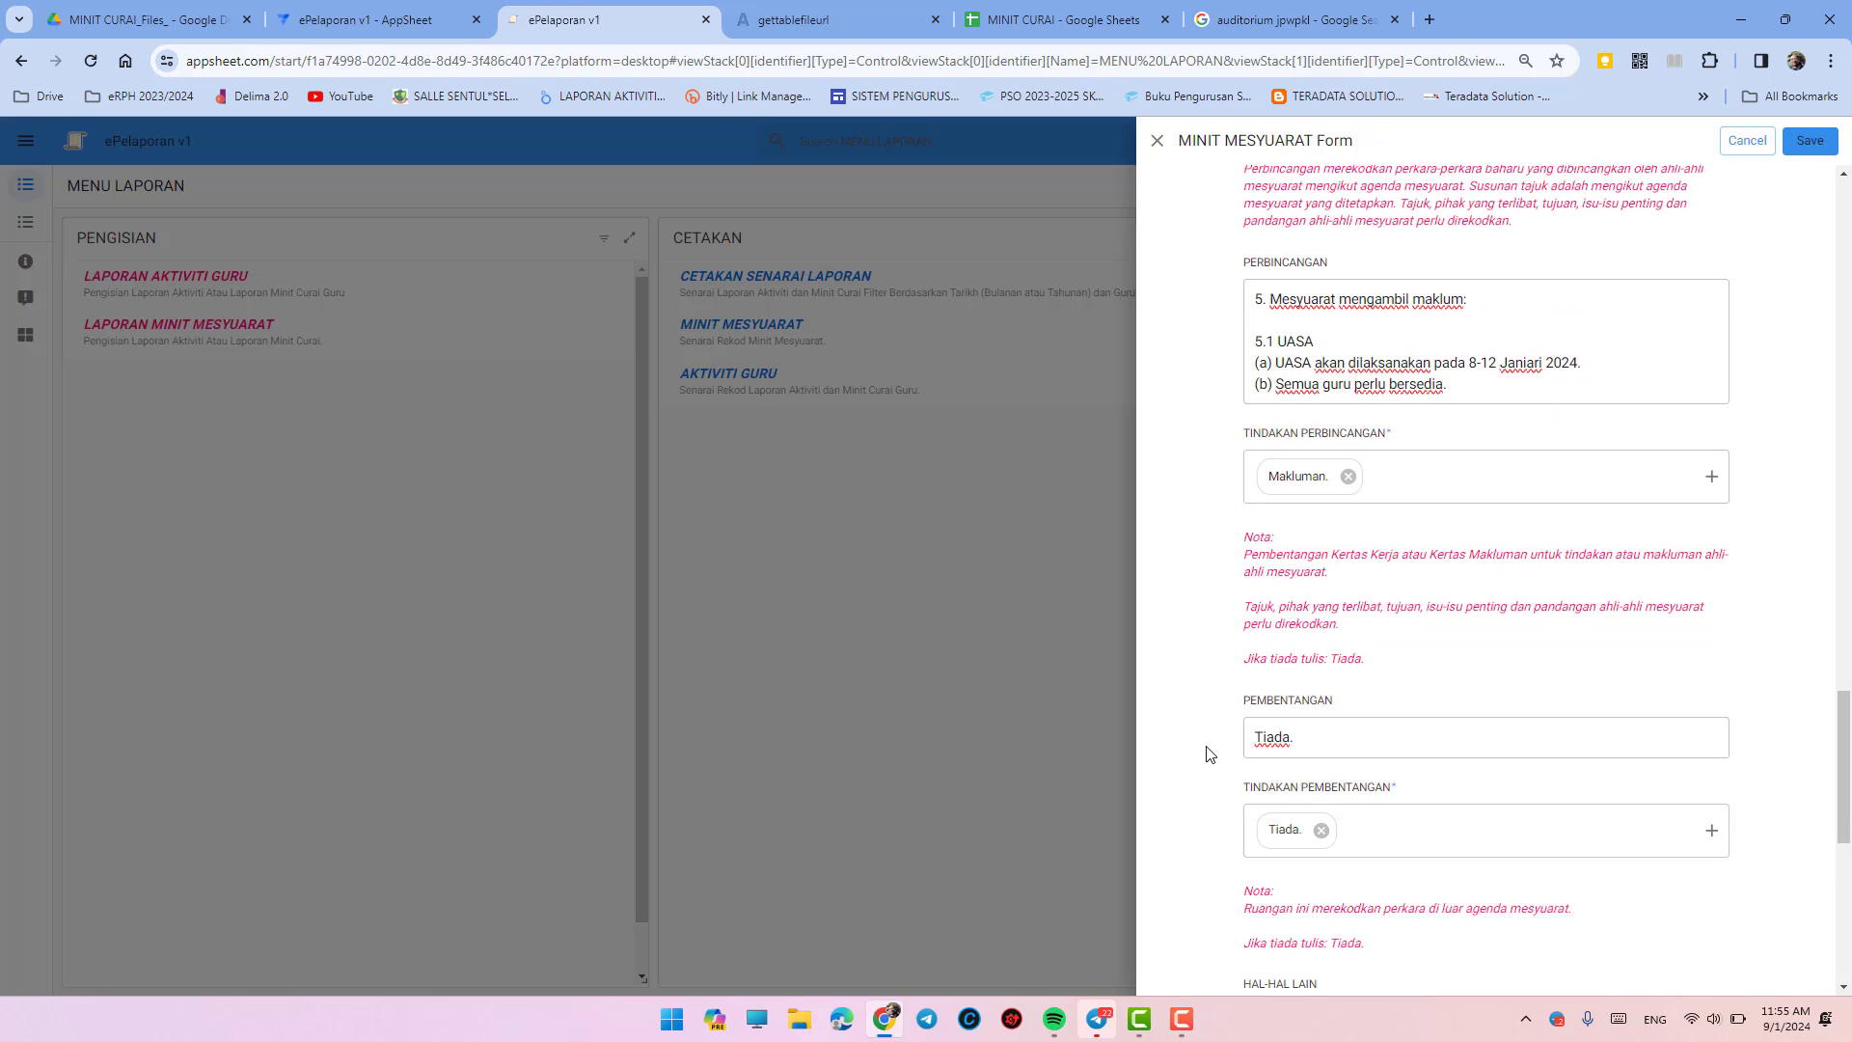
{"action": "scroll", "coordinate": [1210, 753], "scroll_direction": "up", "scroll_amount": 3}
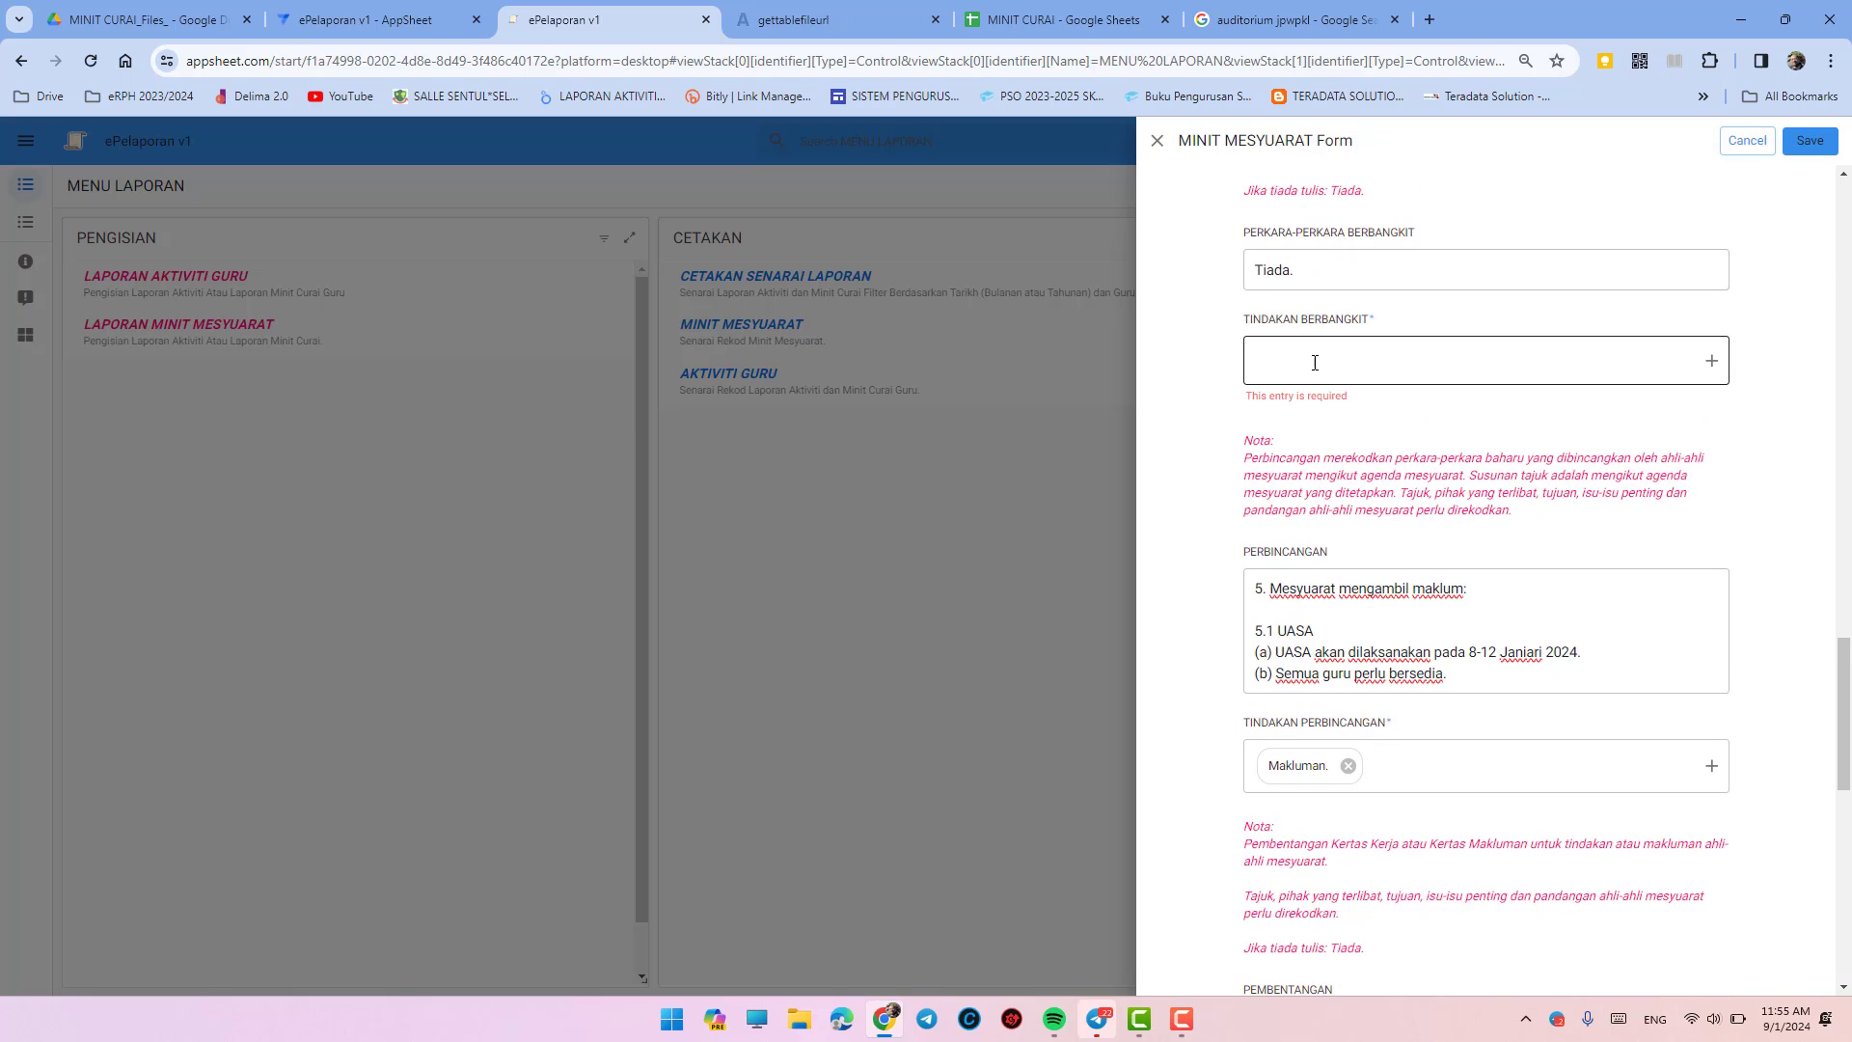
{"action": "left_click", "coordinate": [1315, 362]}
{"action": "left_click", "coordinate": [1306, 449]}
{"action": "left_click", "coordinate": [1204, 537]}
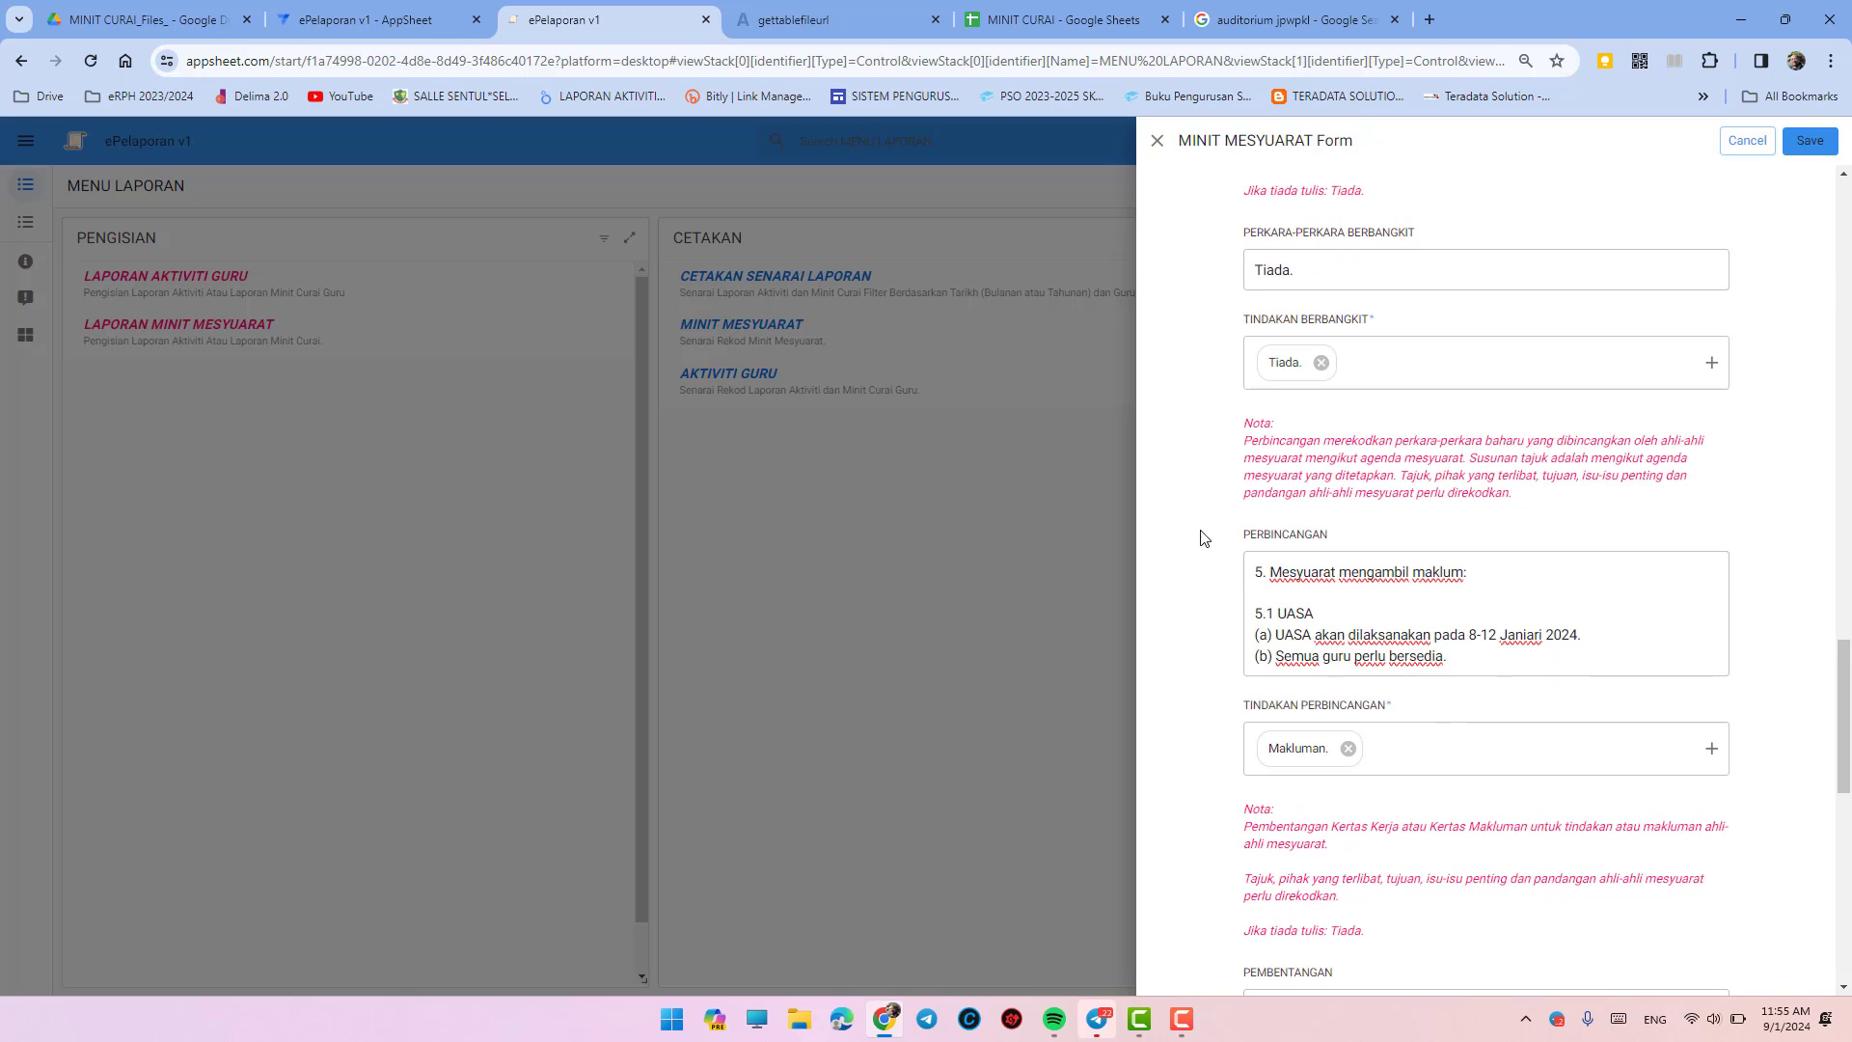
{"action": "scroll", "coordinate": [1218, 714], "scroll_direction": "down", "scroll_amount": 7}
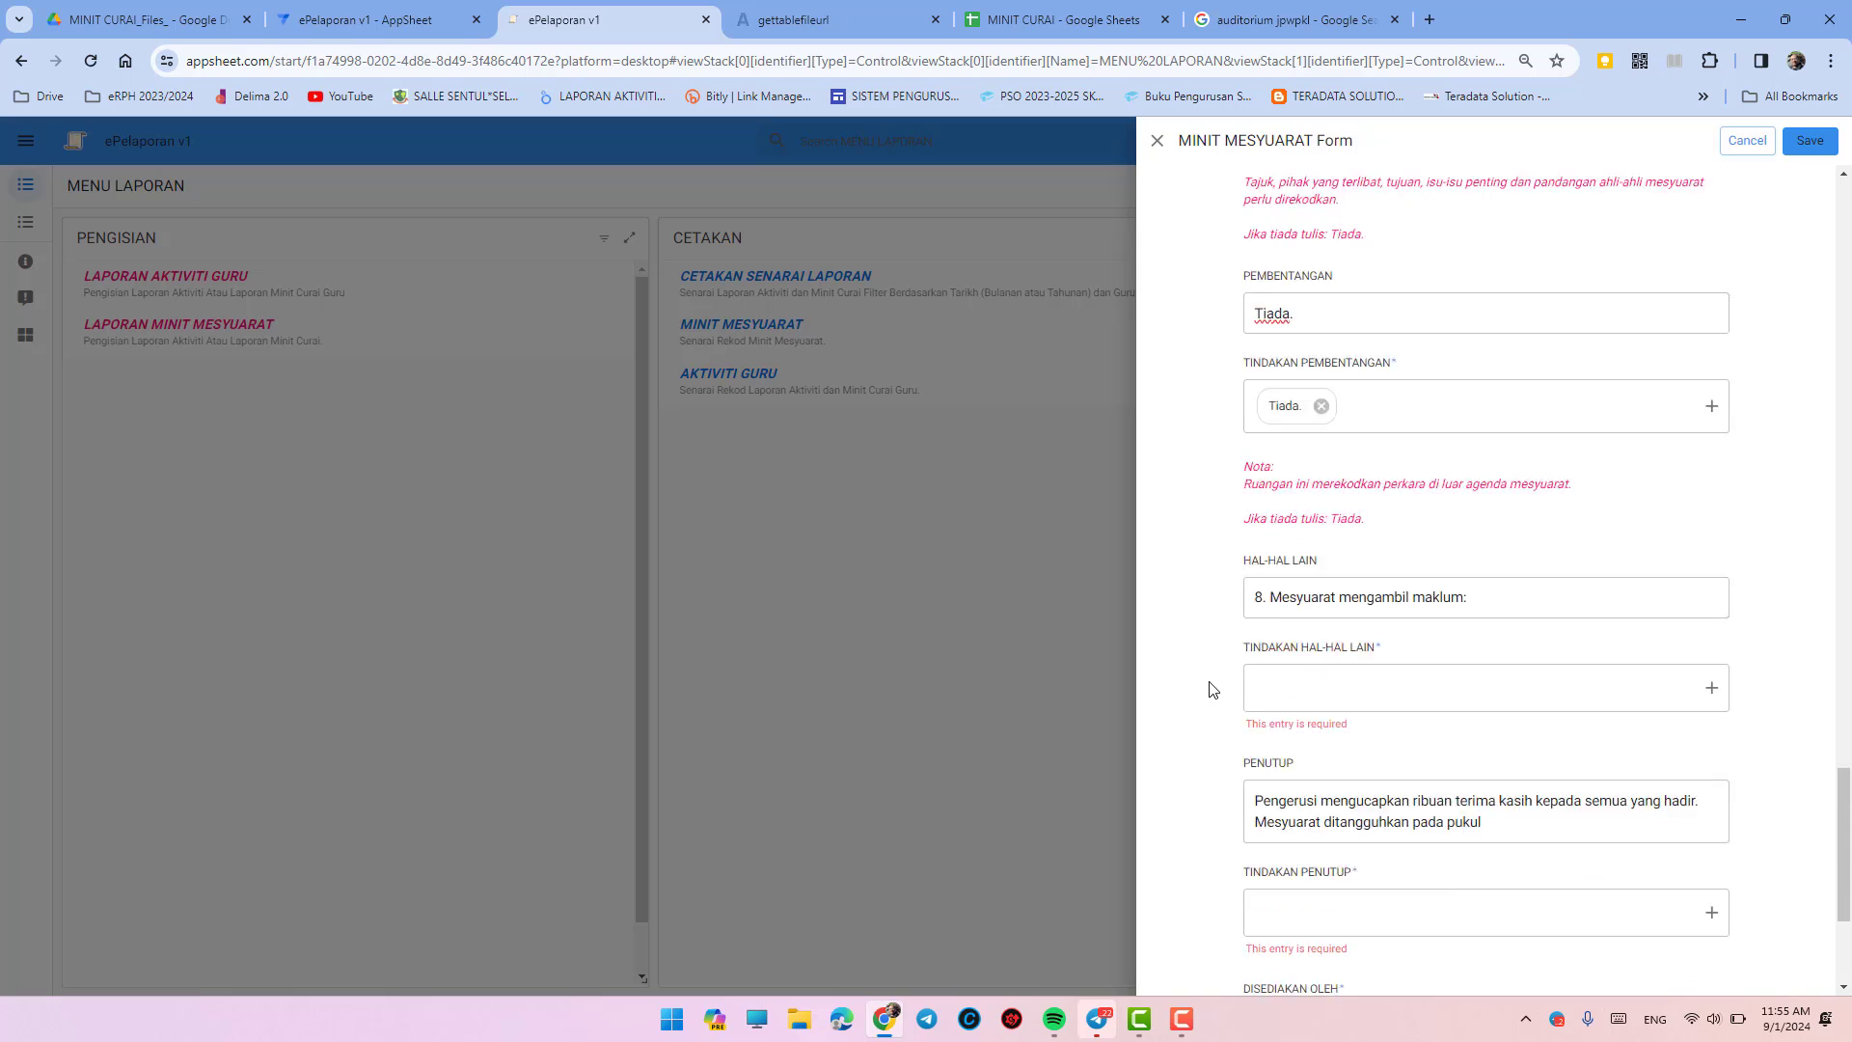
- Fill Hal-Hal Lain with Tiada. and set its action to Tiada
{"action": "scroll", "coordinate": [1209, 689], "scroll_direction": "down", "scroll_amount": 1}
{"action": "scroll", "coordinate": [1214, 628], "scroll_direction": "up", "scroll_amount": 2}
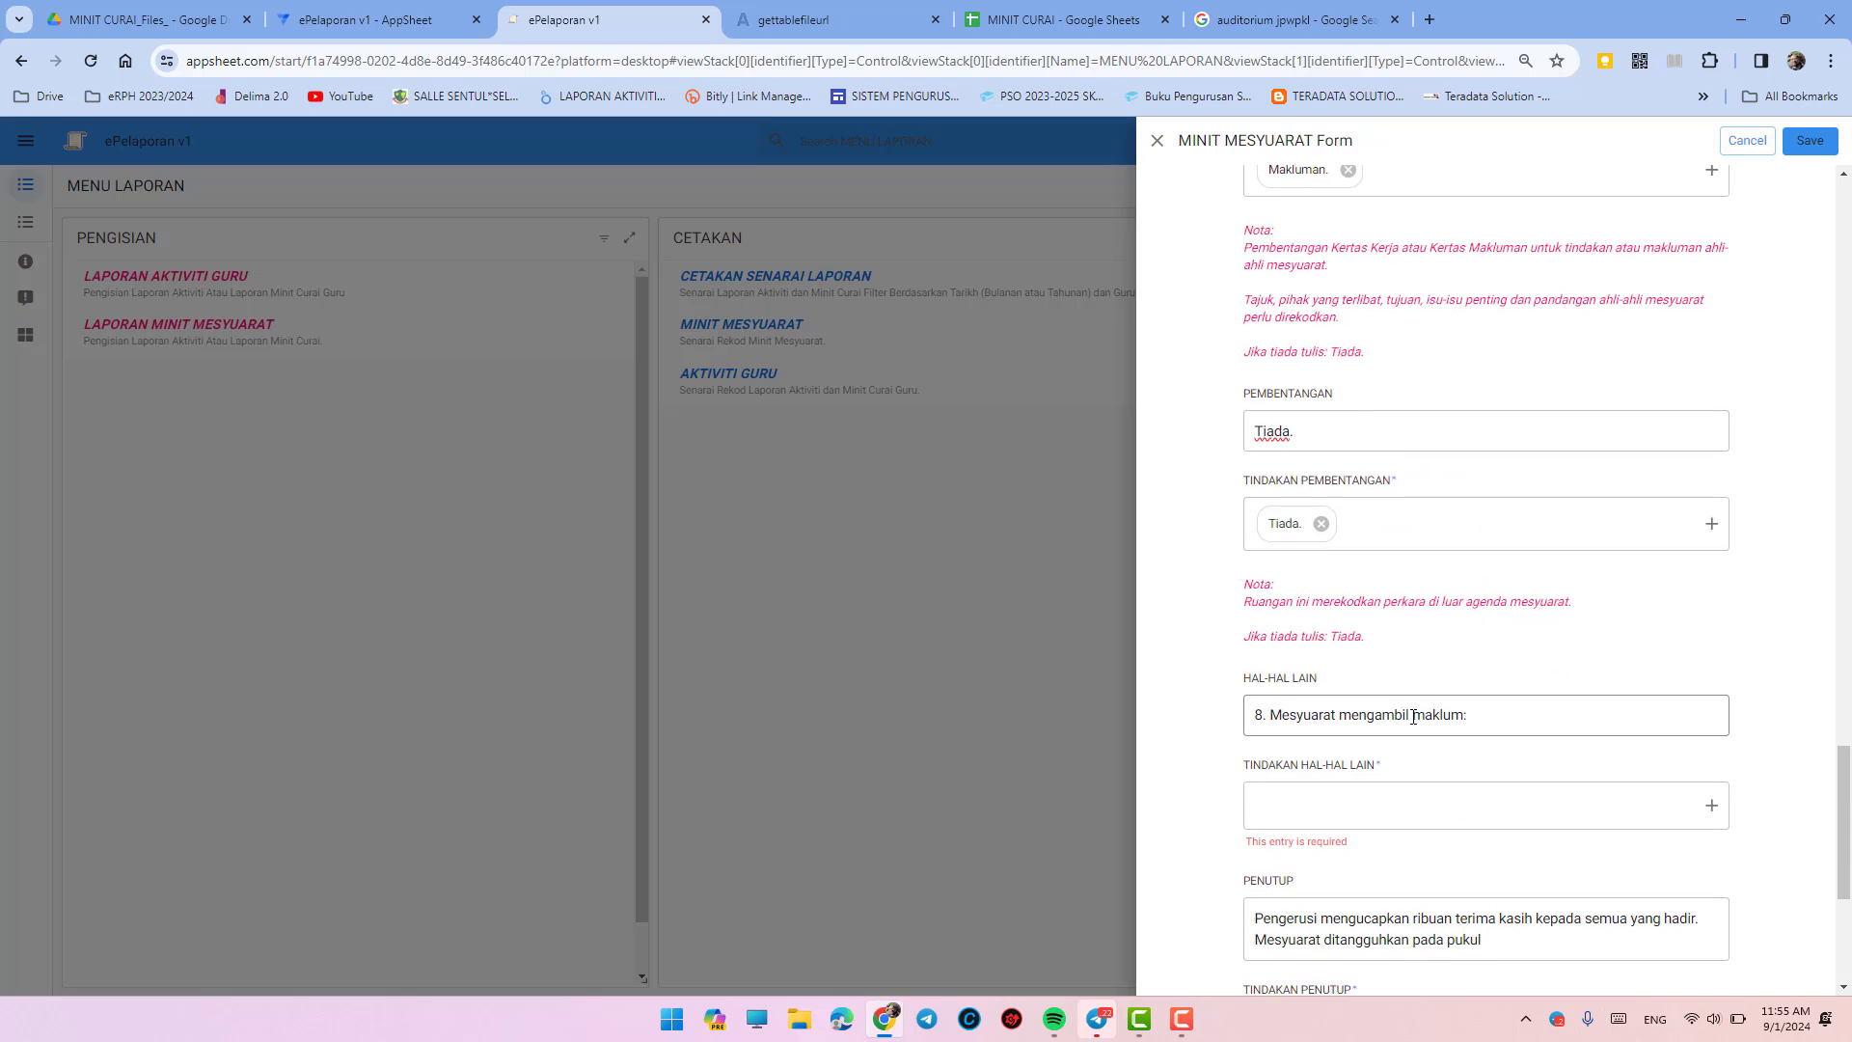
{"action": "left_click", "coordinate": [1413, 717]}
{"action": "key", "text": "ctrl+a"}
{"action": "type", "text": "Tiada"}
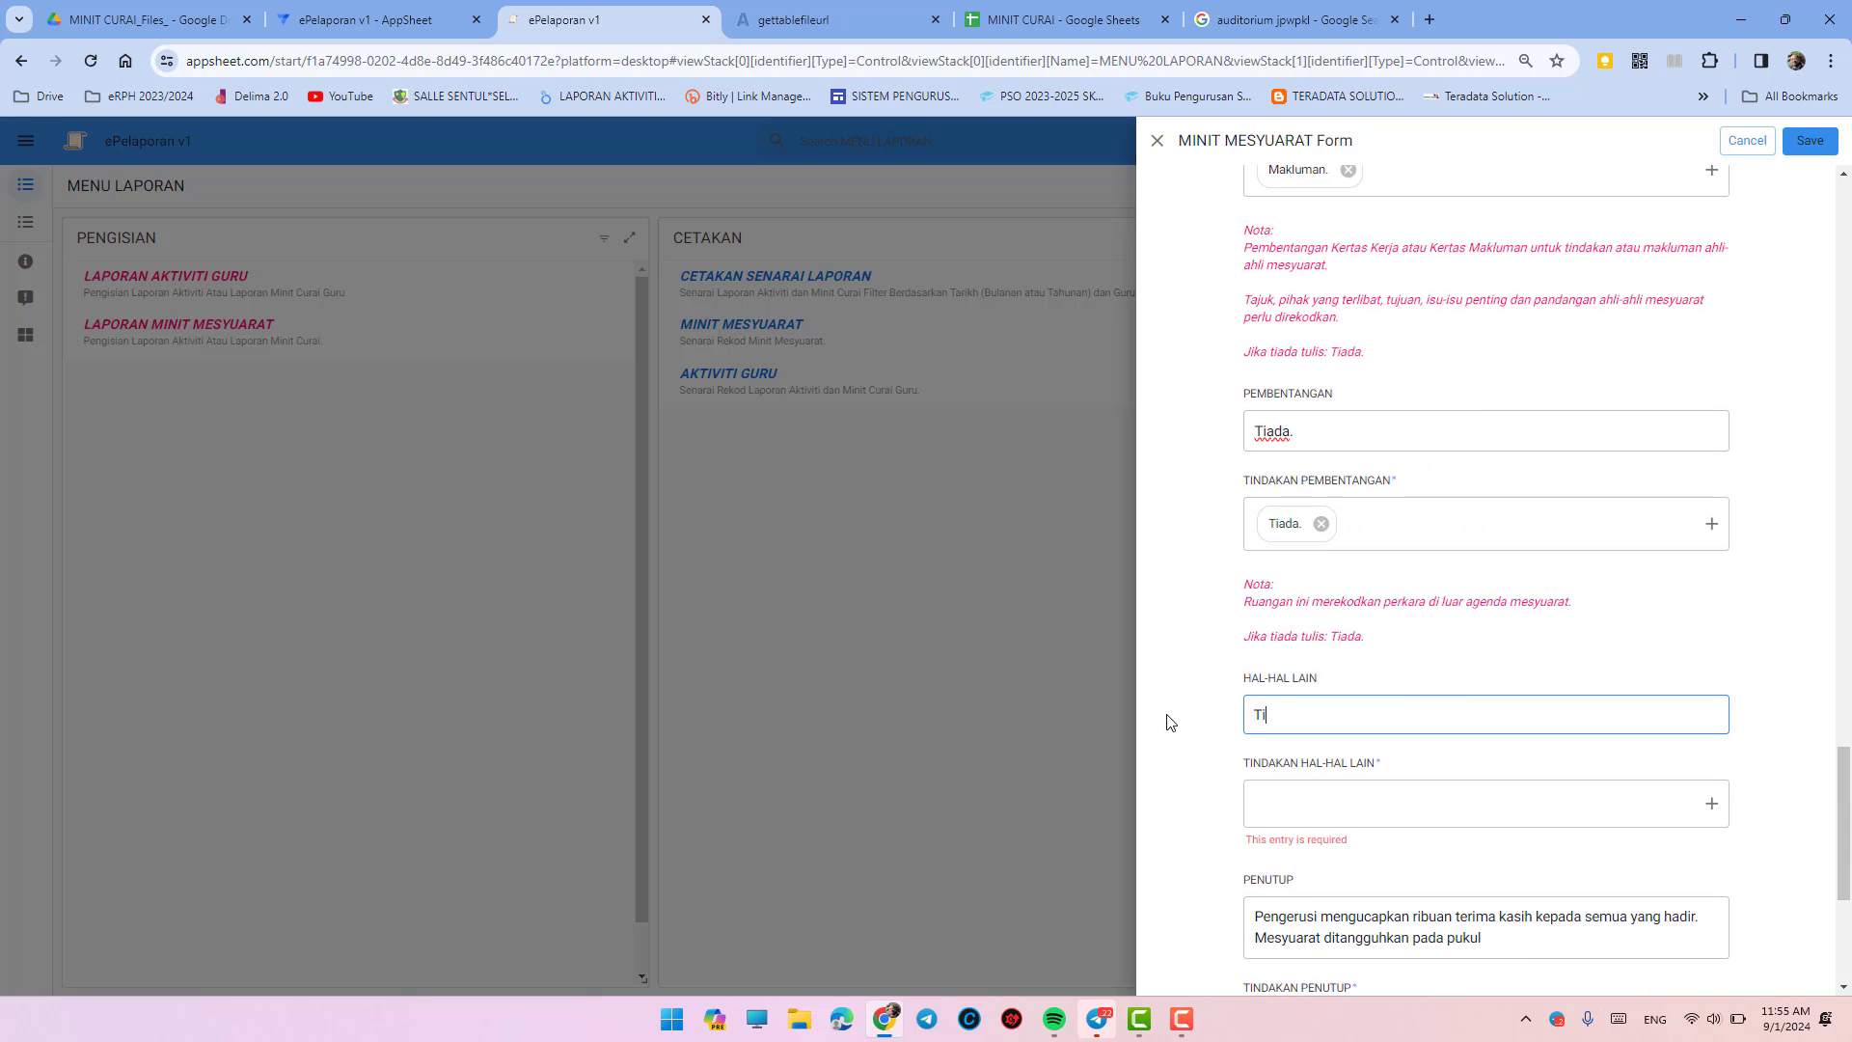
{"action": "left_click", "coordinate": [1289, 804]}
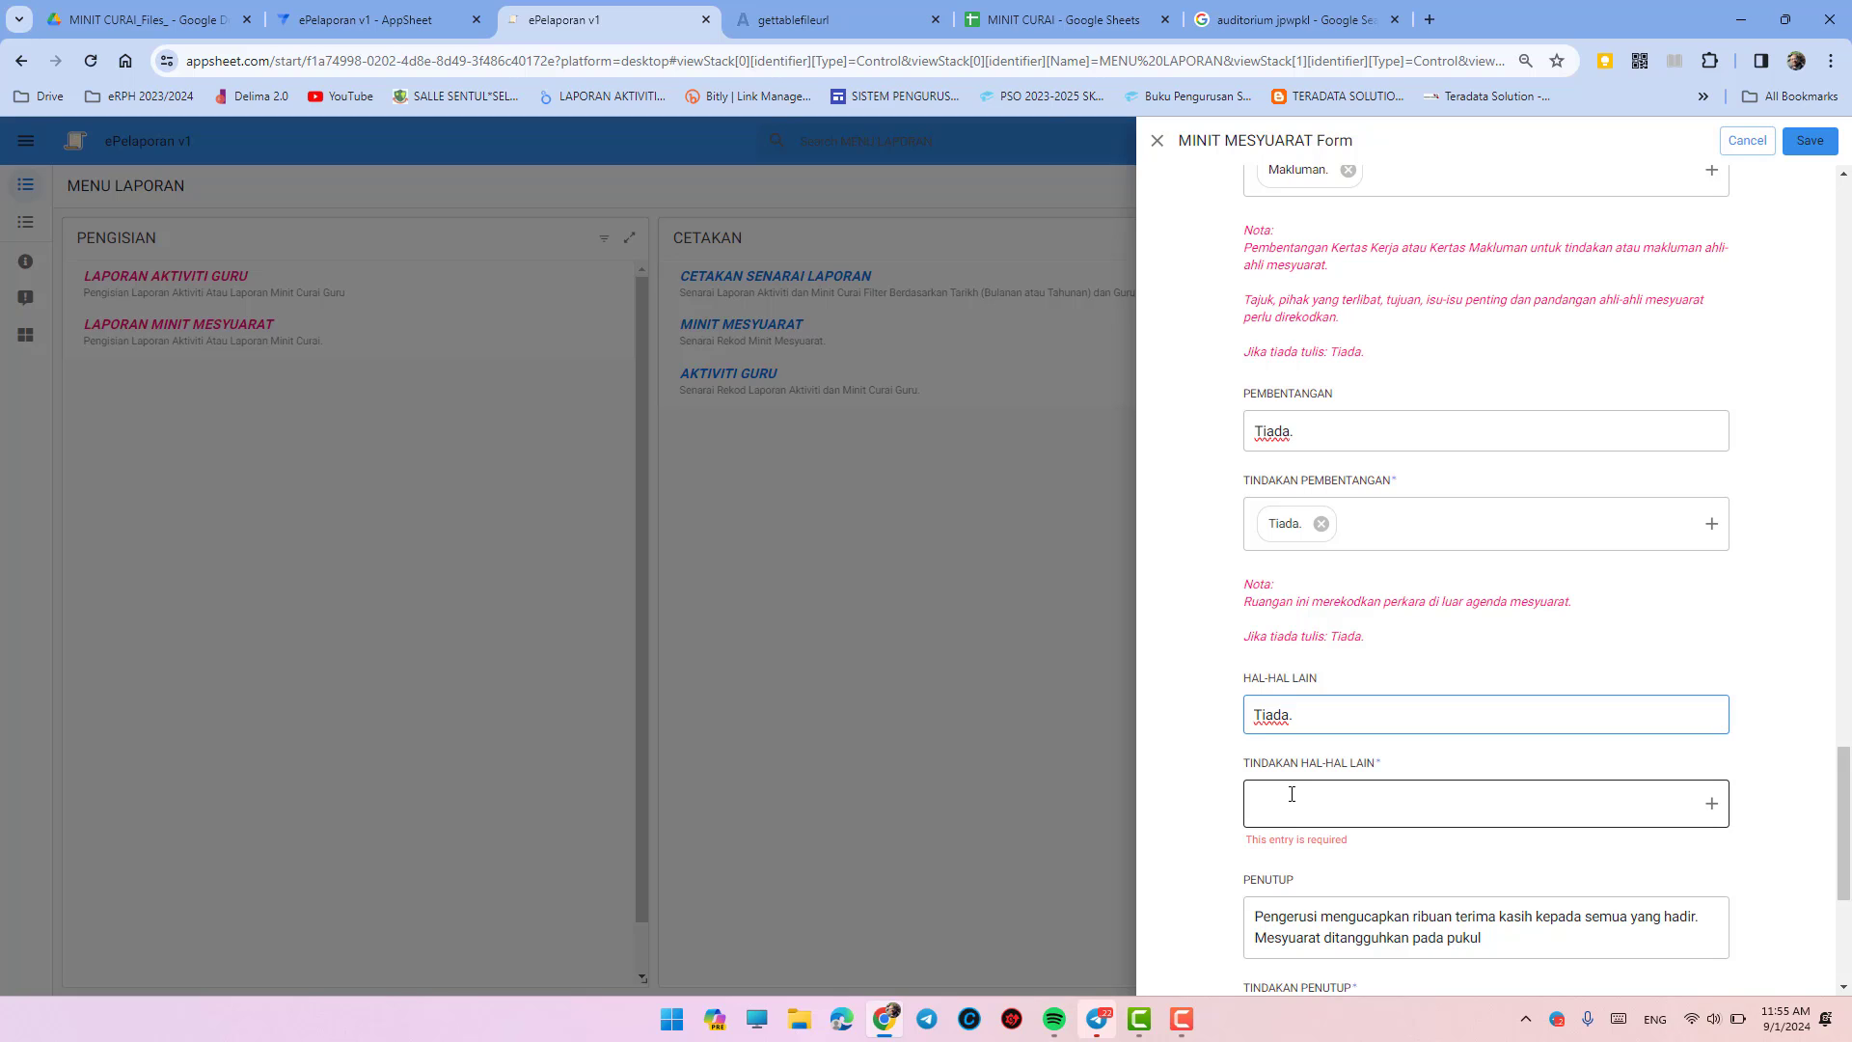
{"action": "left_click", "coordinate": [1292, 899]}
{"action": "left_click", "coordinate": [1217, 872]}
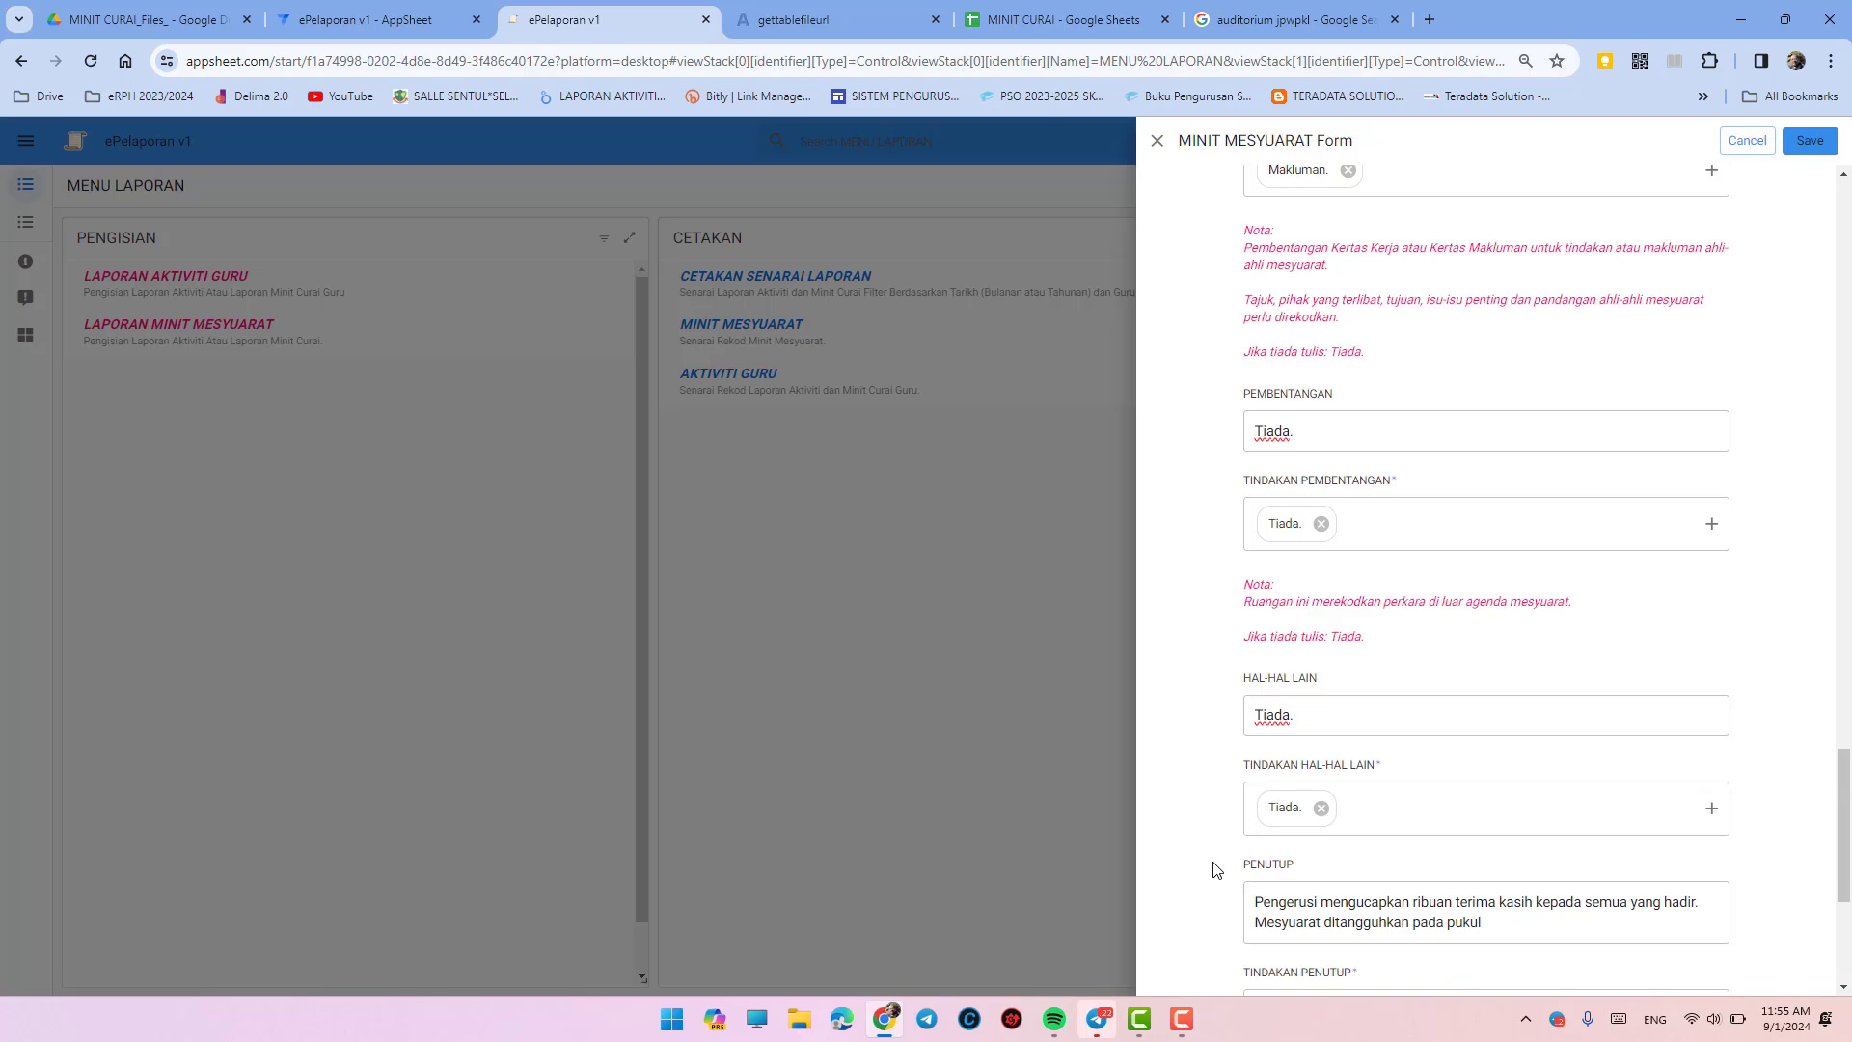
- End the Penutup text with '12:00 tengah hari' and set its action to Makluman
{"action": "scroll", "coordinate": [1390, 787], "scroll_direction": "down", "scroll_amount": 2}
{"action": "left_click", "coordinate": [1518, 736]}
{"action": "type", "text": "12"}
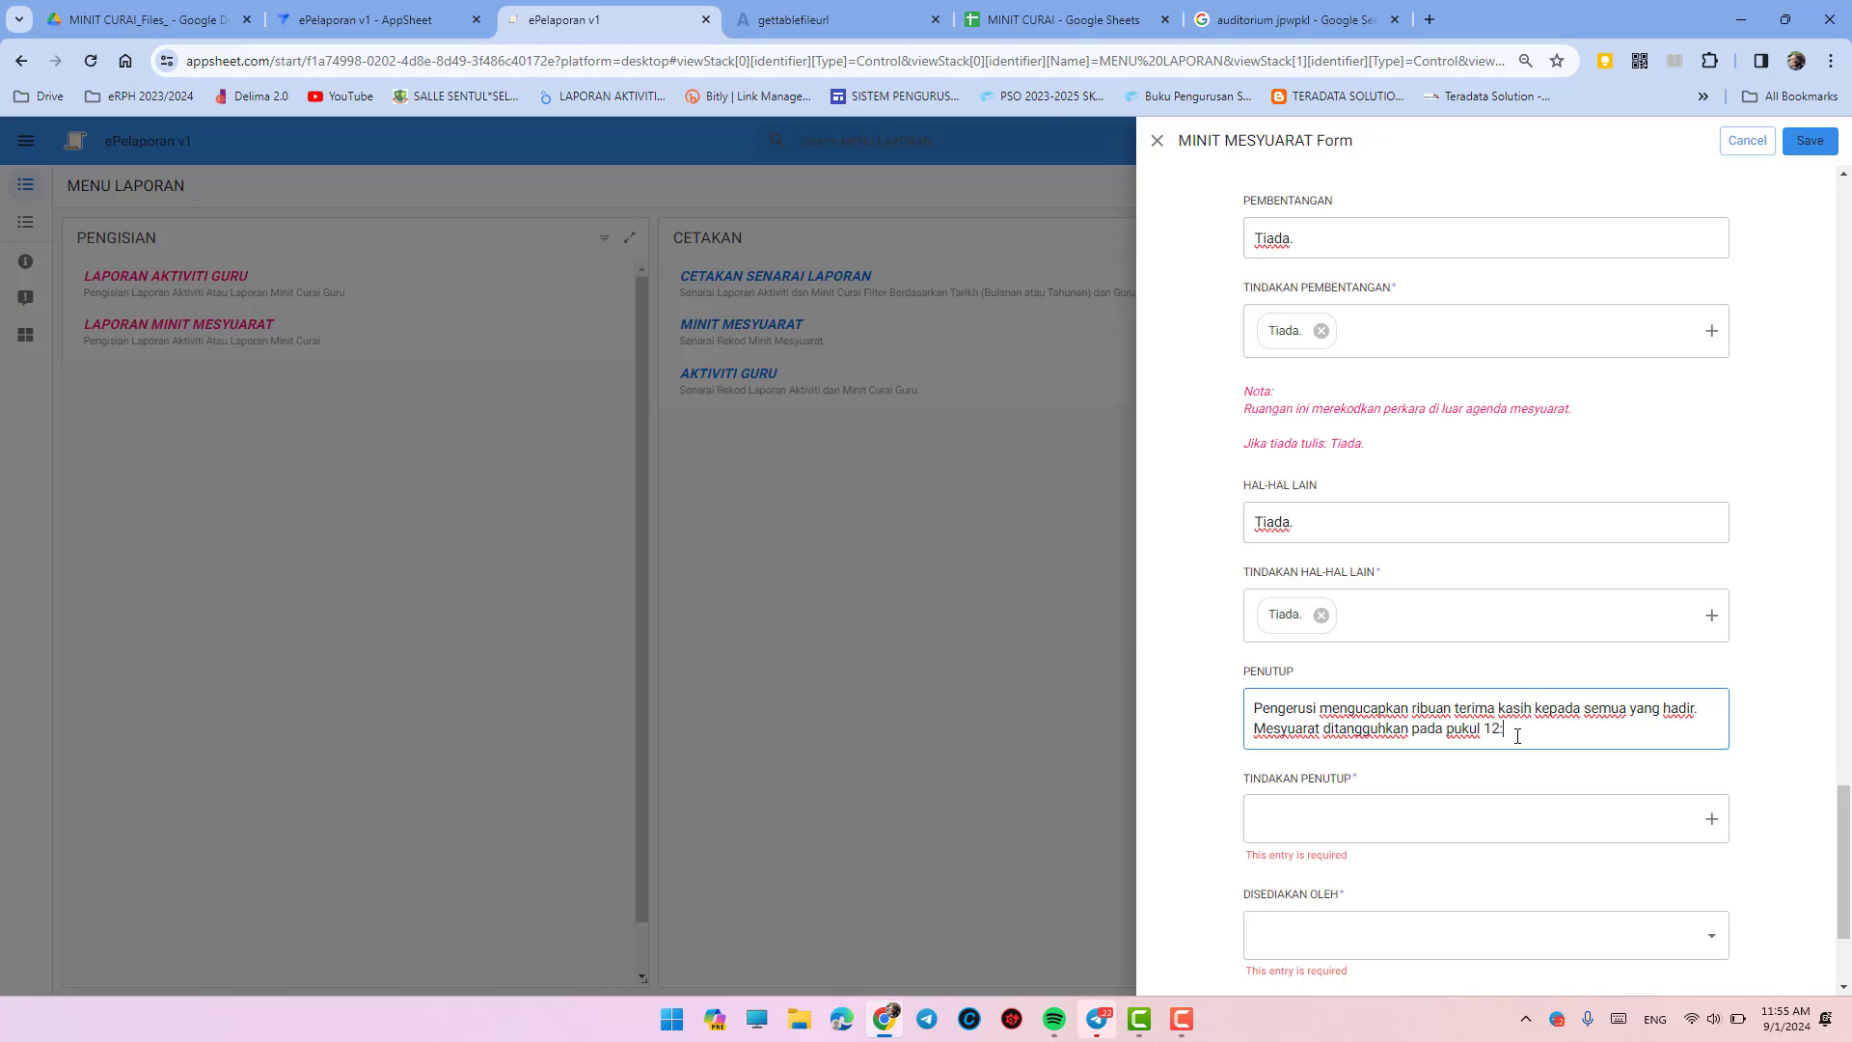
{"action": "type", "text": ":00 tengah hari."}
{"action": "left_click", "coordinate": [1488, 816]}
{"action": "left_click", "coordinate": [1302, 969]}
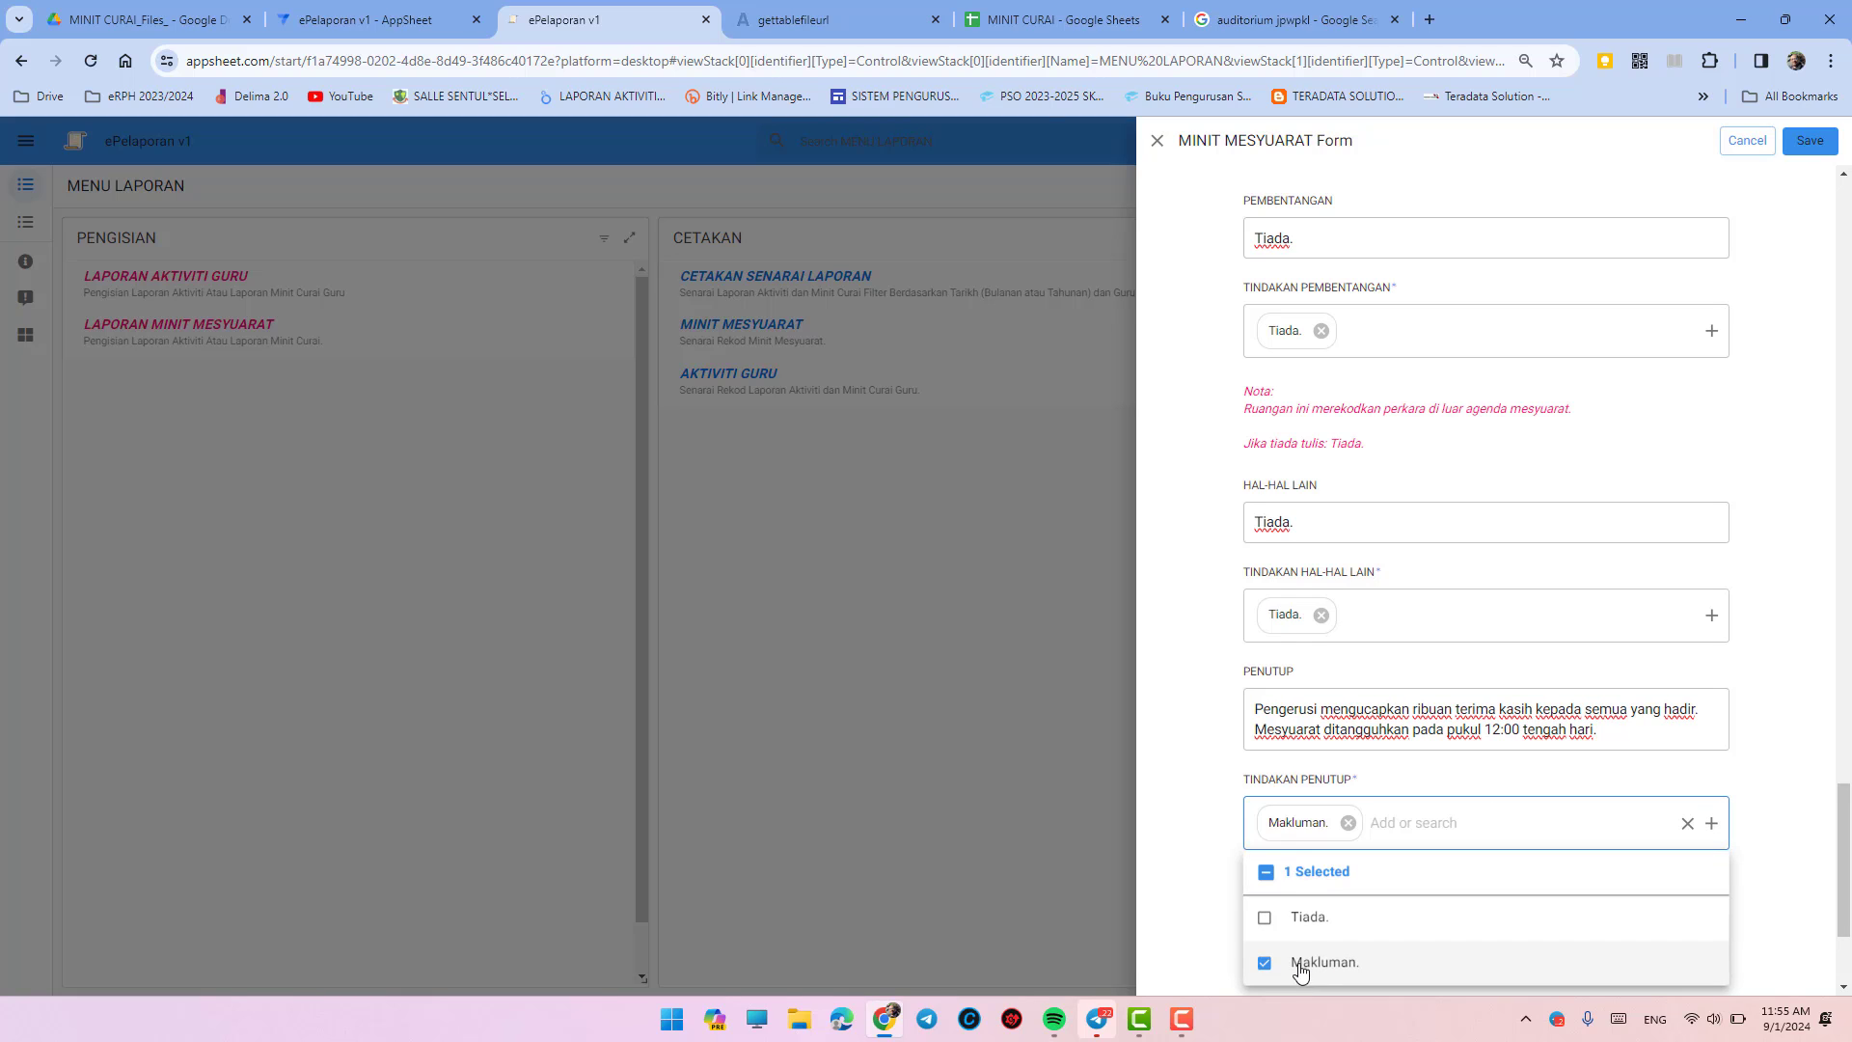
{"action": "left_click", "coordinate": [1164, 907]}
- Choose the preparer, Jawatan Setiausaha Kurikulum and today's date, then save the record
{"action": "scroll", "coordinate": [1165, 907], "scroll_direction": "down", "scroll_amount": 2}
{"action": "left_click", "coordinate": [1344, 738]}
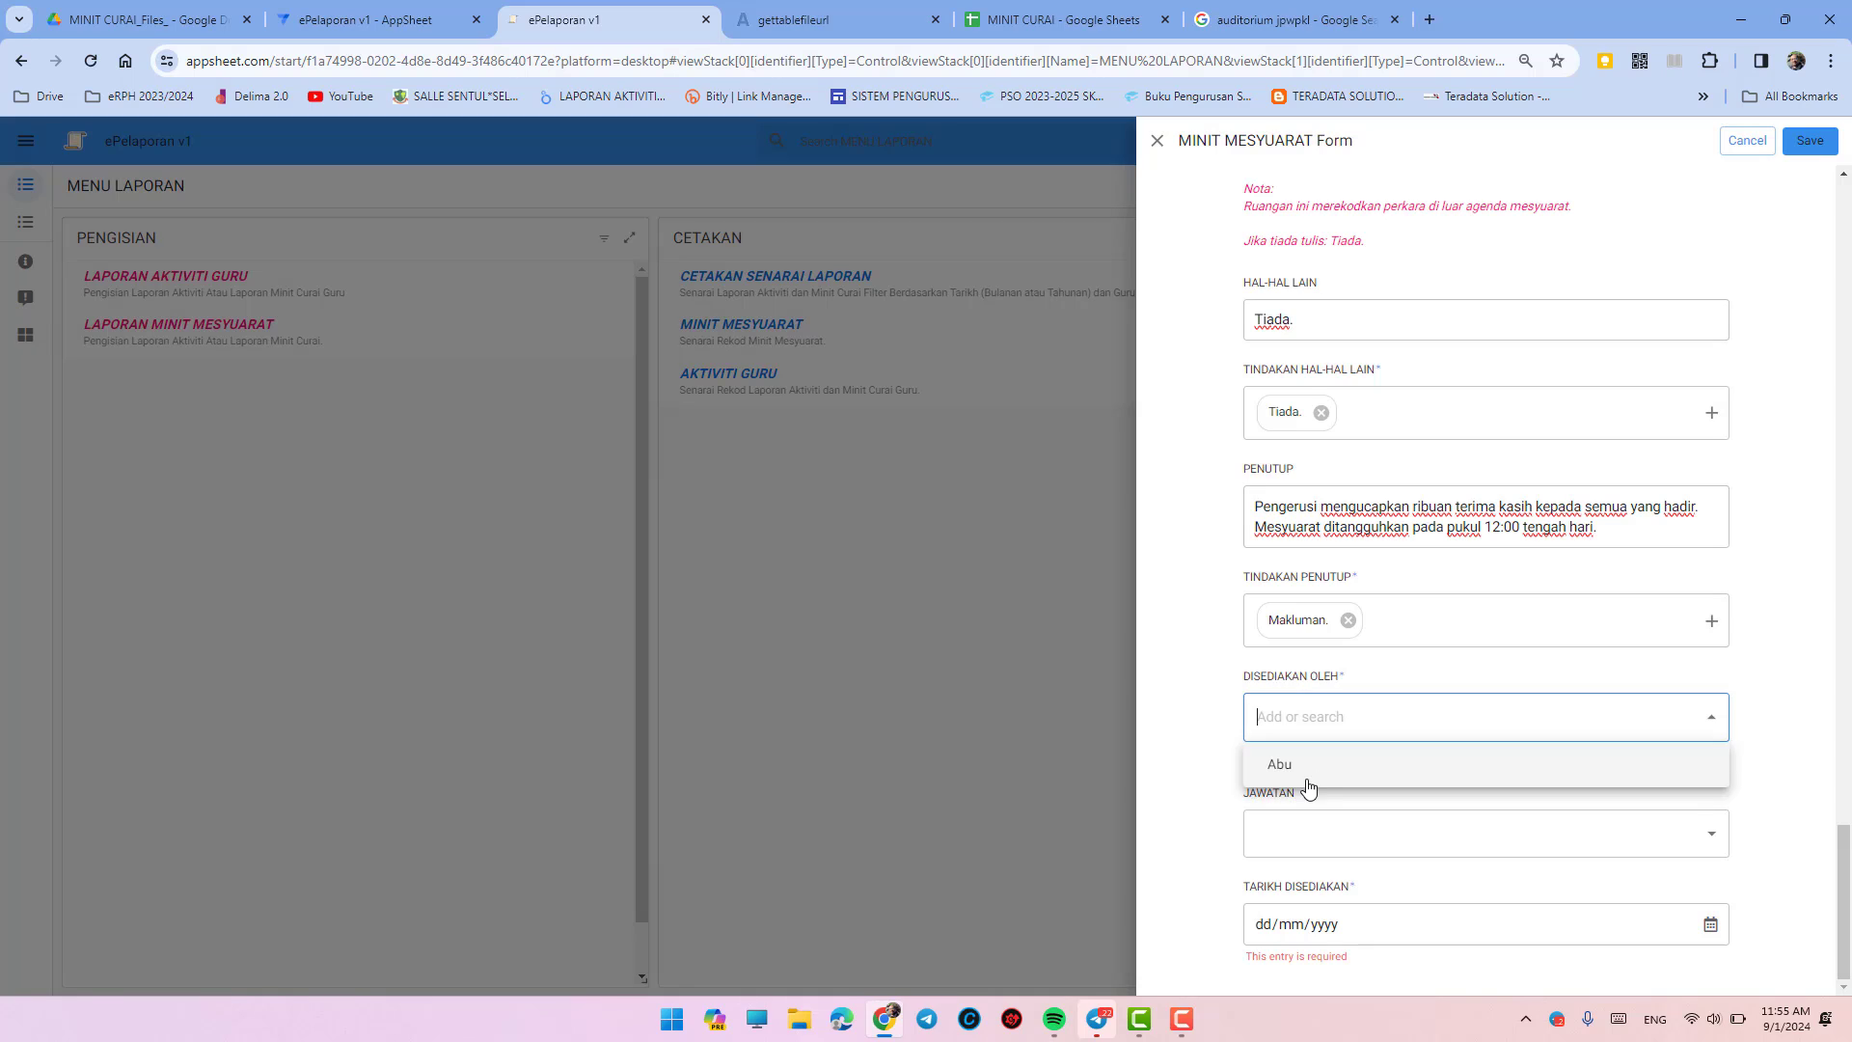
{"action": "type", "text": "Abu"}
{"action": "left_click", "coordinate": [1293, 849]}
{"action": "left_click", "coordinate": [1295, 881]}
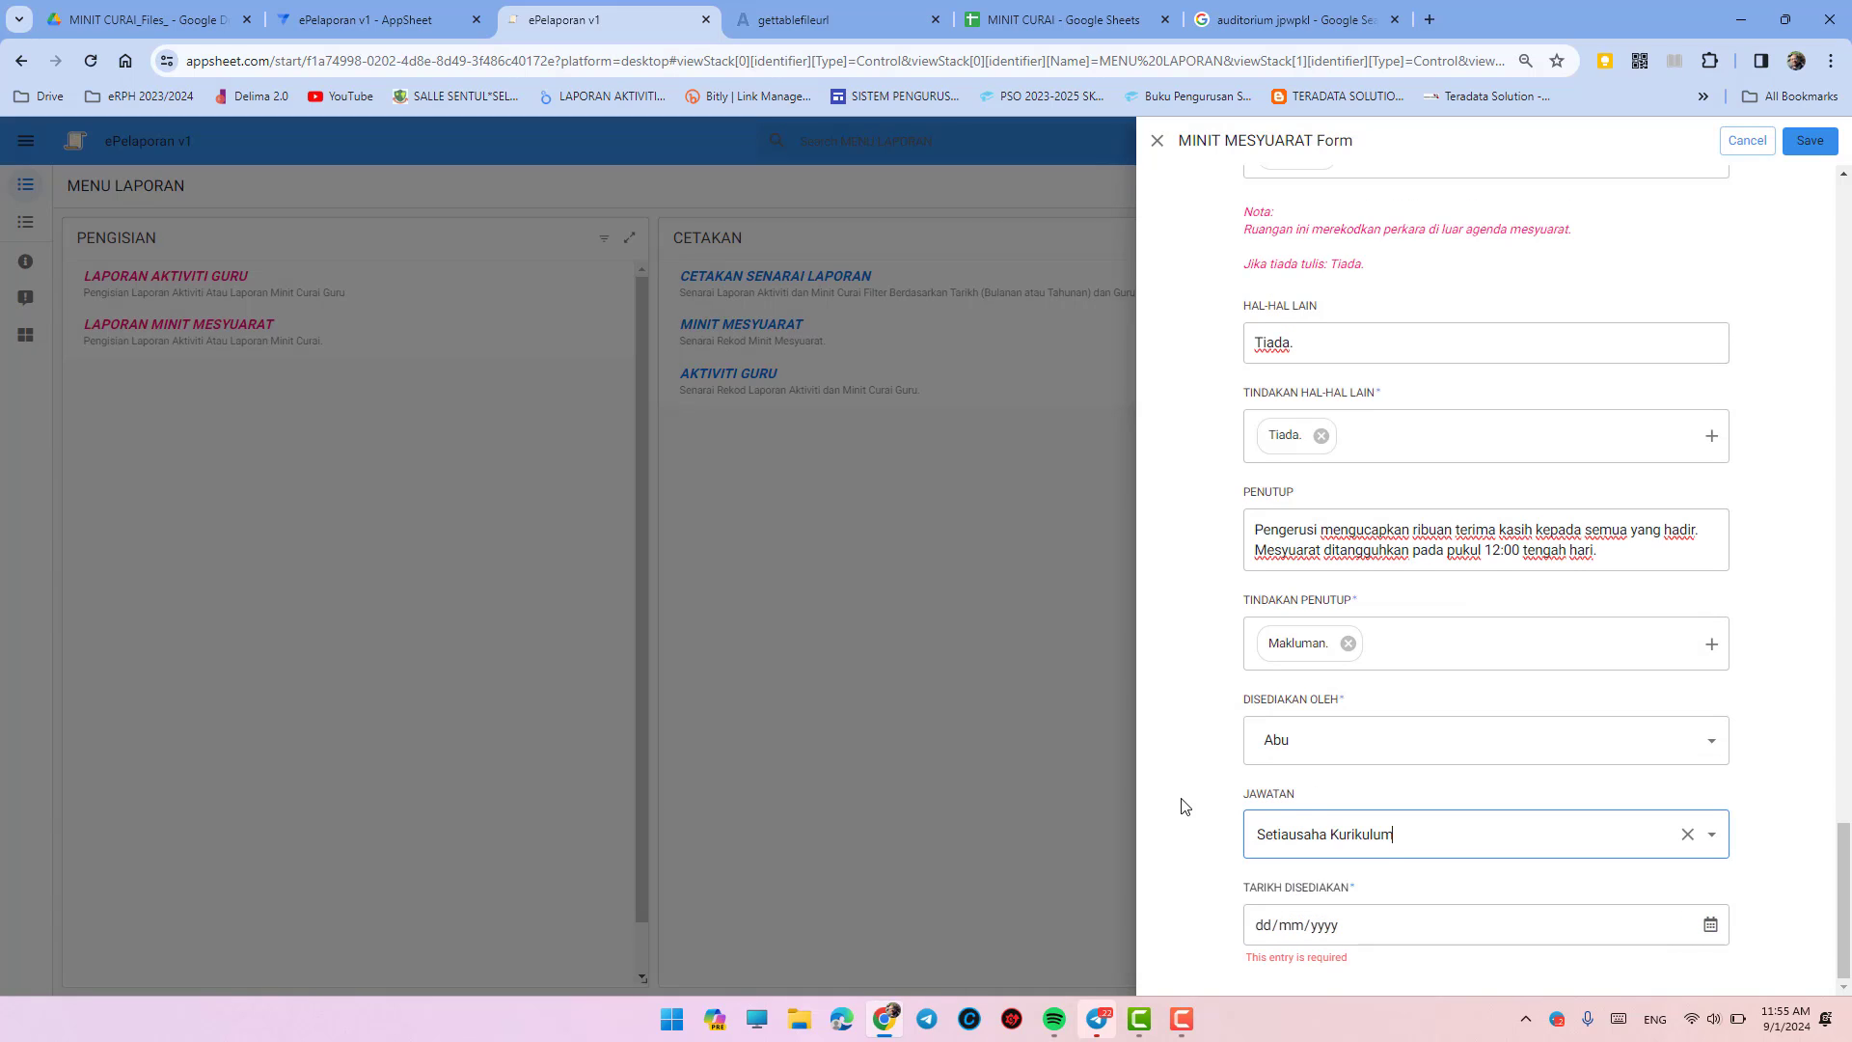
{"action": "left_click", "coordinate": [1710, 924]}
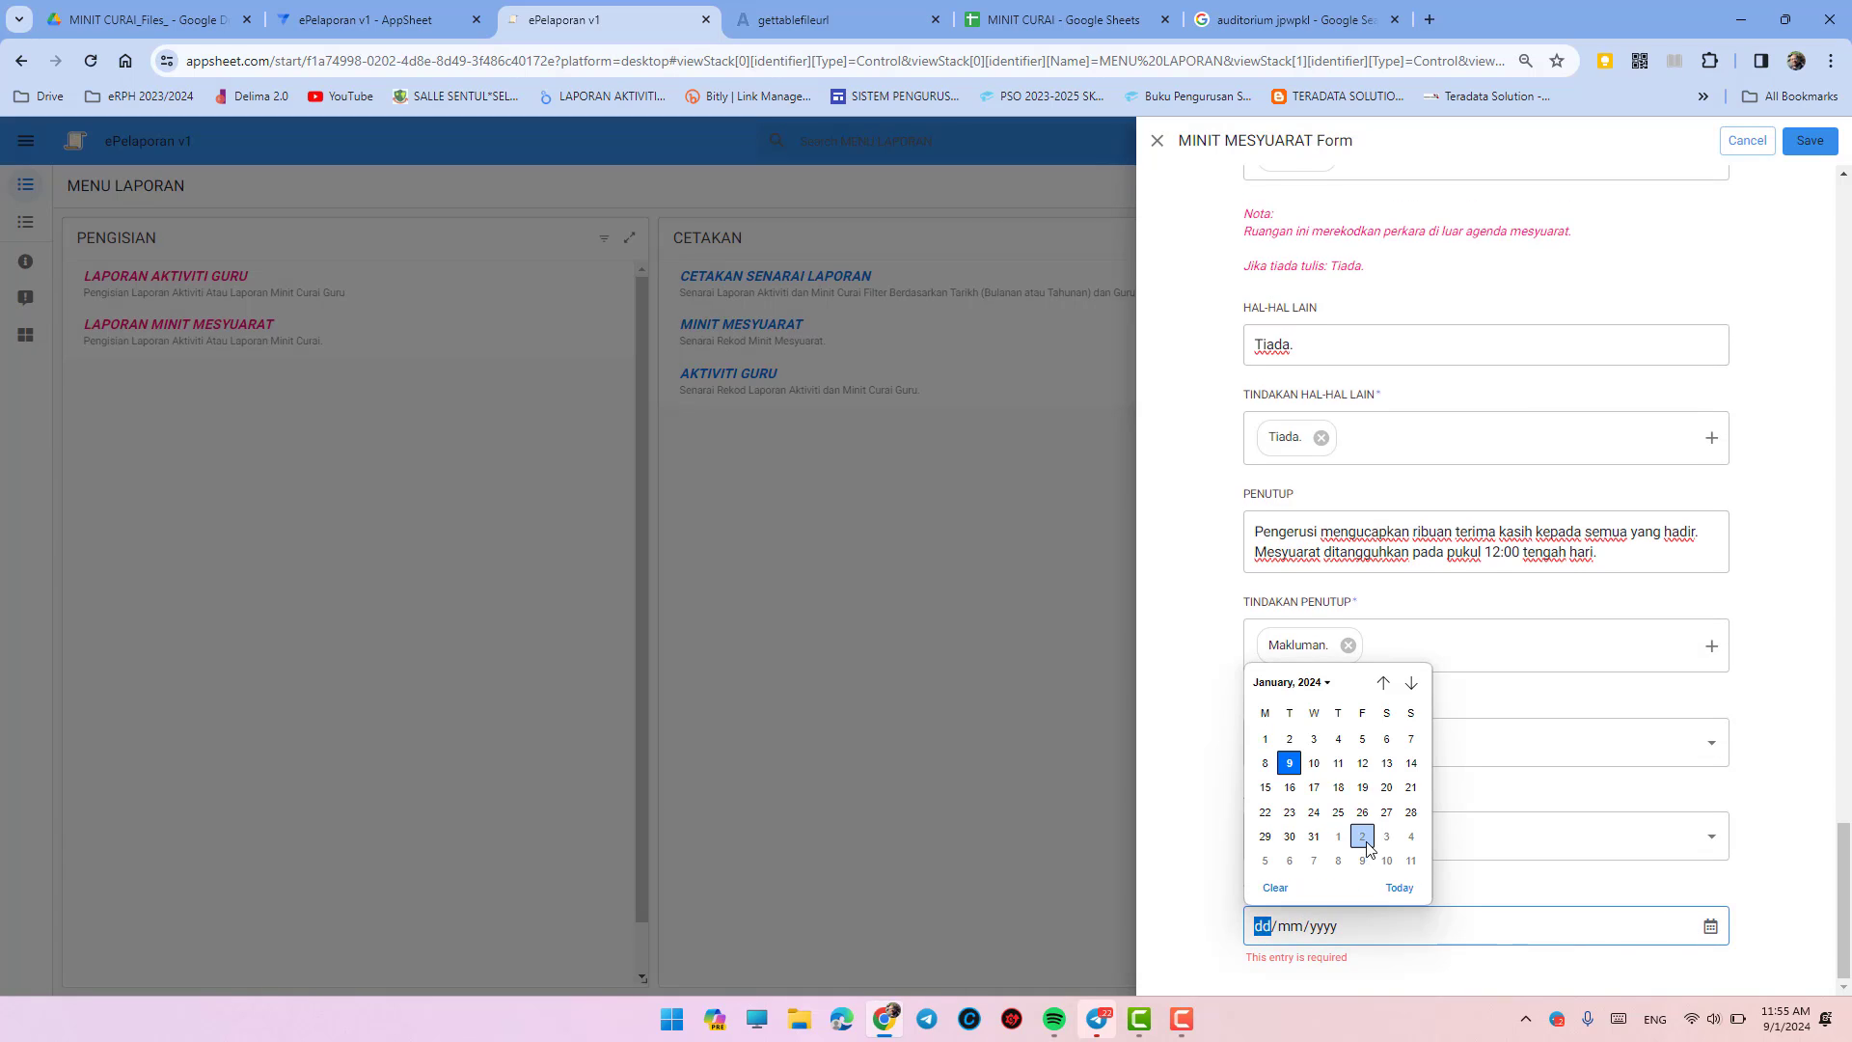
{"action": "left_click", "coordinate": [1400, 887]}
{"action": "left_click", "coordinate": [1810, 141]}
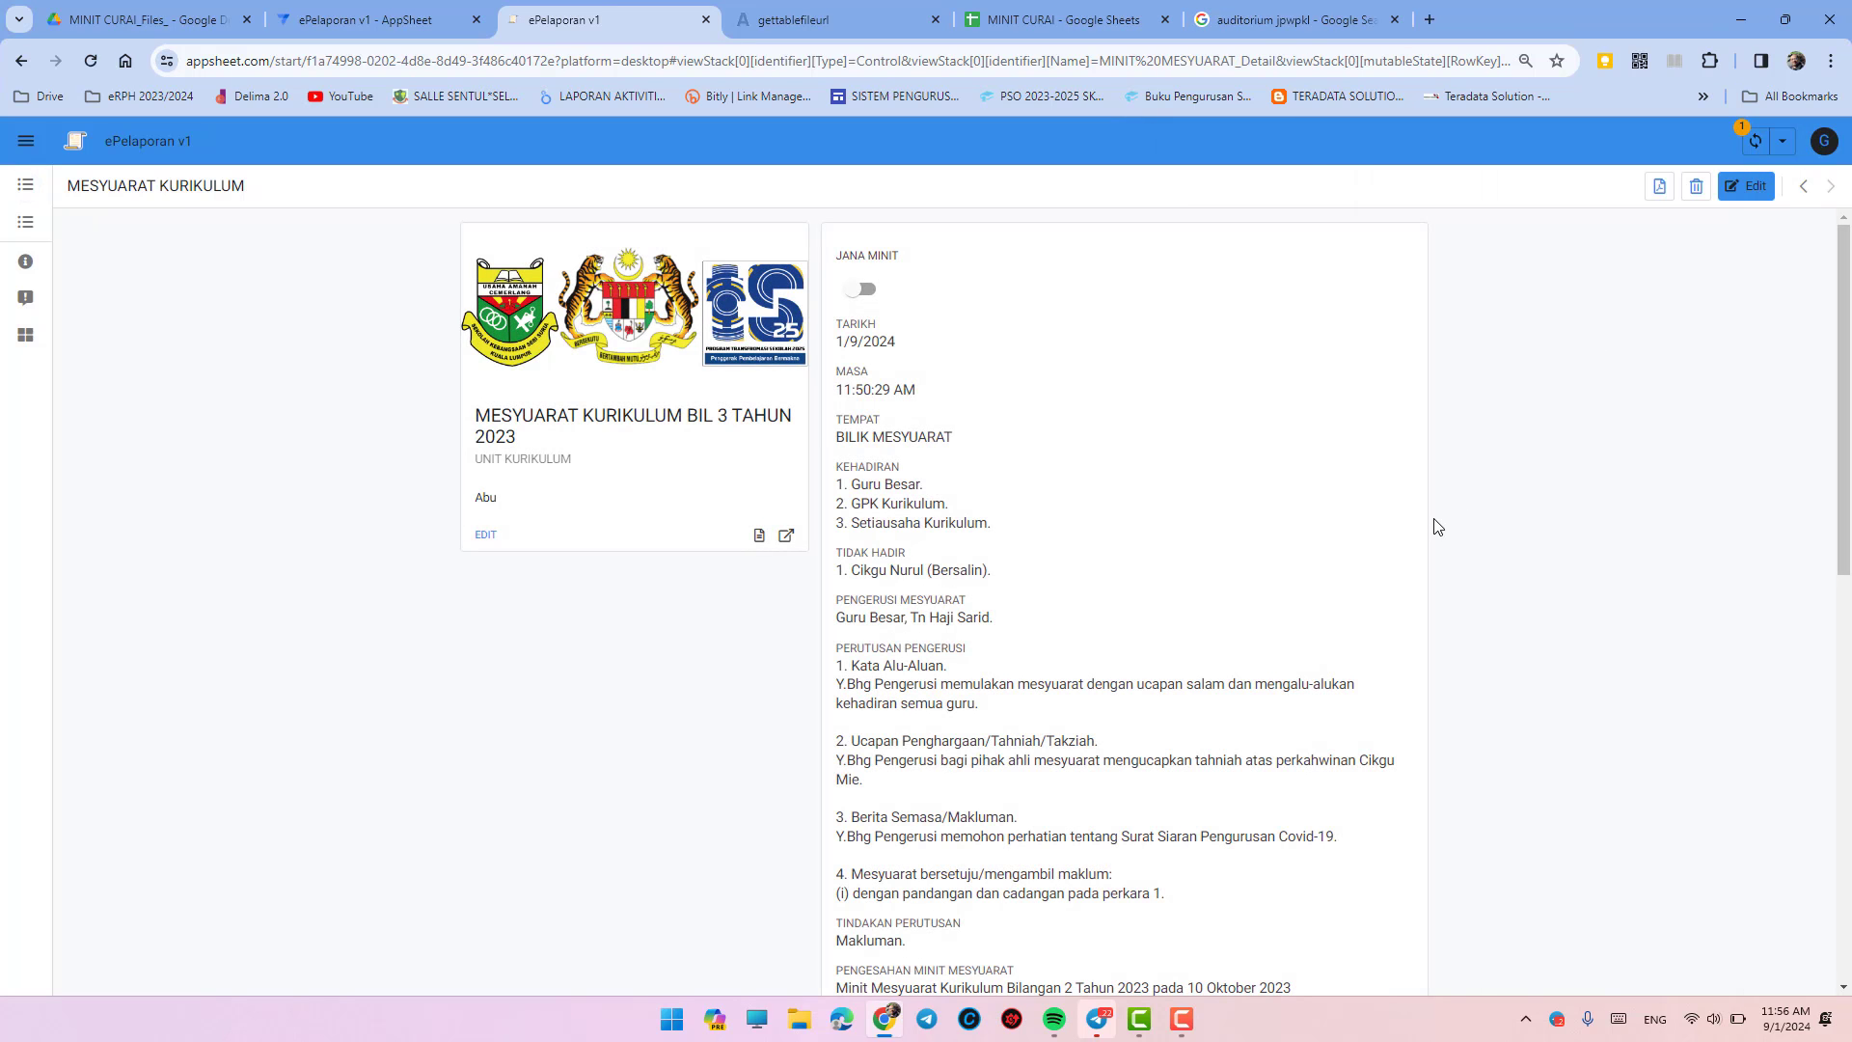
- Sync the saved record, switch JANA MINIT on, and sync the change
{"action": "left_click", "coordinate": [1753, 145]}
{"action": "left_click", "coordinate": [855, 290]}
{"action": "left_click", "coordinate": [1760, 147]}
{"action": "scroll", "coordinate": [1360, 495], "scroll_direction": "down", "scroll_amount": 12}
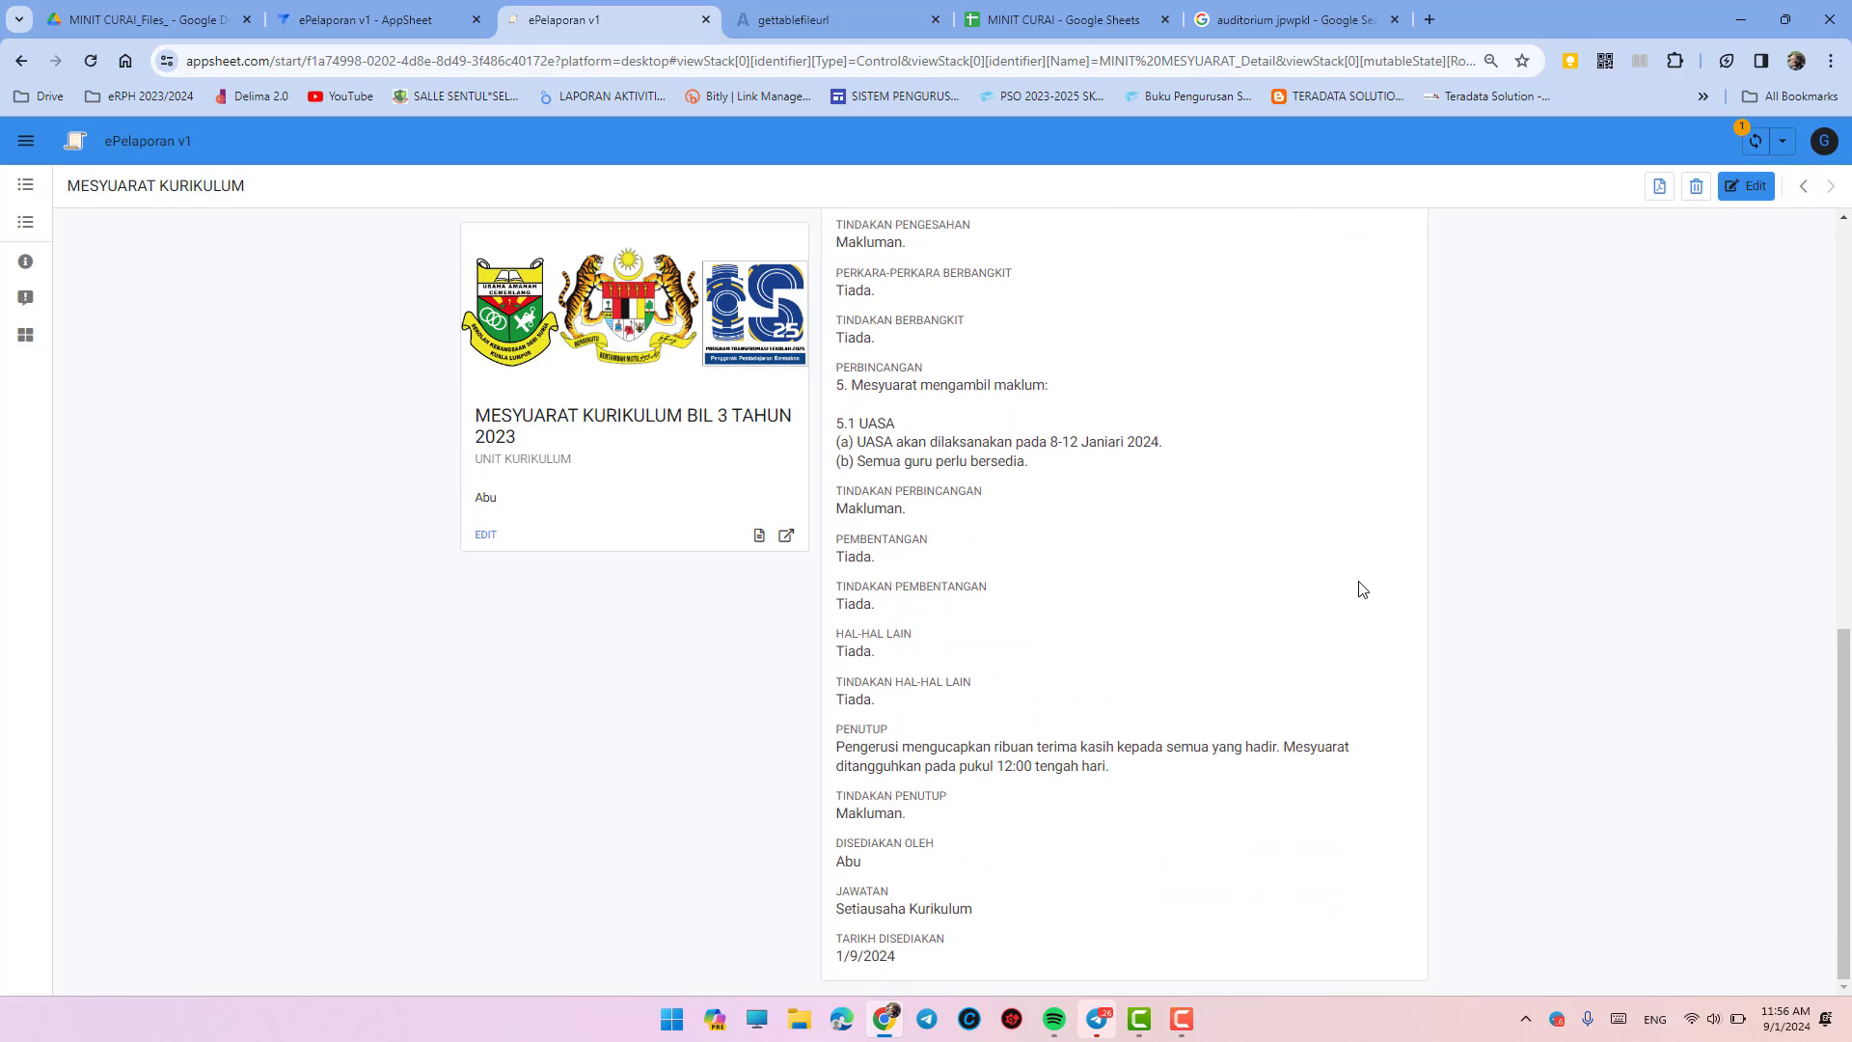
{"action": "scroll", "coordinate": [1360, 590], "scroll_direction": "up", "scroll_amount": 12}
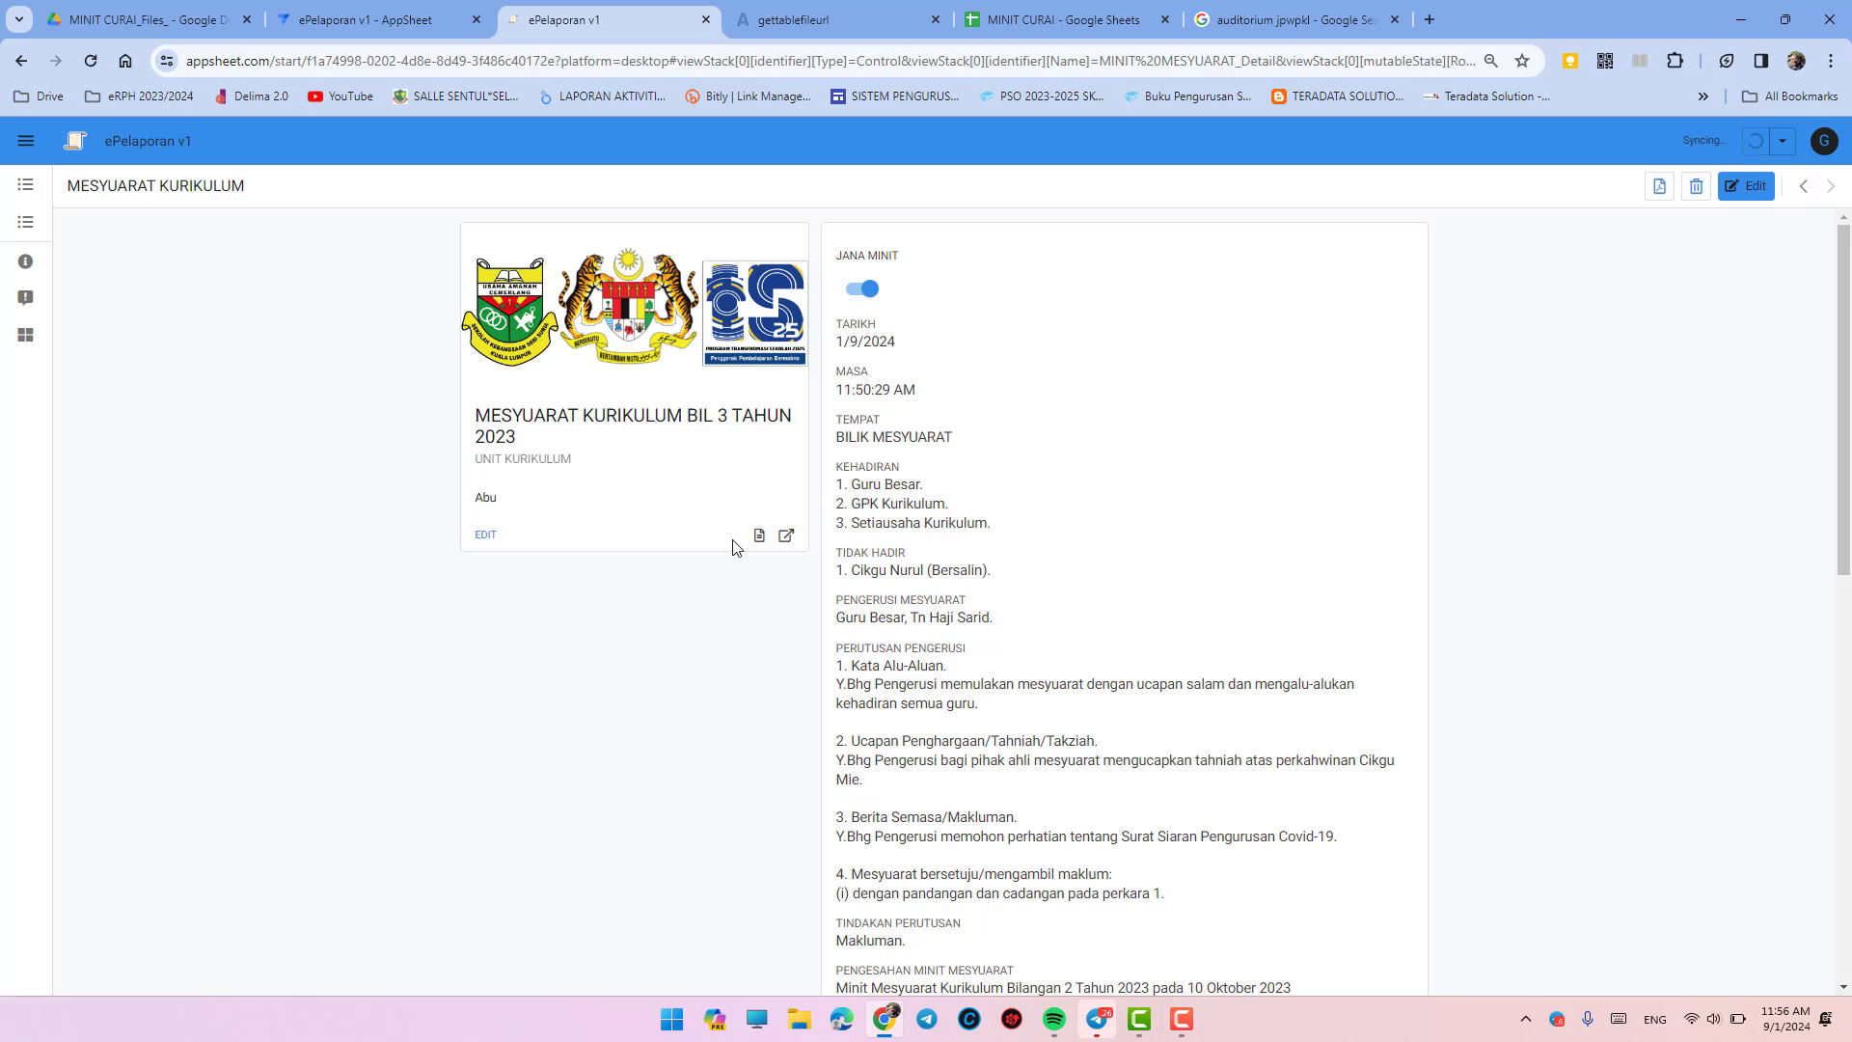
- Open the generated MESYUARAT KURIKULUM BIL 3 TAHUN 2023 minutes PDF and scroll through its pages
{"action": "left_click", "coordinate": [760, 536]}
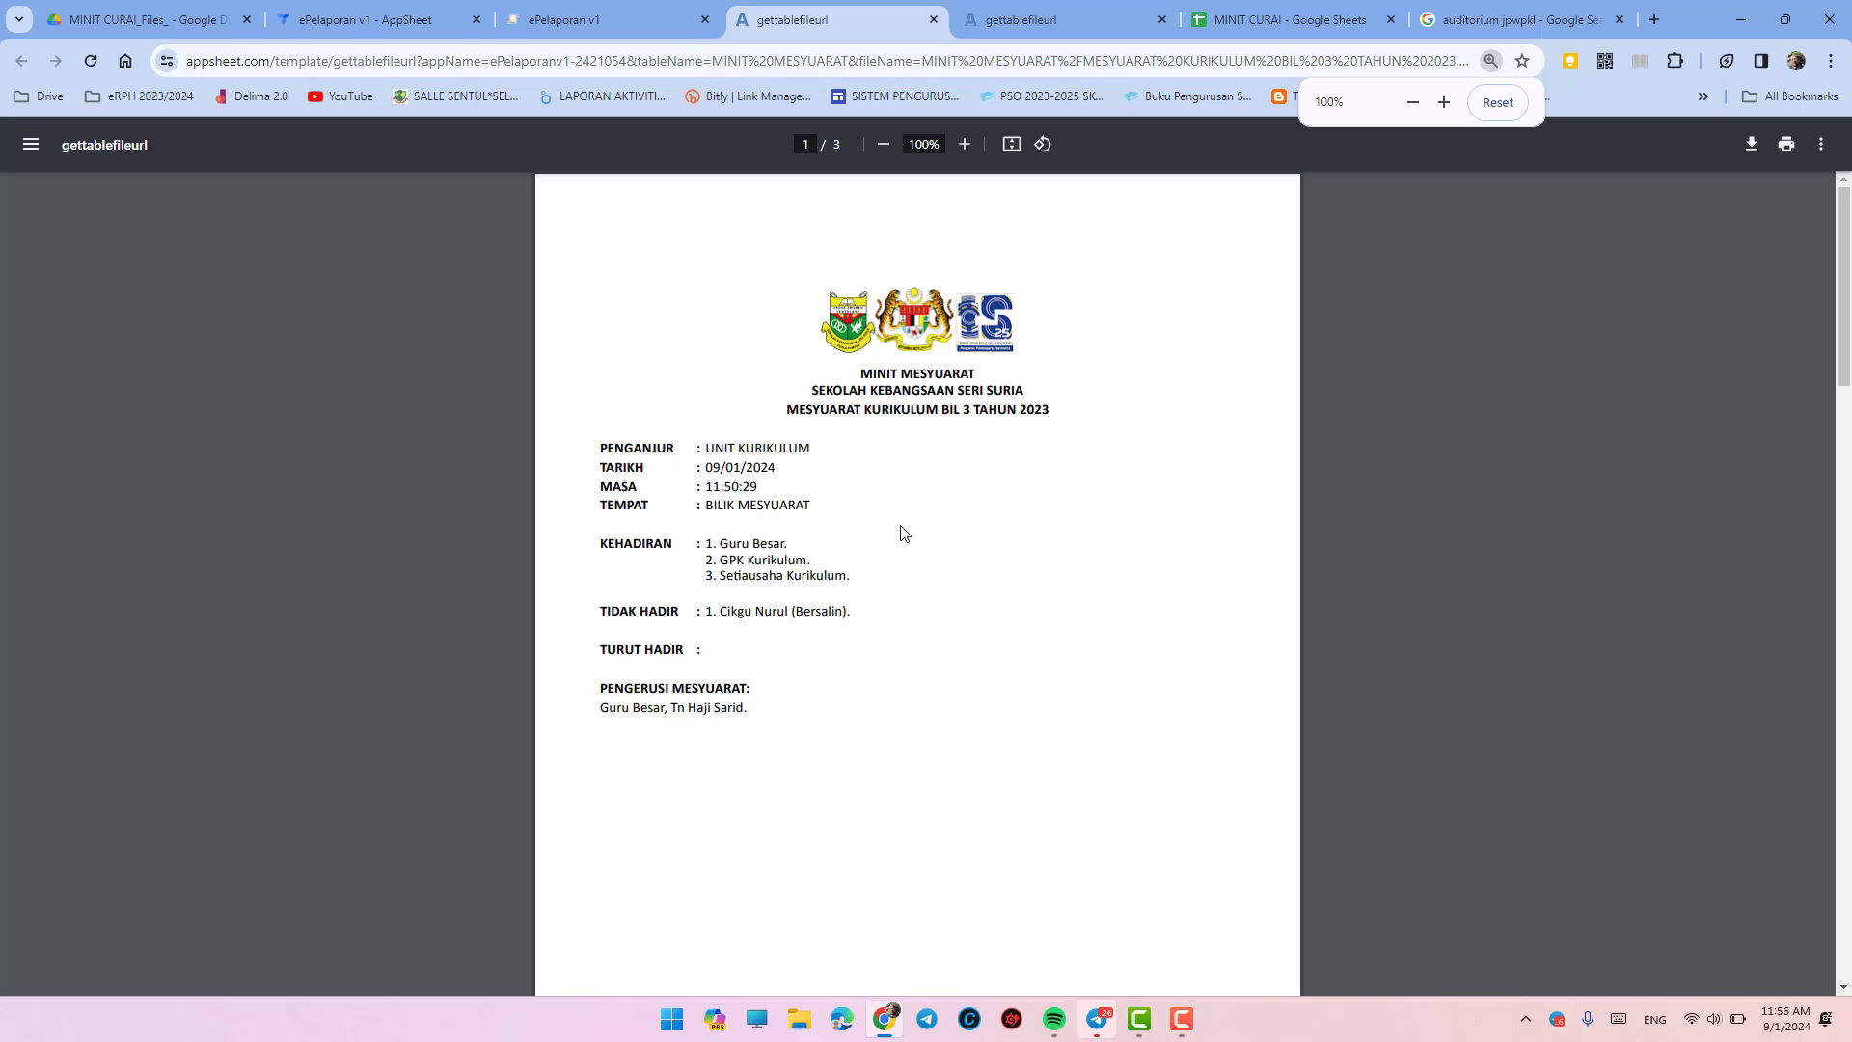
{"action": "scroll", "coordinate": [904, 534], "scroll_direction": "down", "scroll_amount": 4}
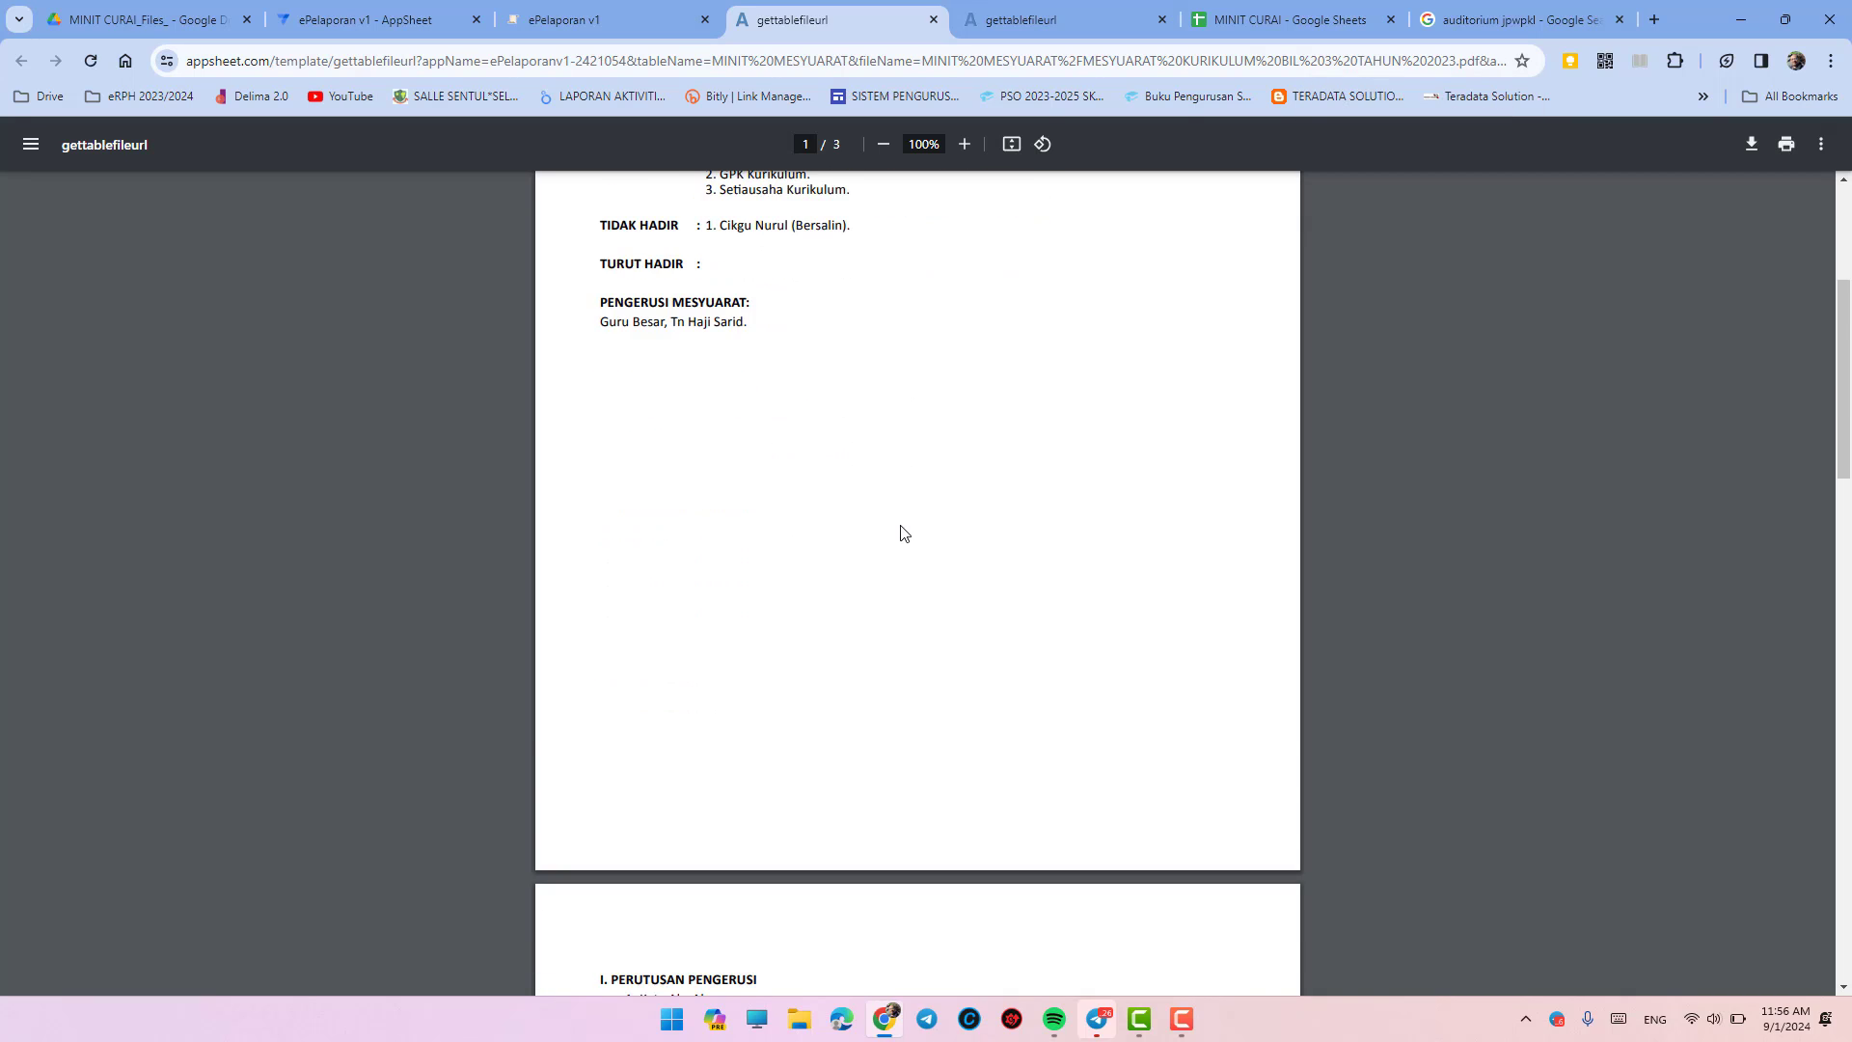
{"action": "scroll", "coordinate": [904, 534], "scroll_direction": "down", "scroll_amount": 8}
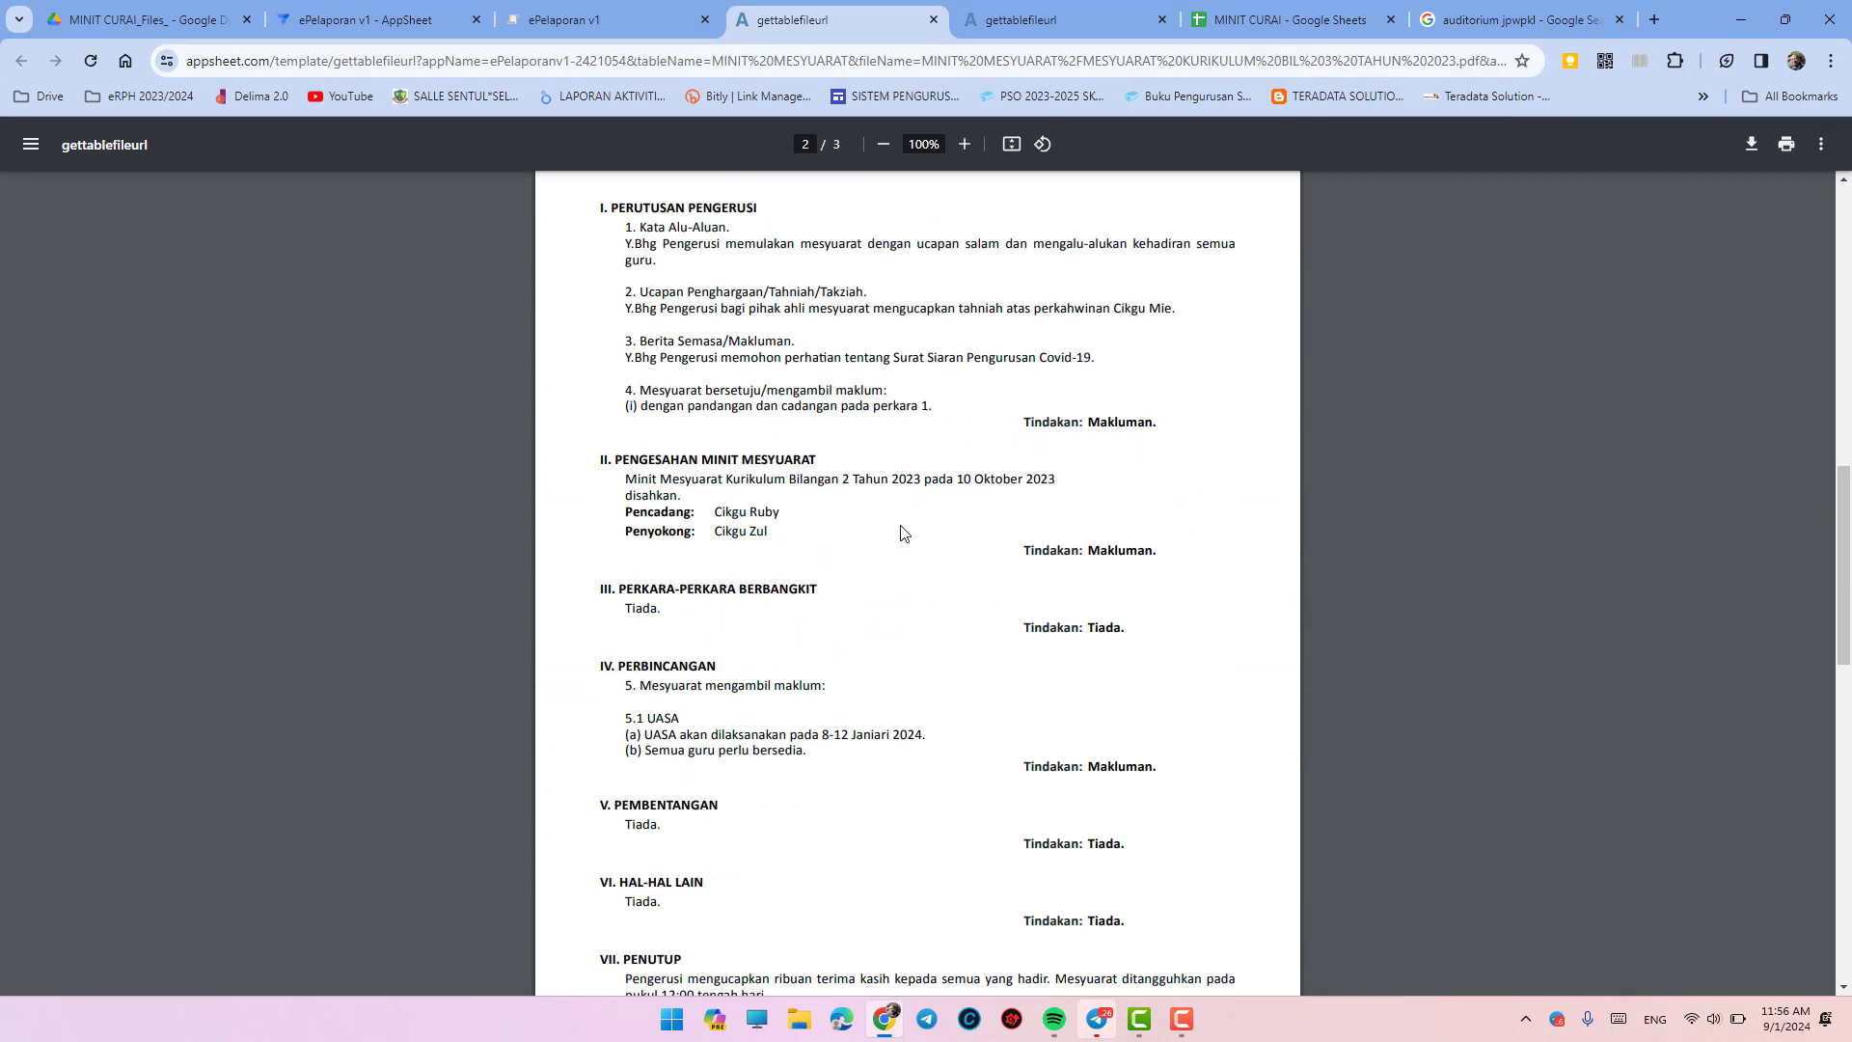
{"action": "scroll", "coordinate": [904, 534], "scroll_direction": "down", "scroll_amount": 6}
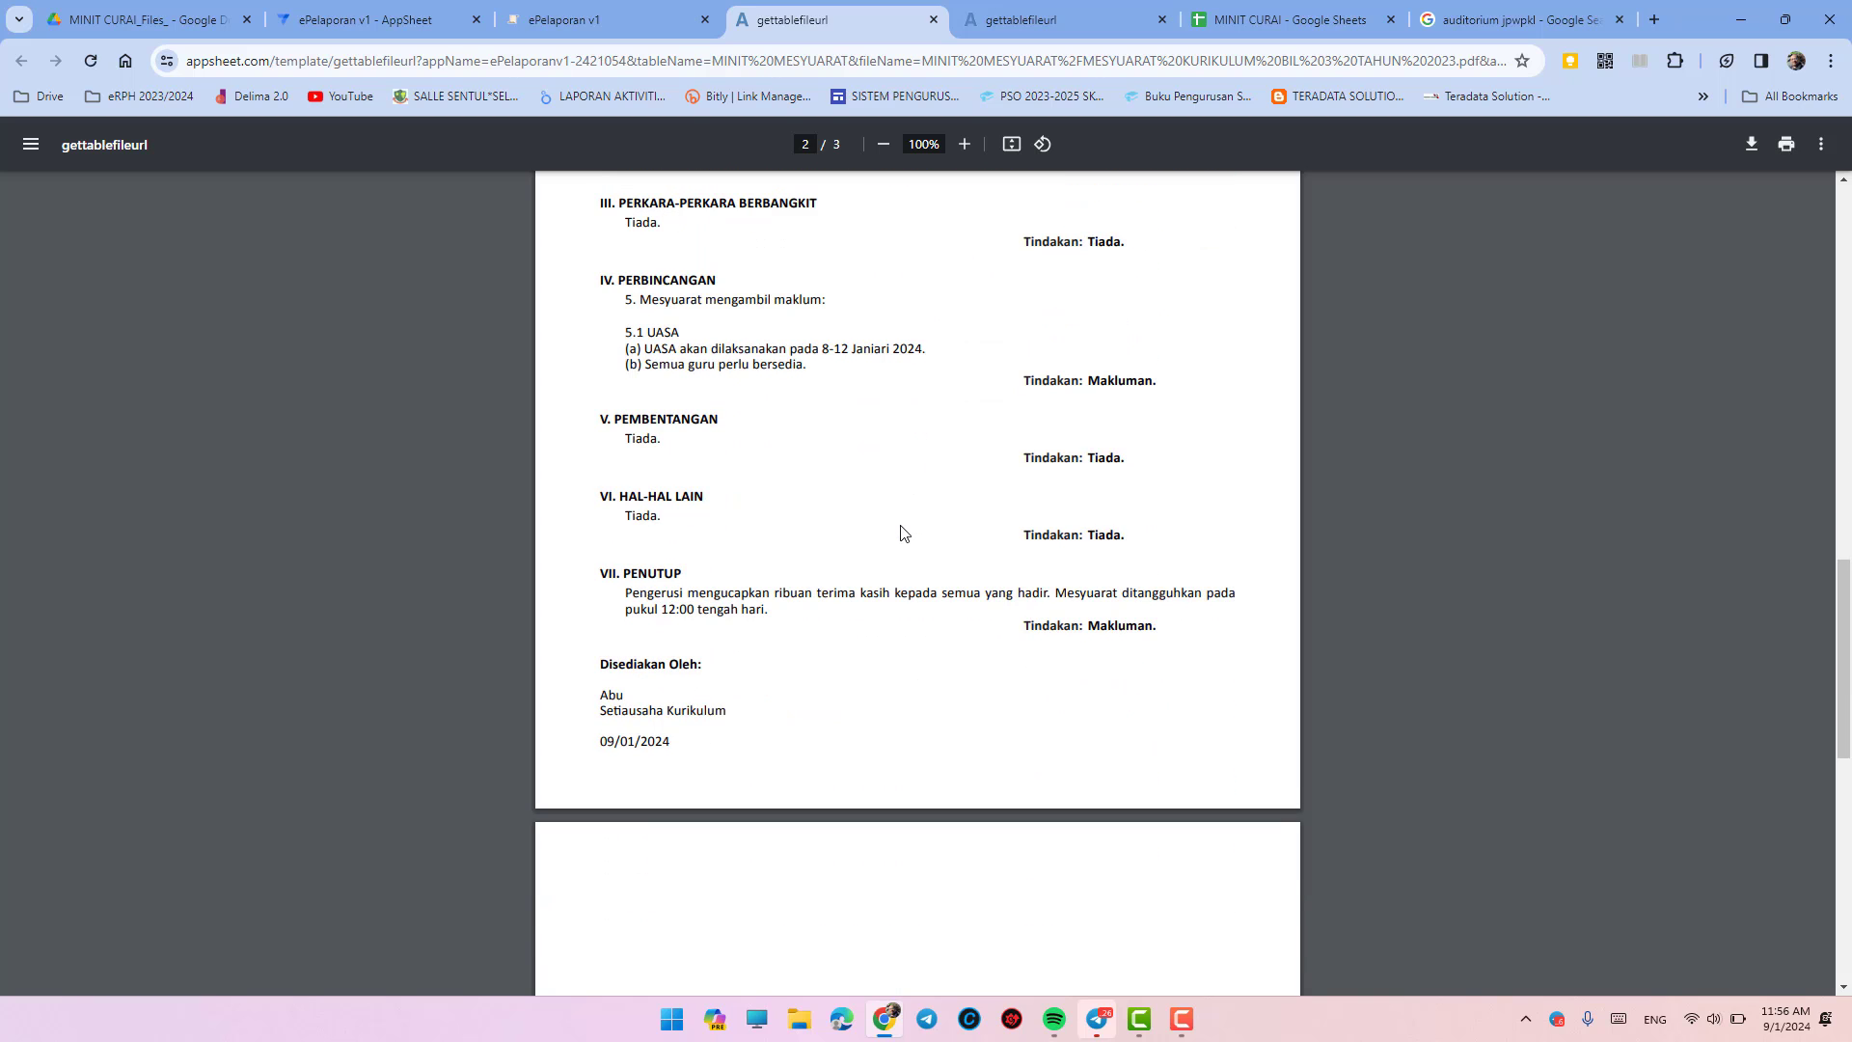
{"action": "scroll", "coordinate": [904, 534], "scroll_direction": "down", "scroll_amount": 3}
{"action": "scroll", "coordinate": [904, 534], "scroll_direction": "up", "scroll_amount": 7}
{"action": "scroll", "coordinate": [904, 534], "scroll_direction": "up", "scroll_amount": 15}
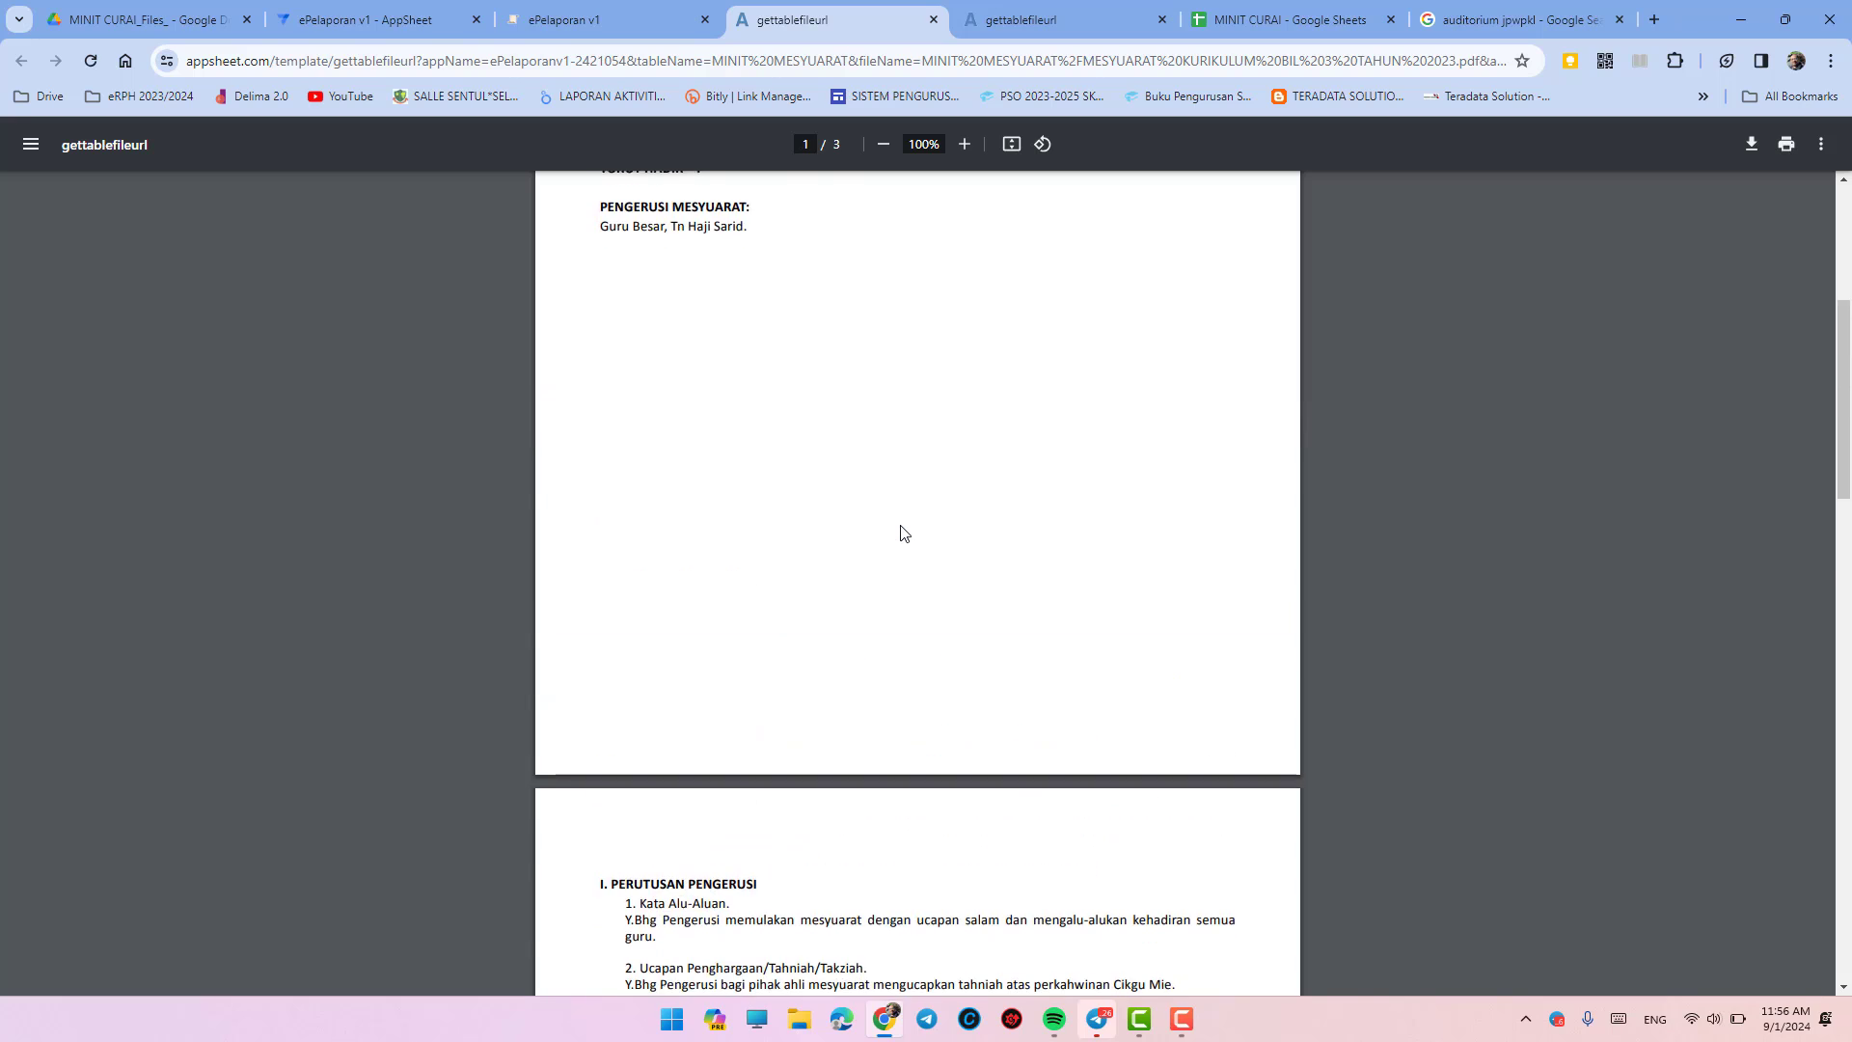
{"action": "scroll", "coordinate": [904, 534], "scroll_direction": "up", "scroll_amount": 2}
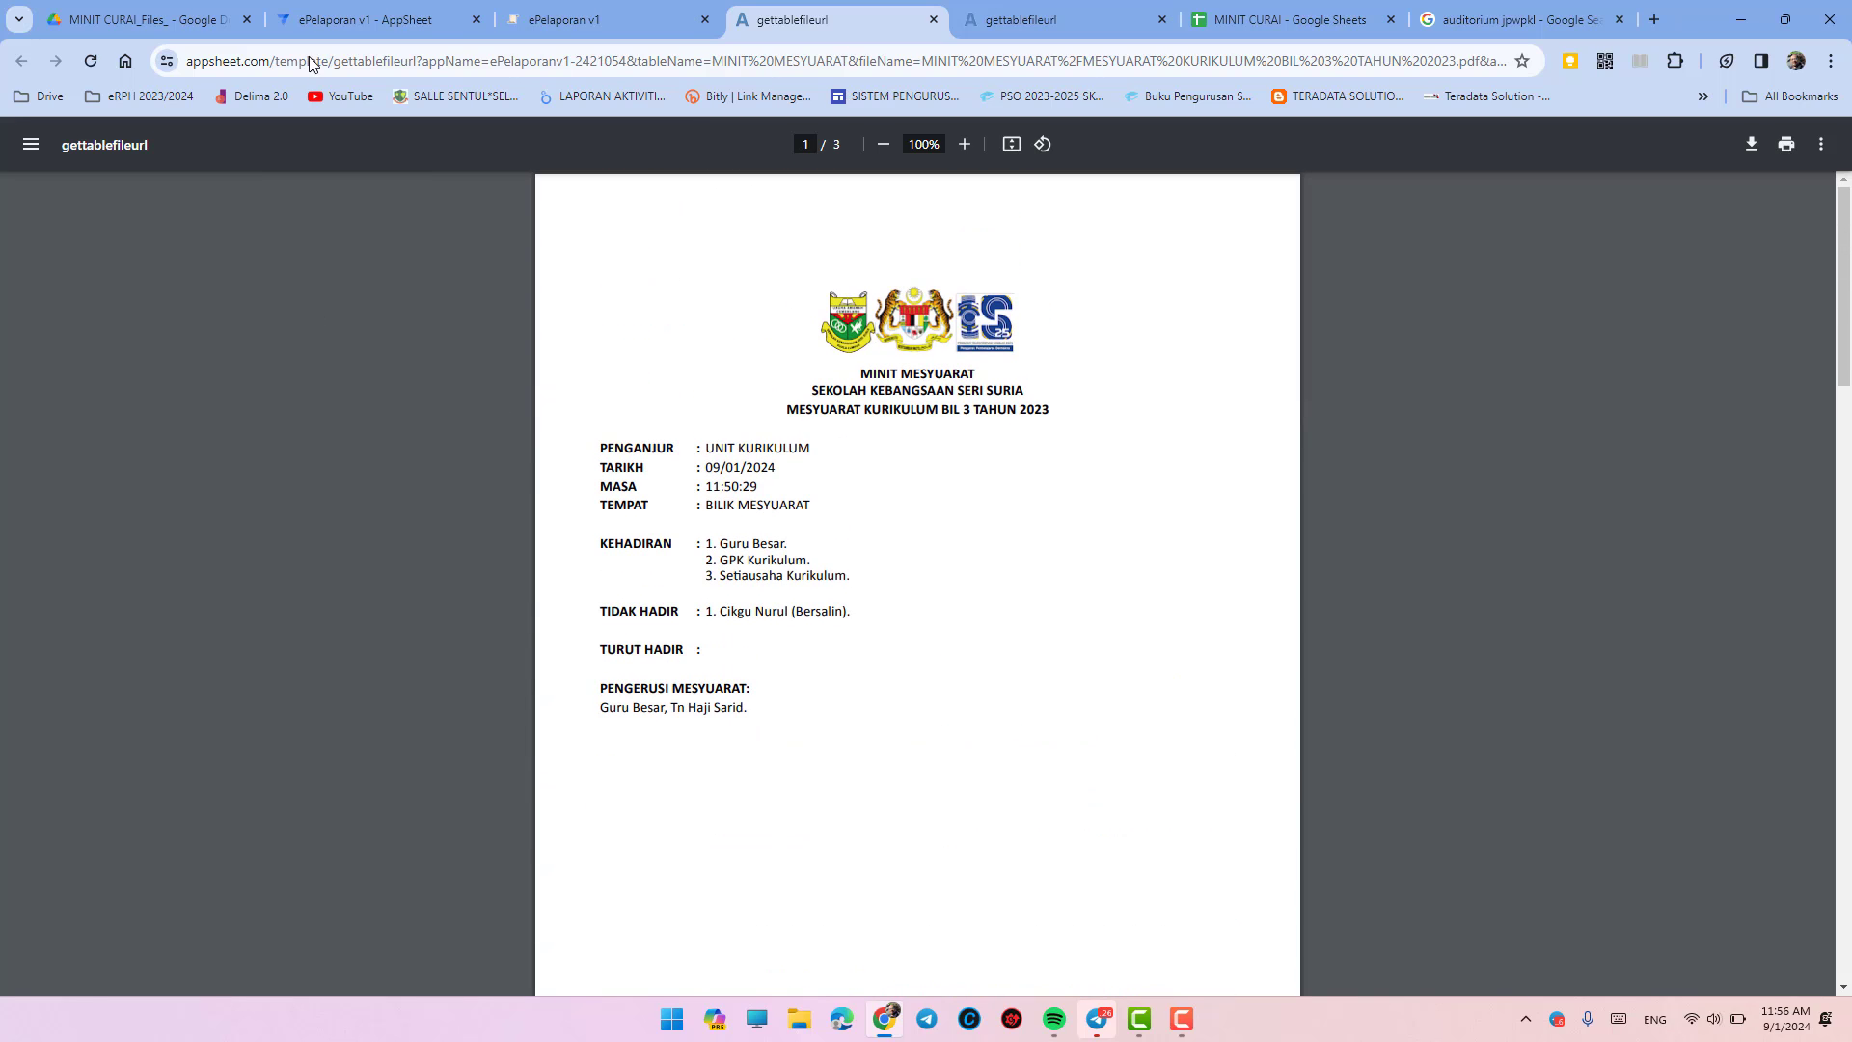